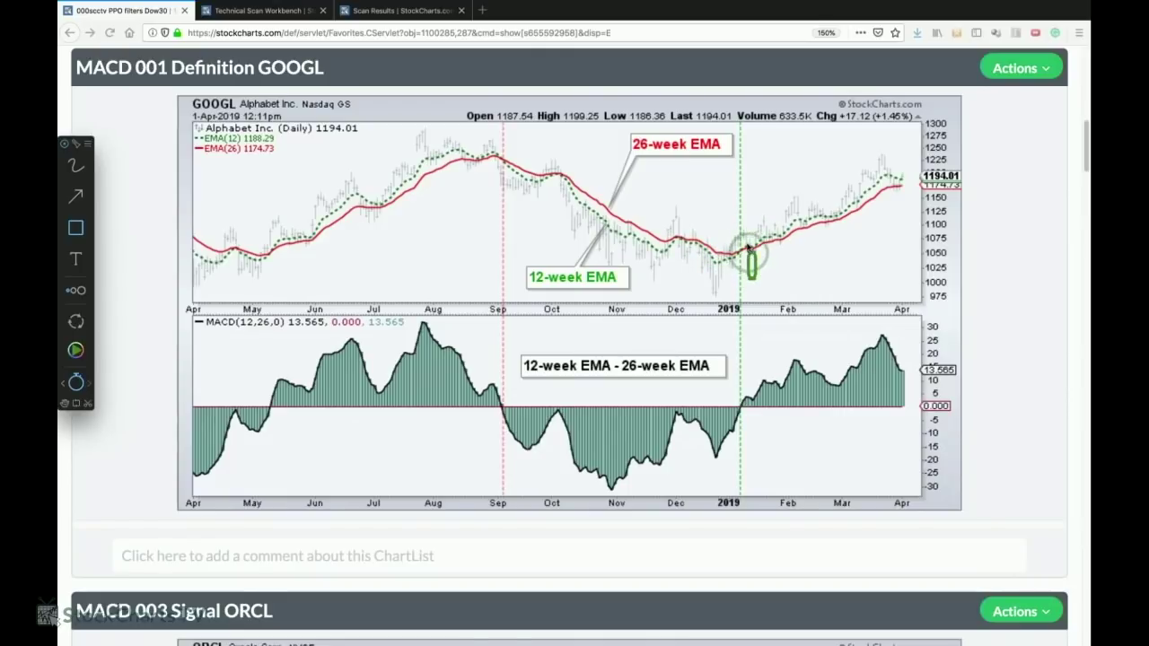
- Box the January 2019 EMA crossover on the GOOGL chart and point an arrow at the matching MACD zero-line cross below it
drag(747, 248, 744, 232)
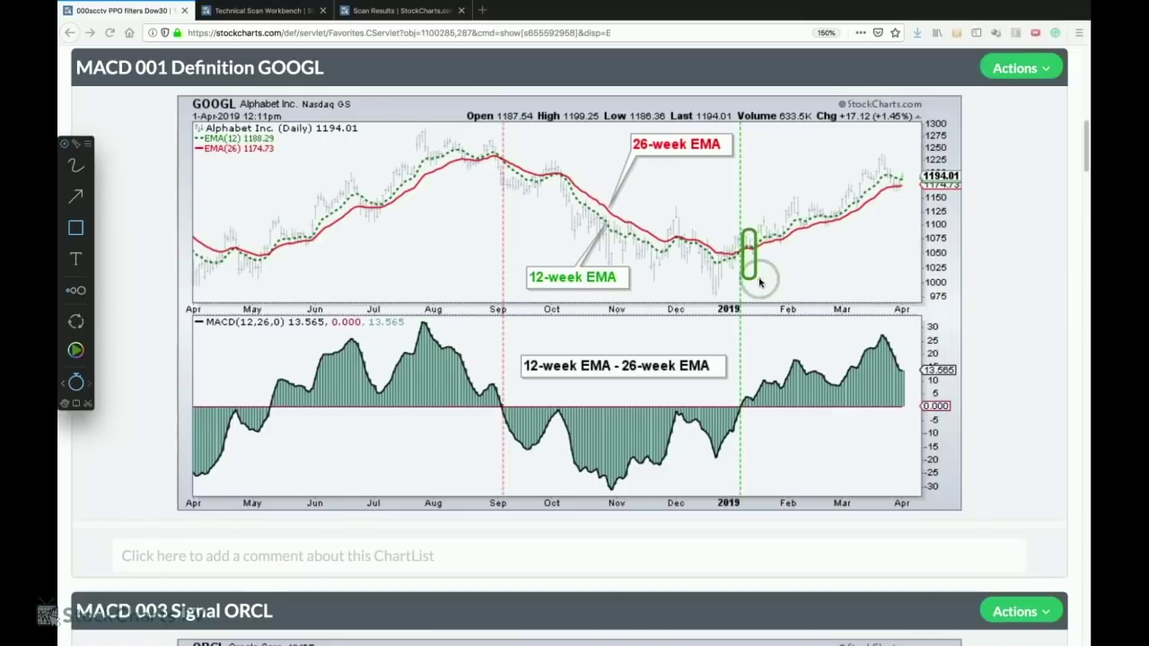
click(76, 199)
drag(745, 413, 746, 414)
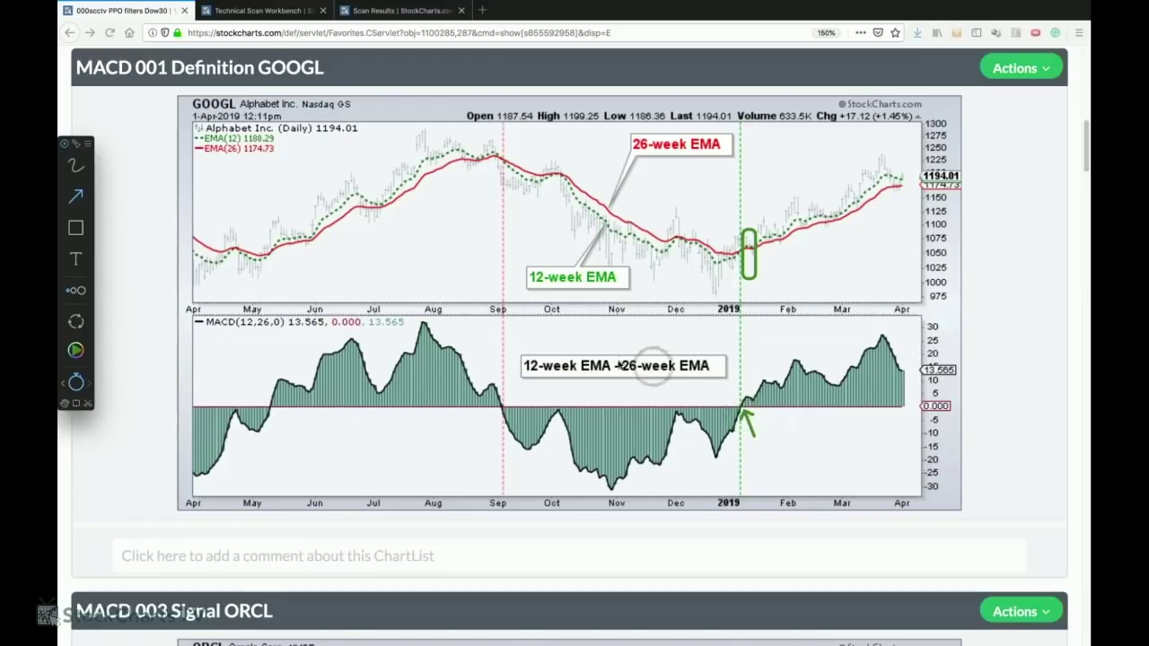
- Add arrows on the GOOGL chart pointing to the MACD(12,26,0) label and down to the January and September zero-line crossings
drag(245, 362, 274, 334)
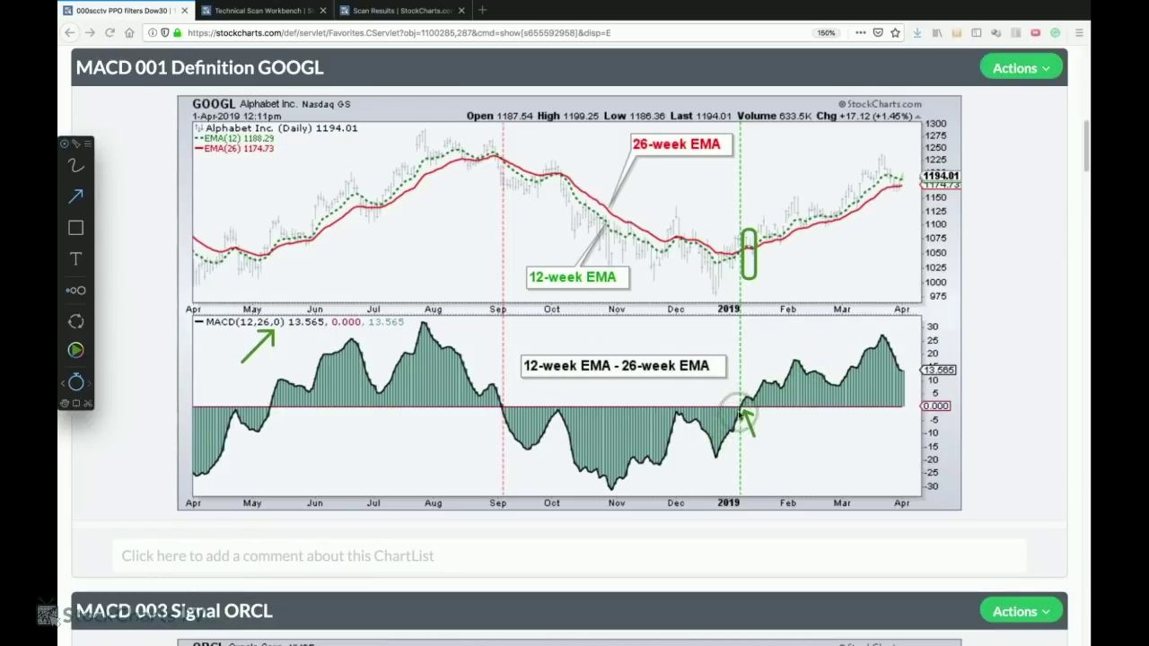
drag(735, 382, 742, 398)
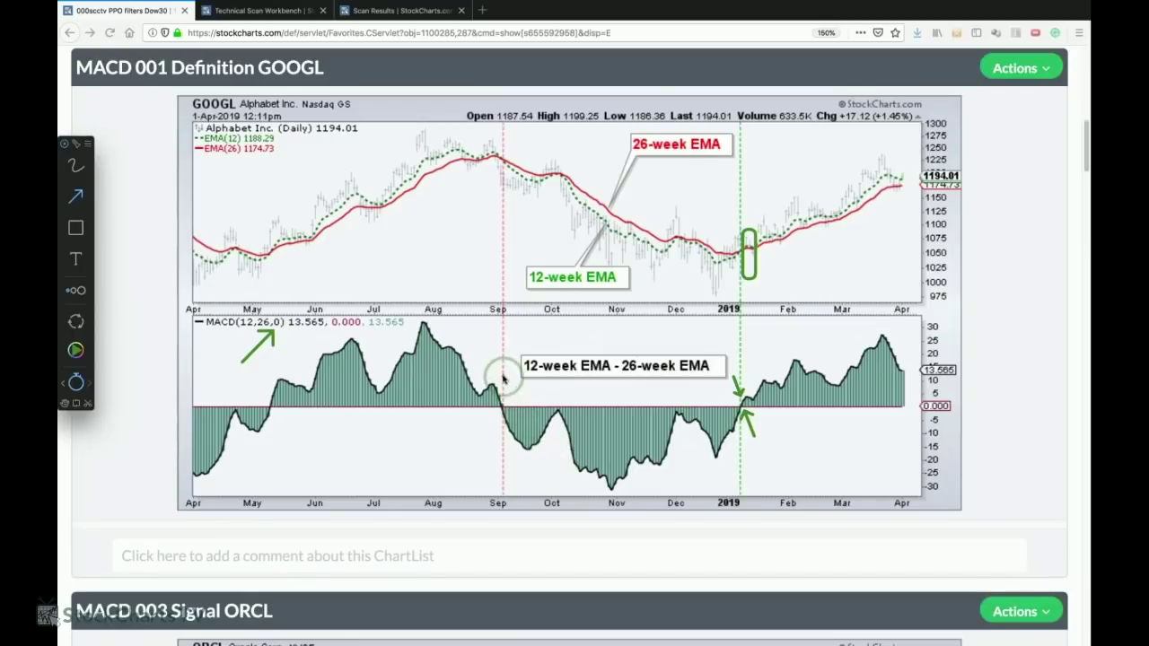
drag(503, 368, 505, 401)
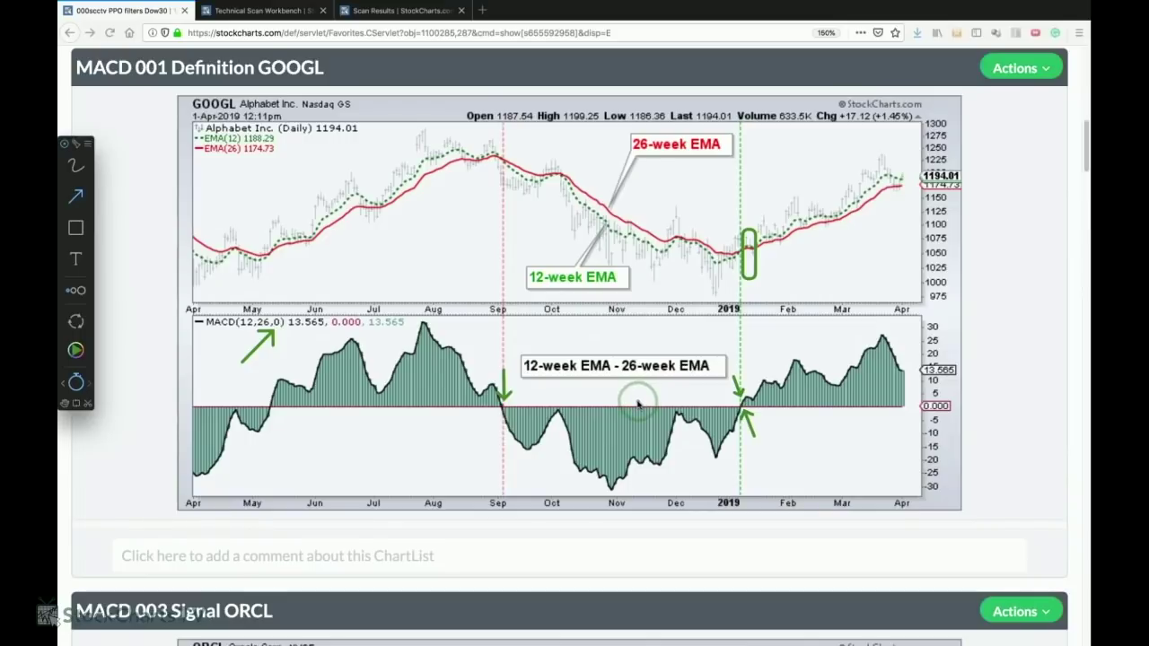
- In the ORCL chart's MACD panel, draw a falling arrow along the June decline and two rising arrows along the July advance
scroll(638, 405, down, 5)
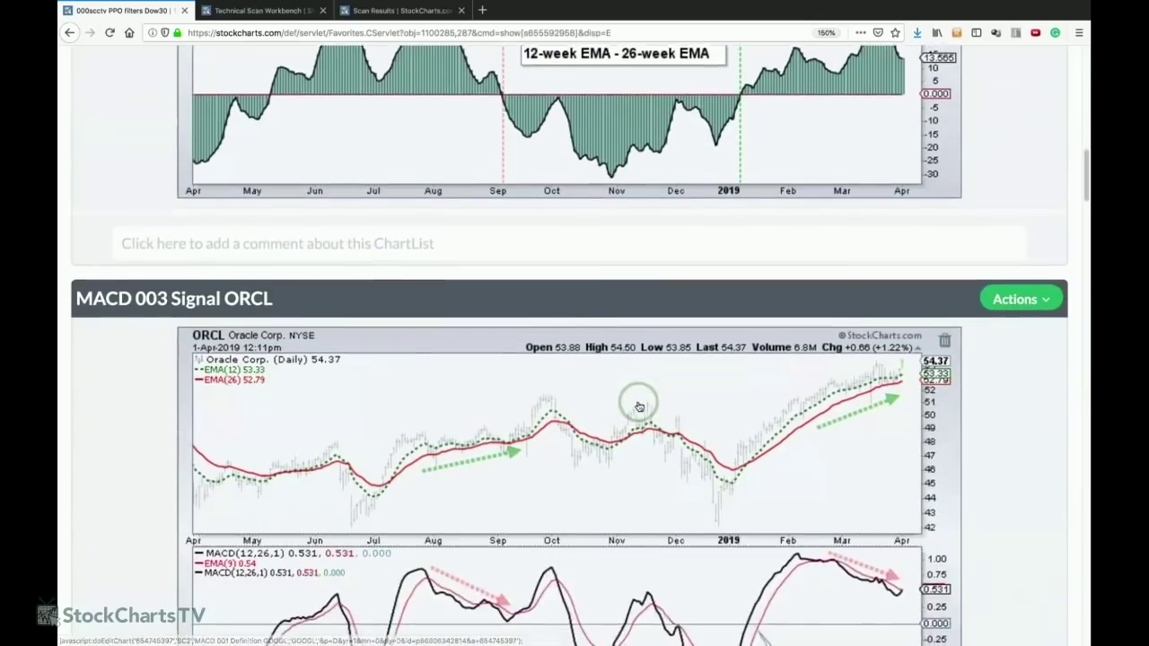
scroll(639, 407, down, 2)
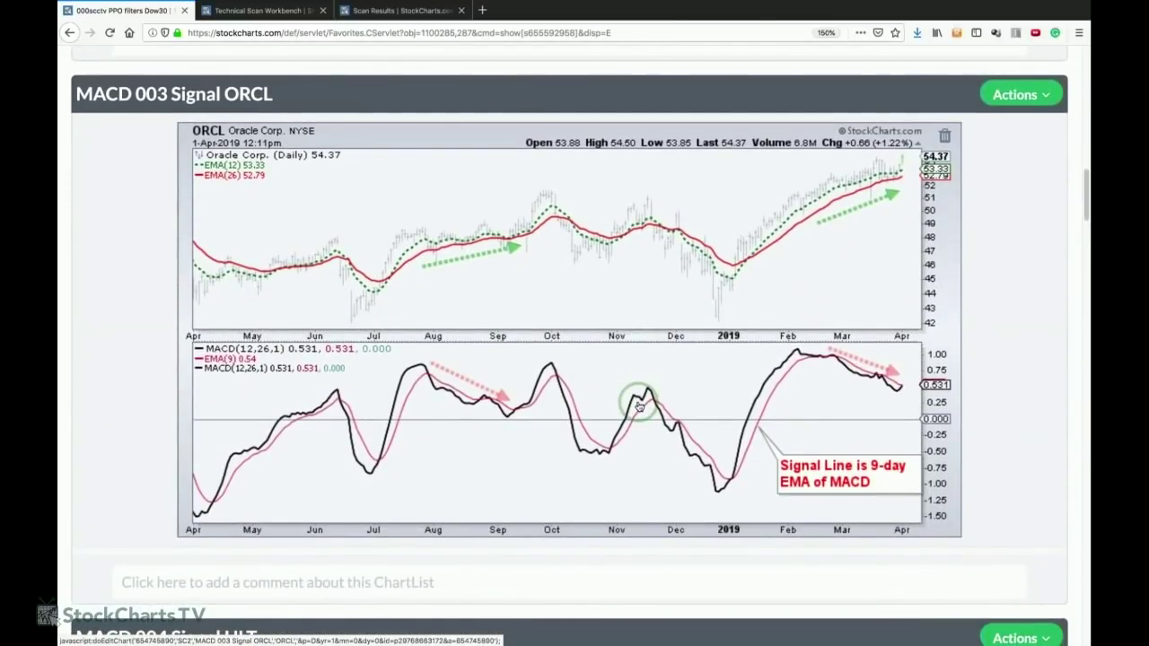
key(super+shift+a)
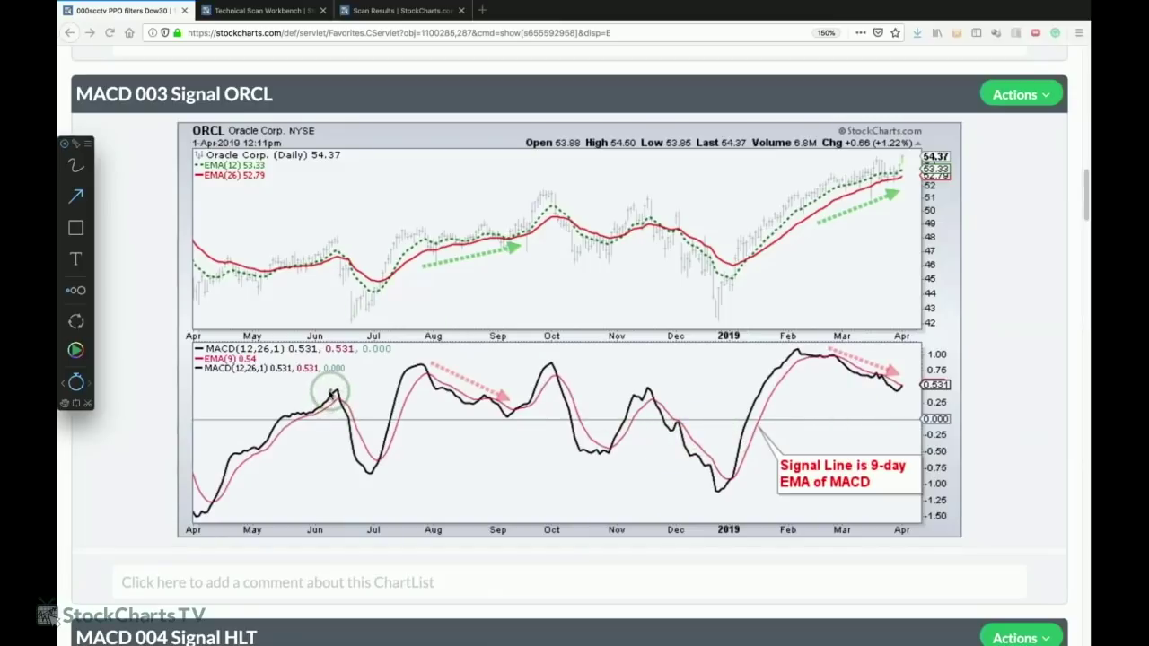
drag(333, 393, 345, 419)
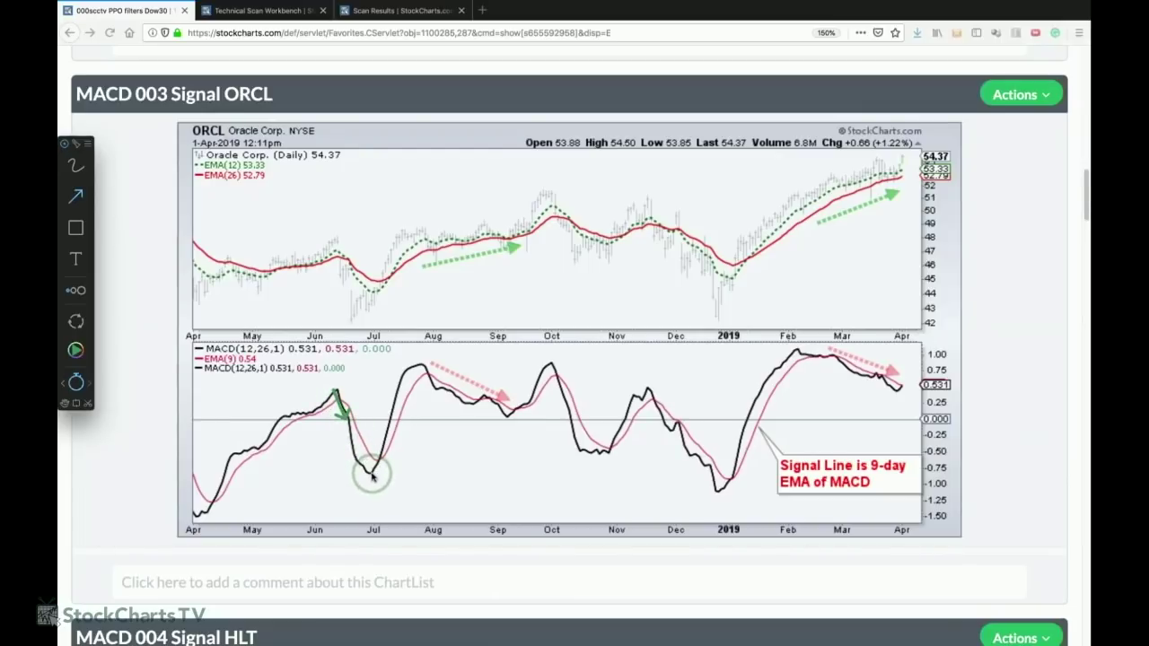
drag(372, 465, 384, 441)
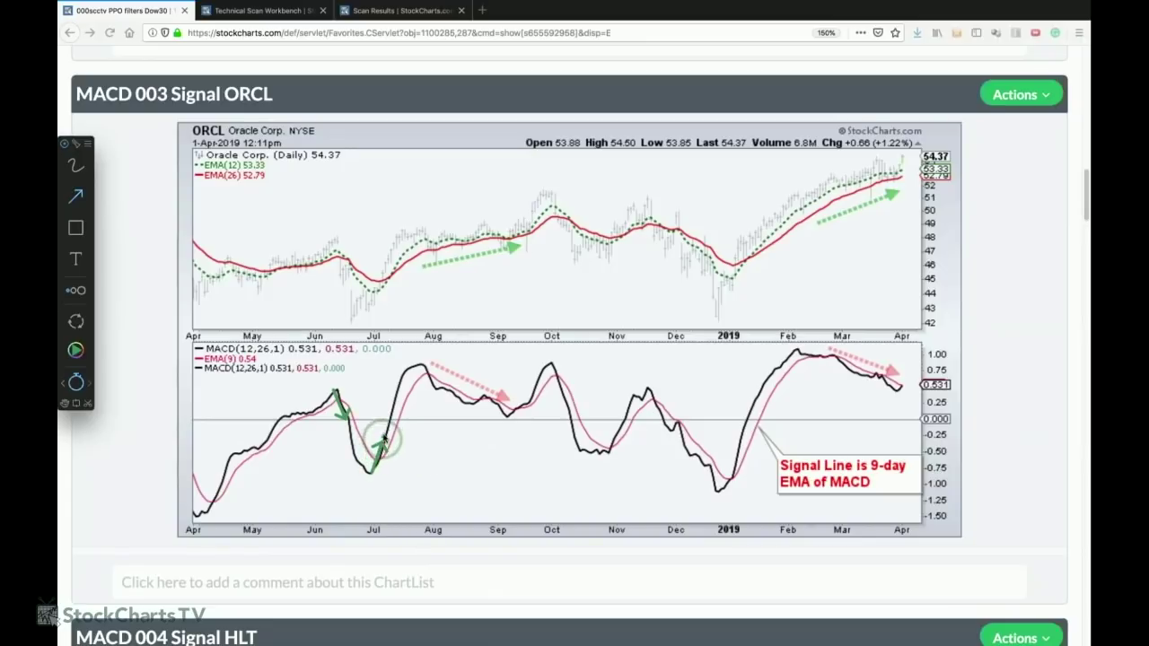
drag(384, 441, 396, 405)
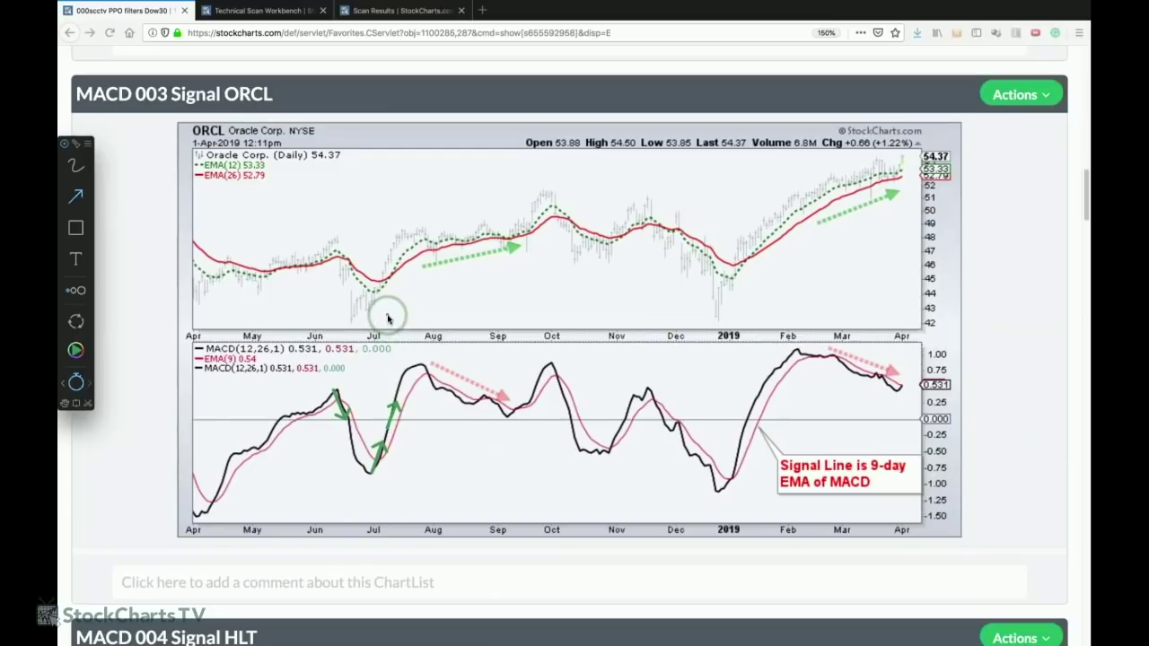
- Draw arrows on the ORCL price panel at the July EMA crossover and along the August–September EMAs, and clear the annotations
drag(386, 316, 398, 277)
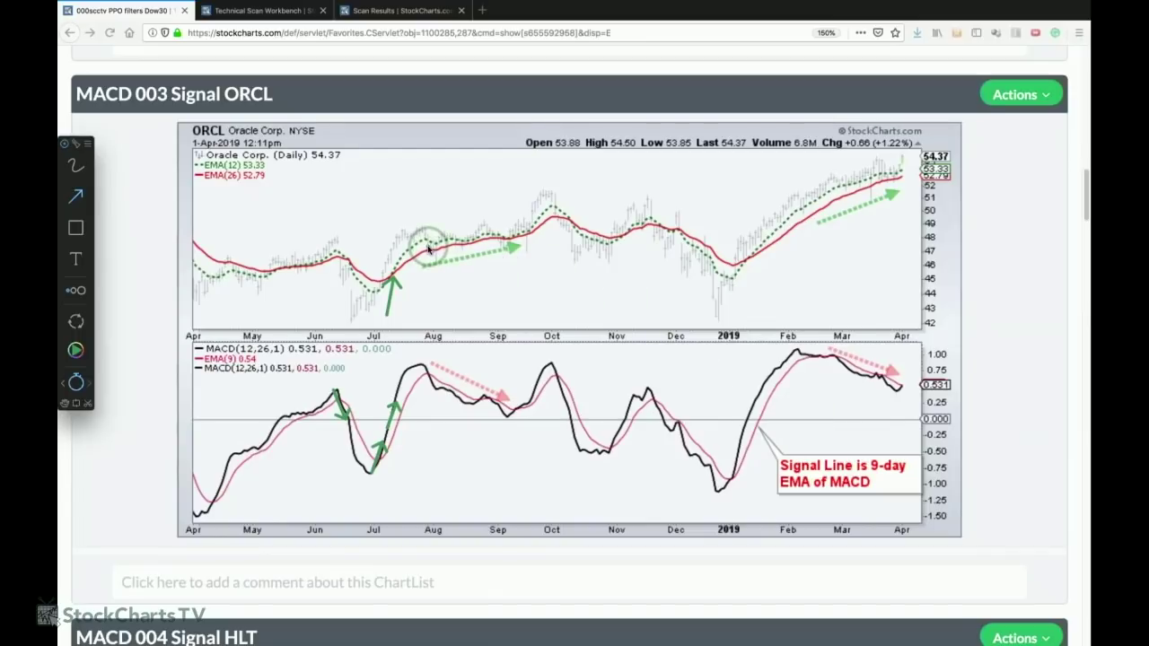
drag(429, 250, 513, 239)
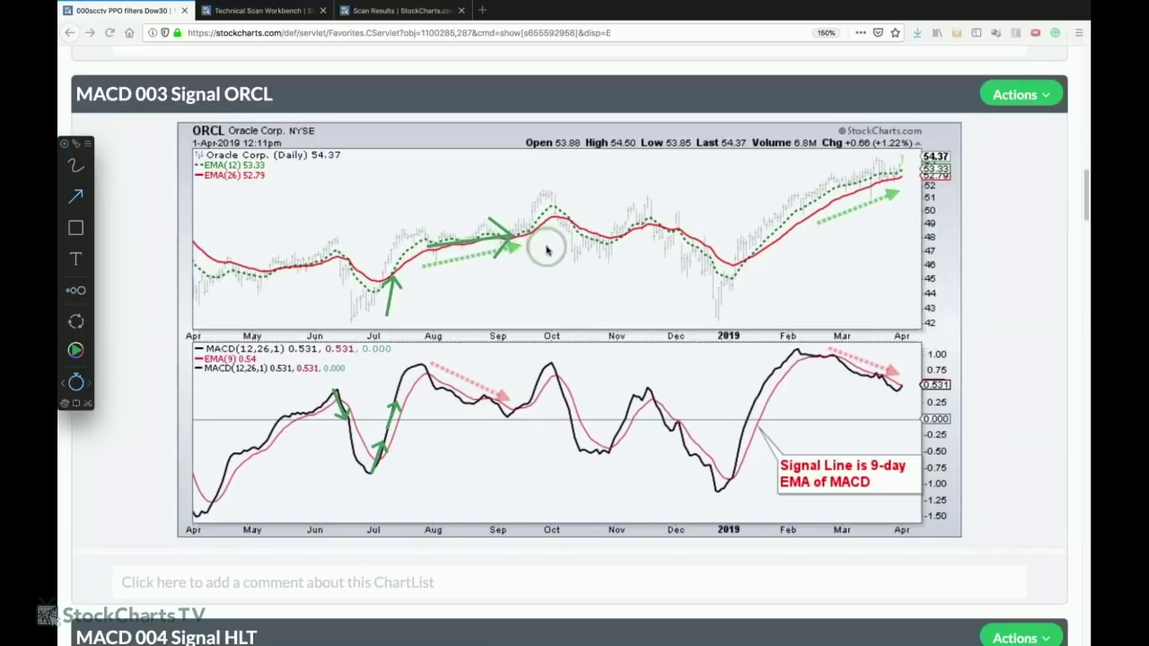
key(Escape)
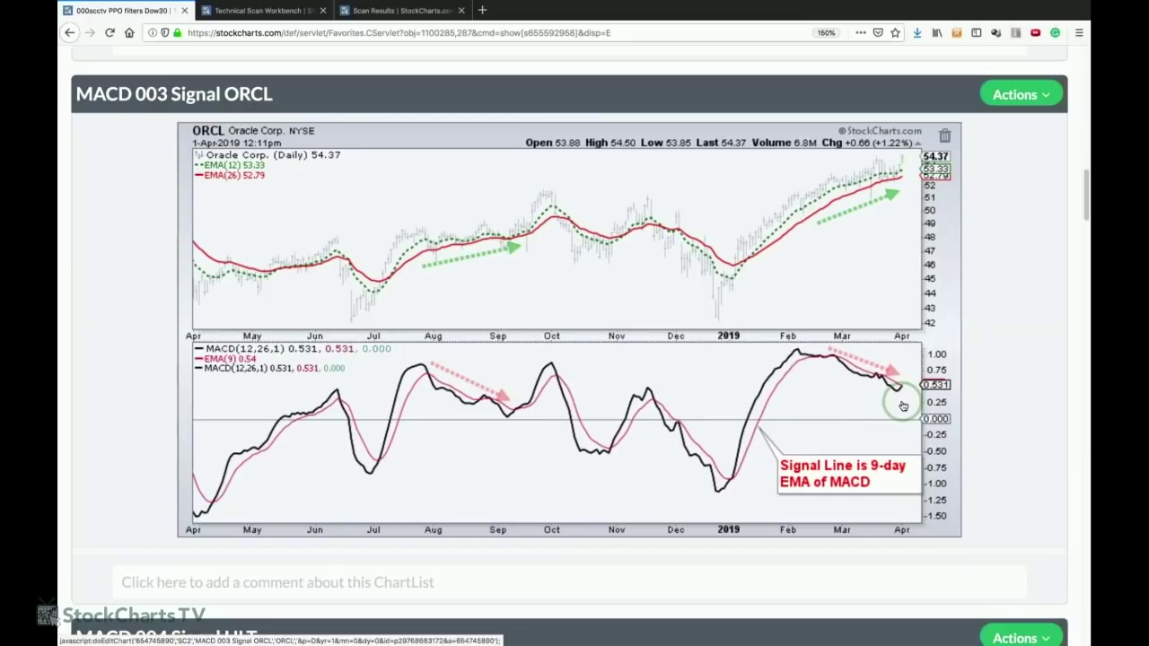
- On the HLT chart, draw matching arrows on the MACD lines and histogram for the February rise and the following decline into March
scroll(987, 310, down, 5)
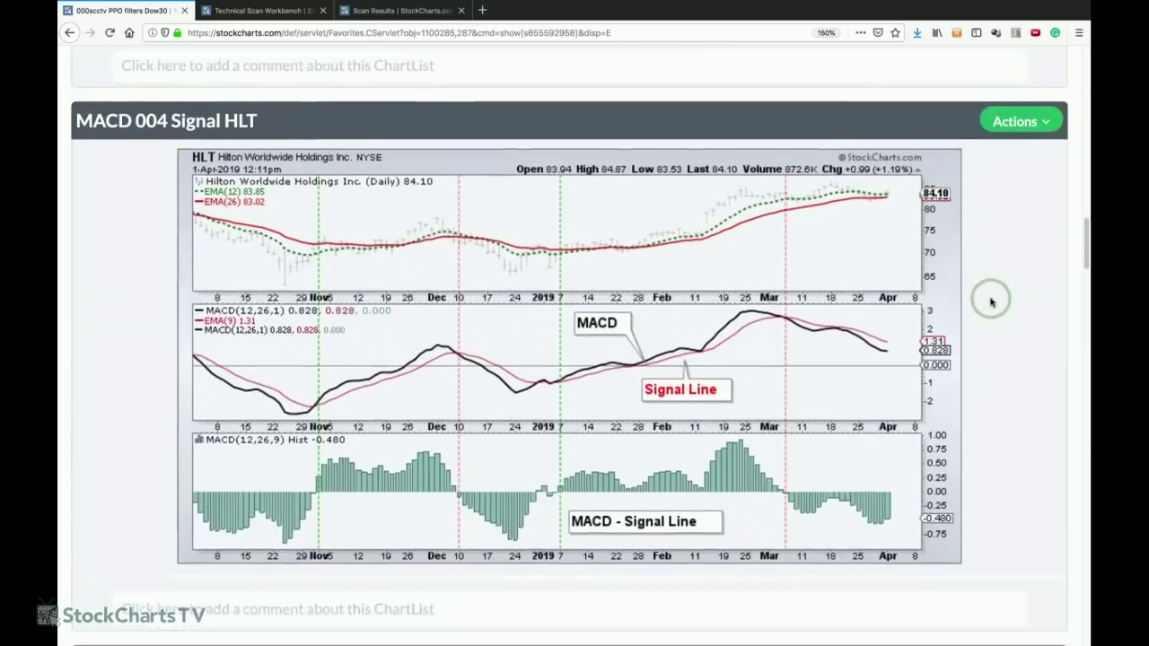
scroll(991, 302, down, 1)
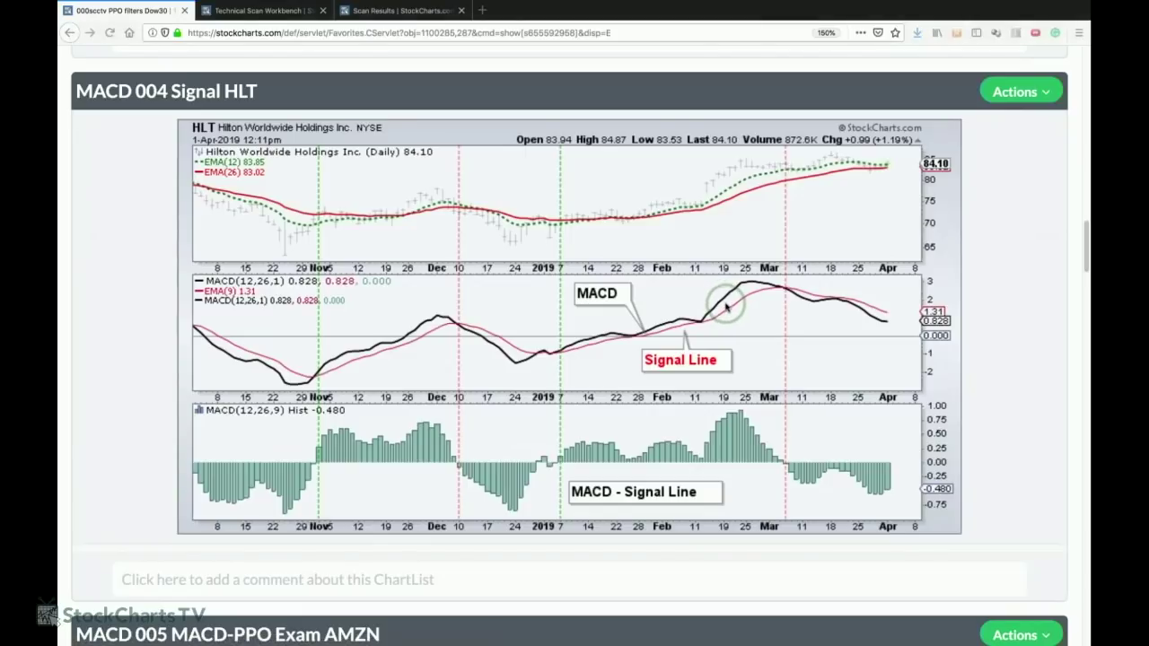
key(ctrl+shift+d)
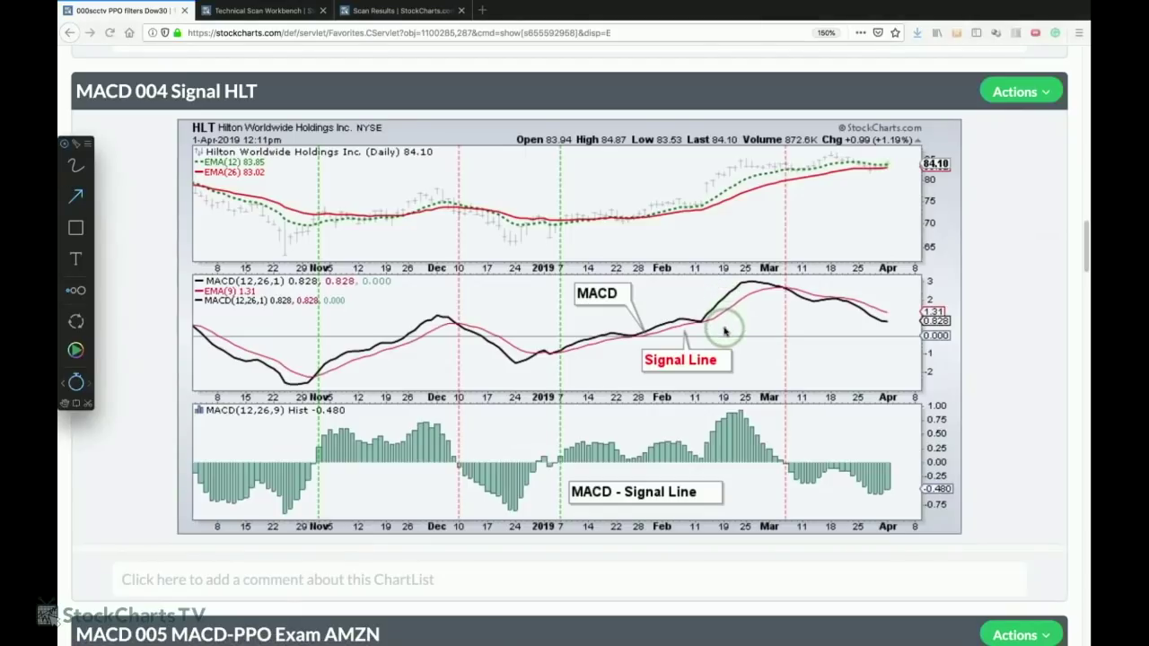
drag(727, 332, 736, 301)
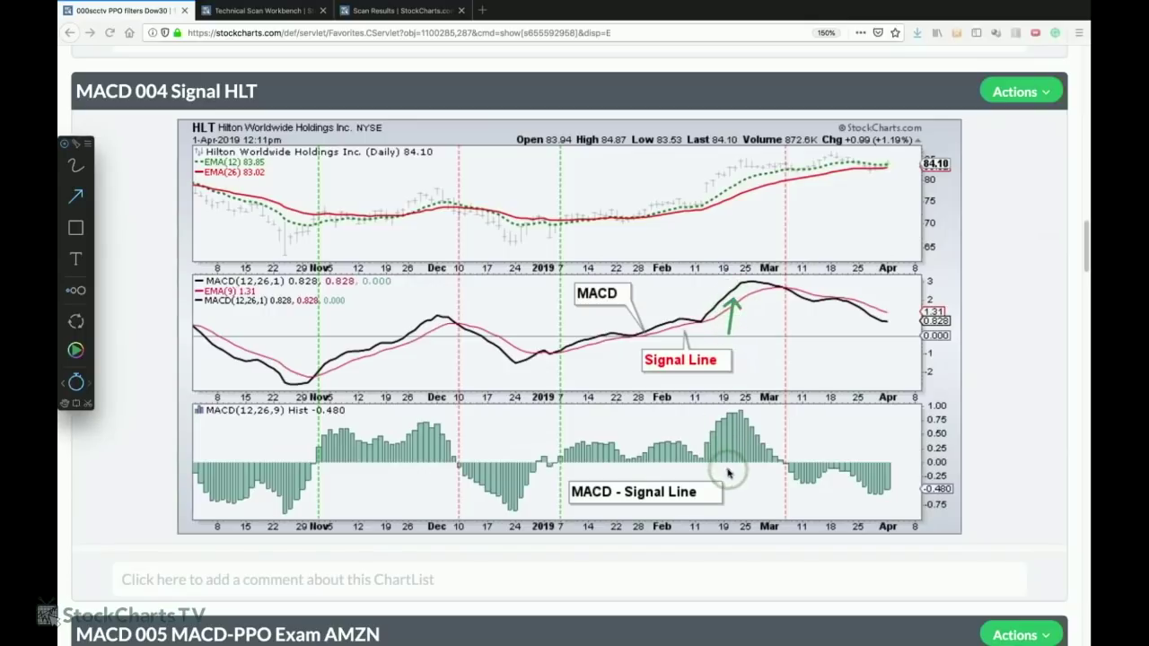
drag(730, 447, 735, 428)
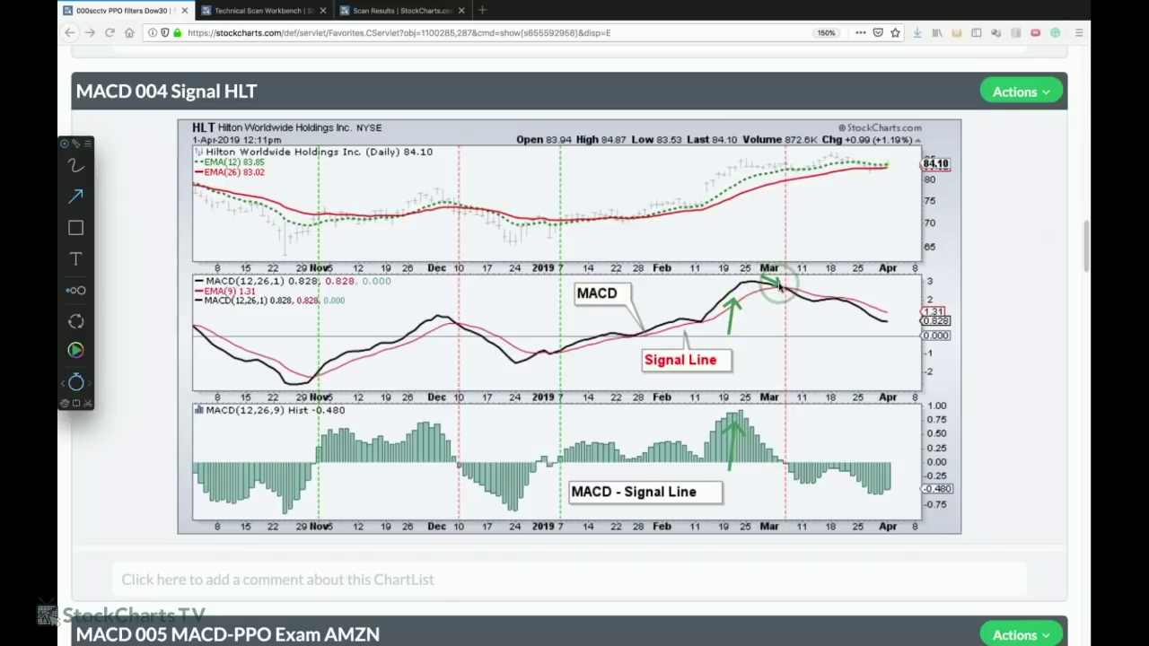
drag(756, 427, 776, 452)
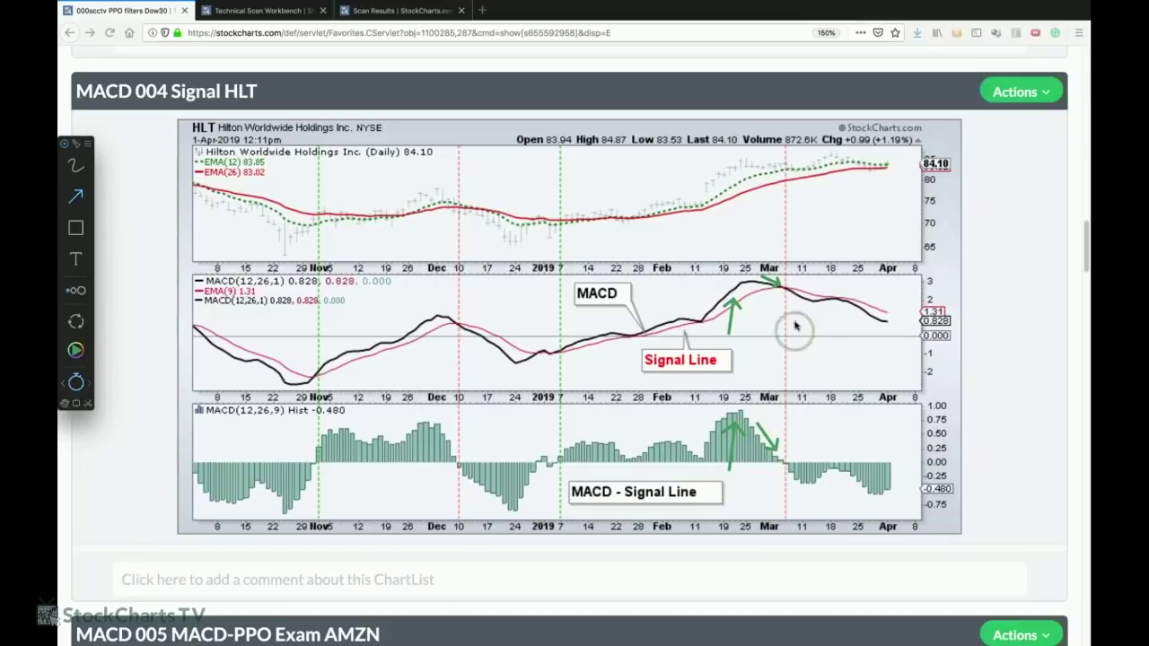
- Mark HLT's early-March signal line cross with downward arrows in both indicator panels, add an arrow above the March MACD decline, and clear the drawings
drag(784, 274, 785, 306)
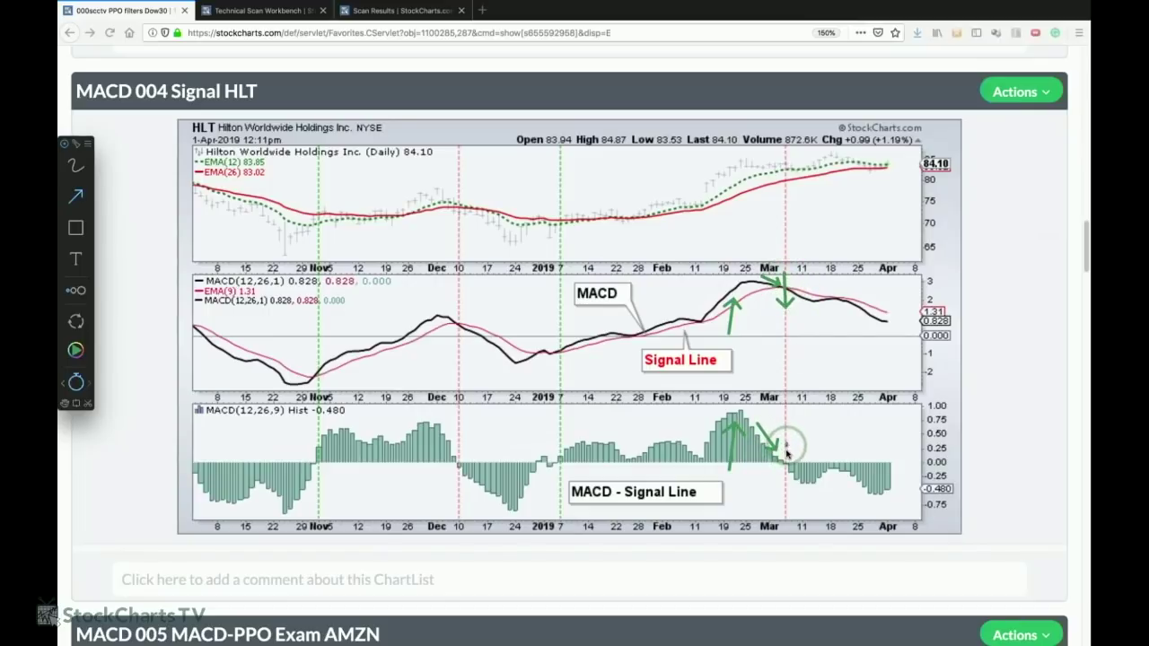
drag(786, 441, 787, 479)
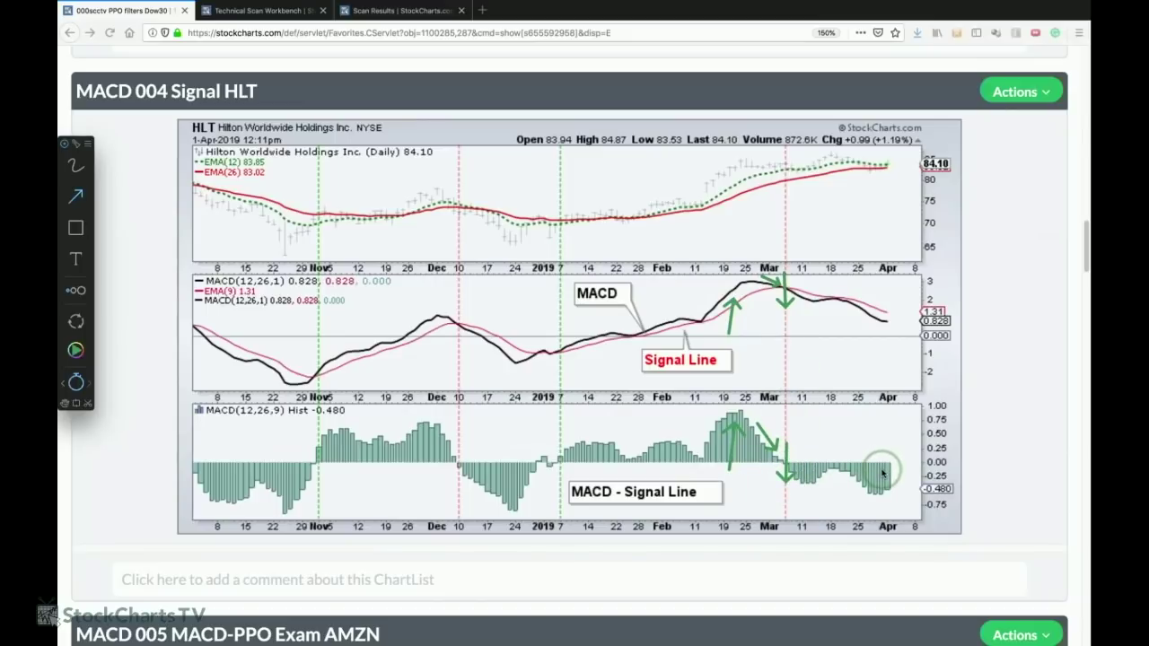
drag(817, 289, 876, 292)
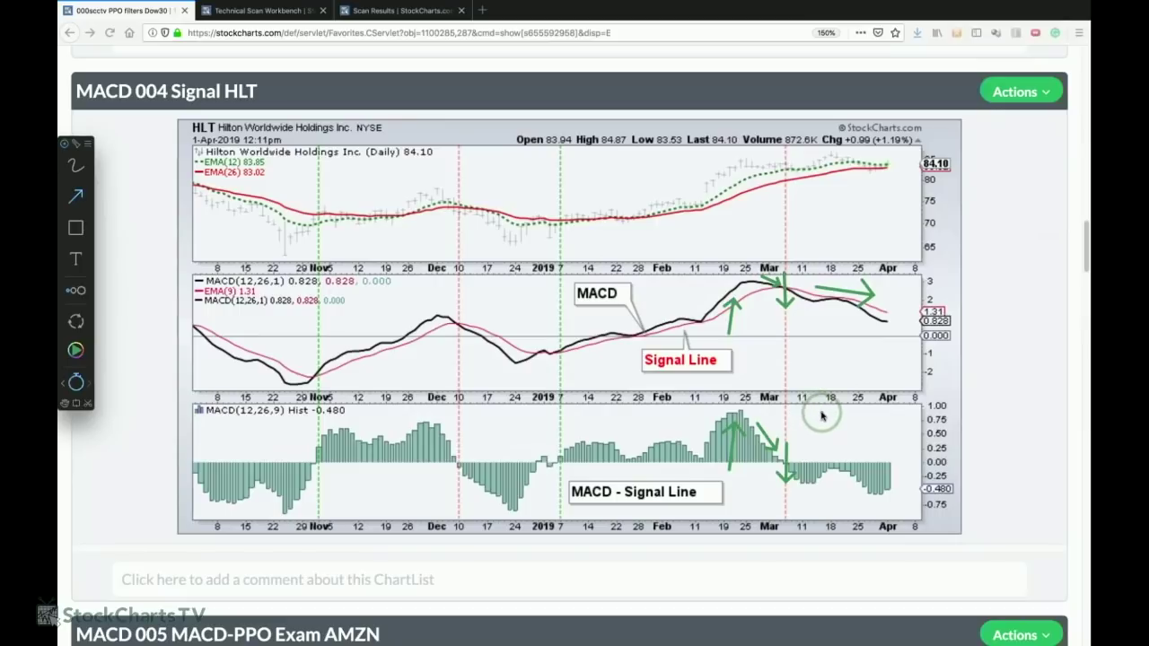
key(Escape)
- On the AMZN MACD-PPO chart, draw arrows pointing to the current MACD value and the PPO calculation note, and clear them
scroll(822, 419, down, 3)
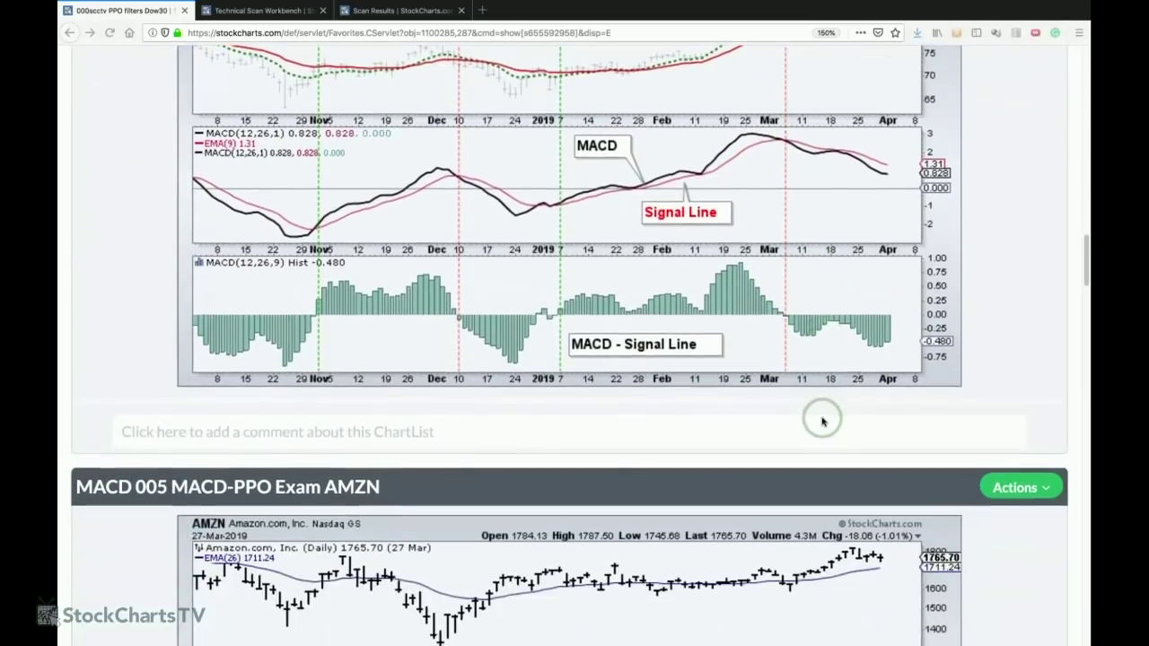
scroll(822, 419, down, 4)
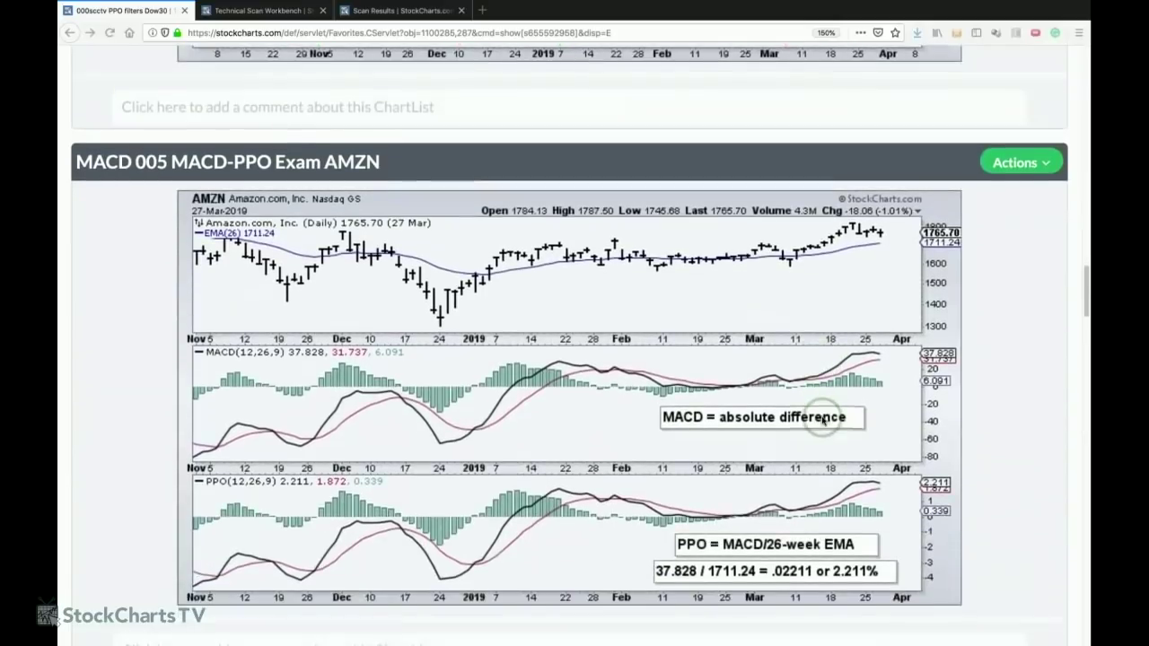
scroll(822, 420, down, 1)
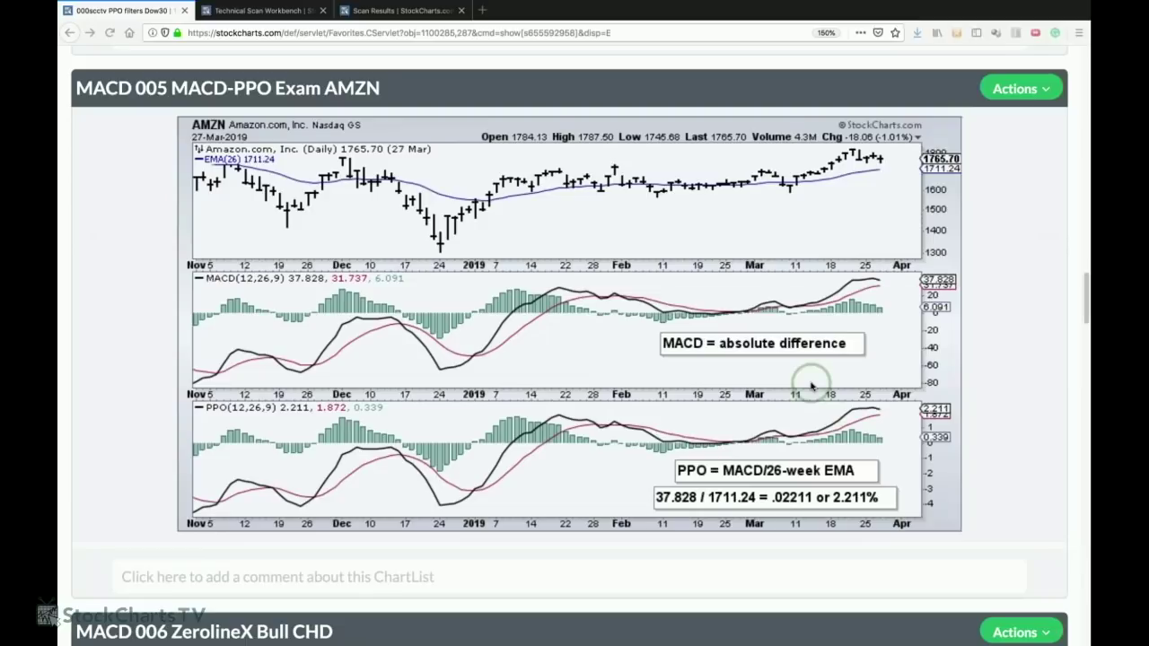
key(super+shift+a)
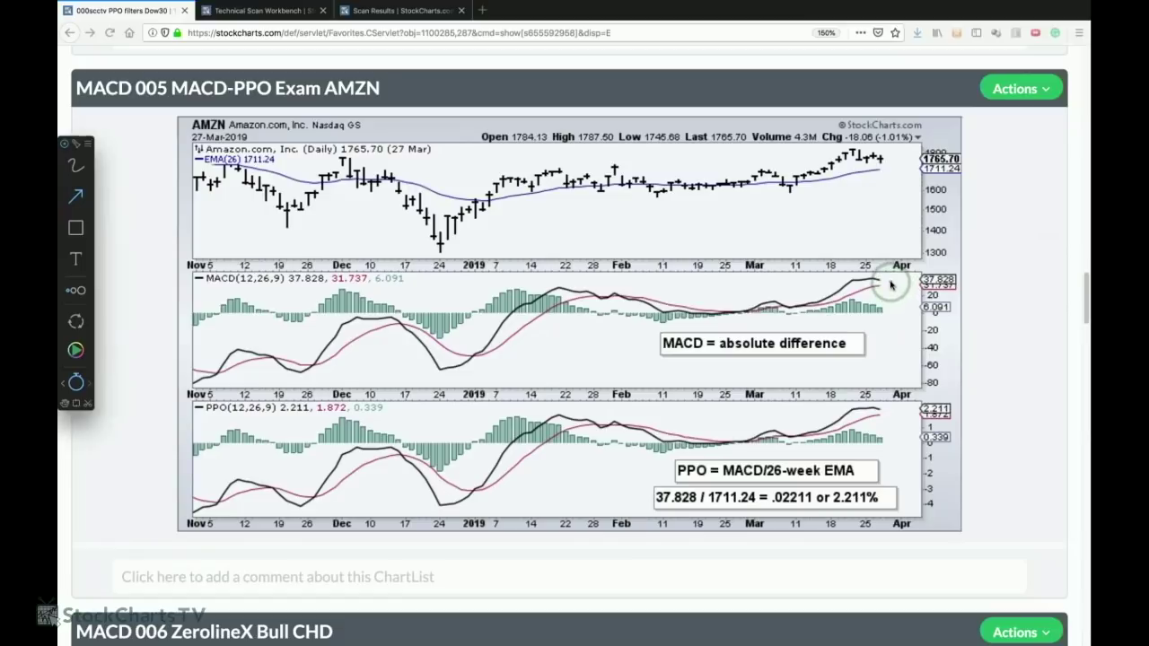
drag(891, 281, 916, 284)
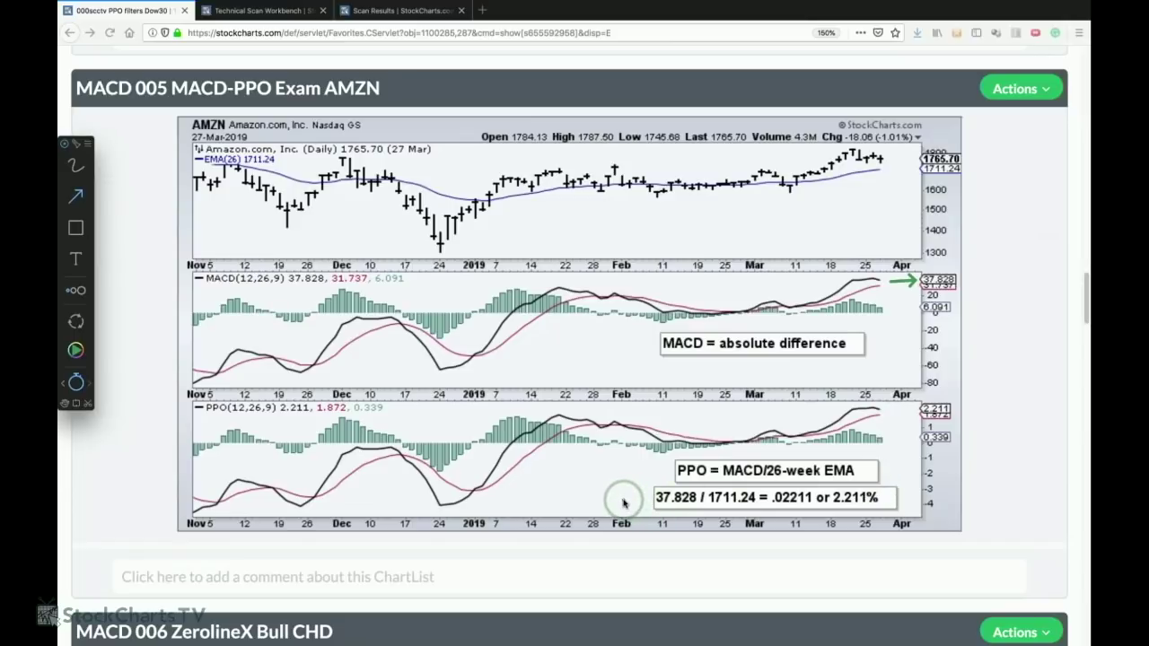
drag(620, 501, 654, 497)
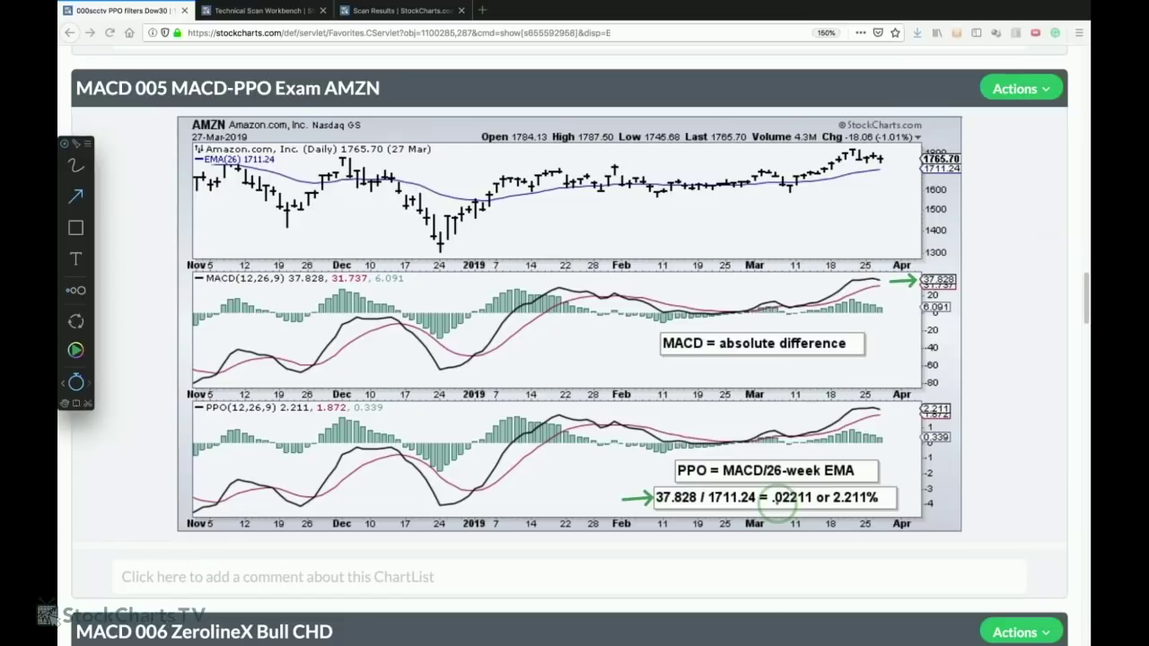
key(Escape)
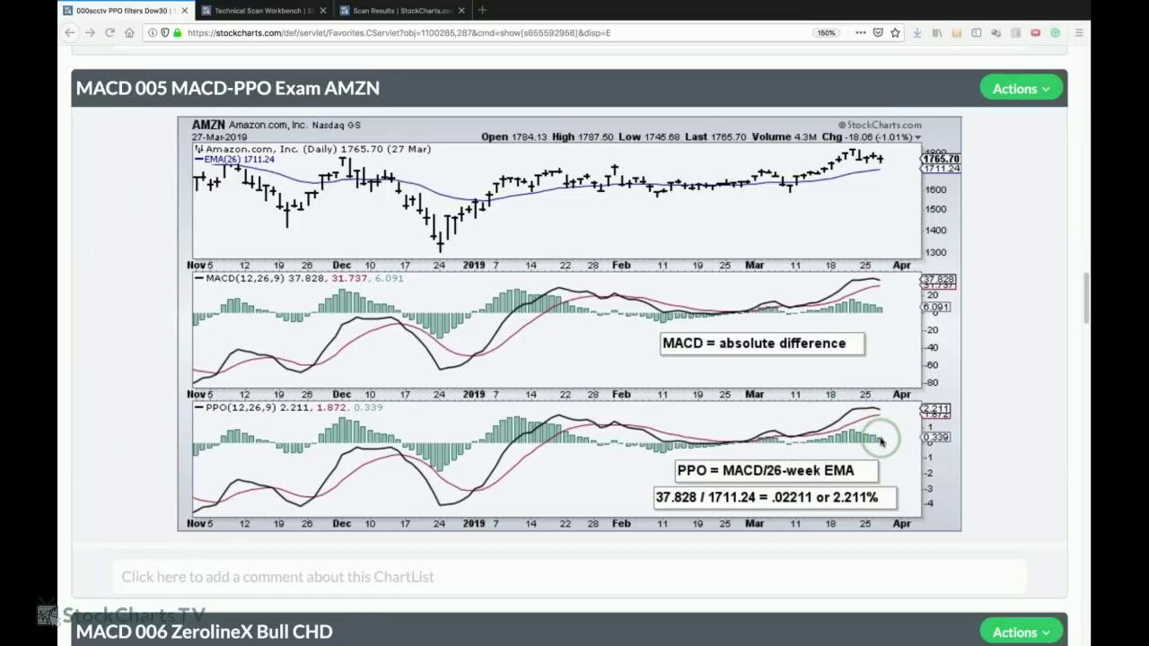
- Examine the PPO zero-line crossover signals on the MACD 006 CHD chart and the MACD 007 ARNC chart
scroll(881, 441, down, 3)
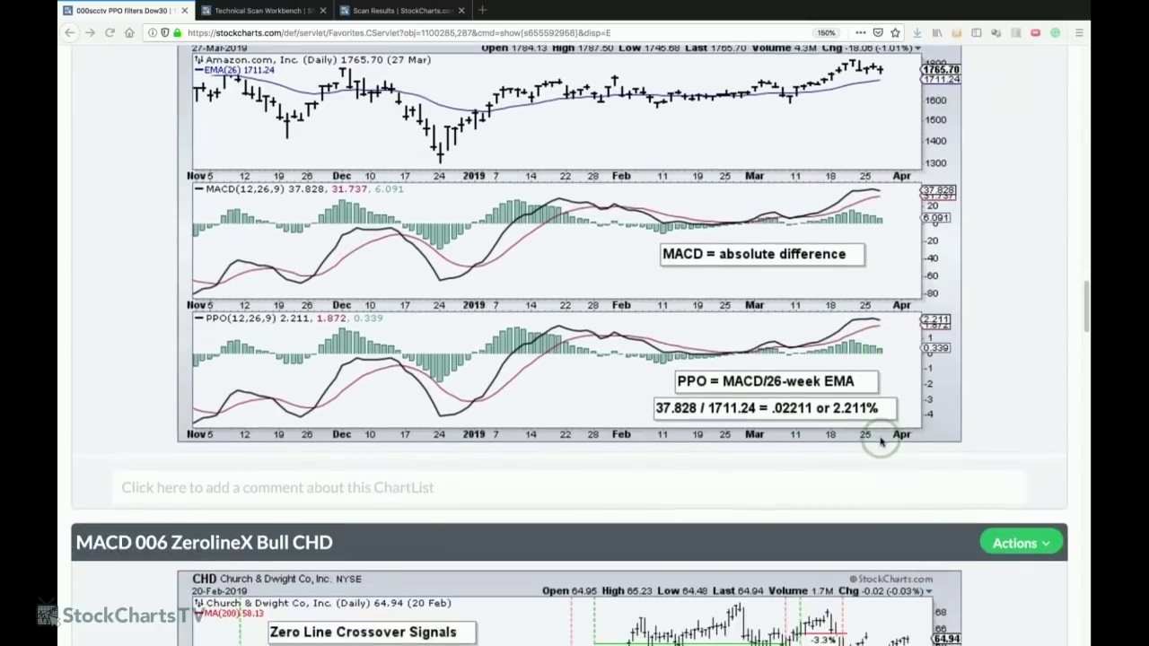
scroll(880, 440, down, 5)
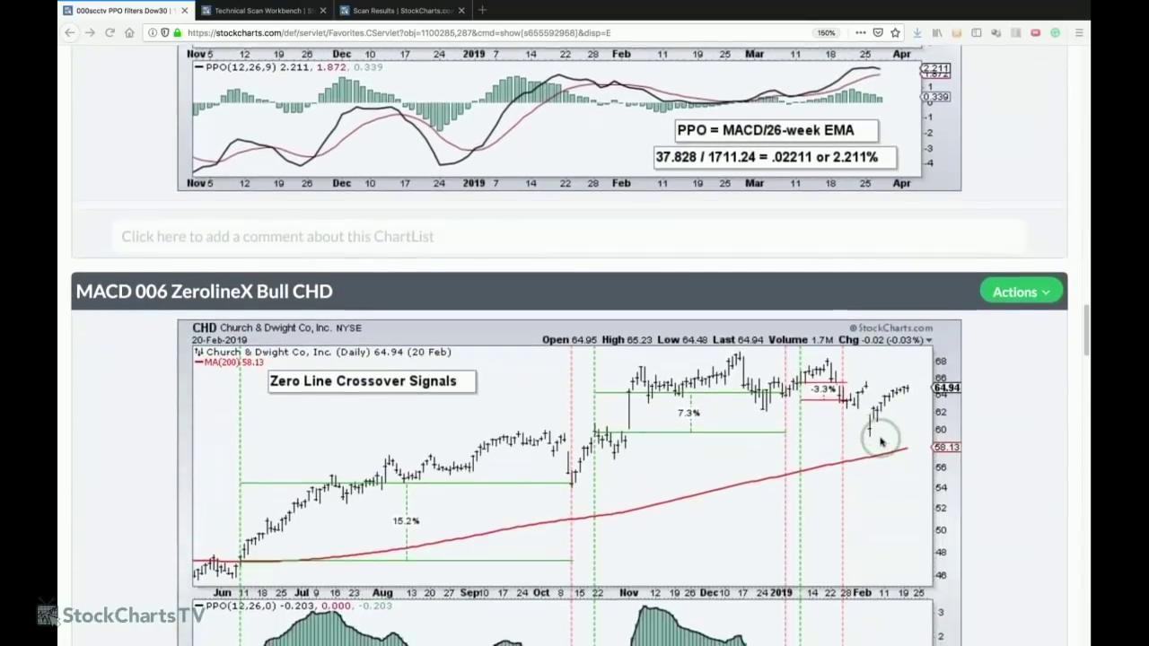
scroll(881, 441, down, 3)
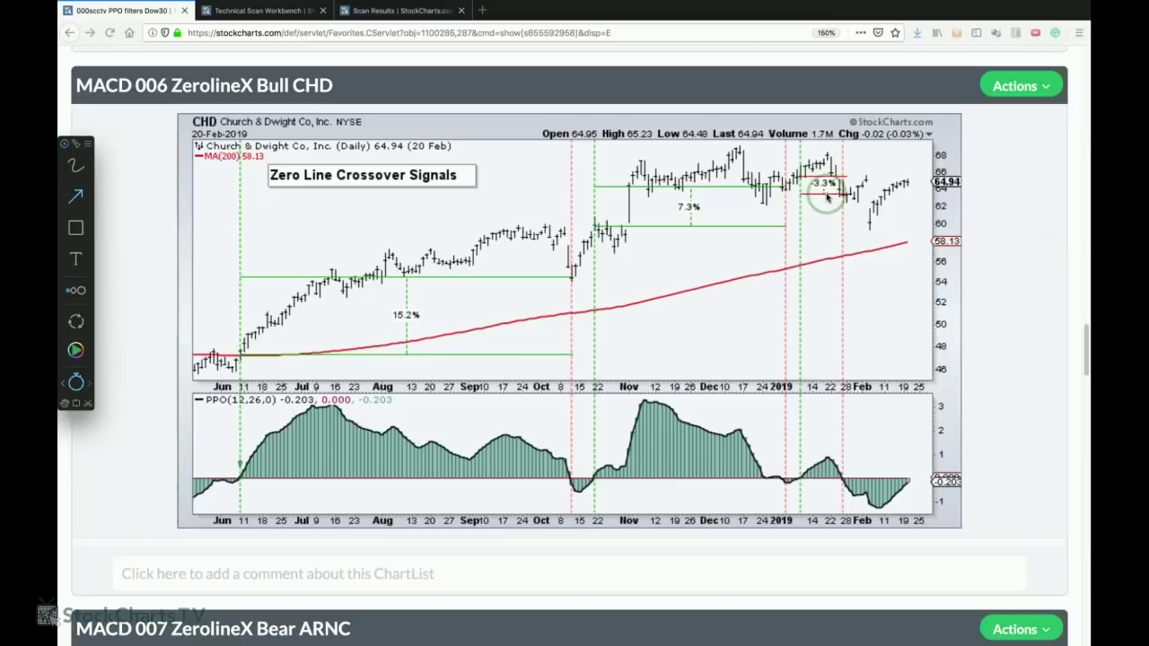
scroll(823, 236, down, 5)
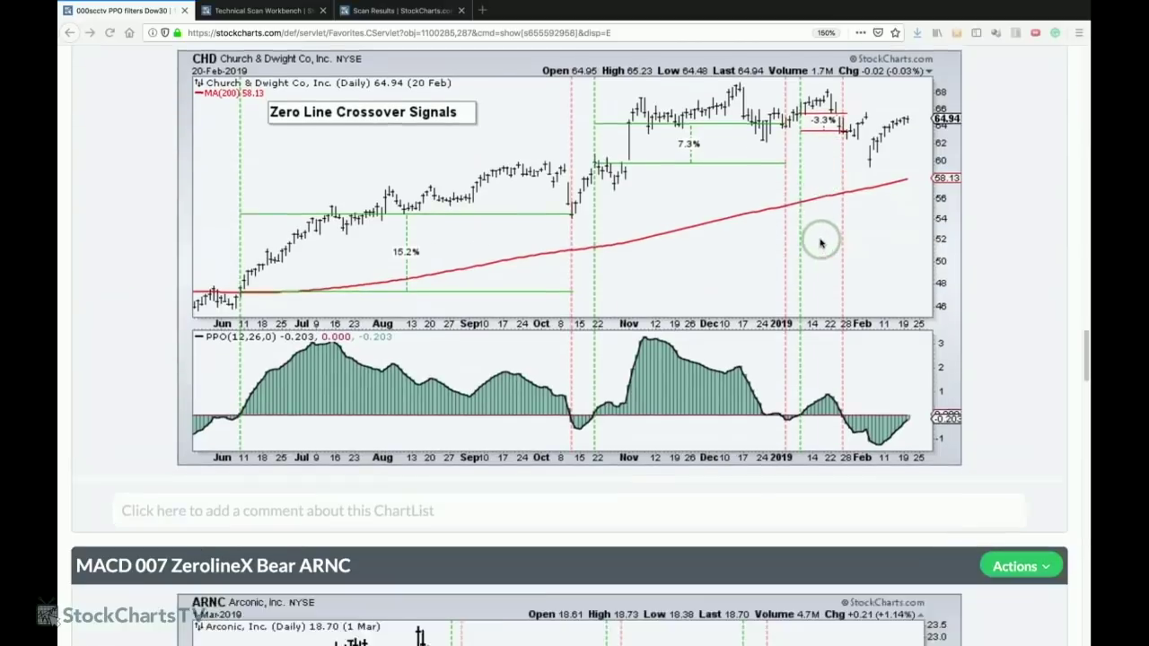
scroll(820, 242, down, 1)
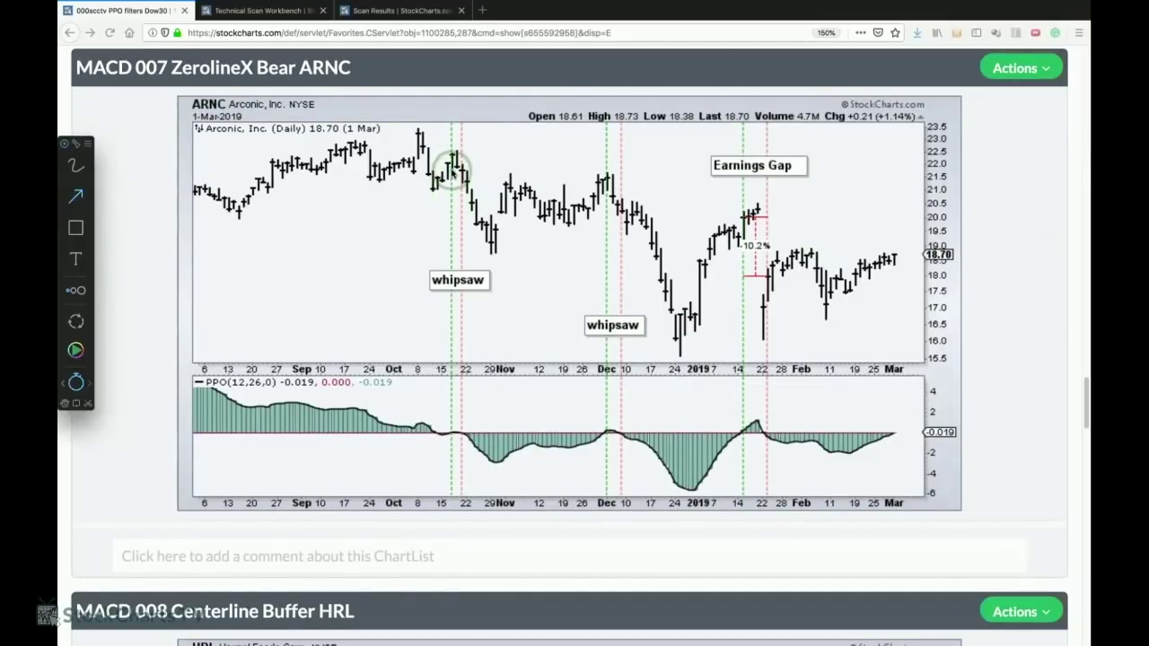
- On the ARNC chart, draw arrows marking the October whipsaw and the January buy and sell signals around the earnings gap, and clear them
mouse_move(452, 217)
mouse_down()
mouse_move(450, 192)
mouse_move(462, 232)
mouse_up()
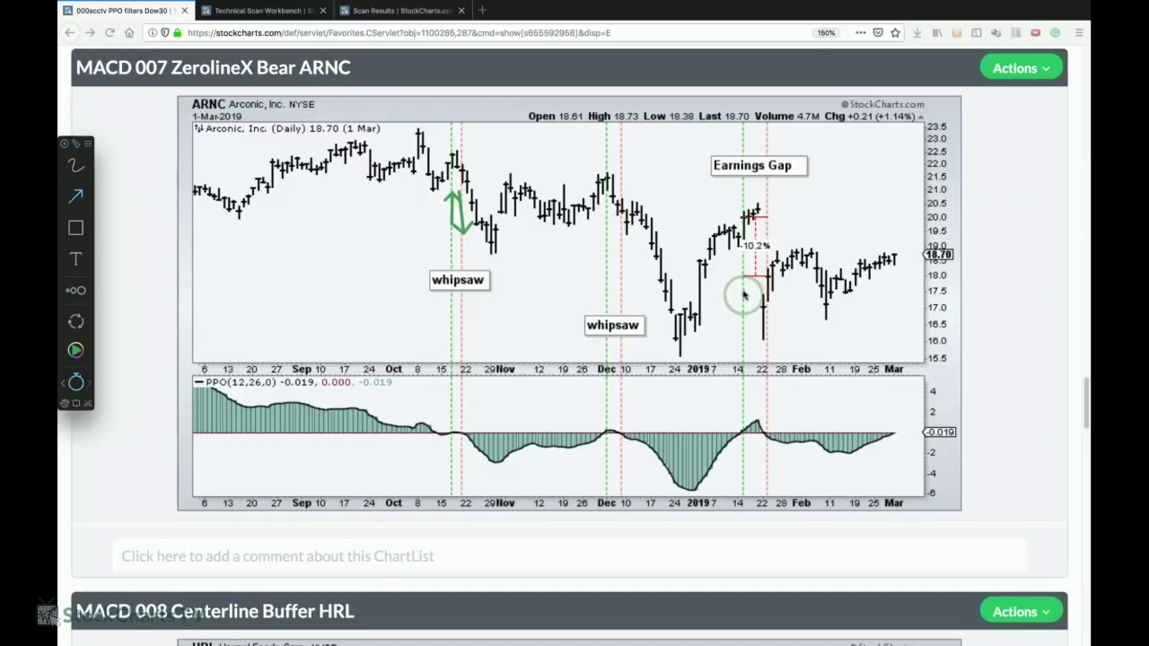
drag(743, 296, 743, 259)
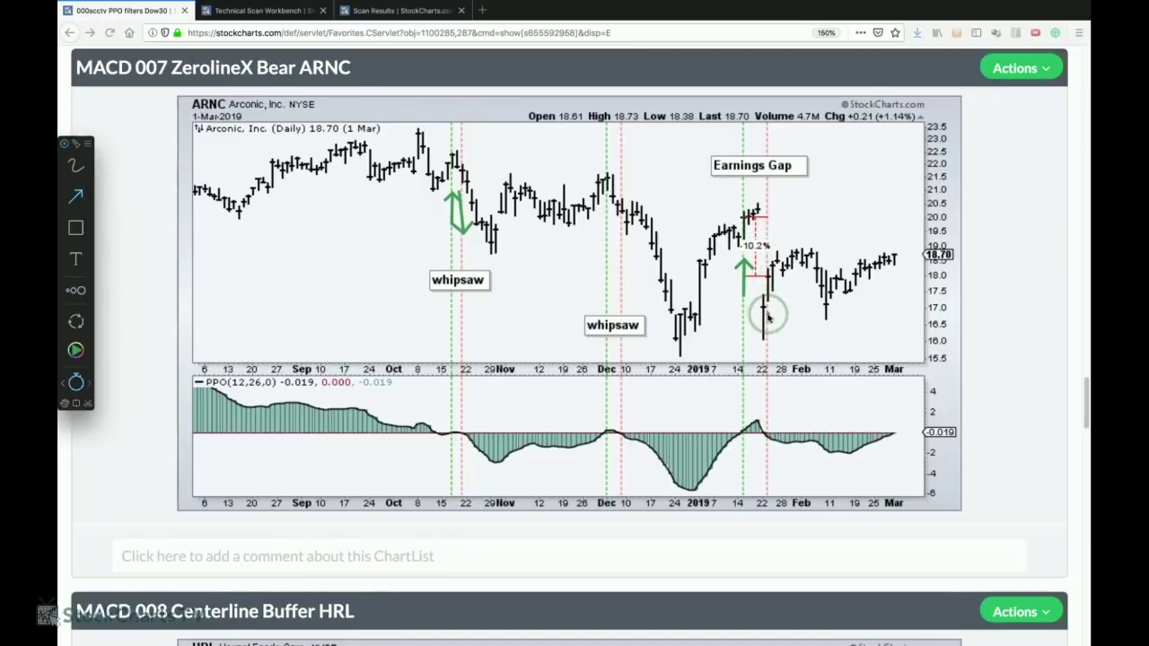
drag(766, 304, 769, 339)
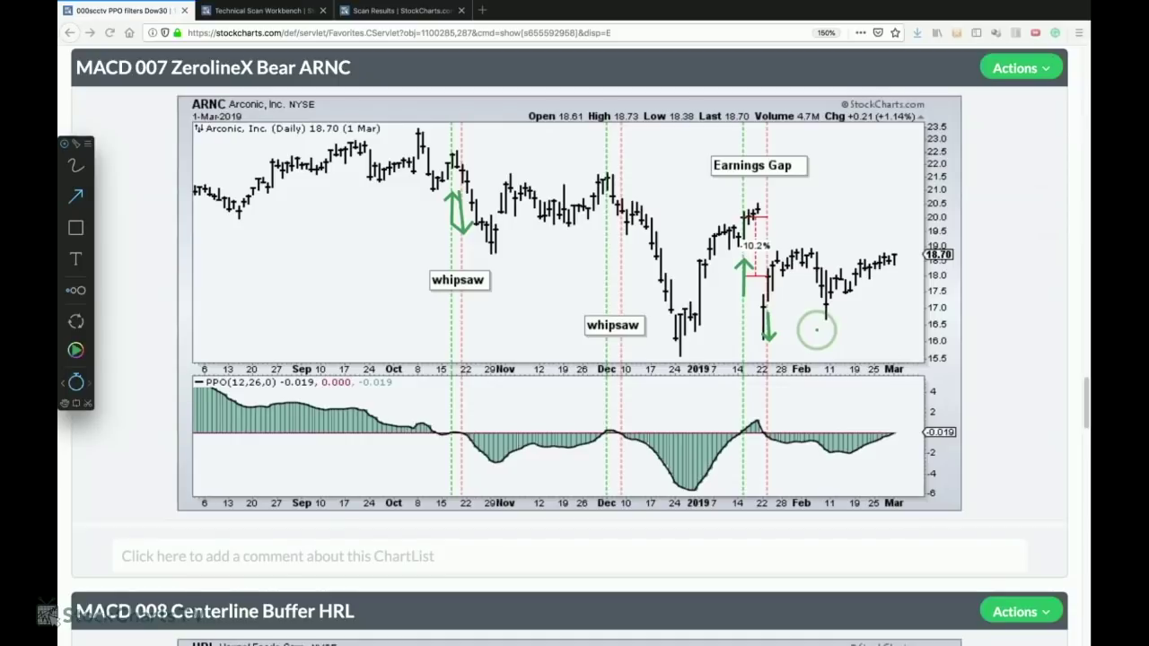
key(Escape)
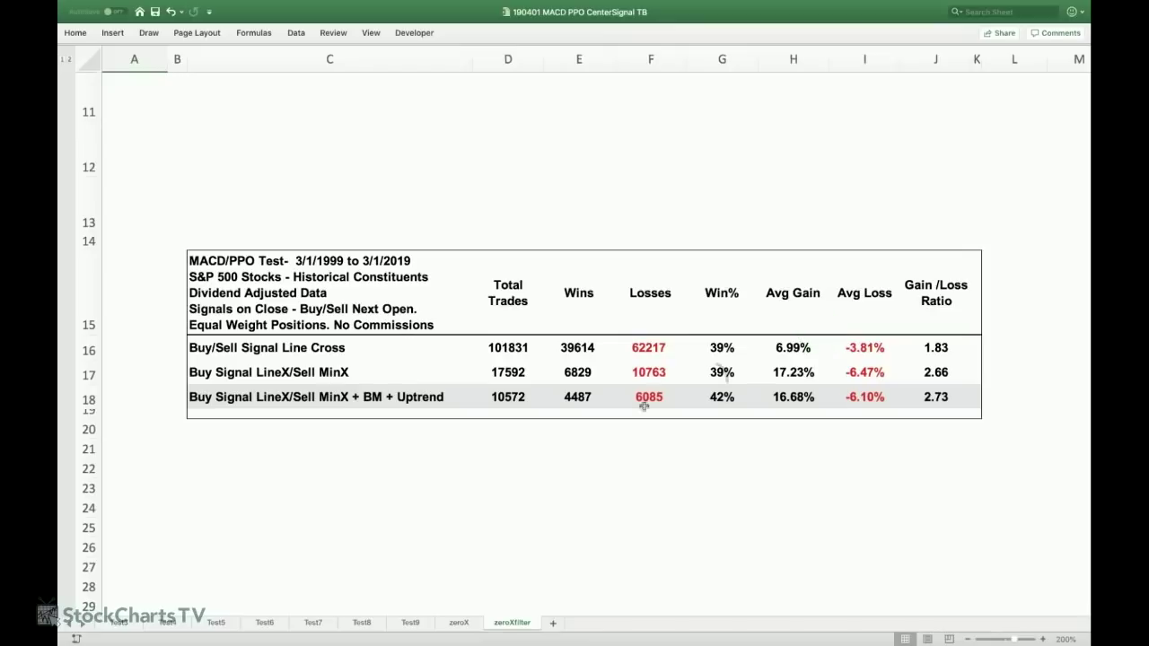
- On the zeroX sheet of the Excel workbook, box the MACD/PPO Test label and the zero line cross row's total trades, win percentage and average gain
click(458, 623)
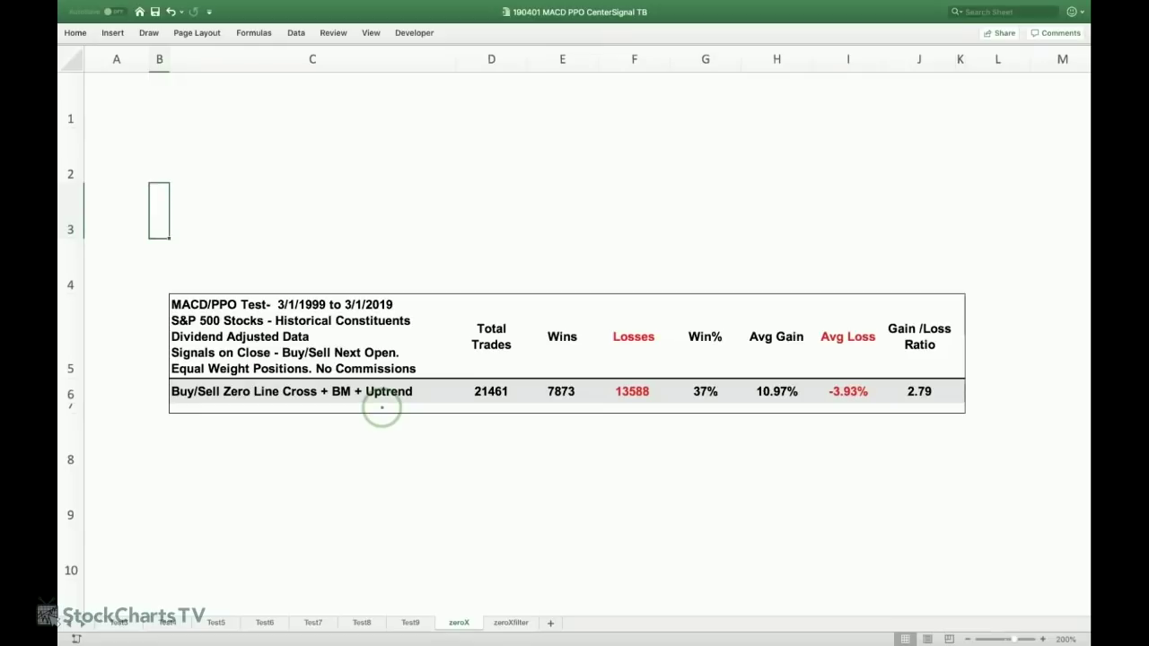
key(ctrl+shift+a)
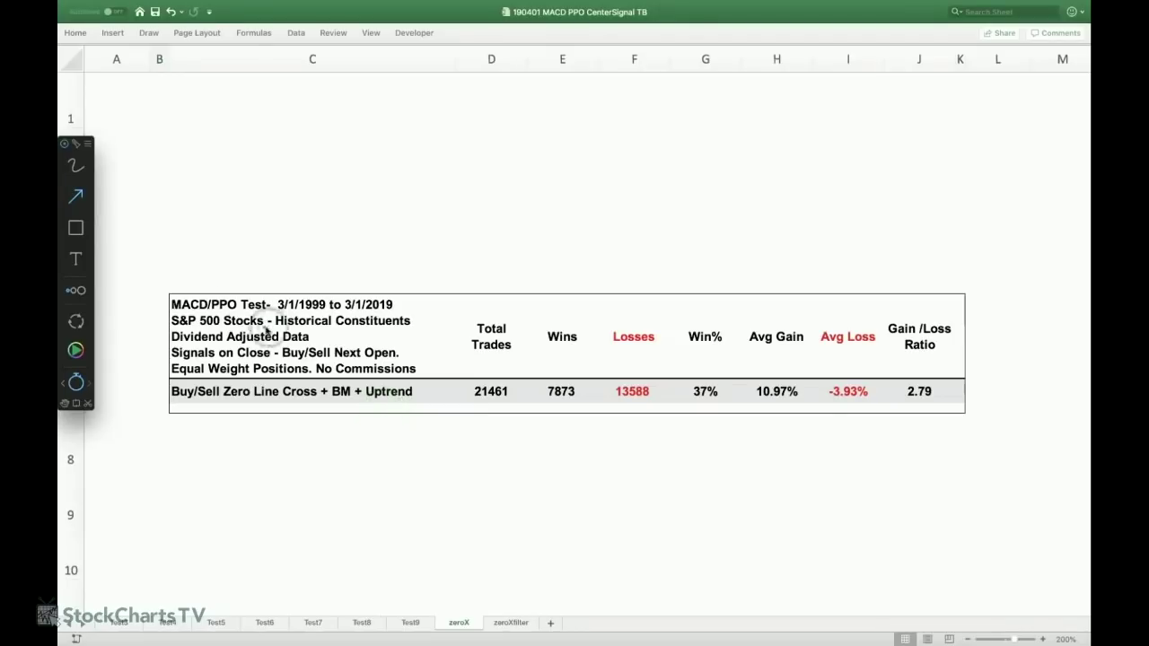
click(76, 228)
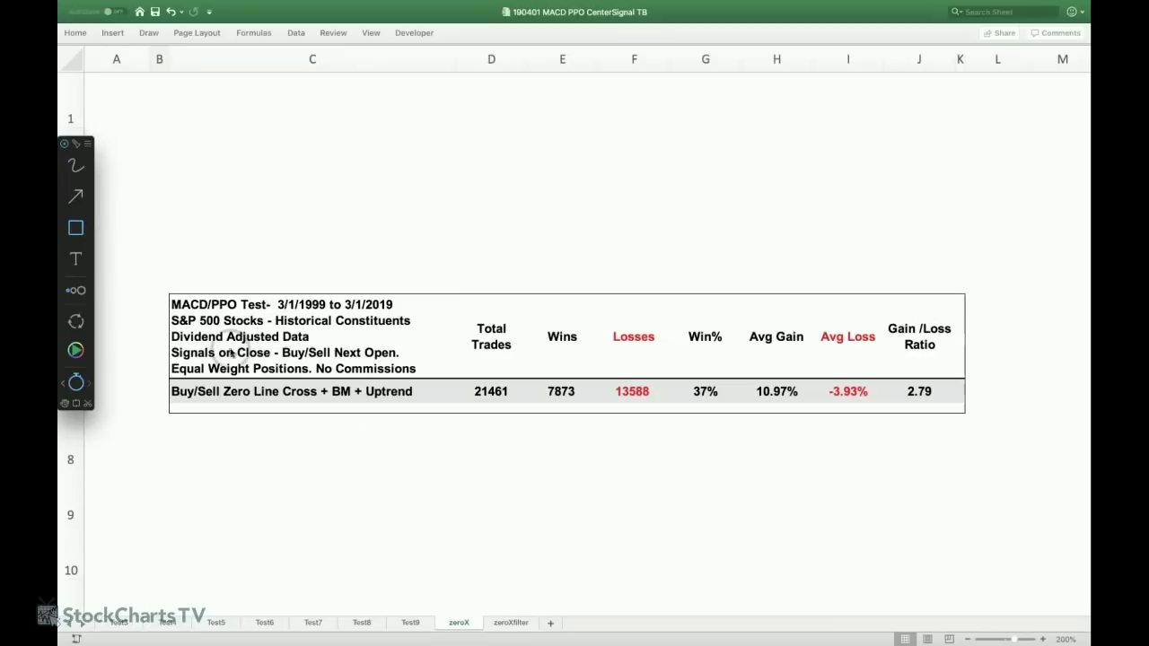
drag(194, 292, 270, 320)
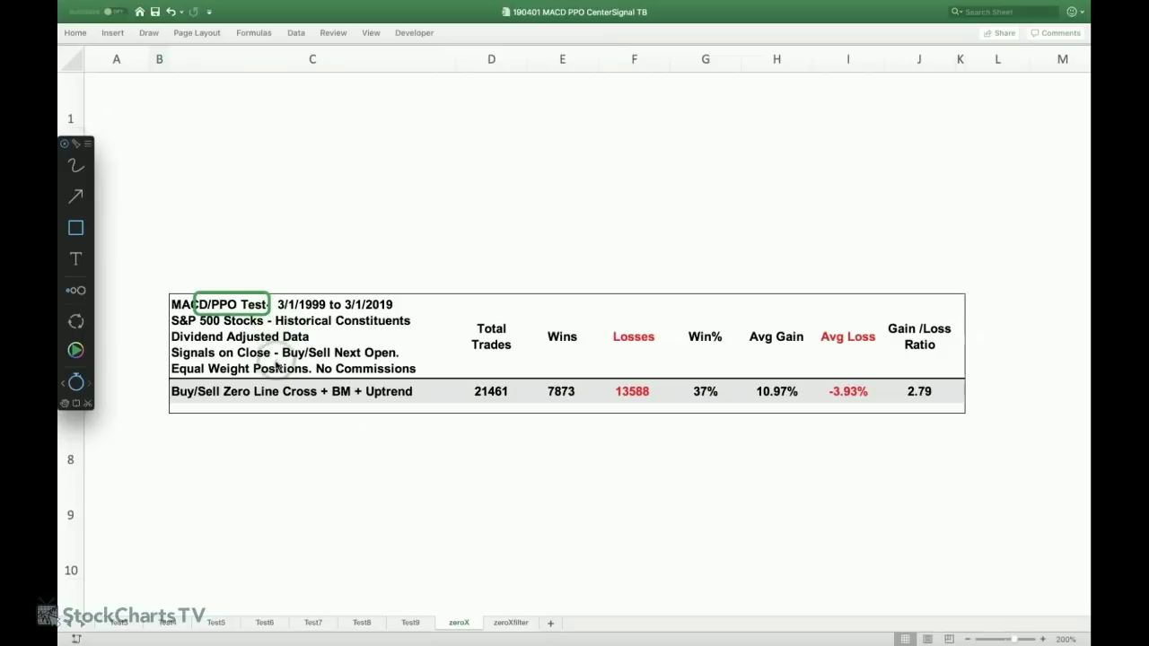
click(465, 383)
drag(465, 384, 518, 407)
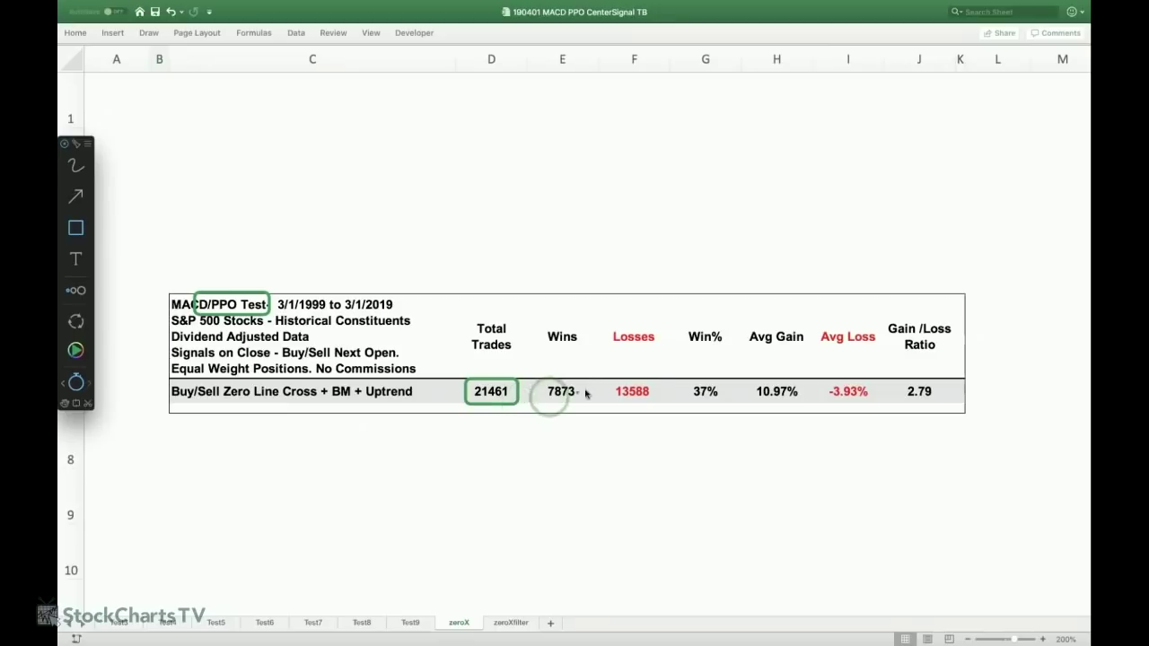
drag(692, 381, 719, 406)
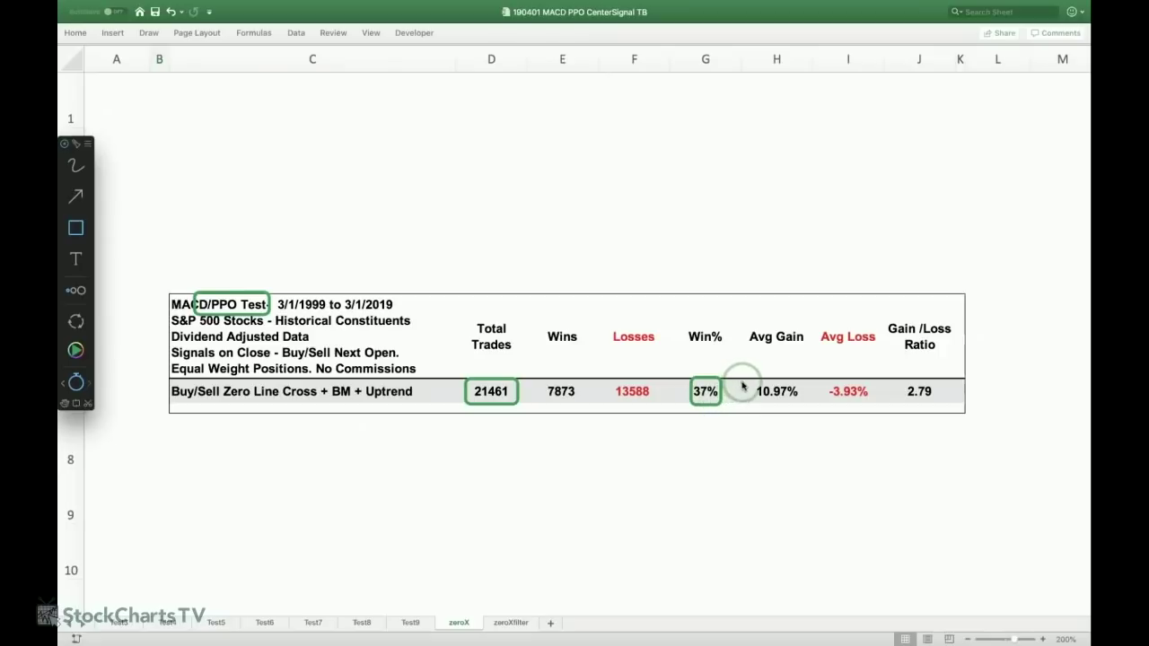
drag(742, 383, 810, 405)
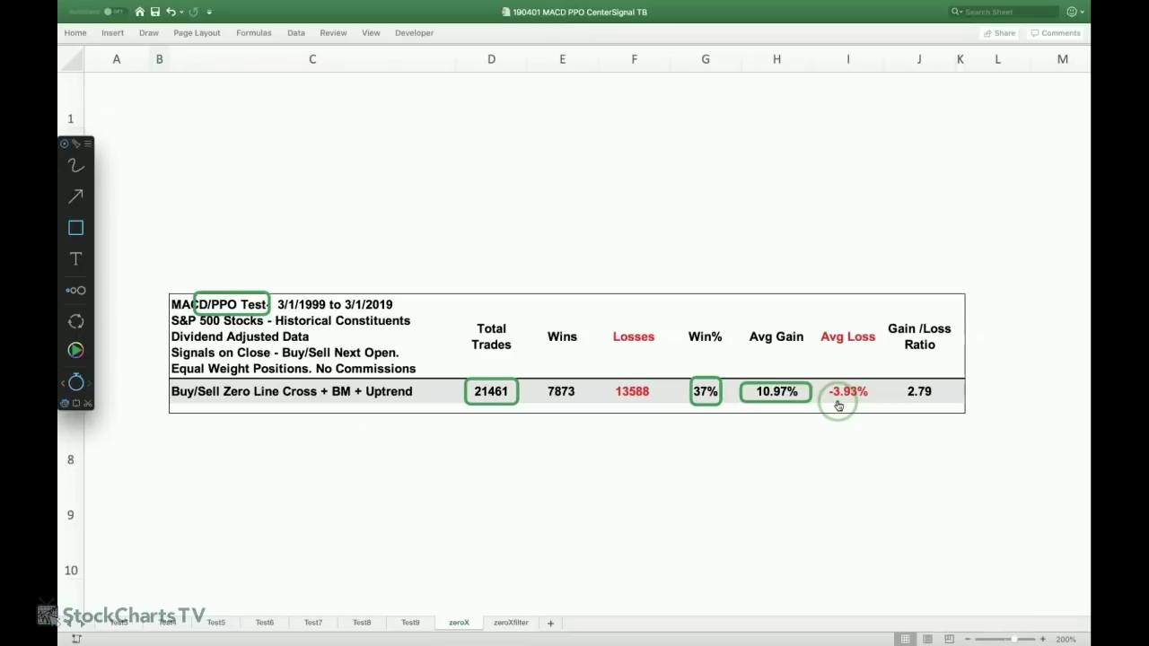
- Switch back to the StockCharts ChartList, clear the boxes, and mark the April PPO cross above +1 on the MACD 008 HRL chart with an arrow
key(super+Tab)
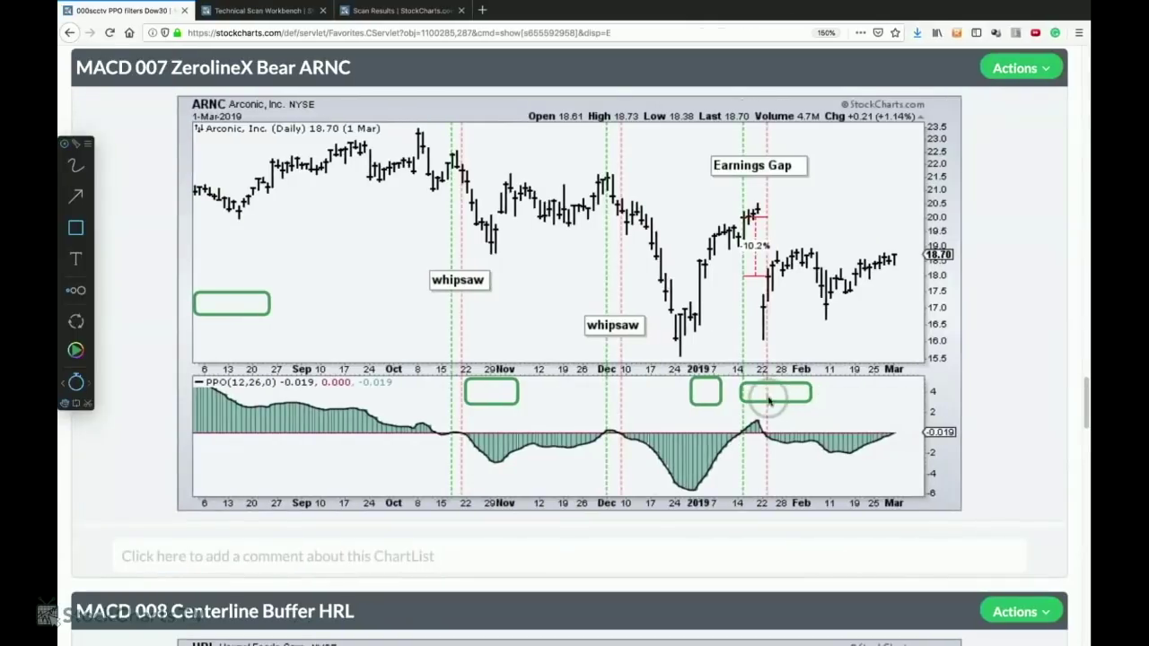
key(Escape)
scroll(779, 405, down, 3)
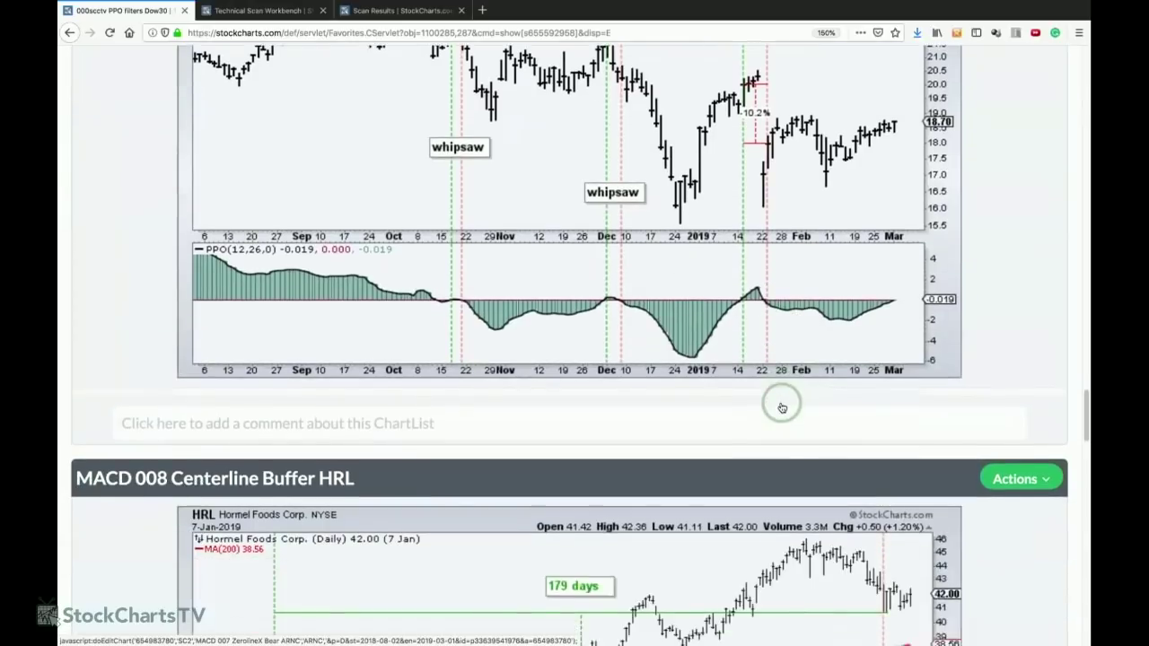
scroll(782, 408, down, 8)
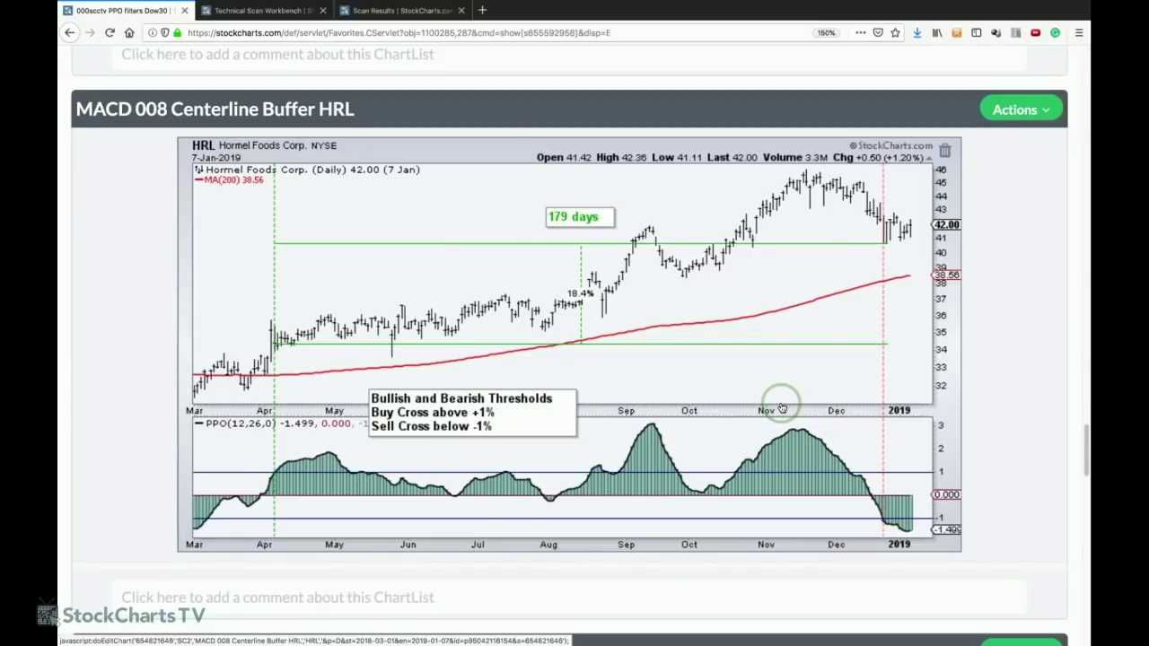
key(ctrl+shift+a)
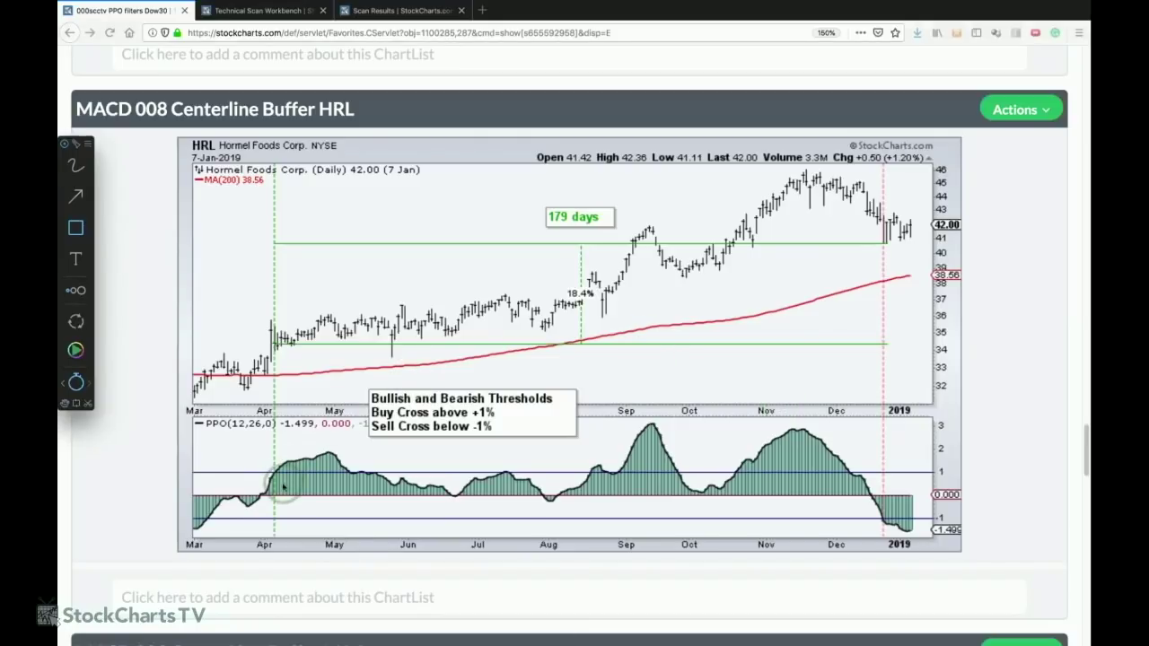
drag(274, 492, 274, 453)
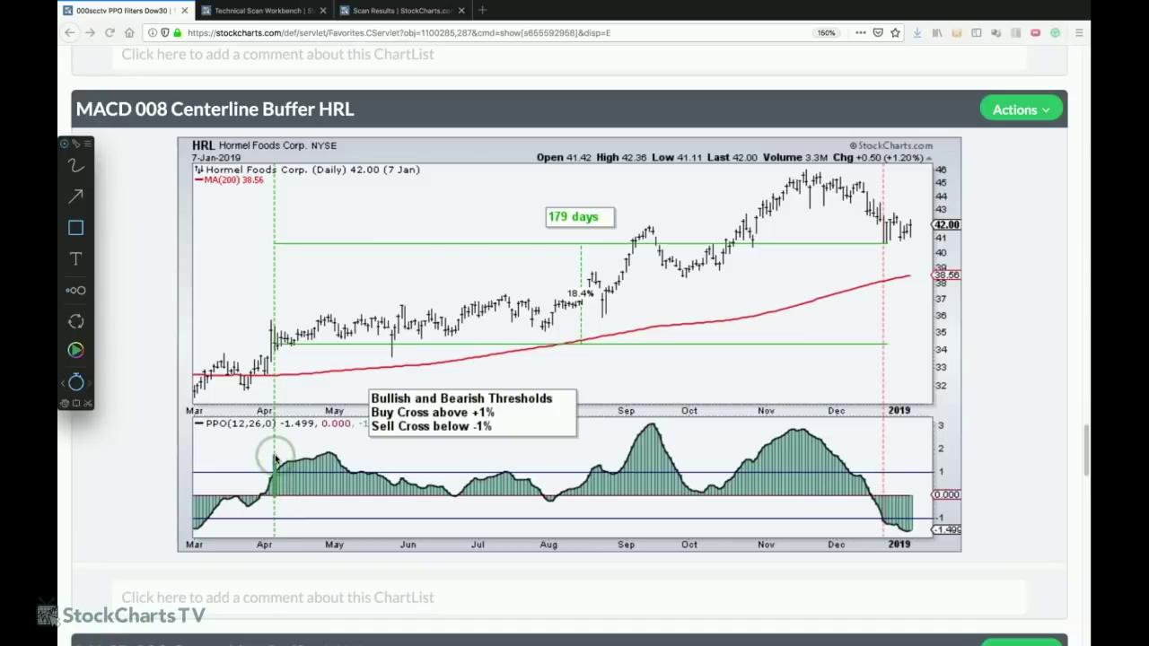
click(77, 196)
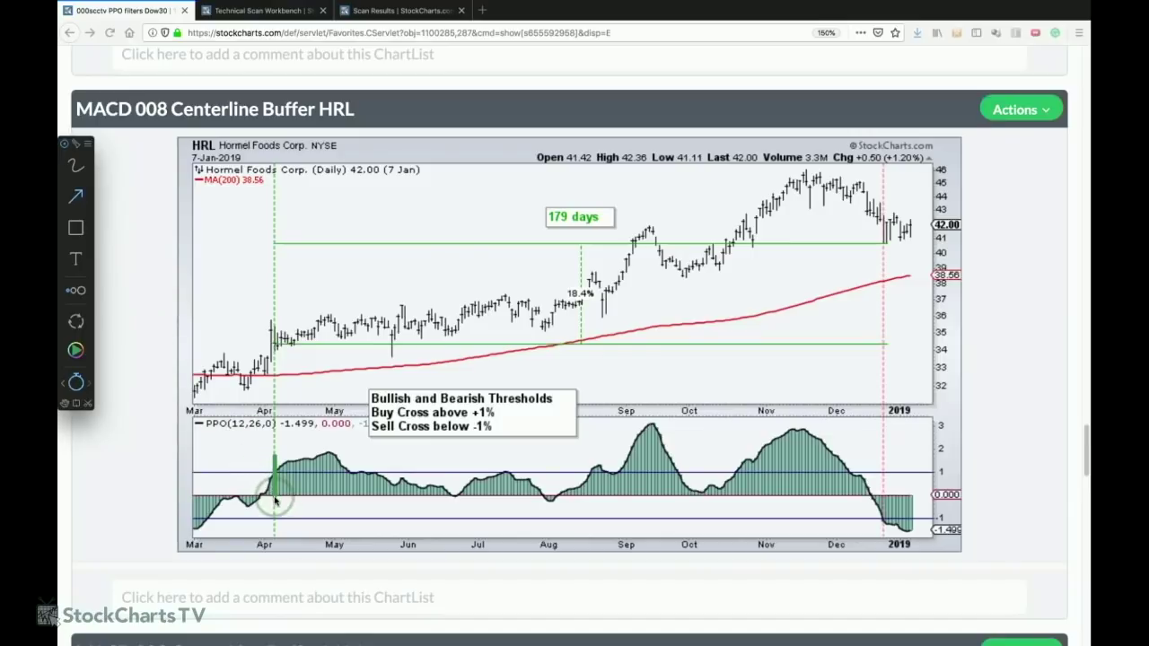
drag(274, 473, 275, 456)
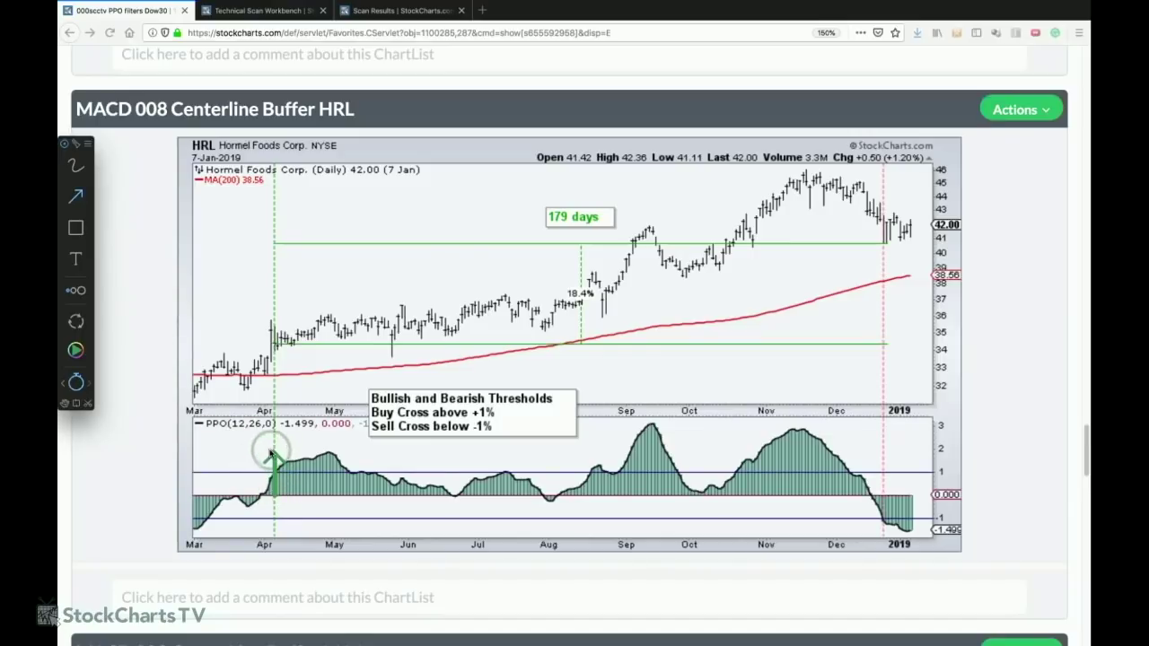
- Point arrows at HRL's two summer PPO dips to the zero line and the December cross below -1, and clear the drawings
drag(453, 472, 457, 488)
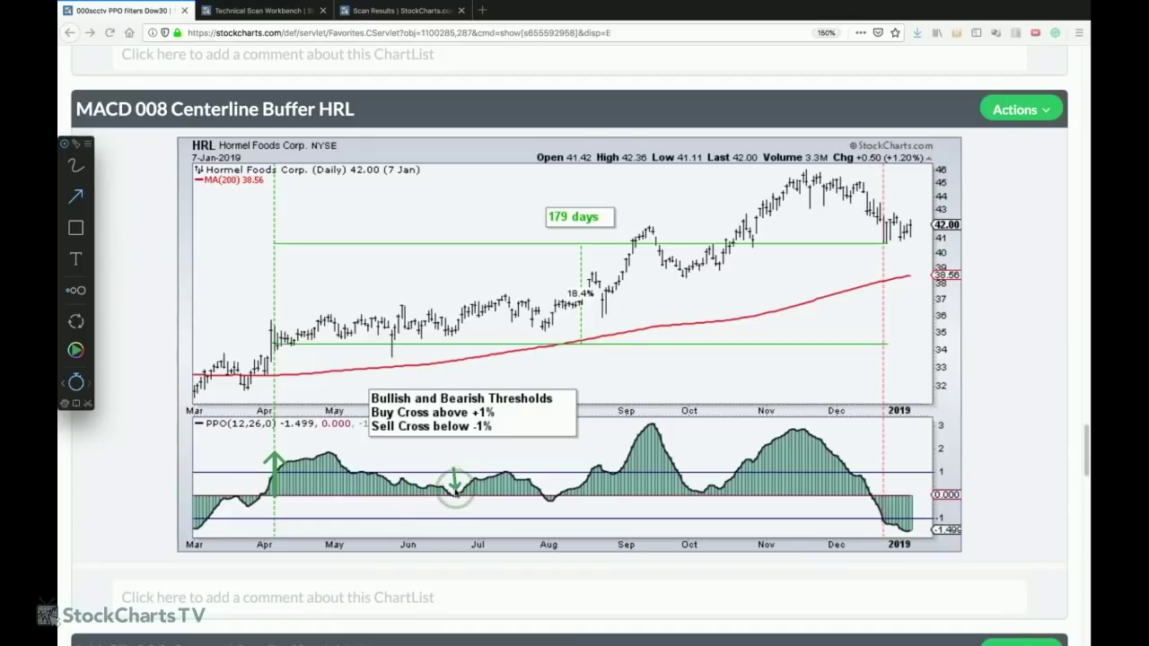
drag(536, 461, 547, 491)
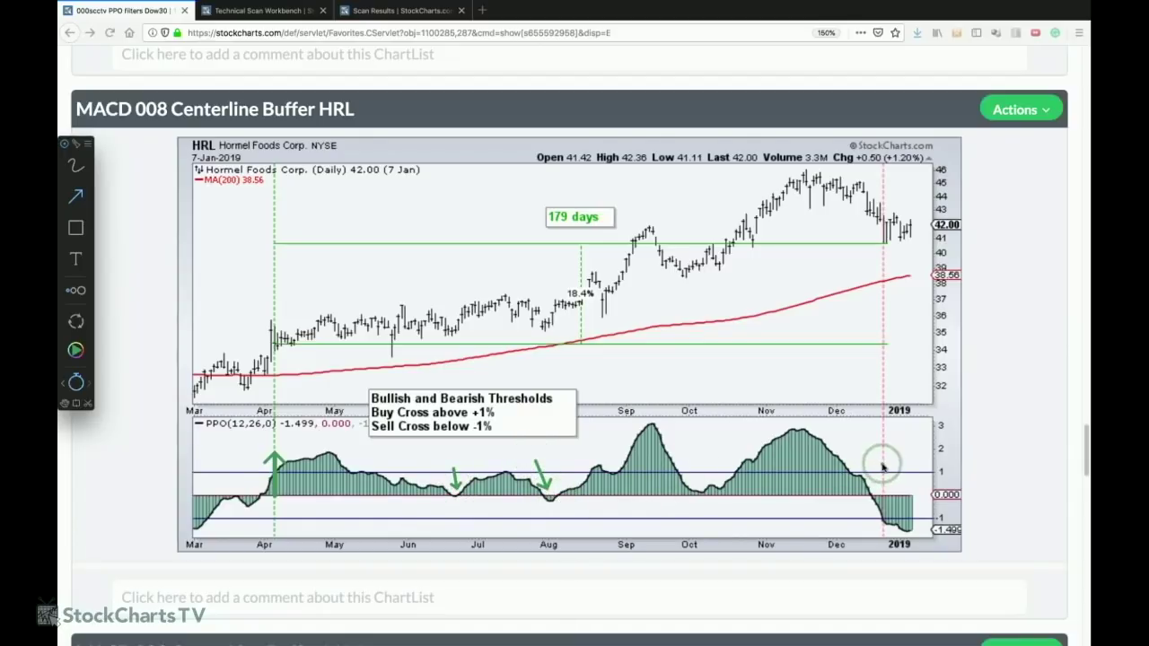
drag(884, 467, 881, 518)
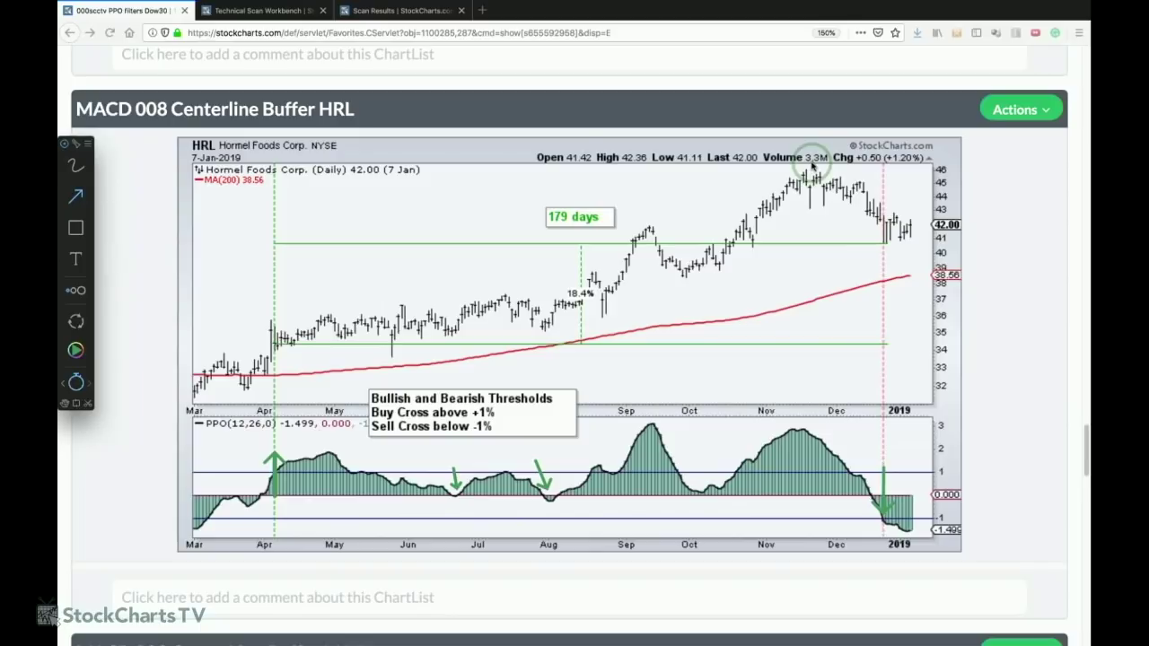
key(Escape)
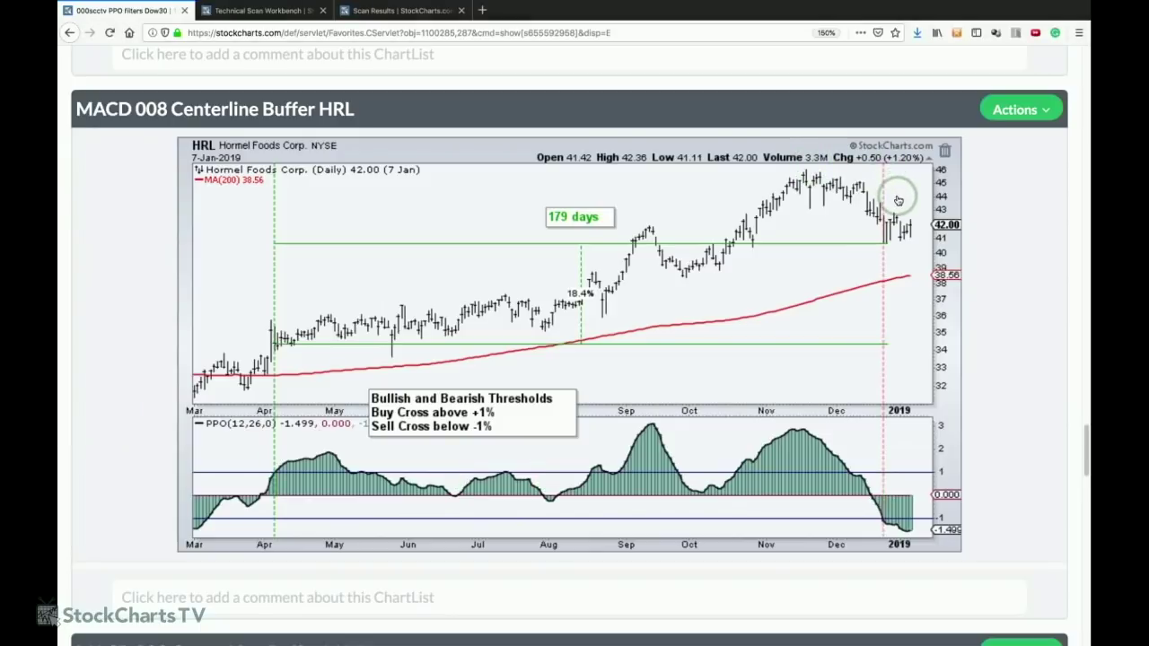
- On the MACD 009 MAA chart, arrow the two PPO crosses below the 200-day SMA, their matching prices, and the August buy and October sell signals
scroll(896, 202, down, 5)
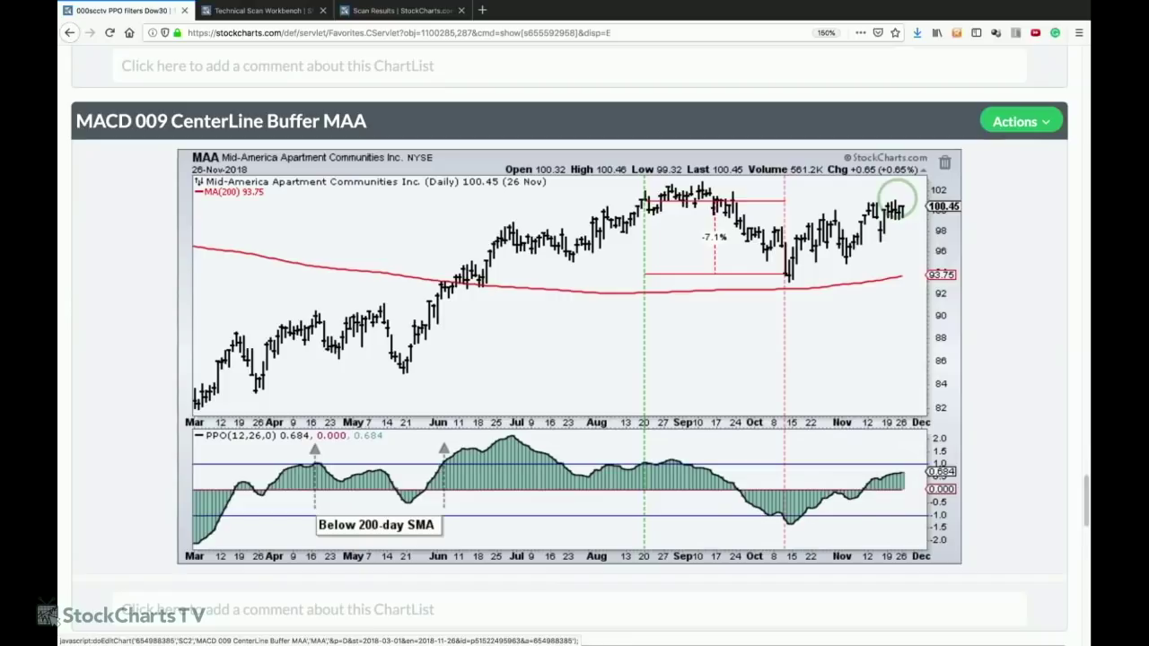
key(ctrl+shift+a)
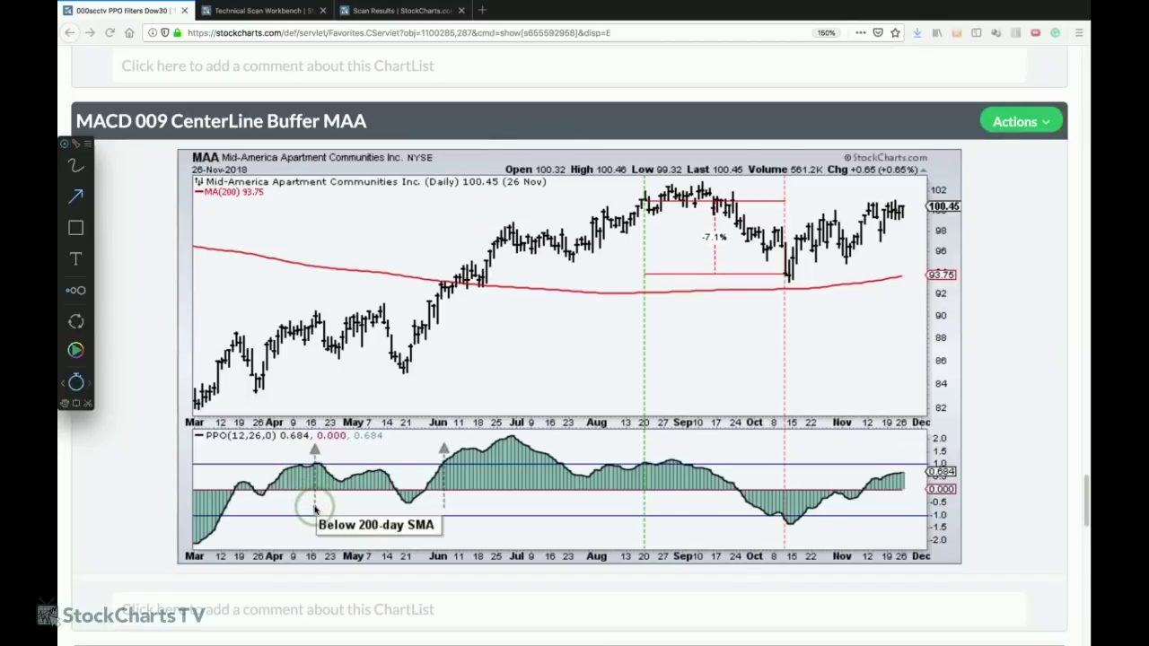
drag(314, 509, 314, 451)
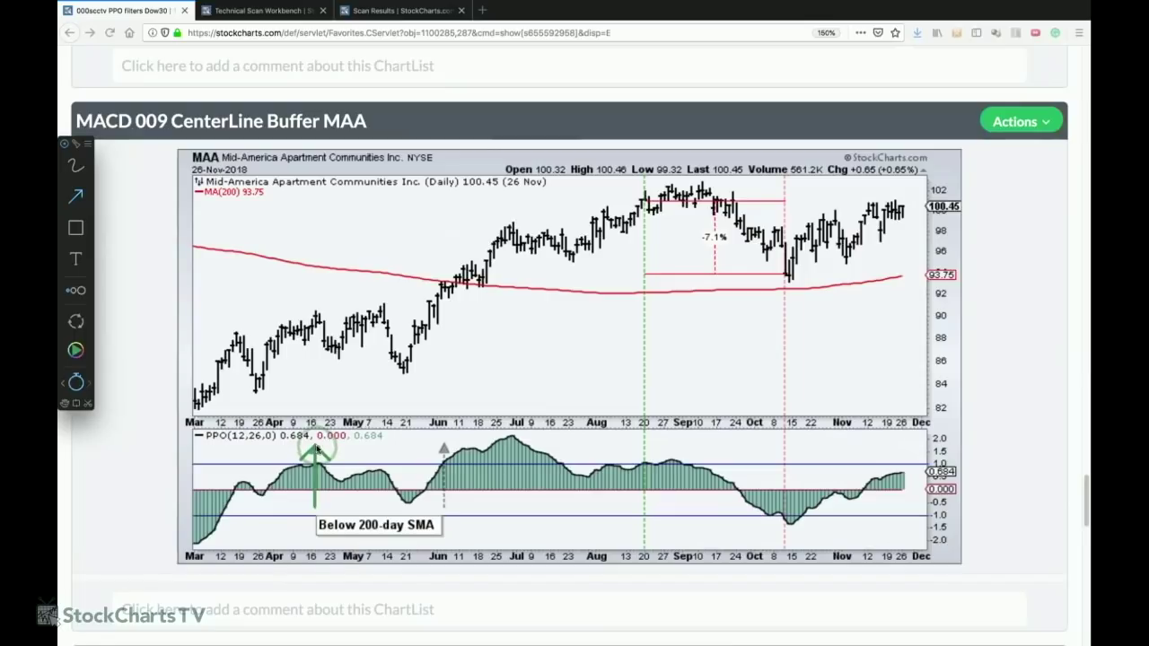
drag(441, 522, 441, 447)
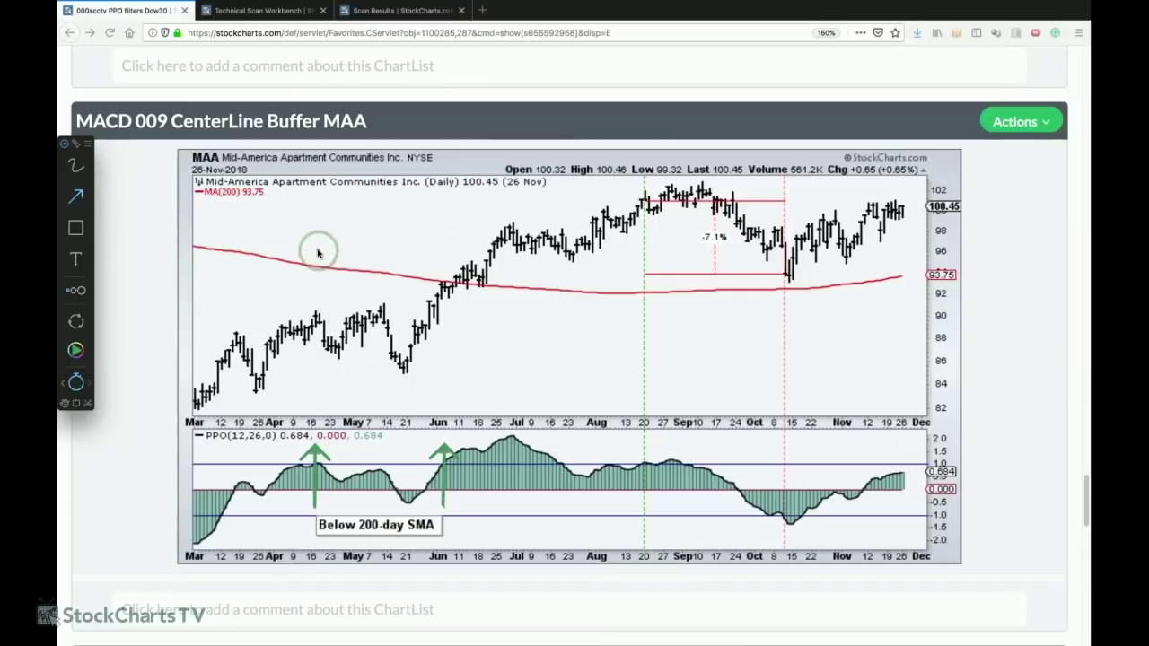
drag(315, 251, 314, 304)
drag(430, 248, 428, 296)
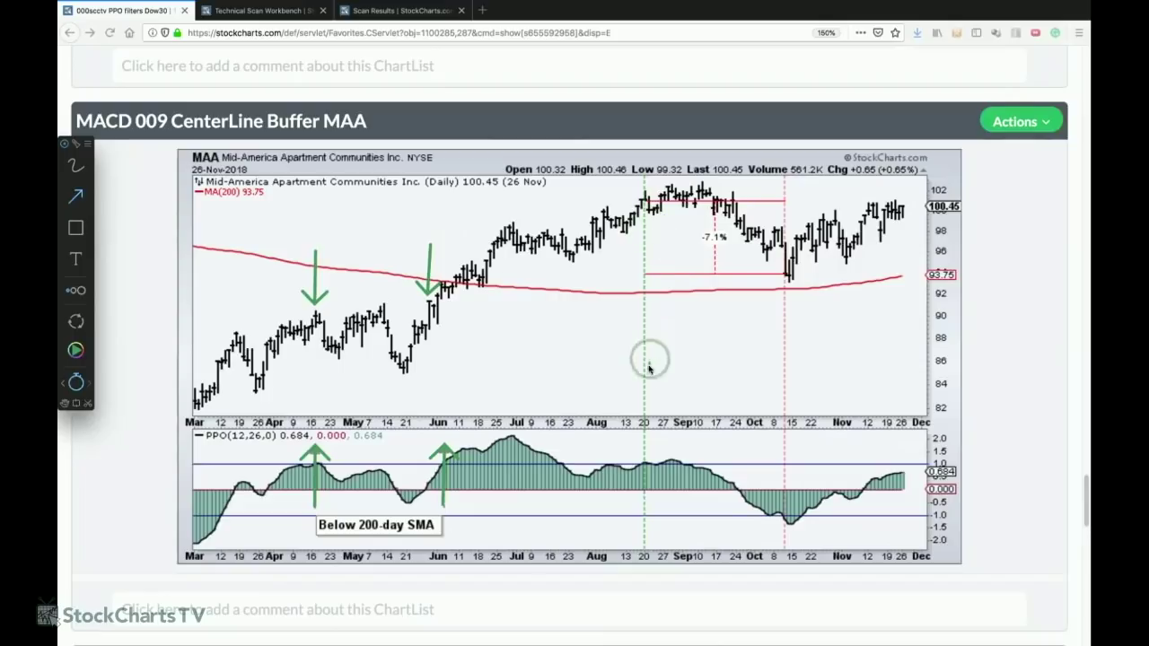
drag(645, 467, 646, 446)
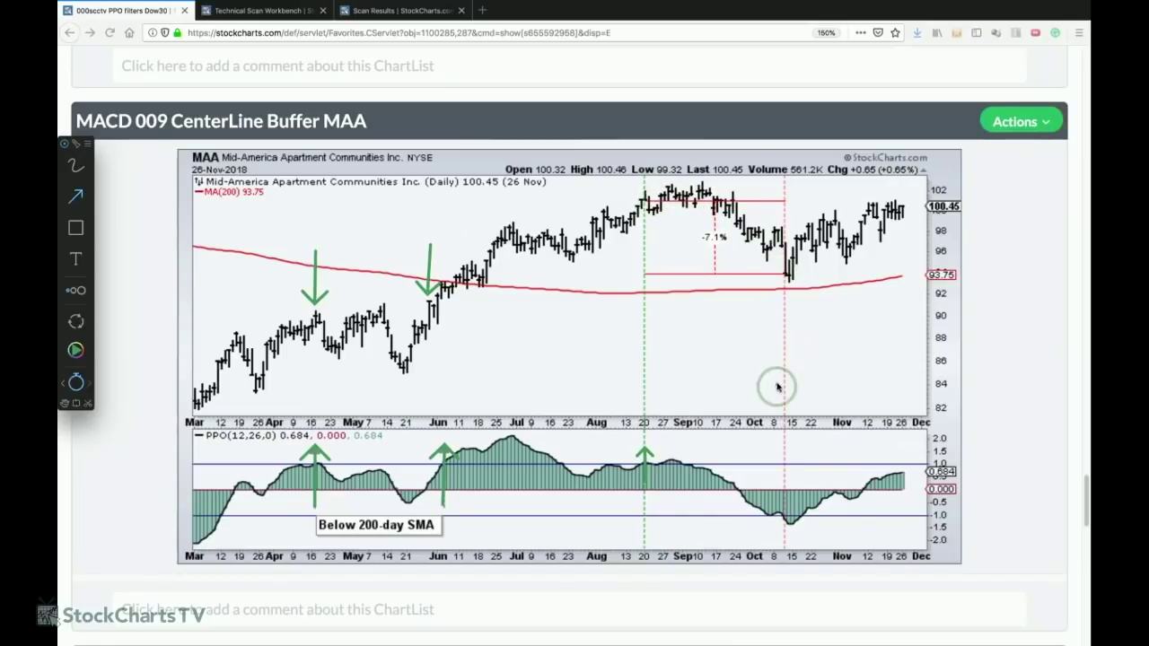
drag(781, 483, 786, 535)
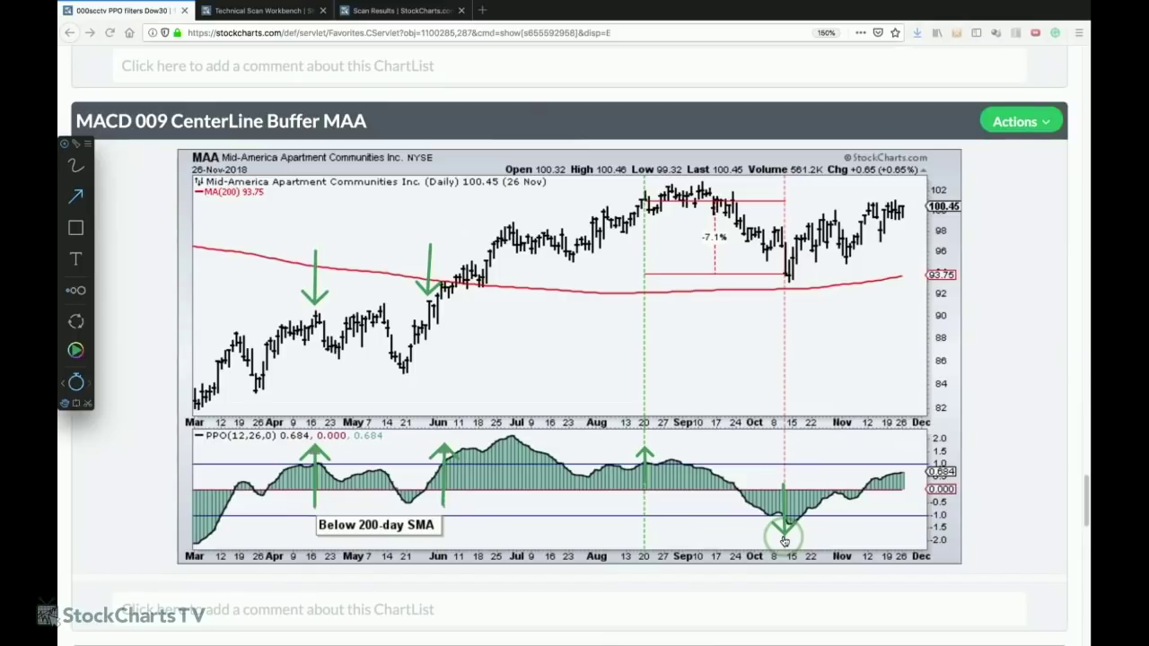
- Switch to the Excel workbook, clear the arrows, and bring up the zeroX table comparing zero line, +.5/-.5 and +1/-1 crosses
key(super+Tab)
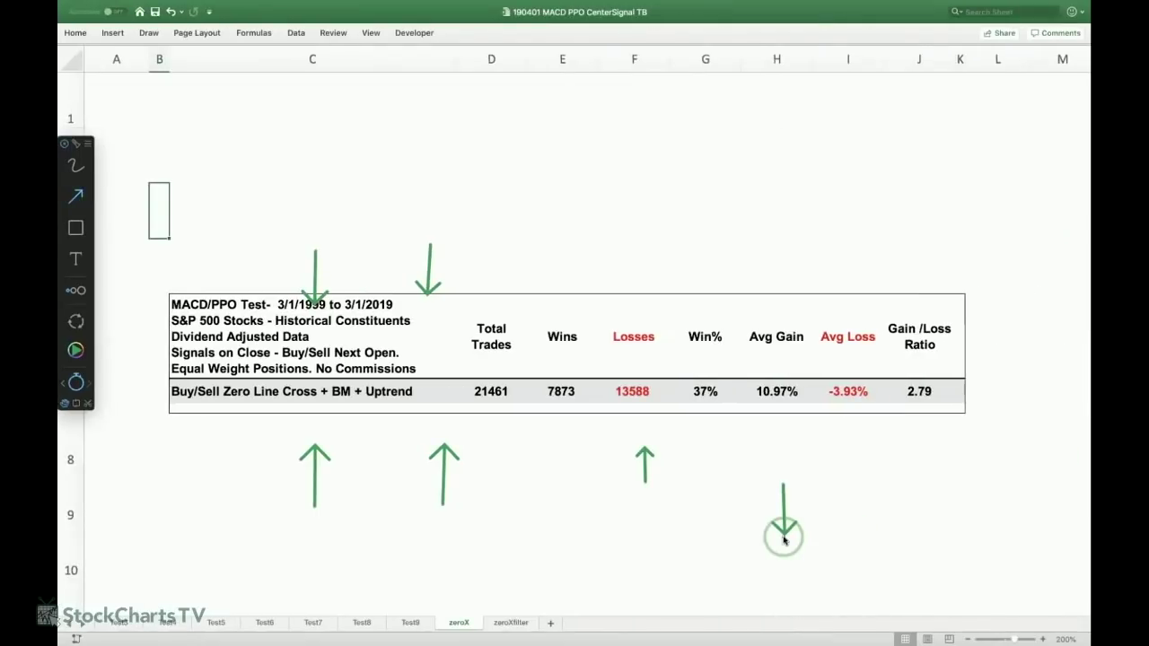
key(Escape)
scroll(751, 490, down, 3)
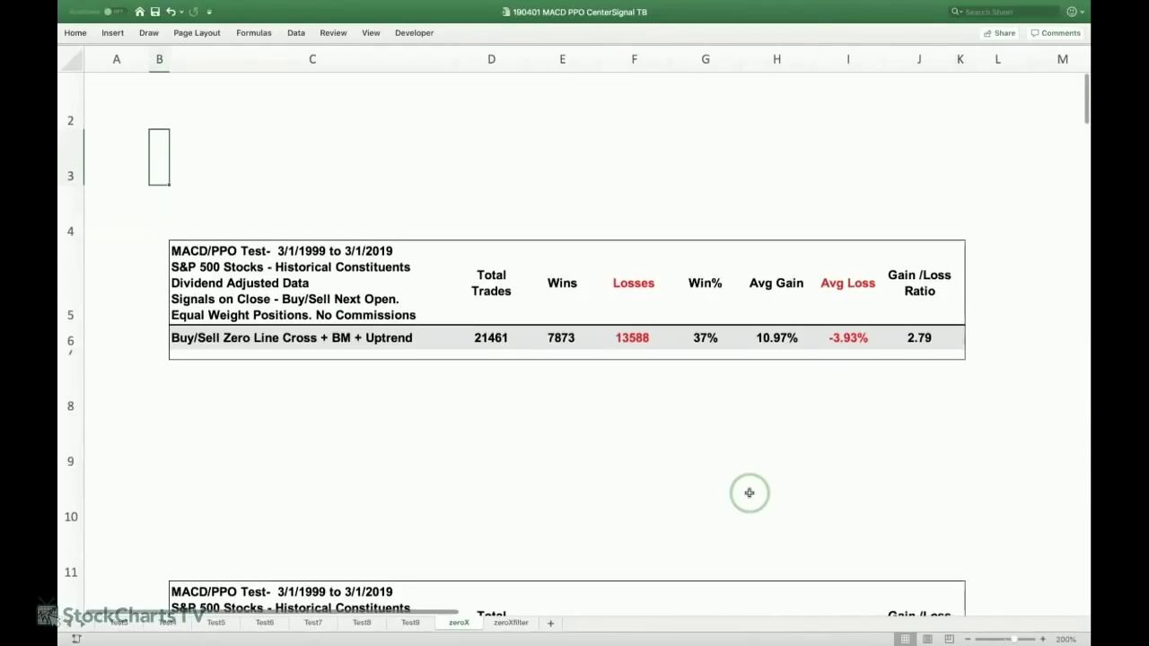
scroll(749, 492, down, 4)
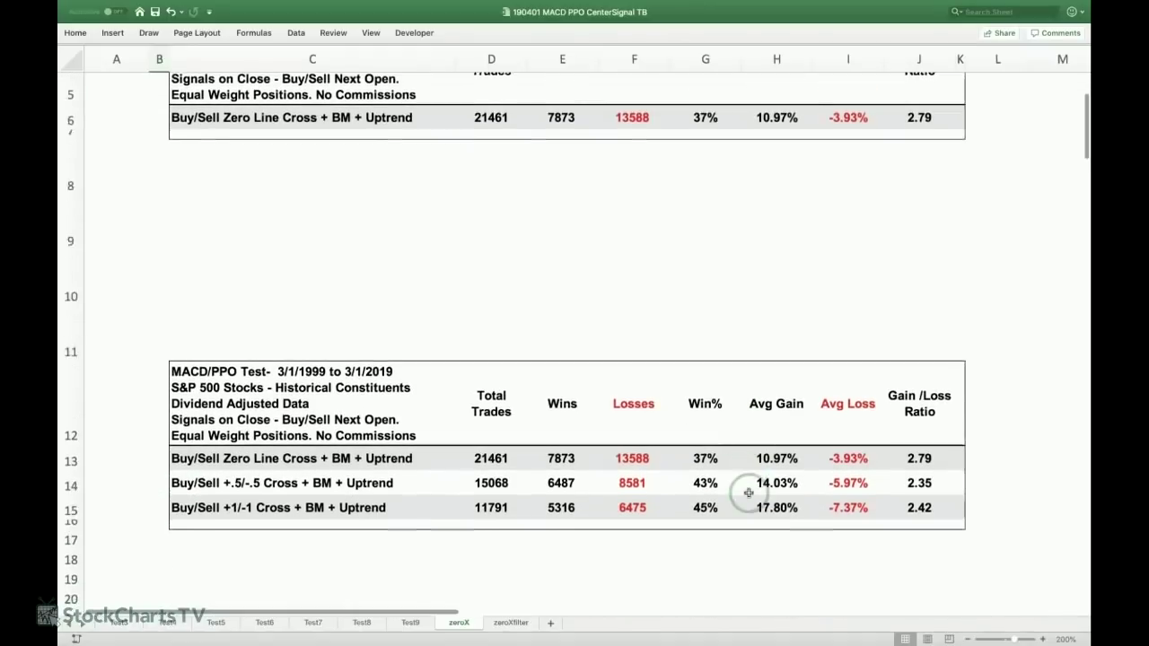
scroll(749, 493, down, 2)
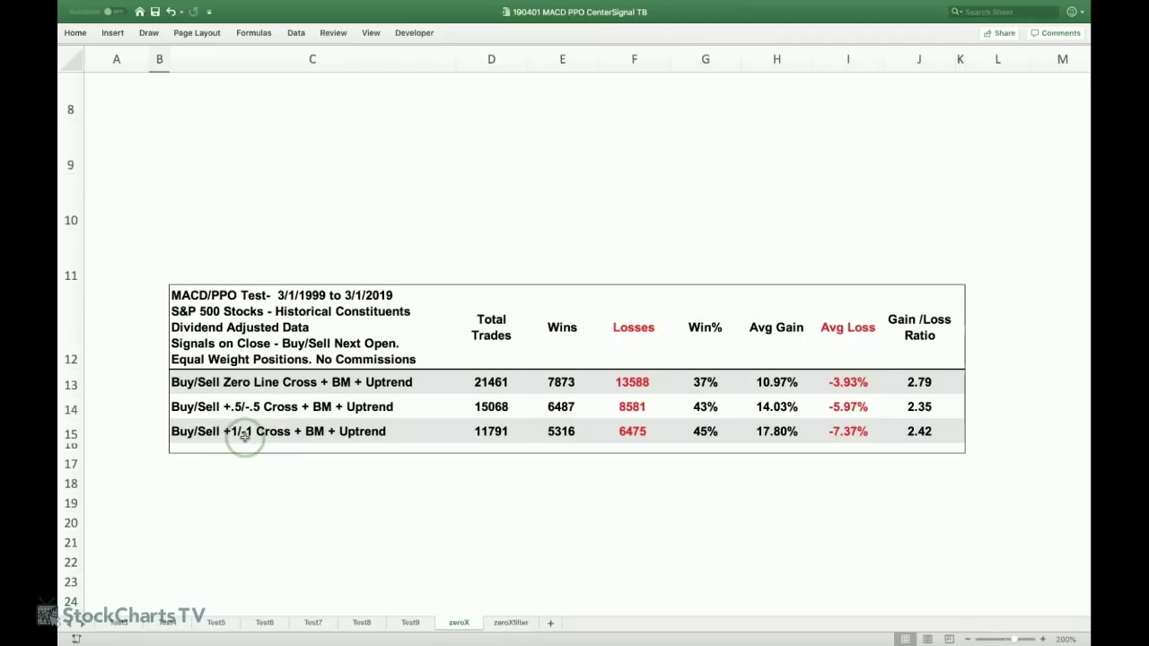
- Box the Total Trades, Win% and Gain/Loss Ratio values across the three cross tests, and clear the boxes
key(super+shift+a)
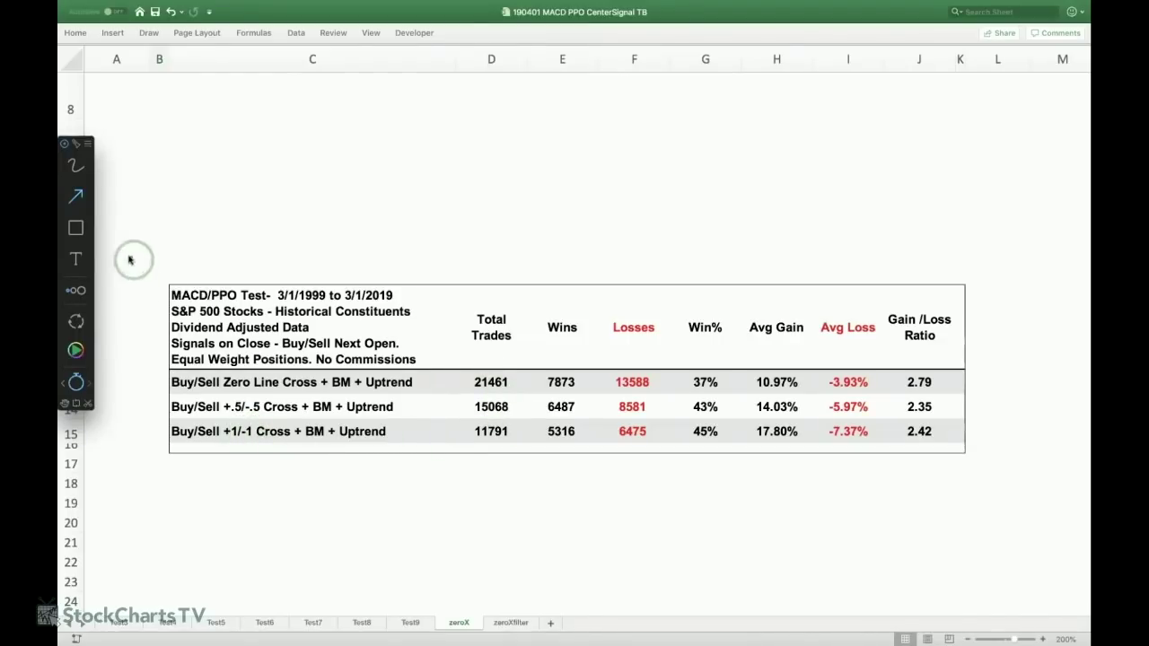
click(76, 228)
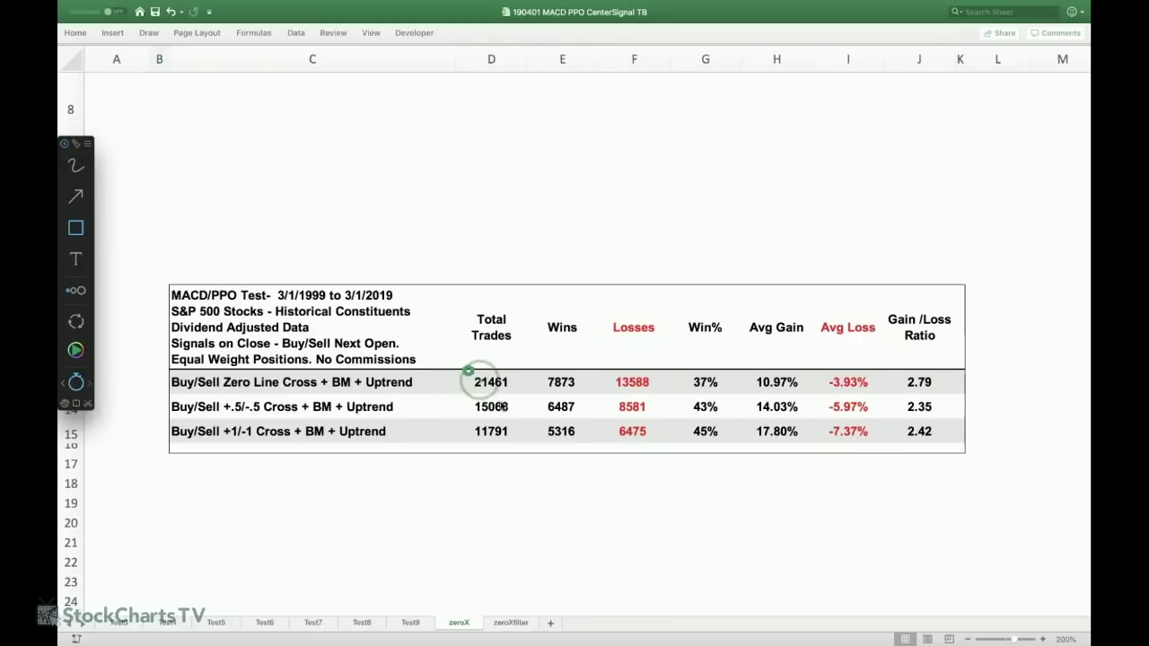
drag(464, 367, 518, 449)
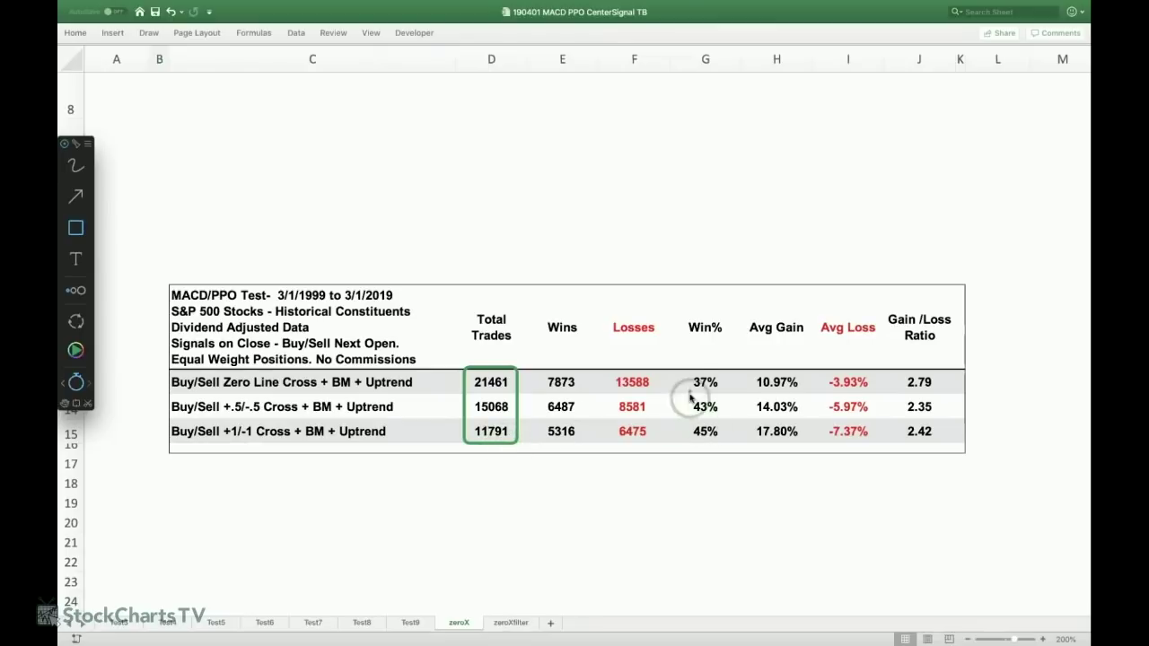
drag(682, 362, 727, 454)
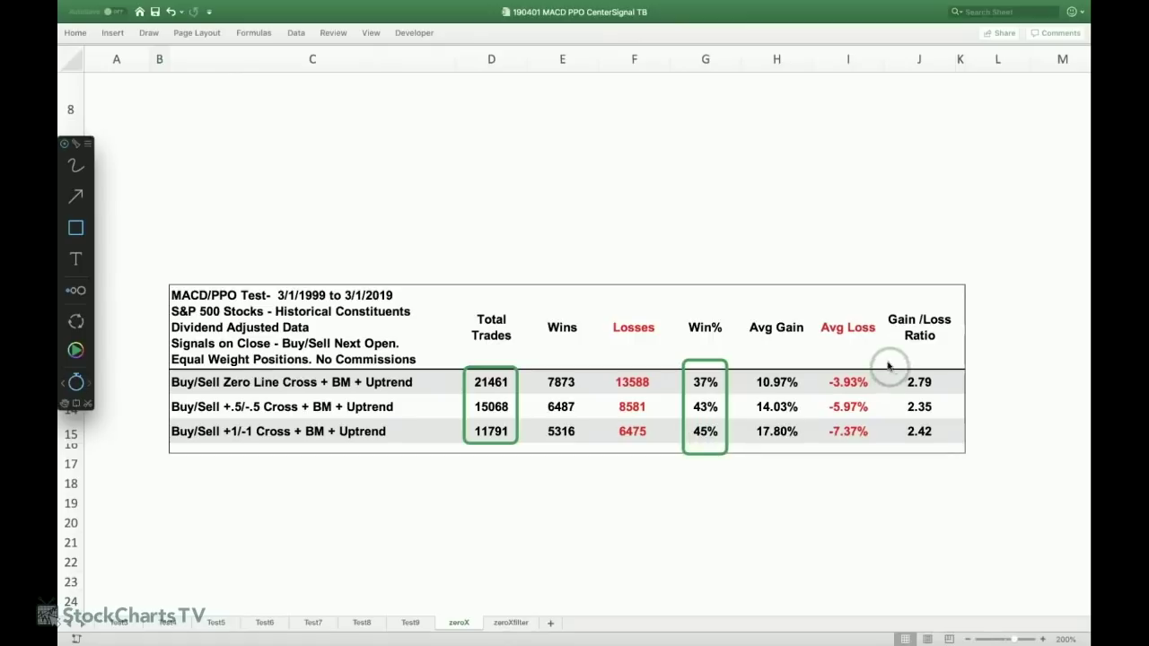
mouse_move(894, 364)
mouse_down()
mouse_move(914, 420)
mouse_move(945, 451)
mouse_up()
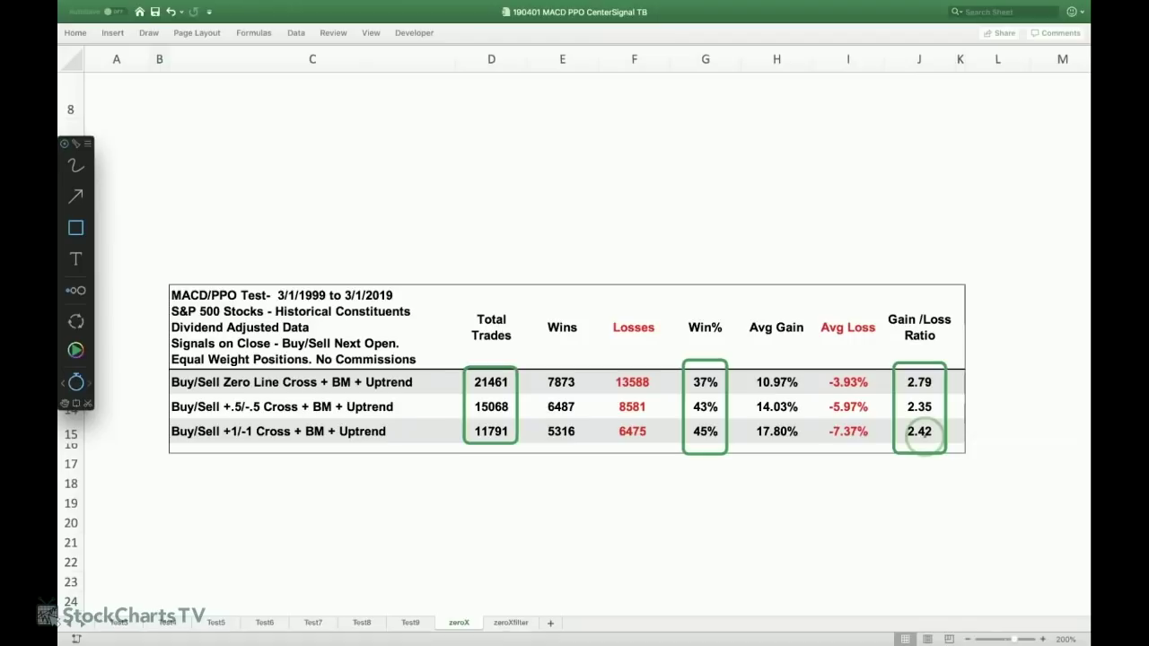
key(Escape)
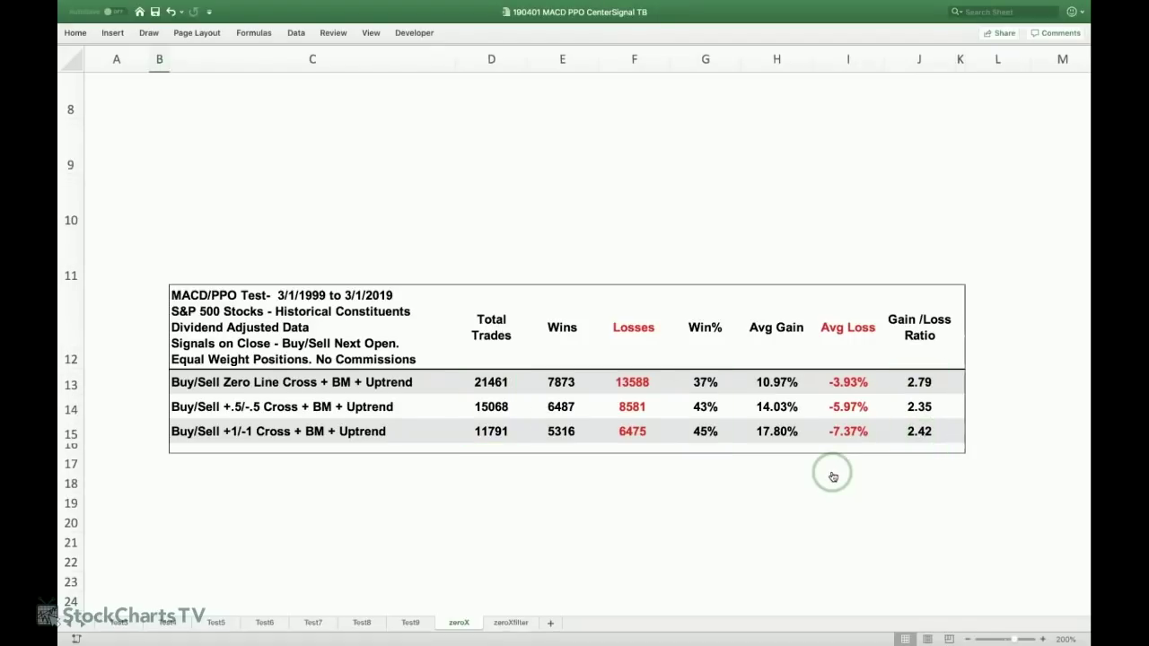
- Switch back to the StockCharts ChartList and, on the MACD 010 ADI chart, arrow the price moves of both whipsaws and the two winning trades
key(super+Tab)
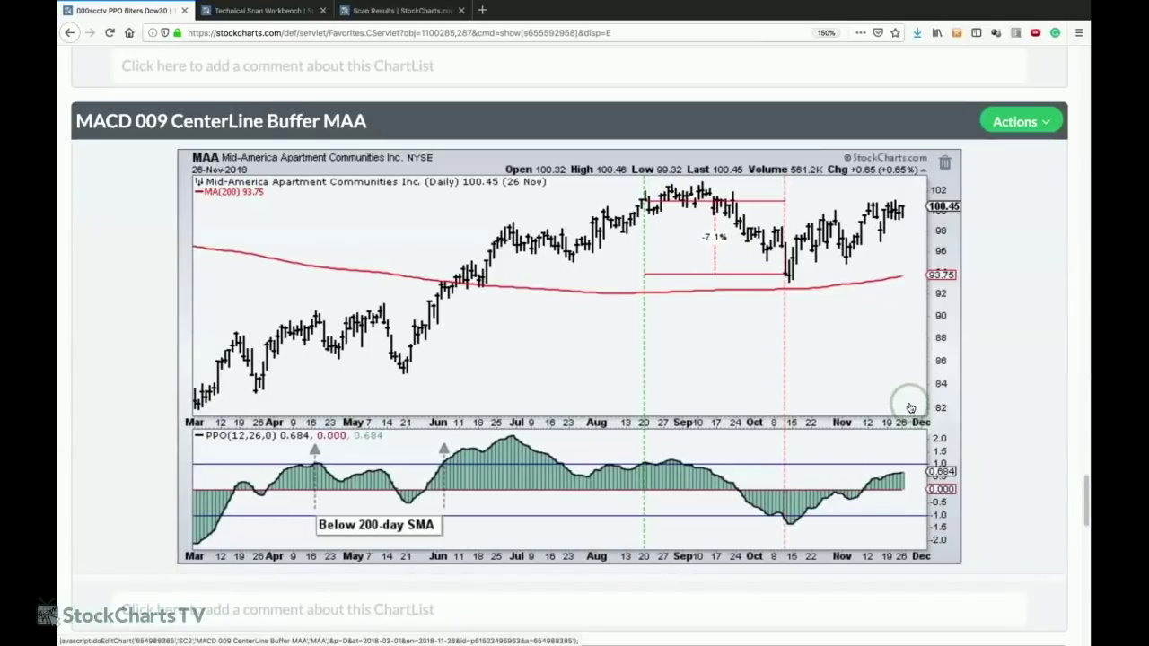
scroll(911, 409, down, 5)
scroll(910, 406, down, 4)
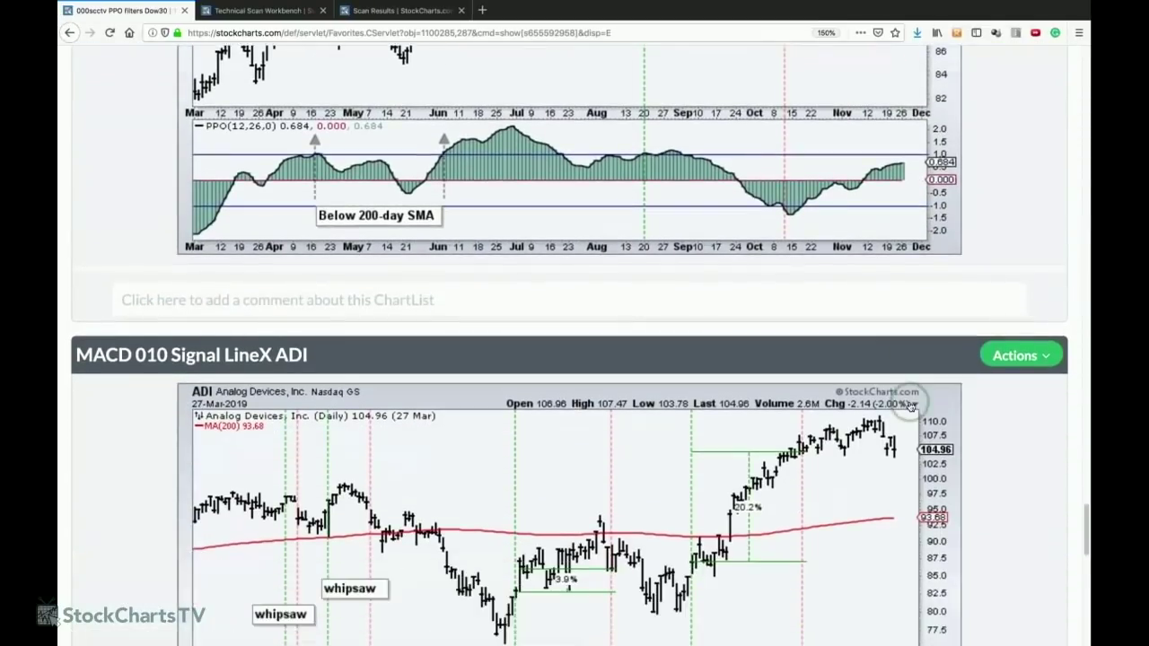
scroll(910, 407, down, 3)
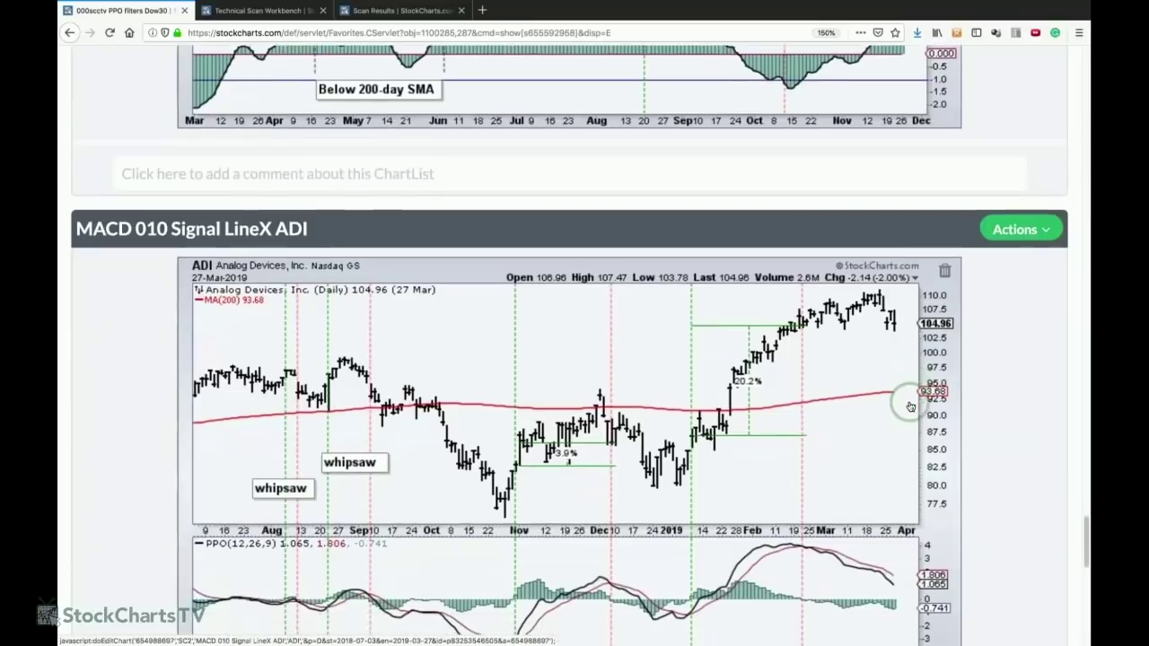
scroll(910, 406, down, 1)
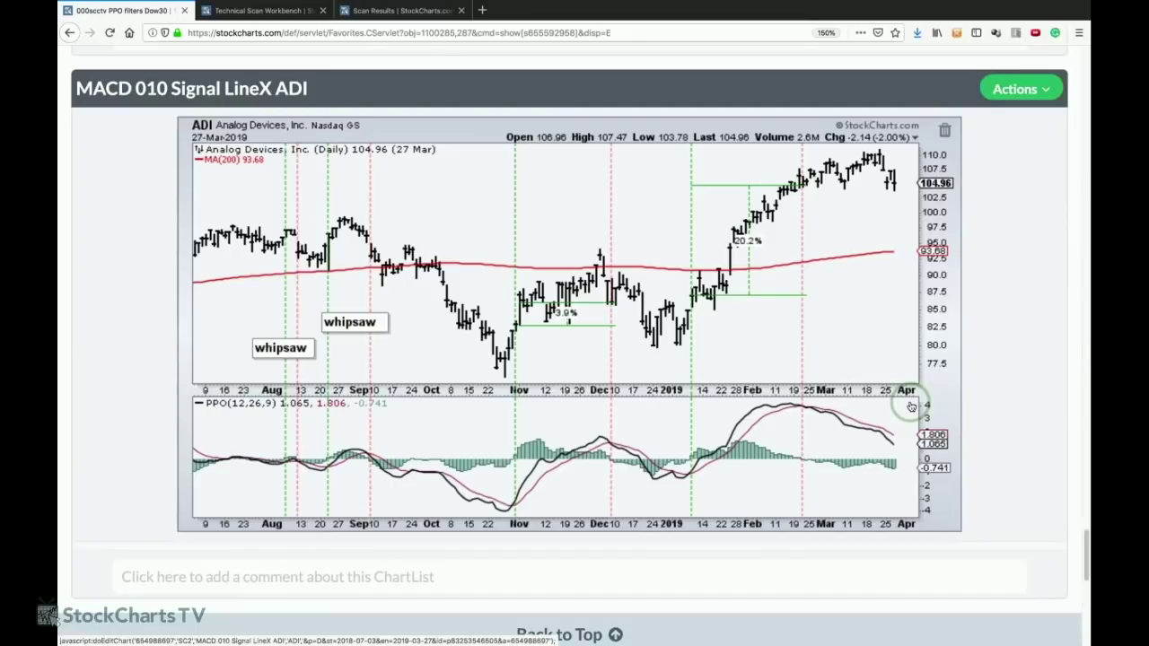
key(ctrl+shift+a)
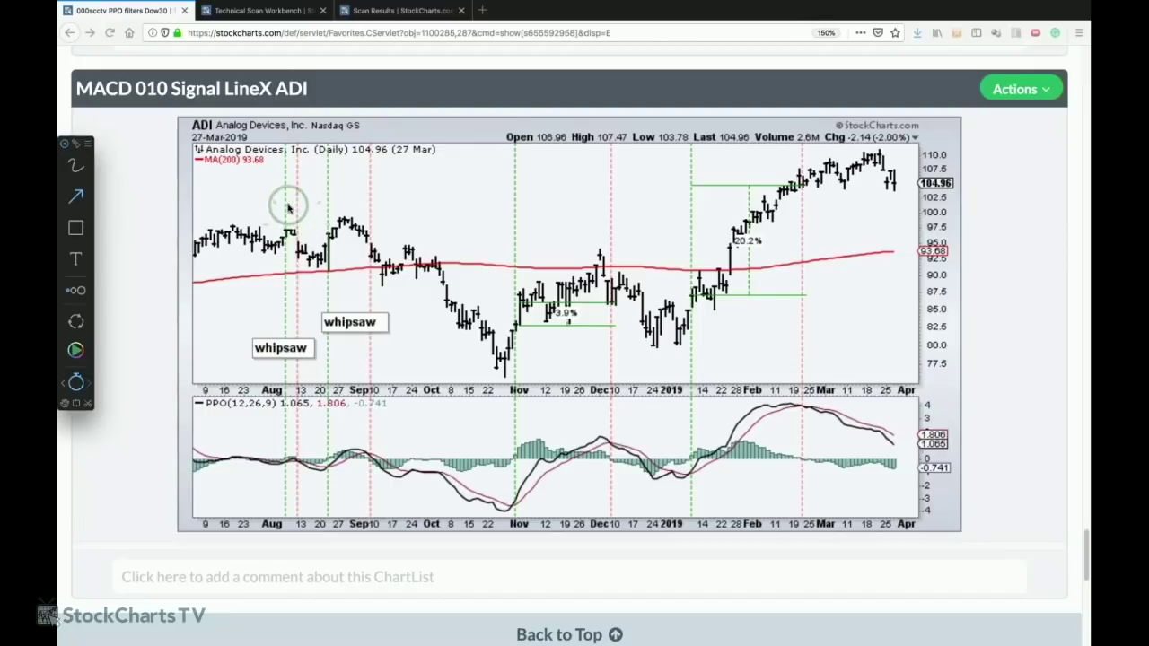
drag(285, 203, 364, 258)
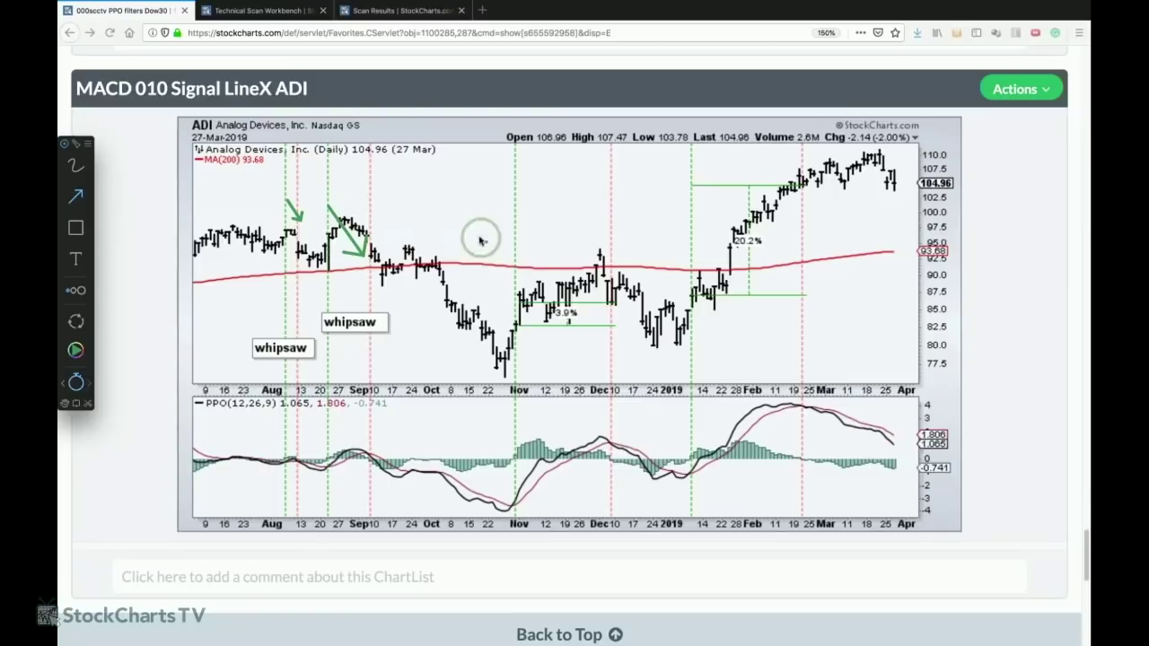
mouse_move(519, 325)
mouse_down()
mouse_move(569, 273)
mouse_move(607, 282)
mouse_up()
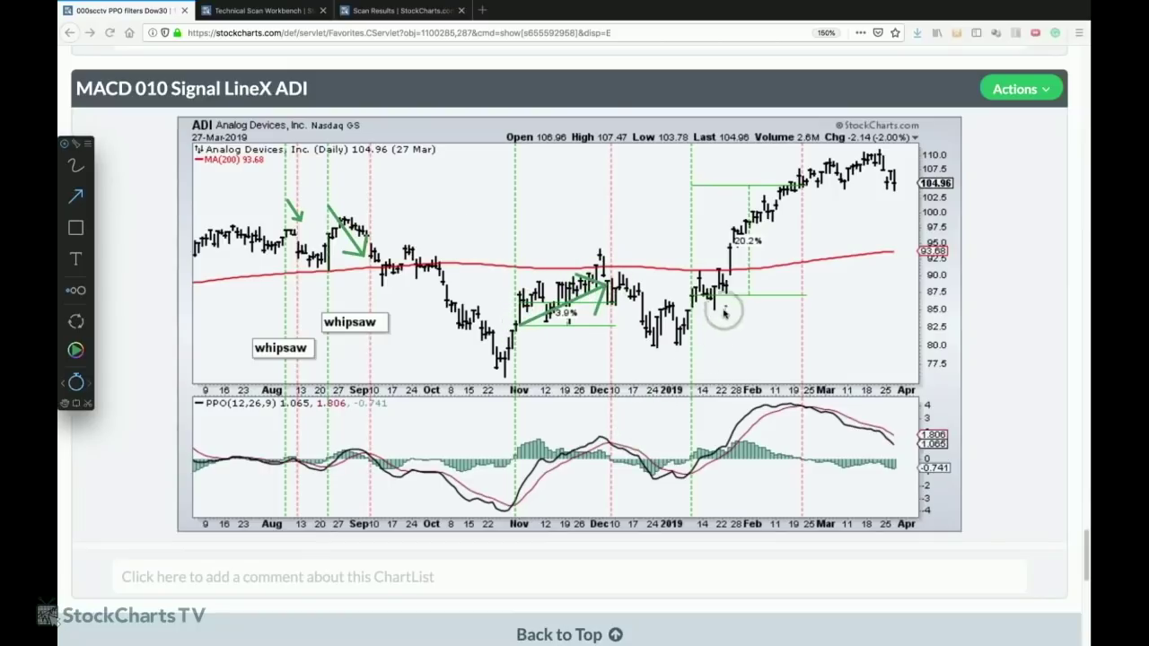
drag(693, 298, 795, 186)
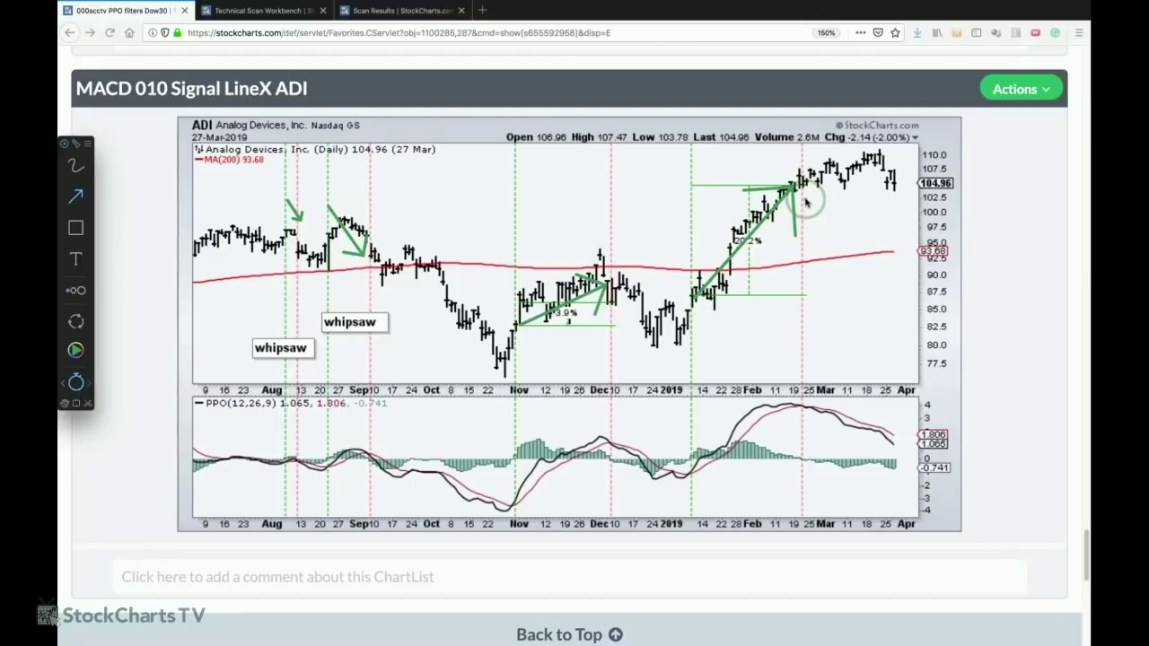
- Clear the arrows, switch to Excel, and examine the Buy/Sell Signal Line Cross results on the zeroXfilter sheet
key(Escape)
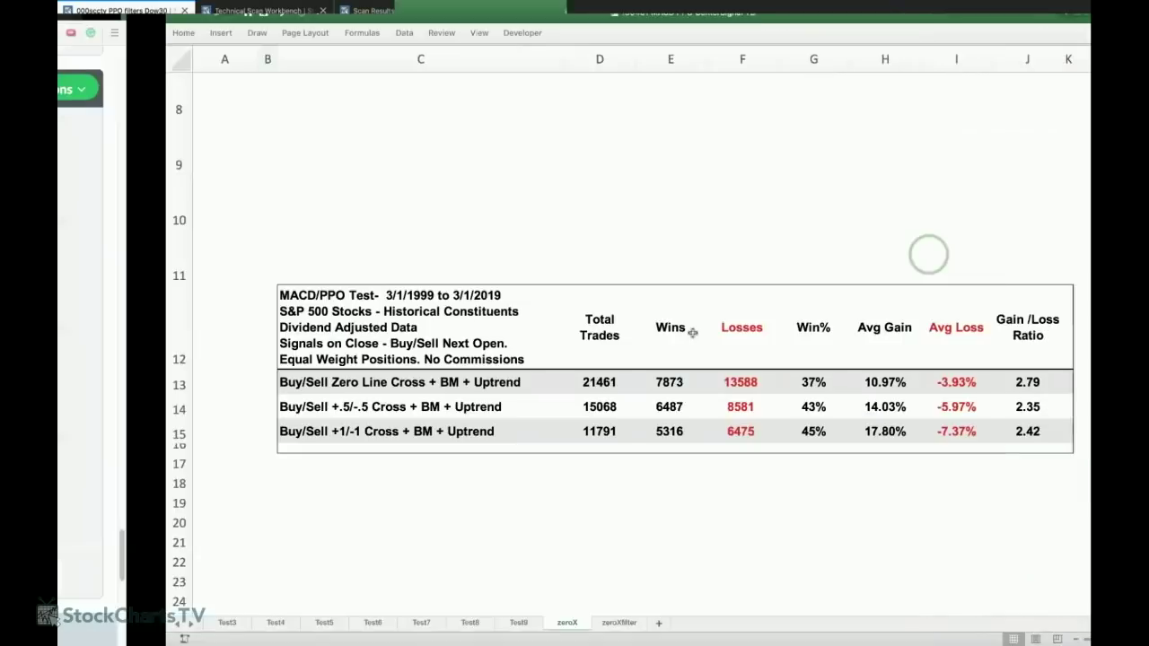
click(520, 623)
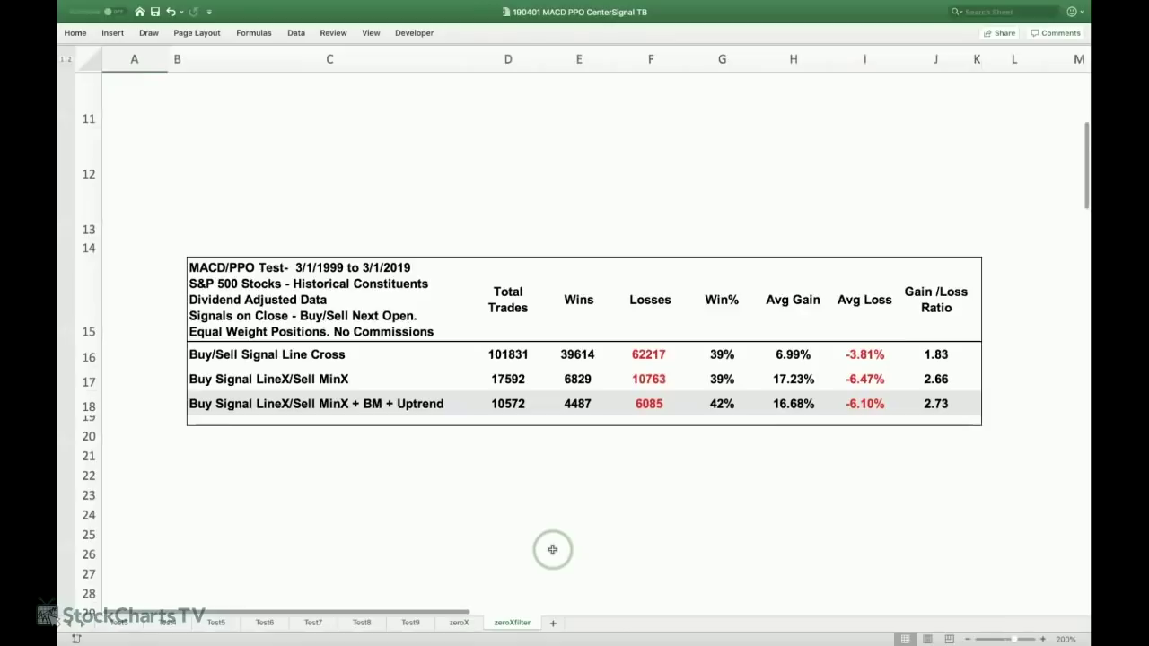
scroll(550, 545, up, 5)
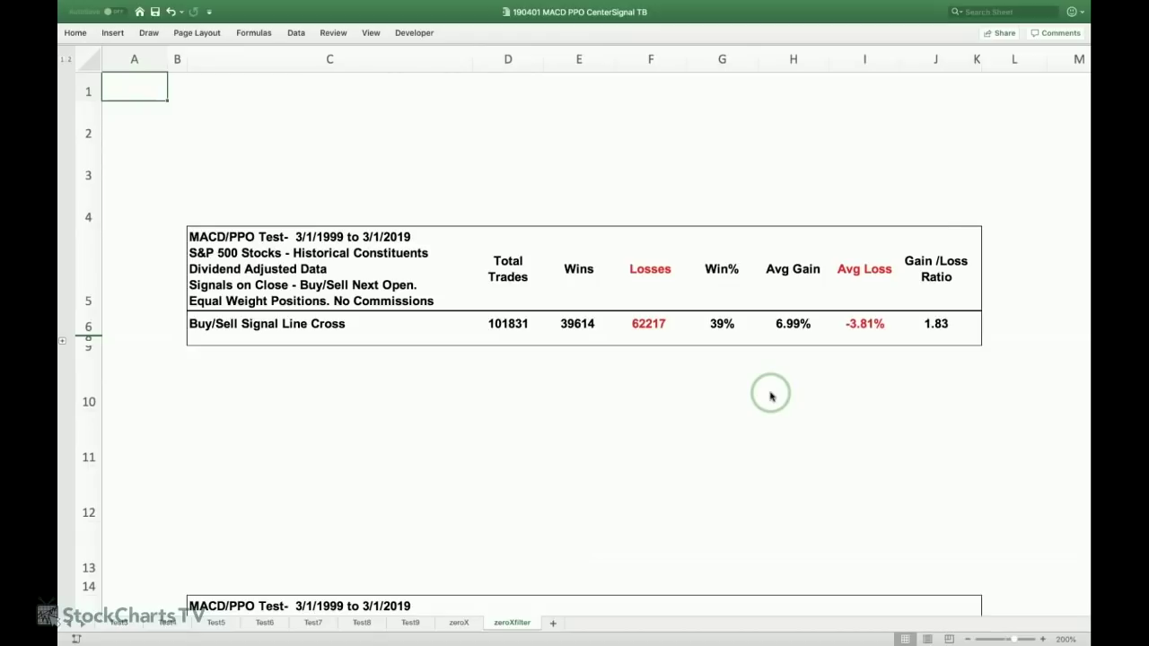
- Switch back to StockCharts and open the ChartList's second page at the MACD 013 SignalLineX Min VZ chart
key(super+Tab)
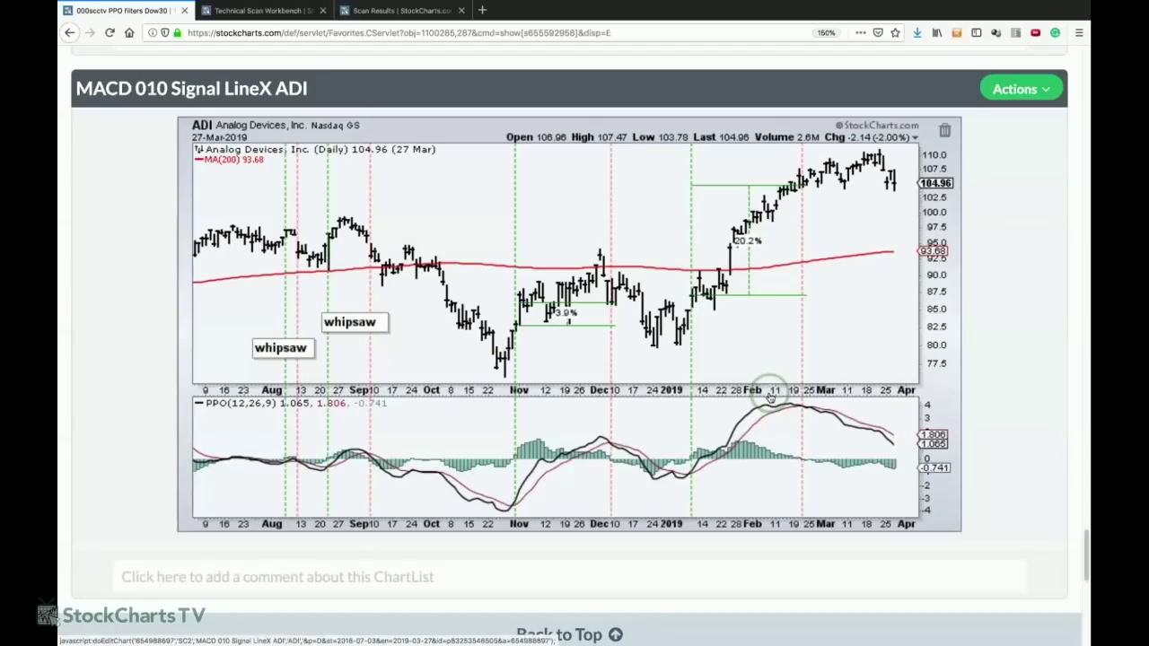
scroll(768, 399, down, 3)
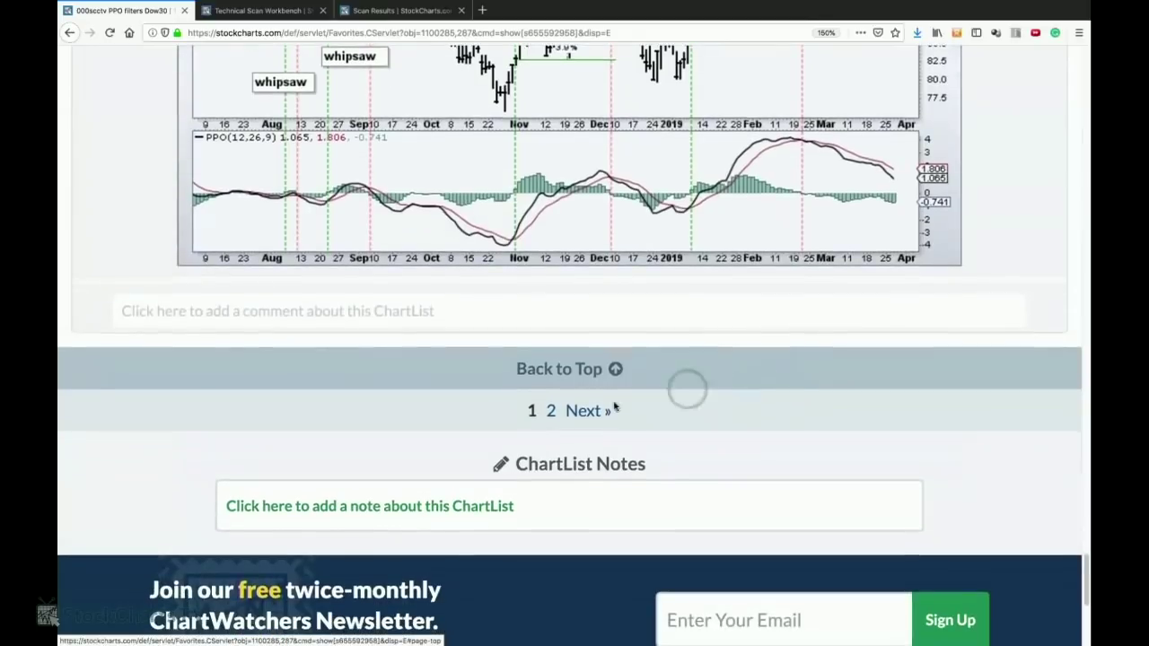
click(588, 411)
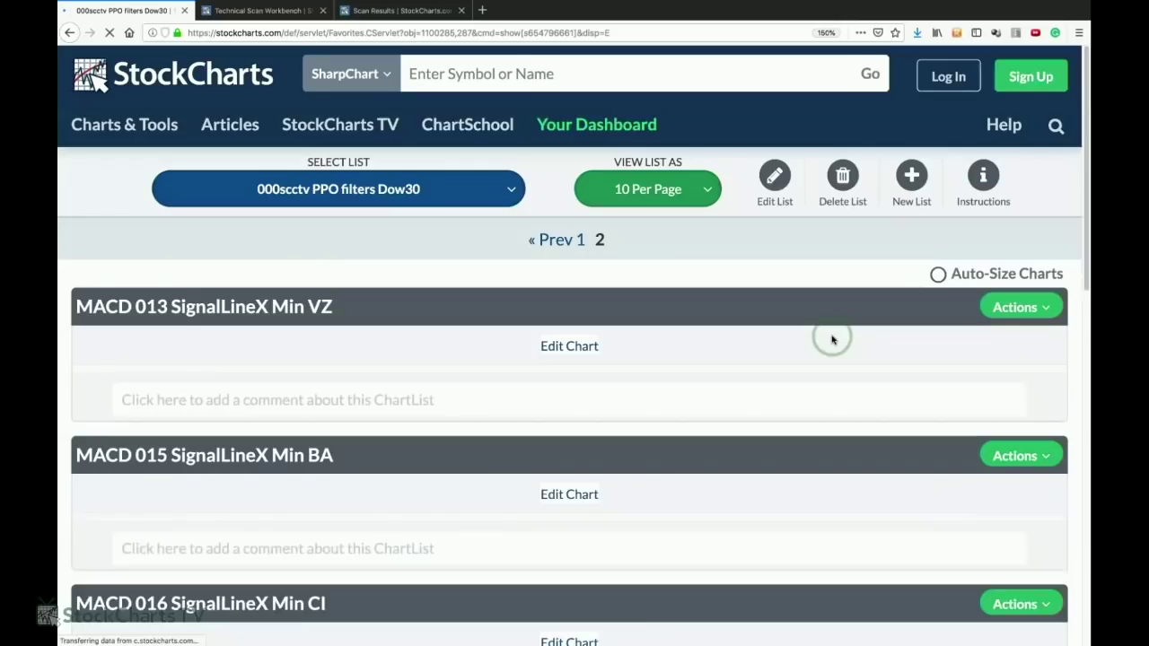
scroll(828, 346, down, 2)
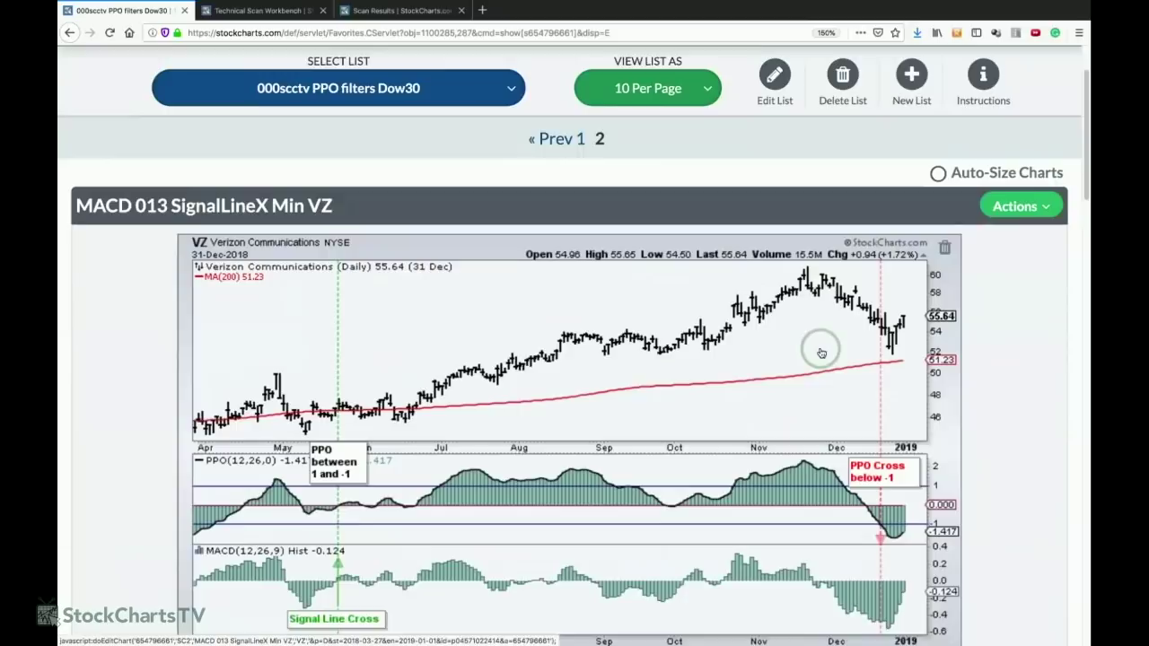
scroll(822, 353, down, 1)
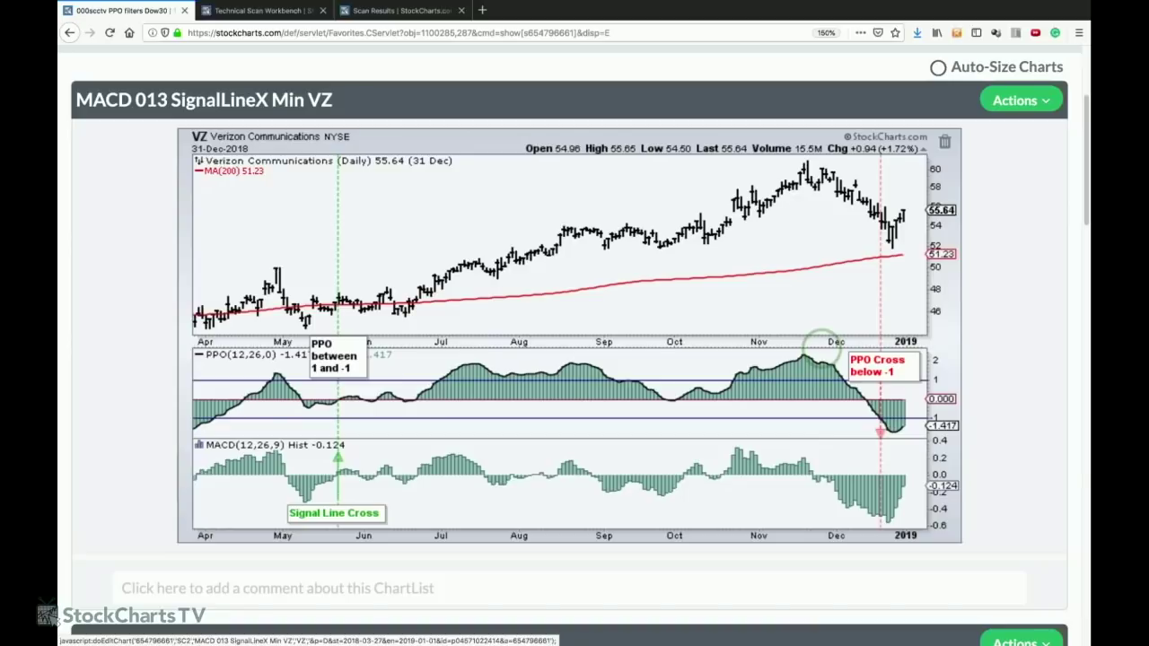
- On the VZ chart, arrow the May PPO dip, the May price decline, the late-May price near the 200-day average, and the Signal Line Cross
key(super+alt+a)
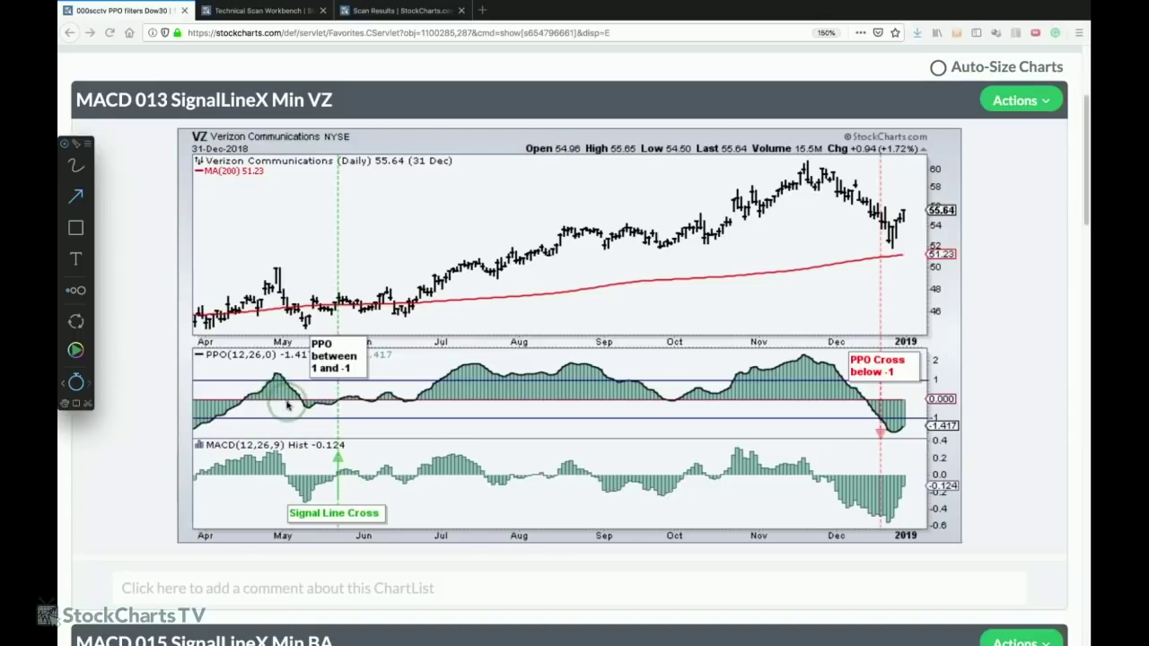
drag(292, 404, 308, 408)
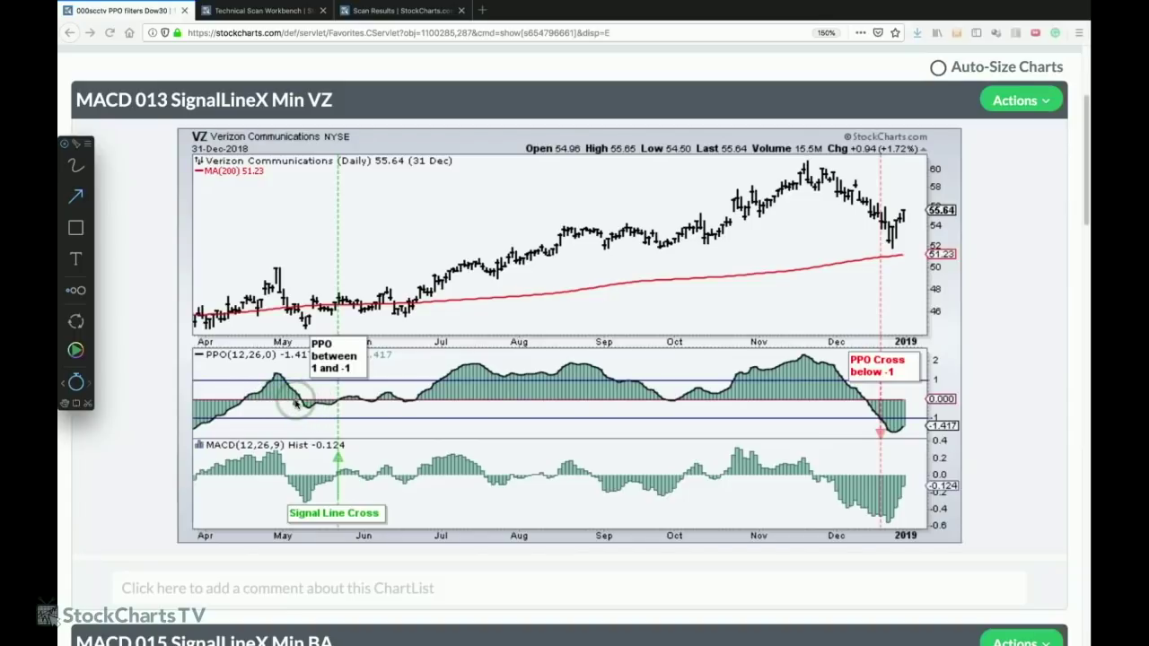
drag(273, 283, 301, 328)
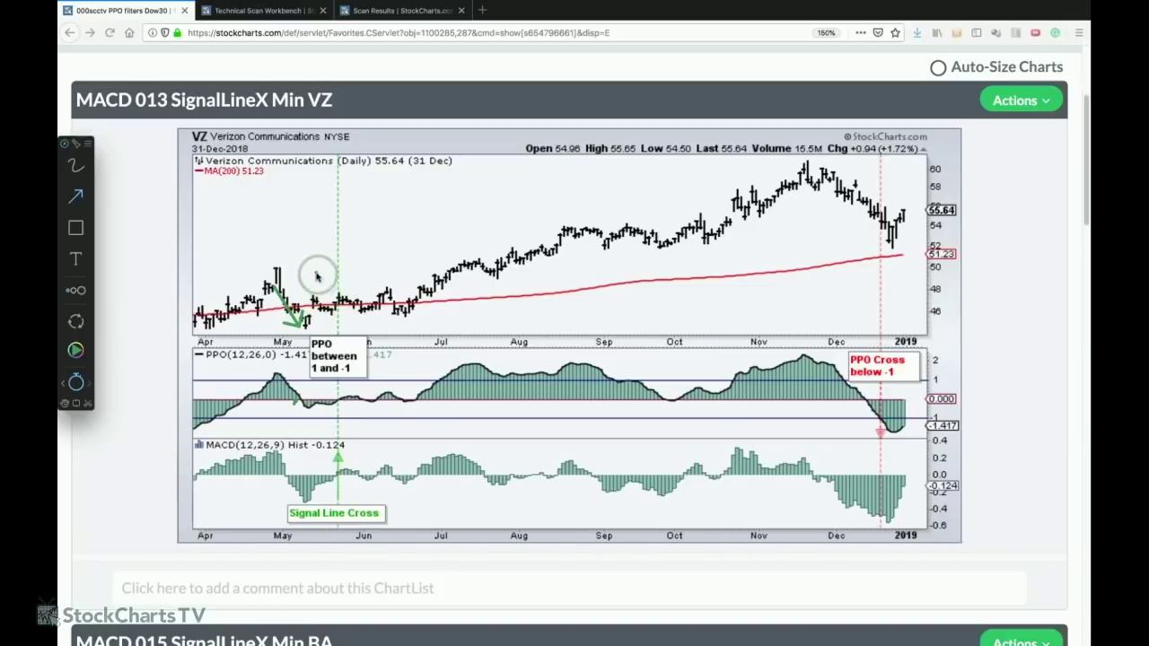
drag(312, 260, 334, 293)
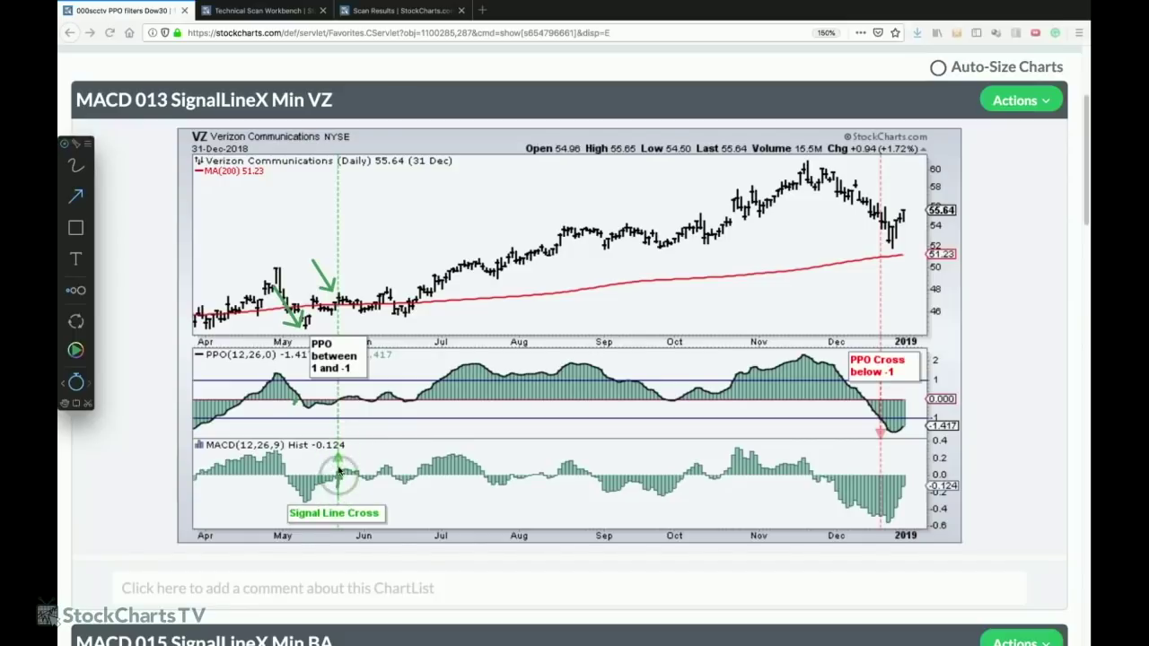
drag(338, 472, 339, 452)
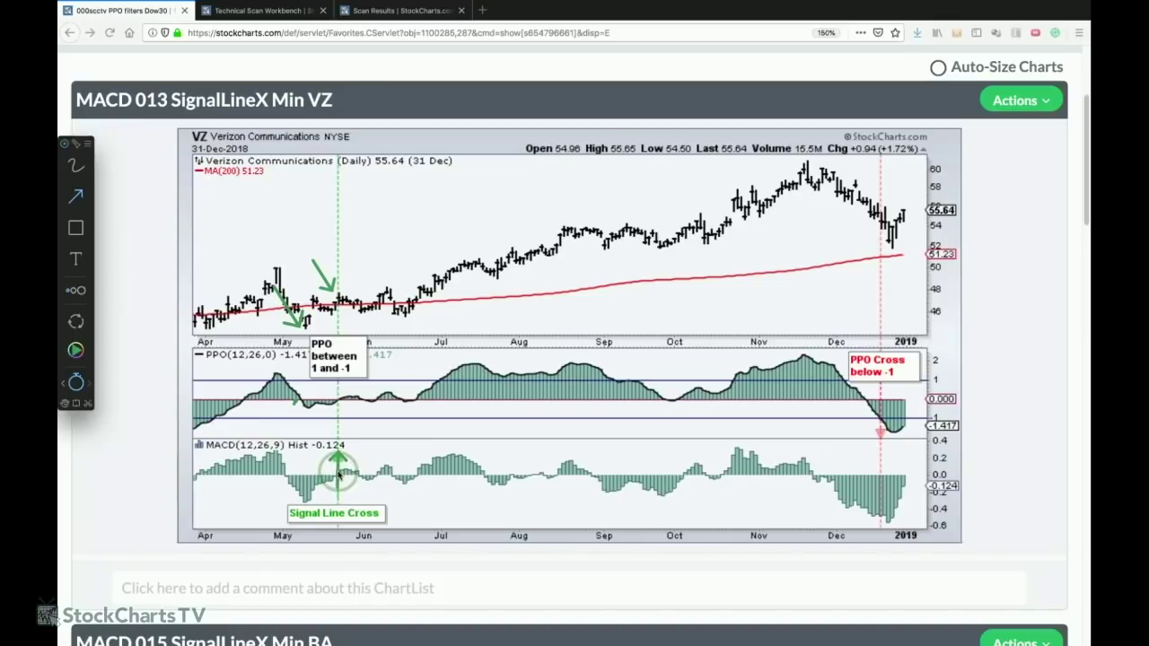
- Point arrows at VZ's two June PPO dips, the June and late-July MACD histogram dips, and the PPO dip around October
mouse_move(369, 370)
mouse_down()
mouse_move(369, 395)
mouse_move(407, 395)
mouse_up()
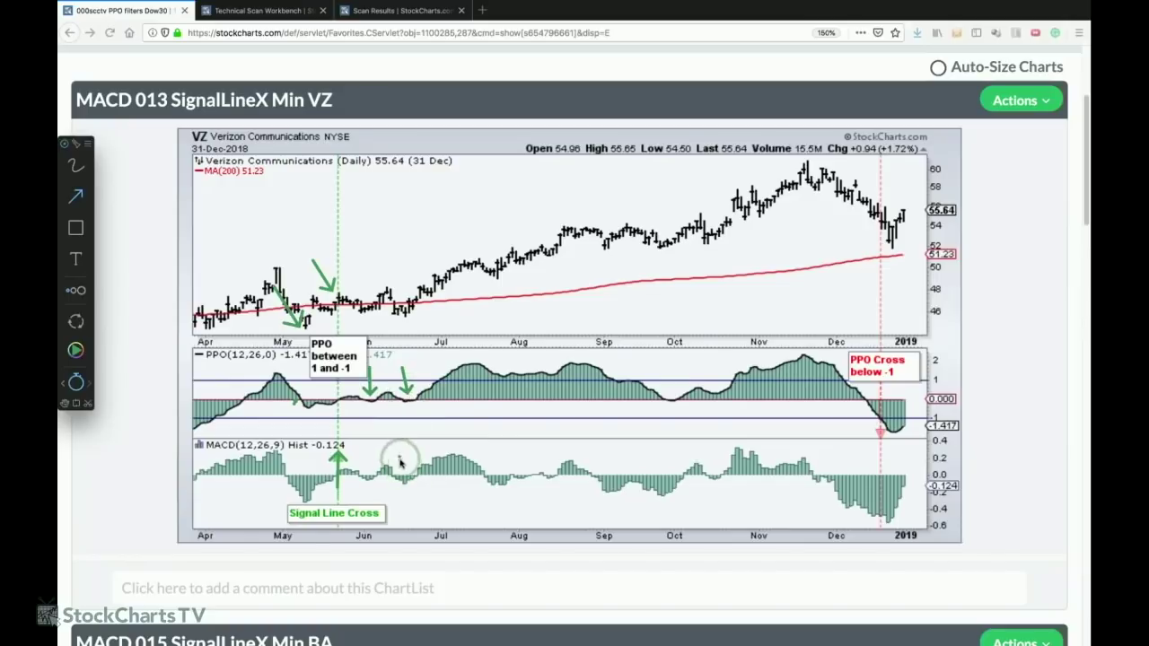
drag(397, 453, 404, 474)
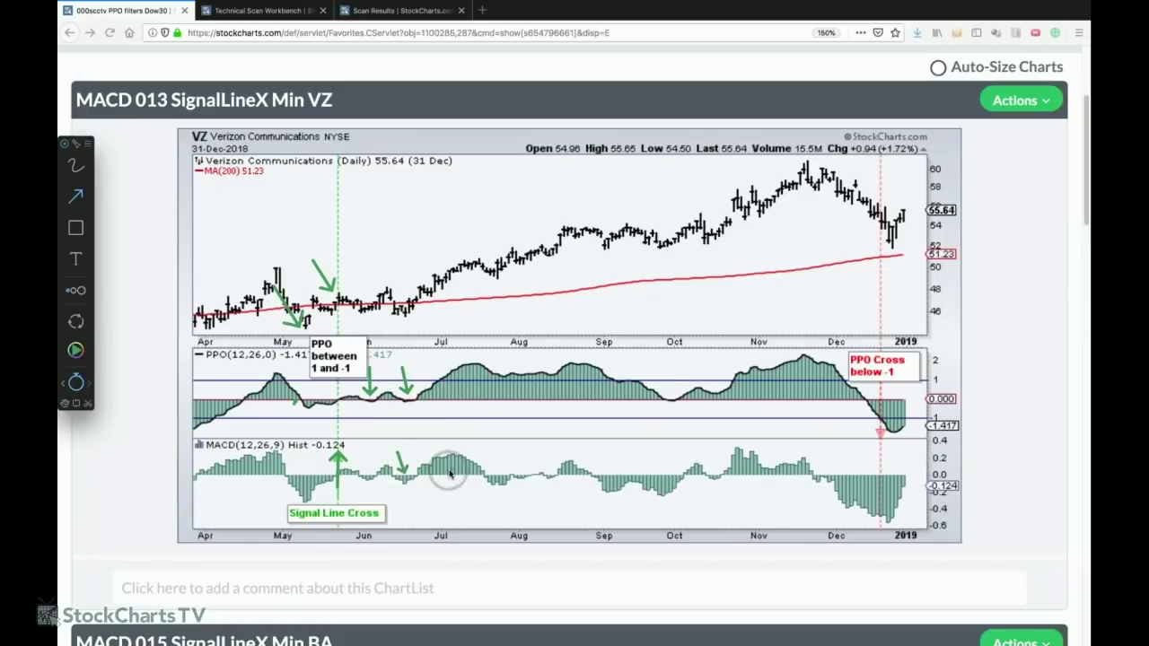
drag(492, 450, 497, 473)
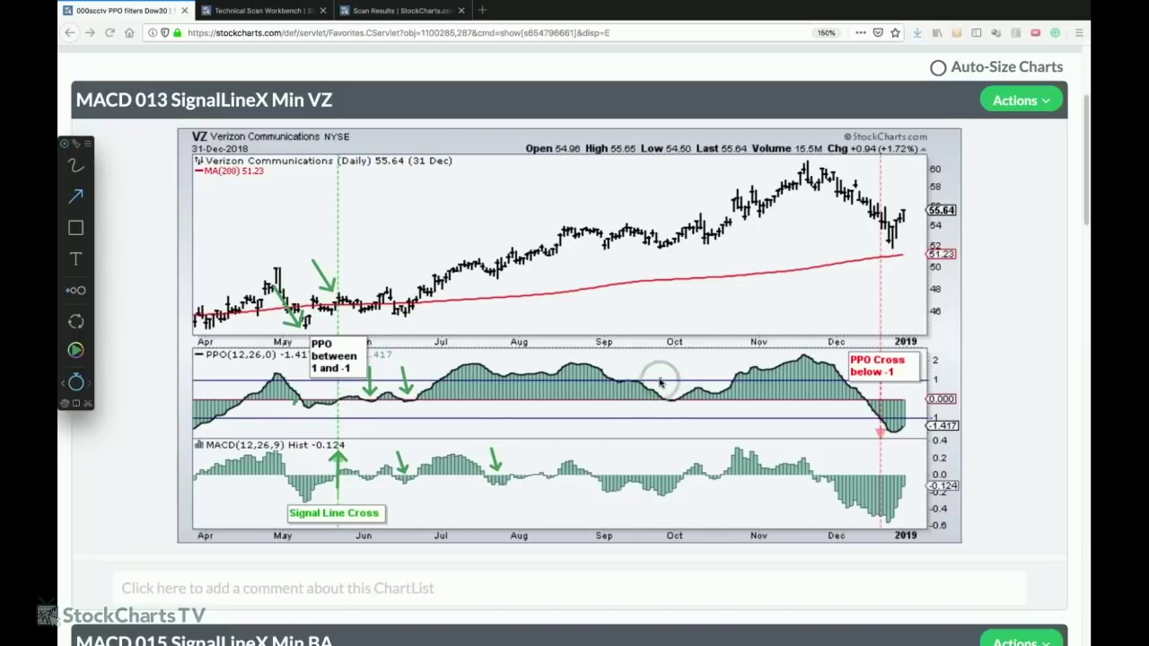
drag(666, 369, 671, 400)
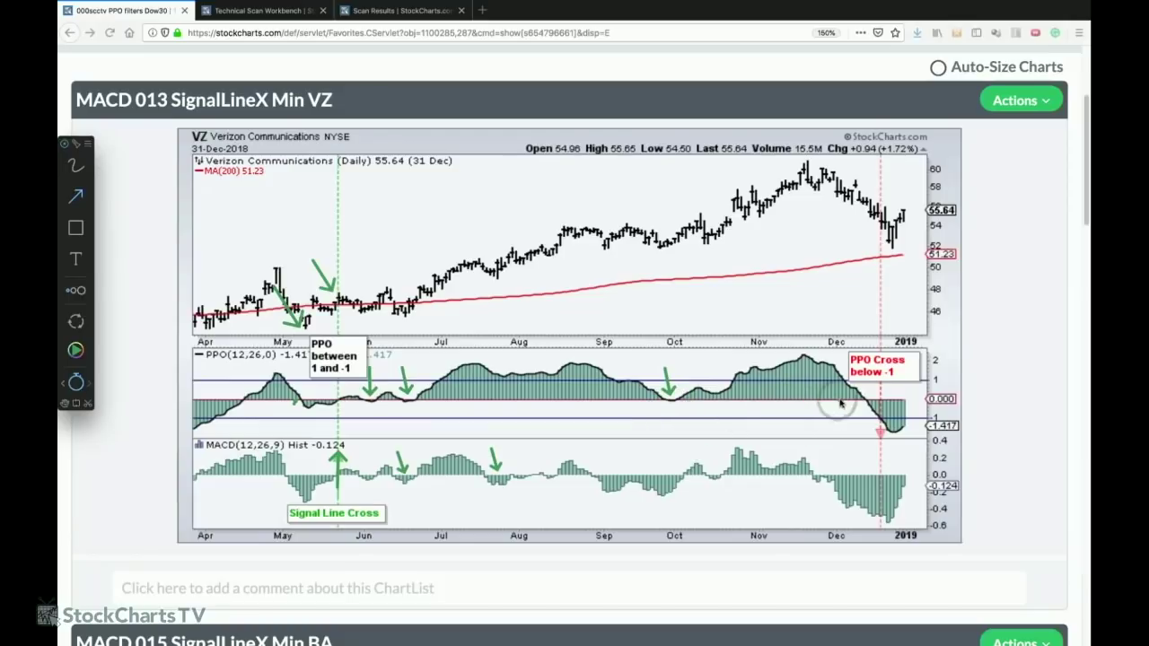
- On the VZ chart, arrow the December PPO Cross below -1 and the September price pullback, and clear all the arrows
drag(879, 393, 882, 437)
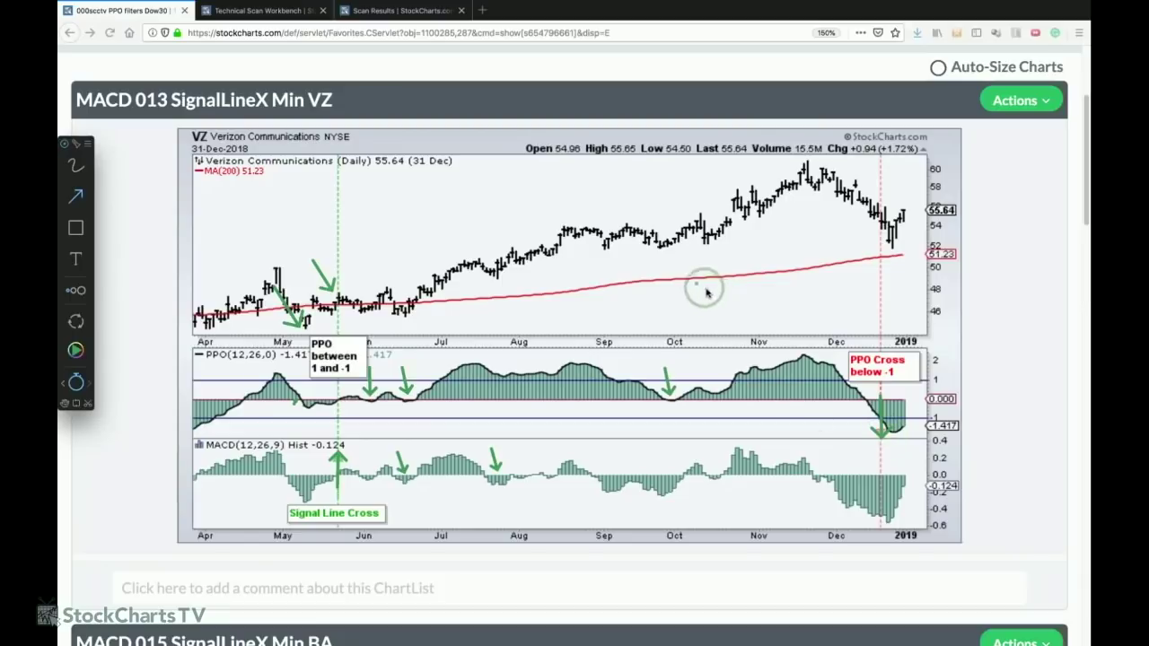
drag(597, 231, 664, 242)
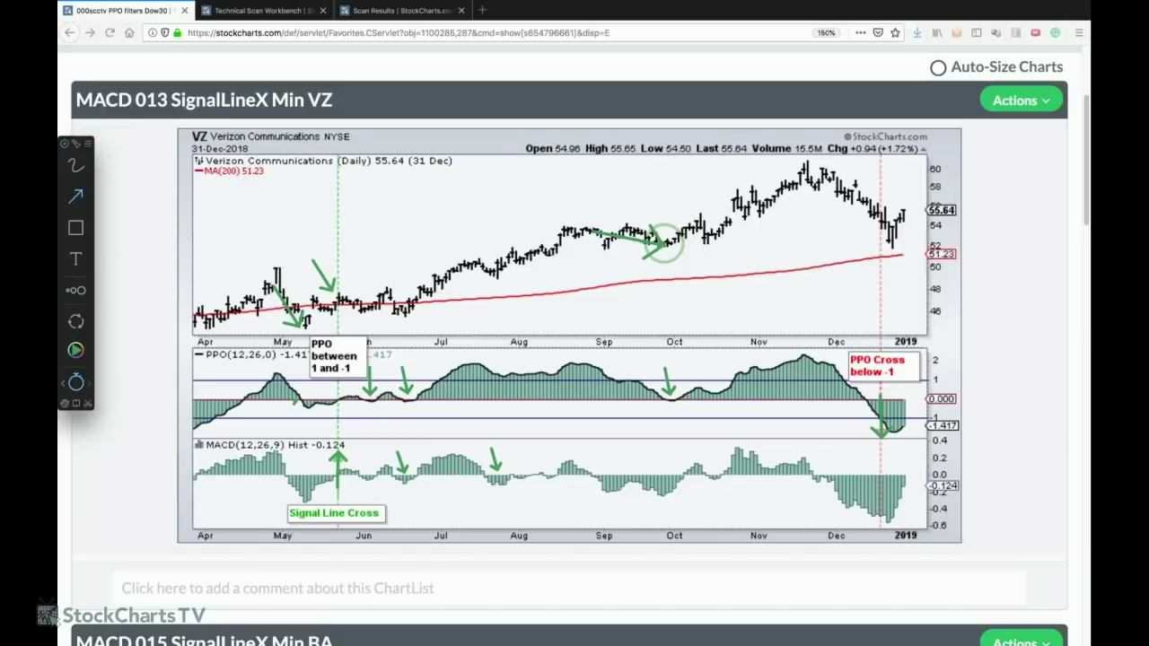
key(Escape)
- On the MACD 015 BA chart, arrow the May signal on price, PPO and MACD histogram, and the late-June PPO drop below -1
scroll(775, 243, down, 5)
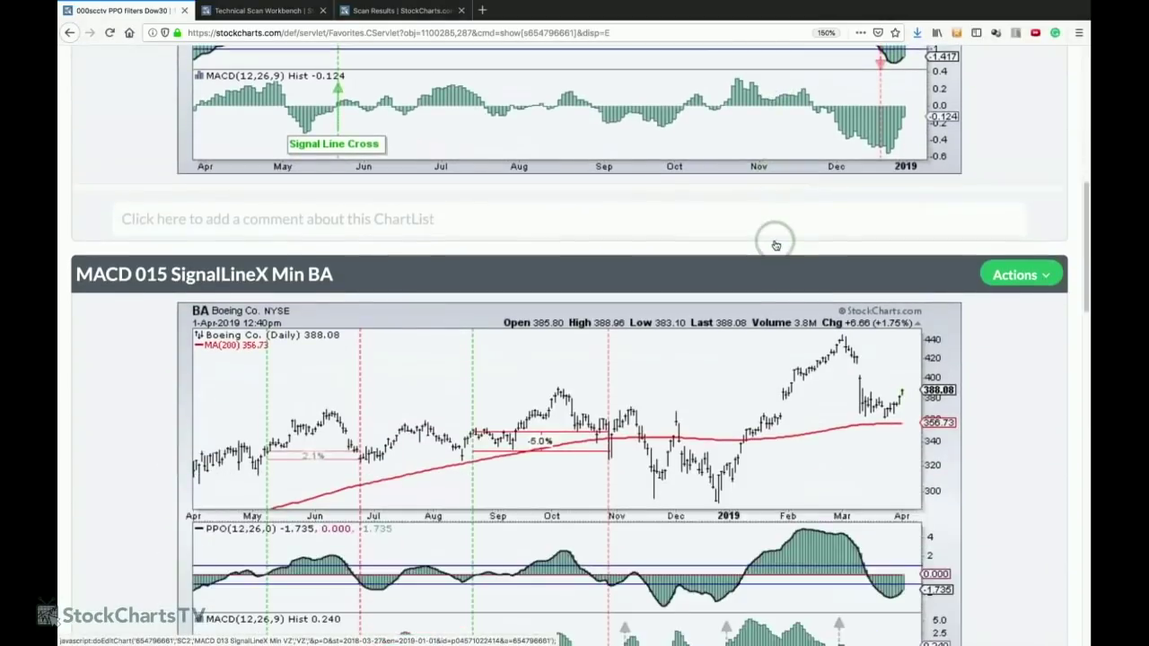
scroll(774, 243, down, 1)
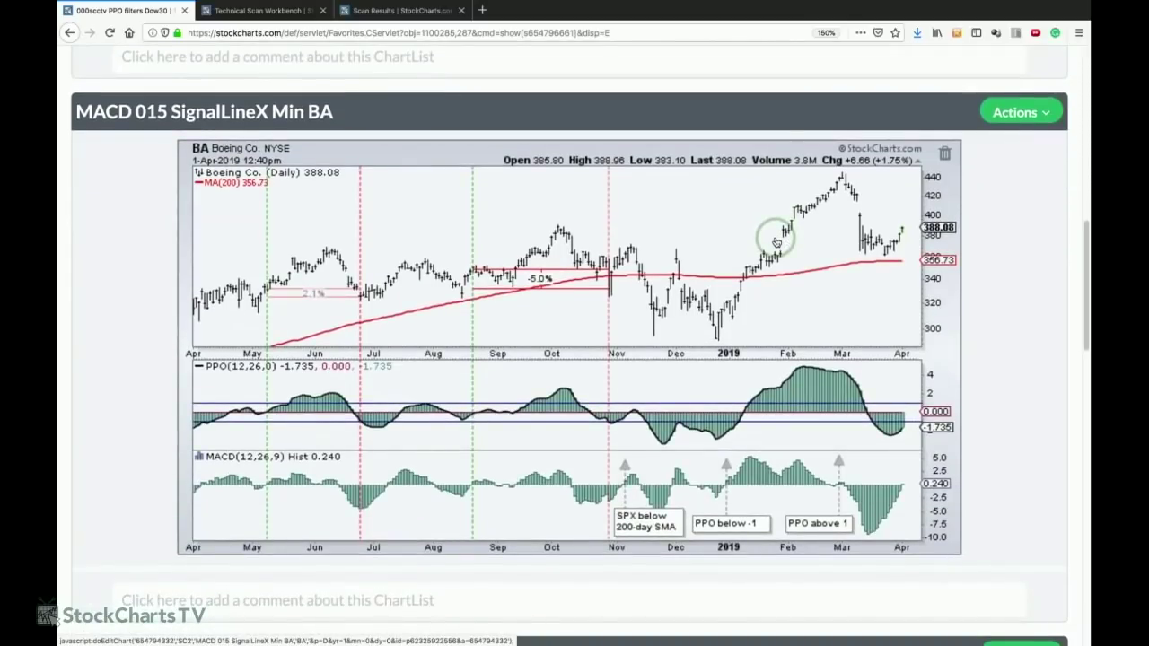
key(ctrl+shift+a)
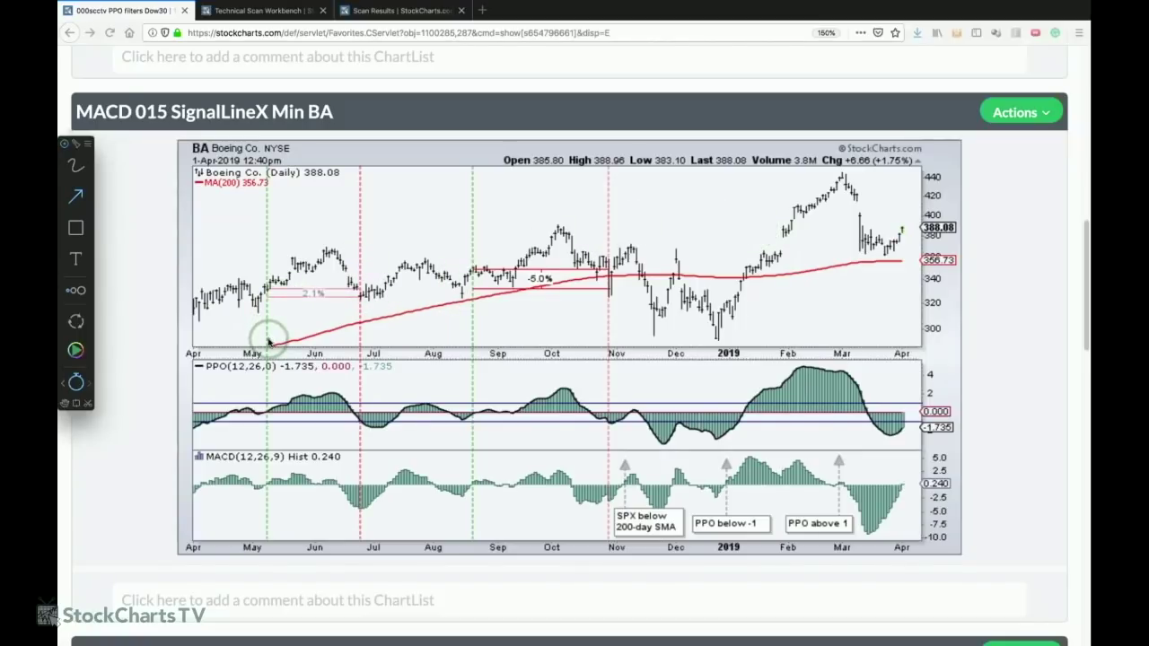
drag(267, 341, 266, 303)
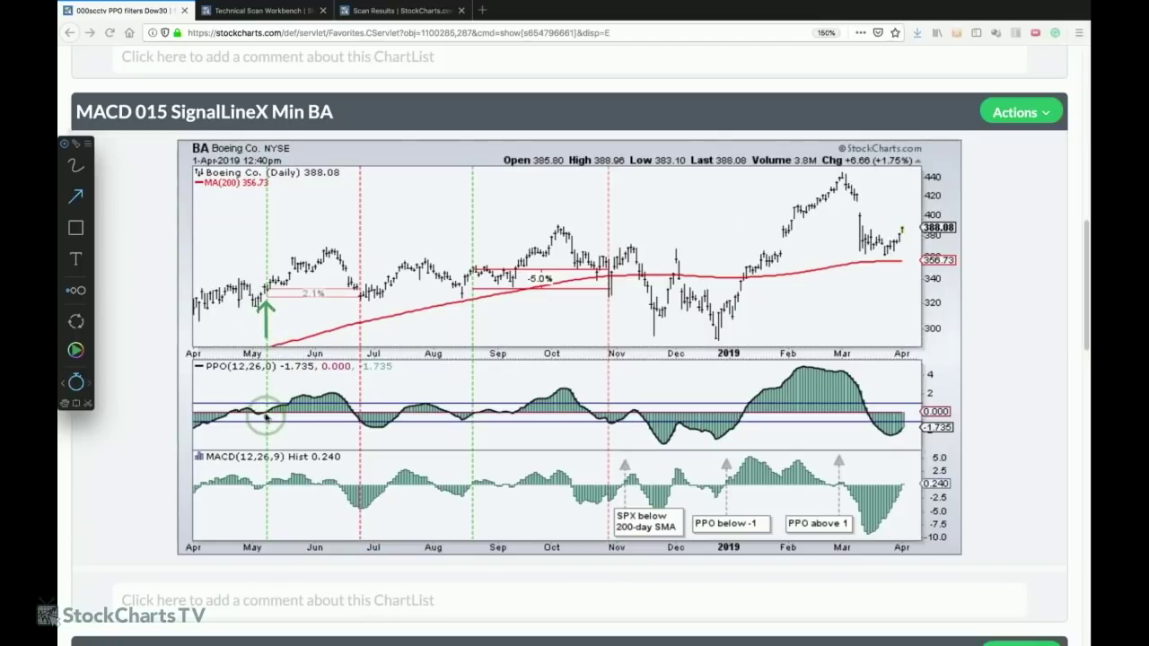
drag(266, 416, 266, 404)
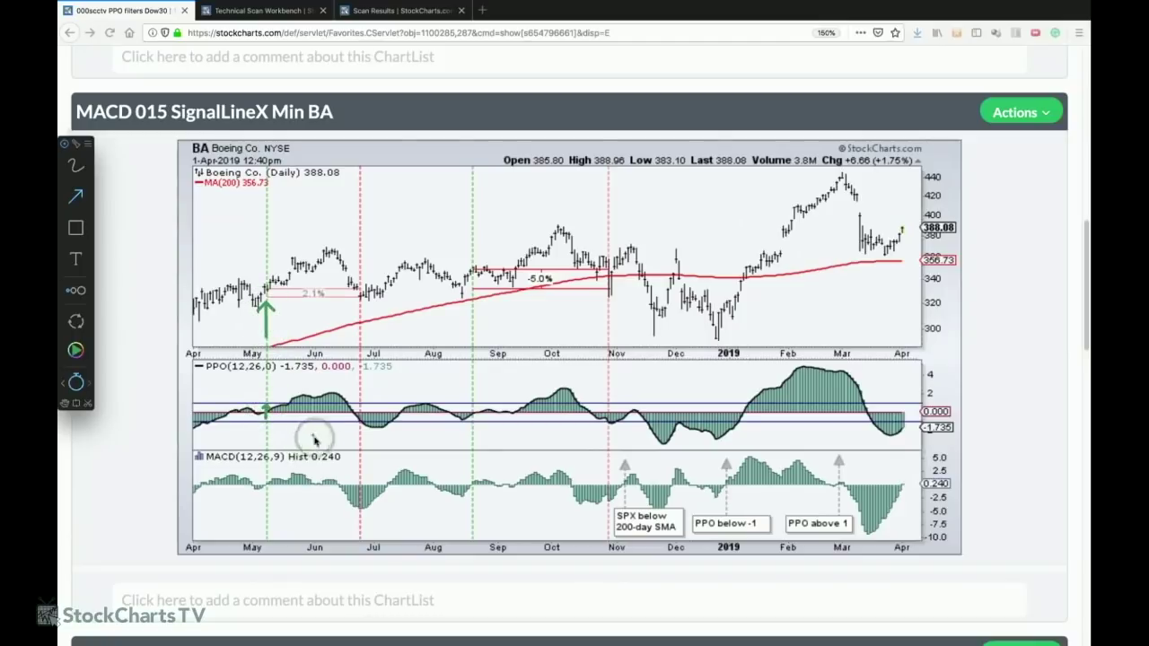
drag(265, 494, 267, 477)
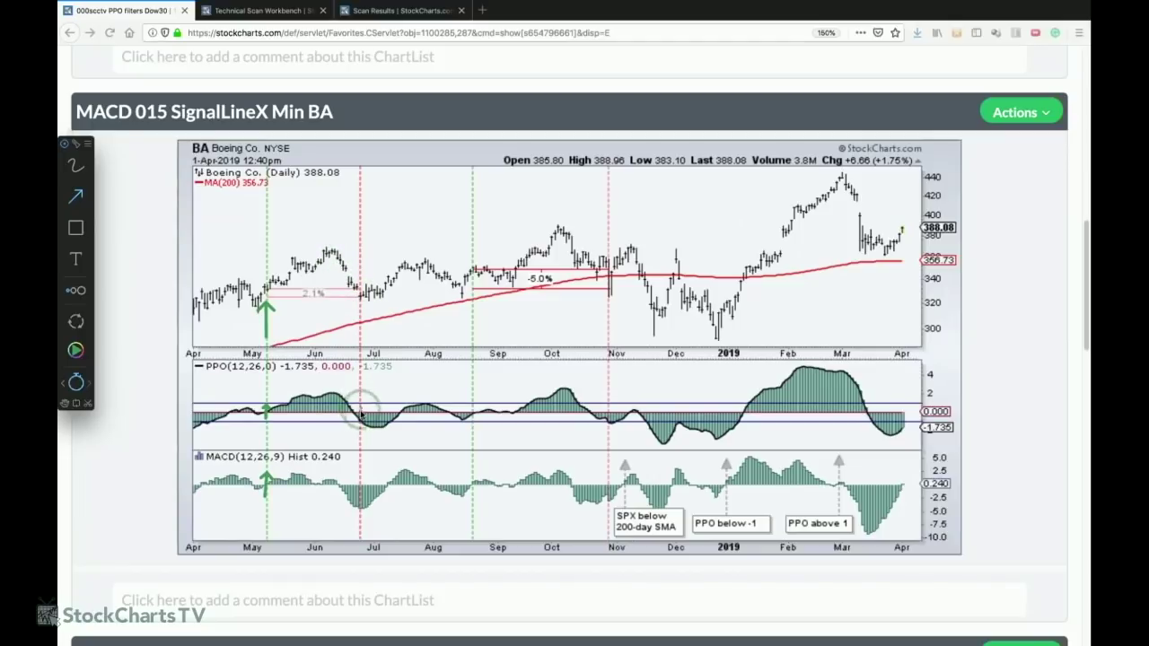
drag(360, 402, 360, 440)
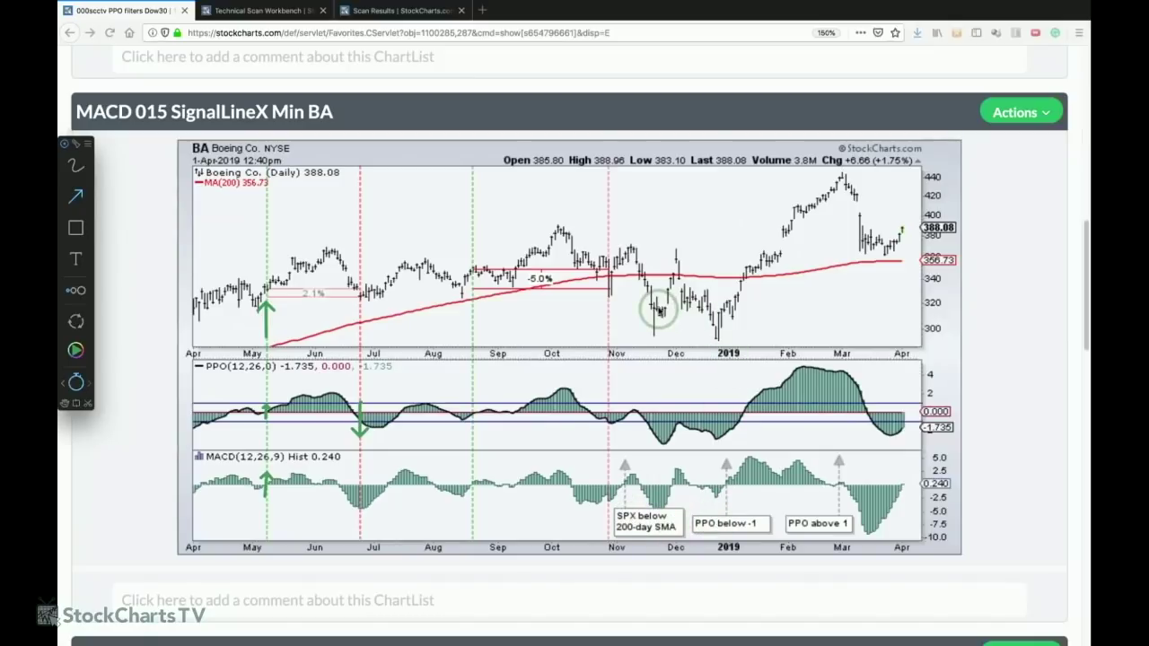
- Arrow BA's November–December price decline and the February–March PPO above 1, and clear the annotations
drag(648, 300, 707, 315)
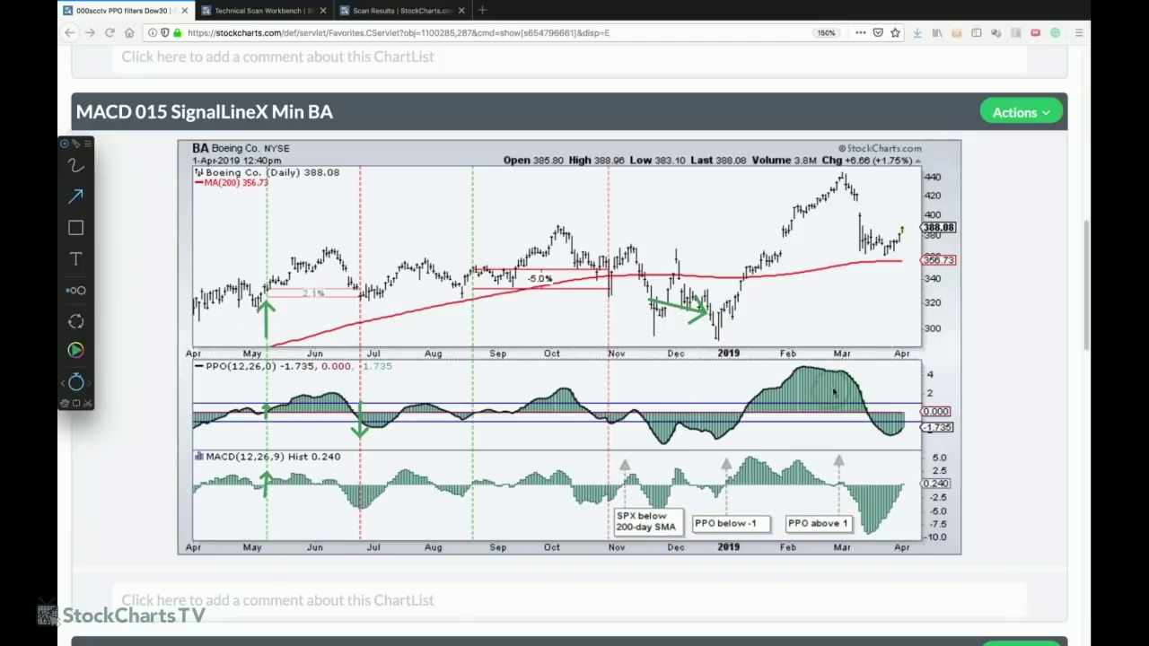
drag(813, 387, 843, 386)
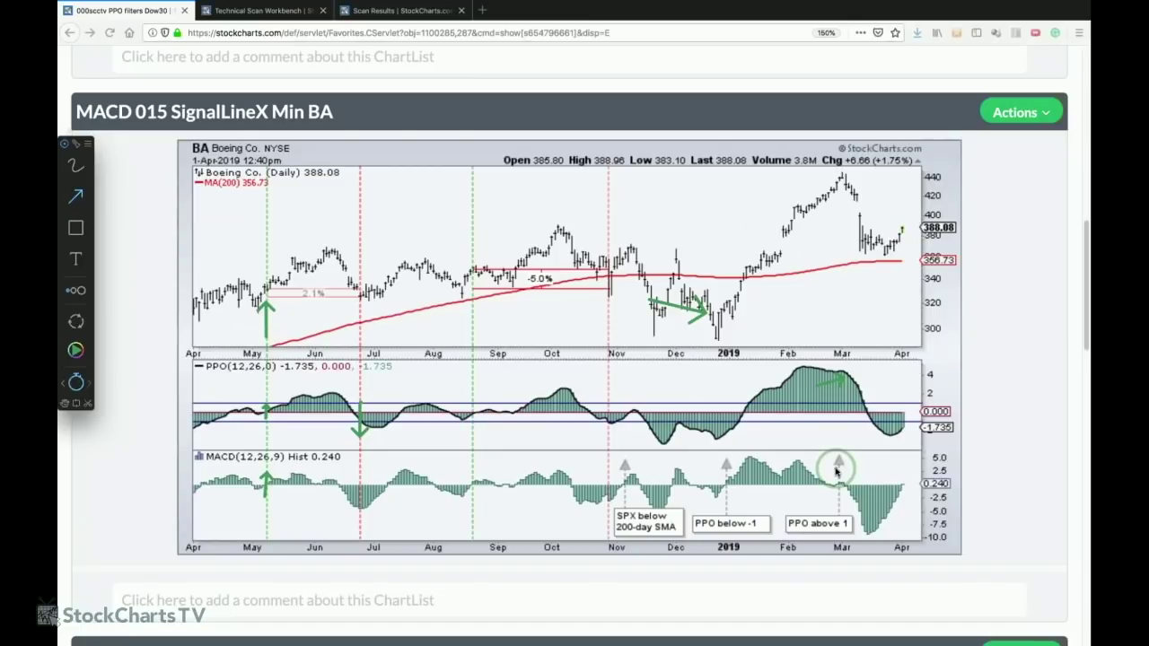
key(Escape)
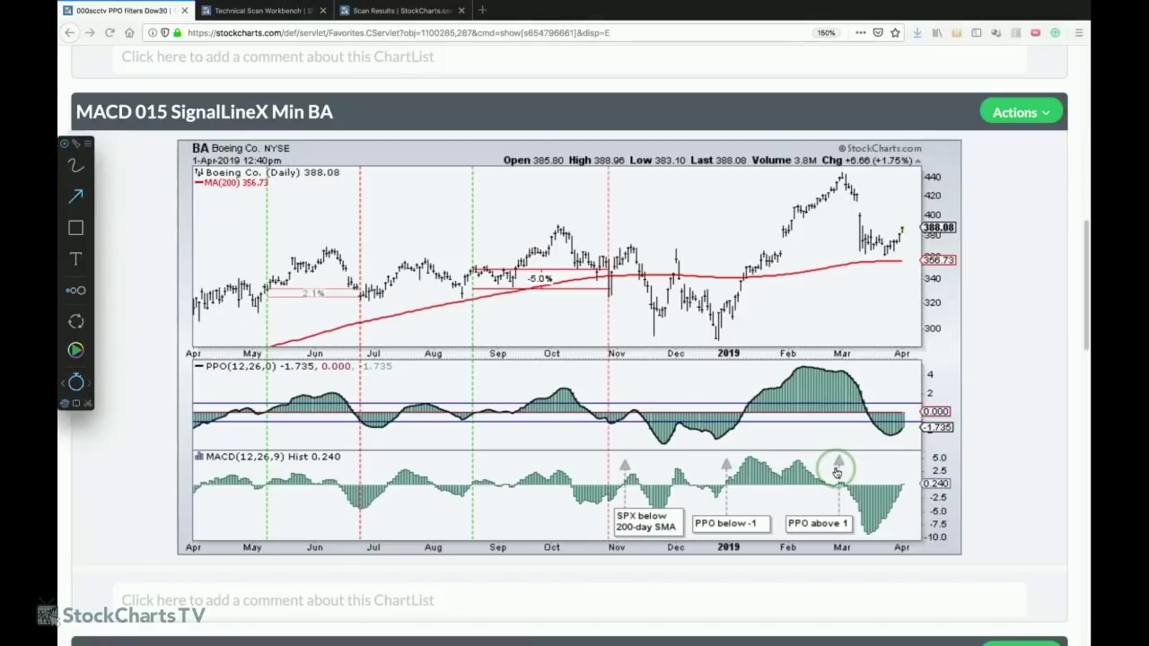
- Switch to Excel and, in the zeroXfilter sheet's three-strategy table, arrow MinX, BM and Uptrend in the highlighted row's label
key(ctrl+Right)
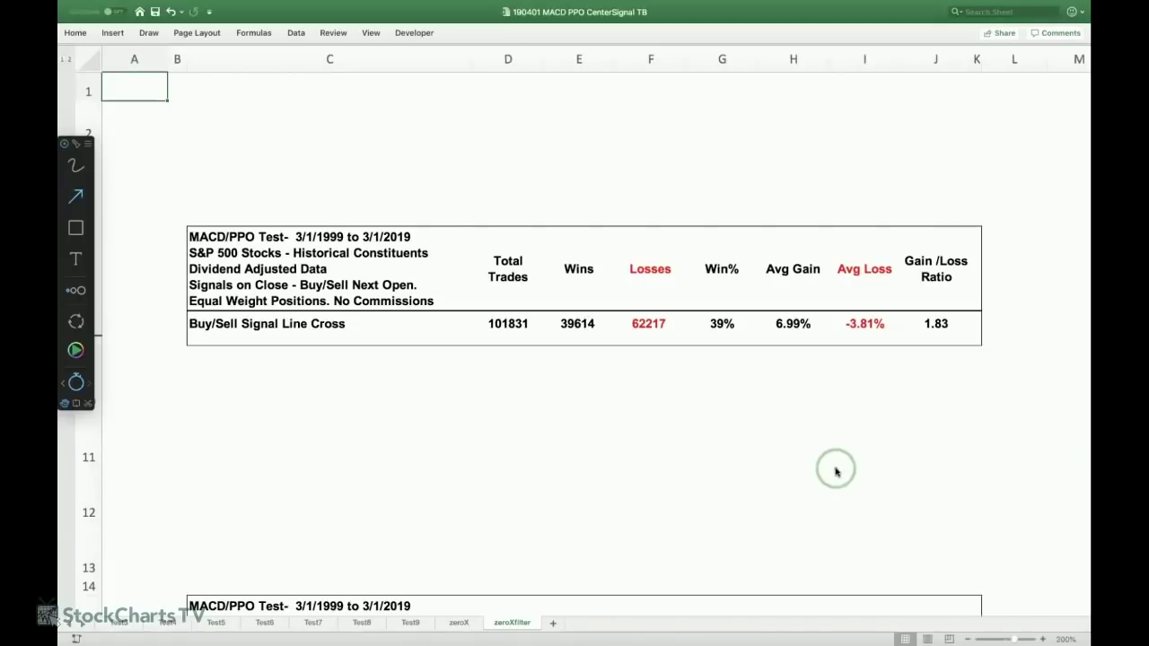
scroll(839, 485, down, 5)
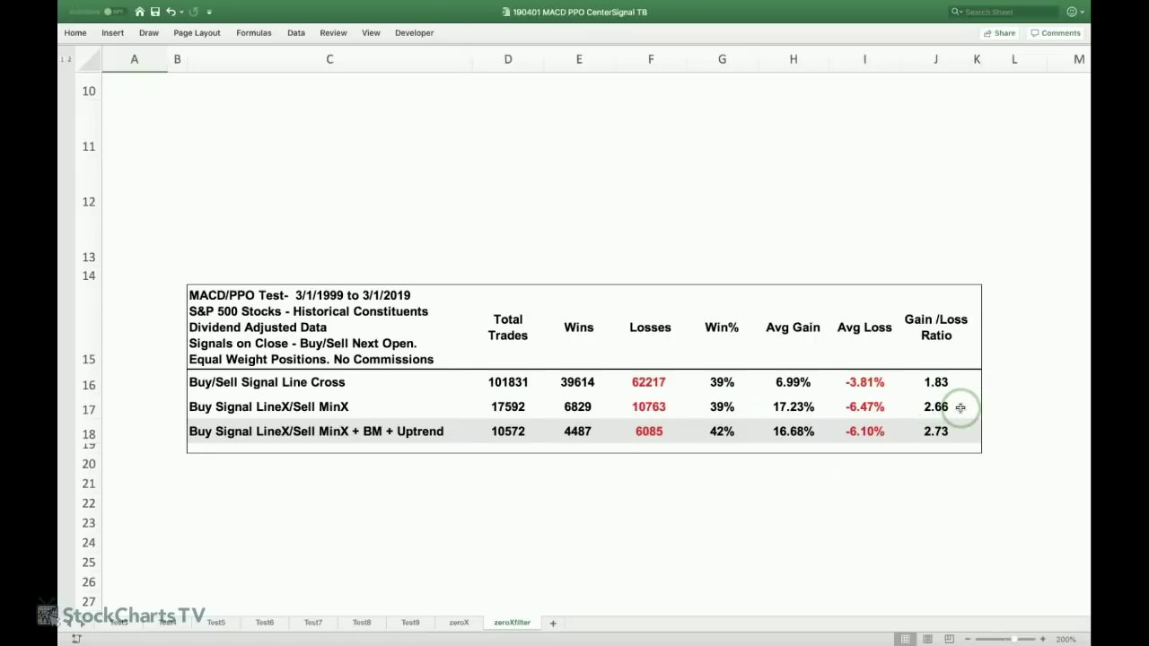
key(ctrl+alt+a)
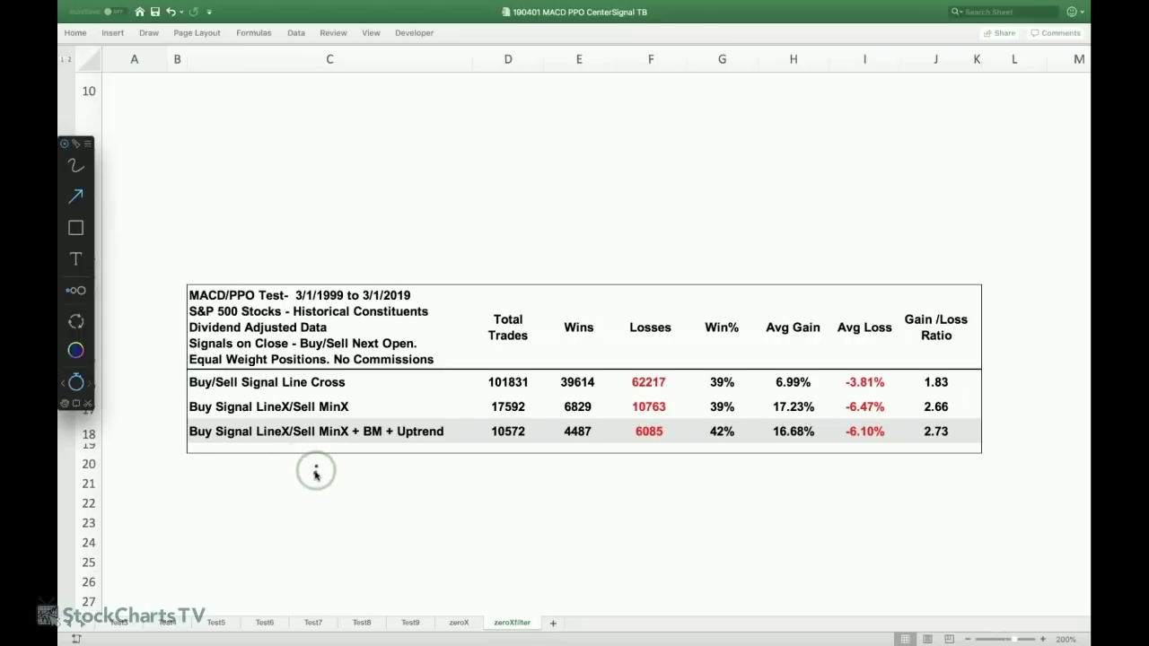
drag(315, 474, 321, 438)
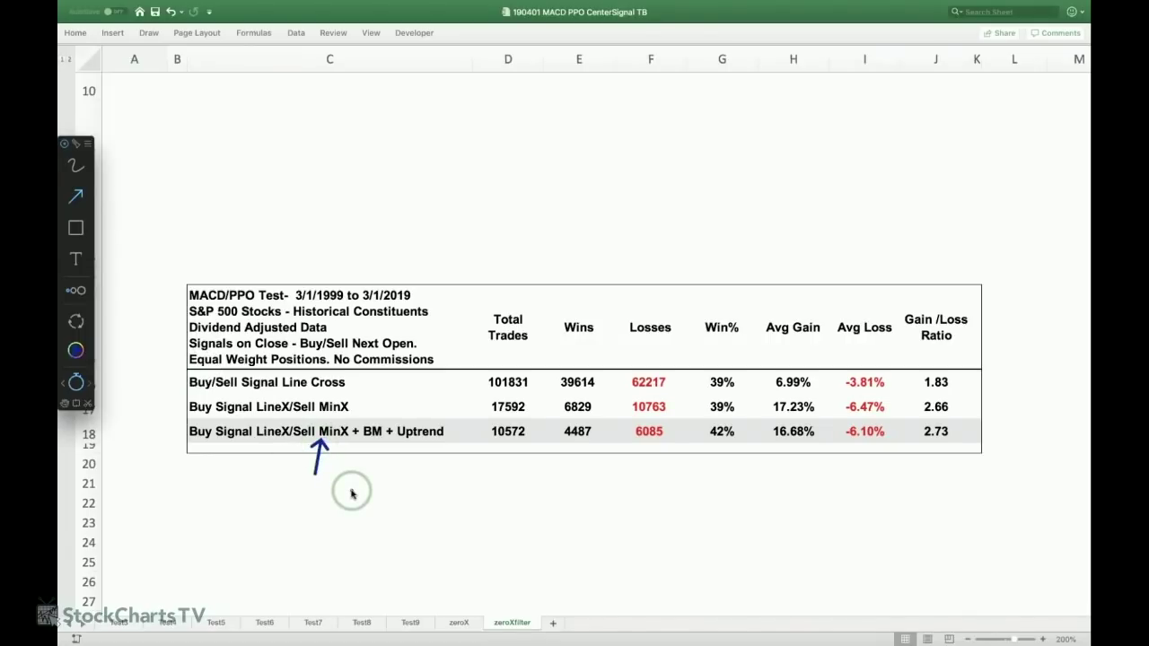
drag(358, 473, 369, 439)
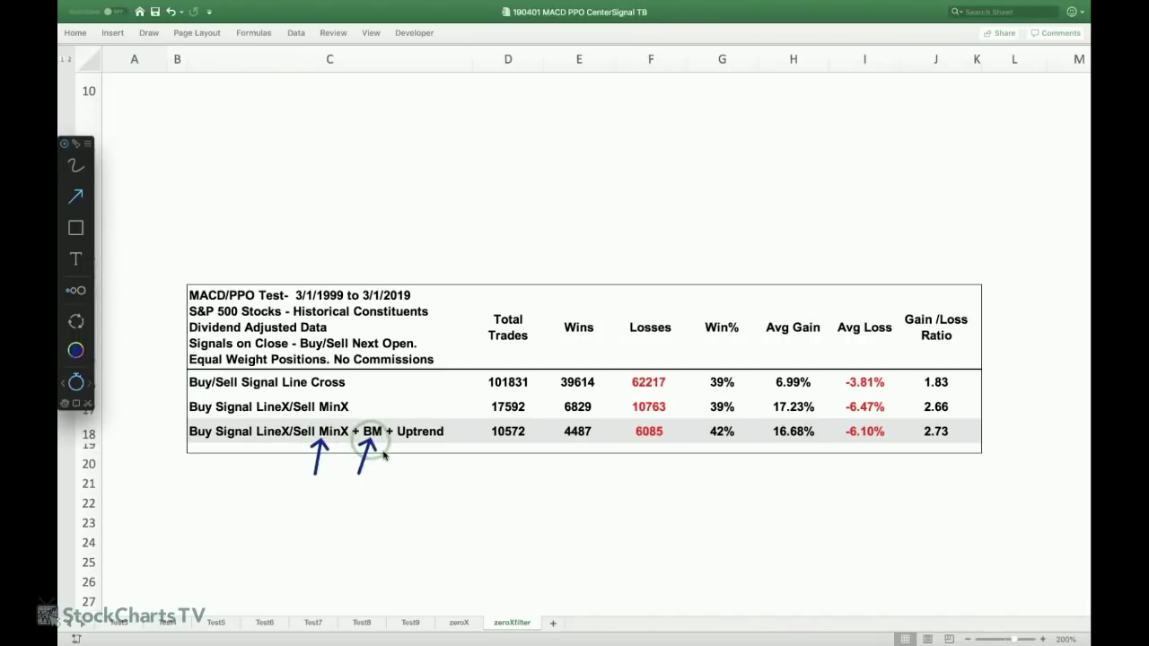
drag(391, 477, 411, 440)
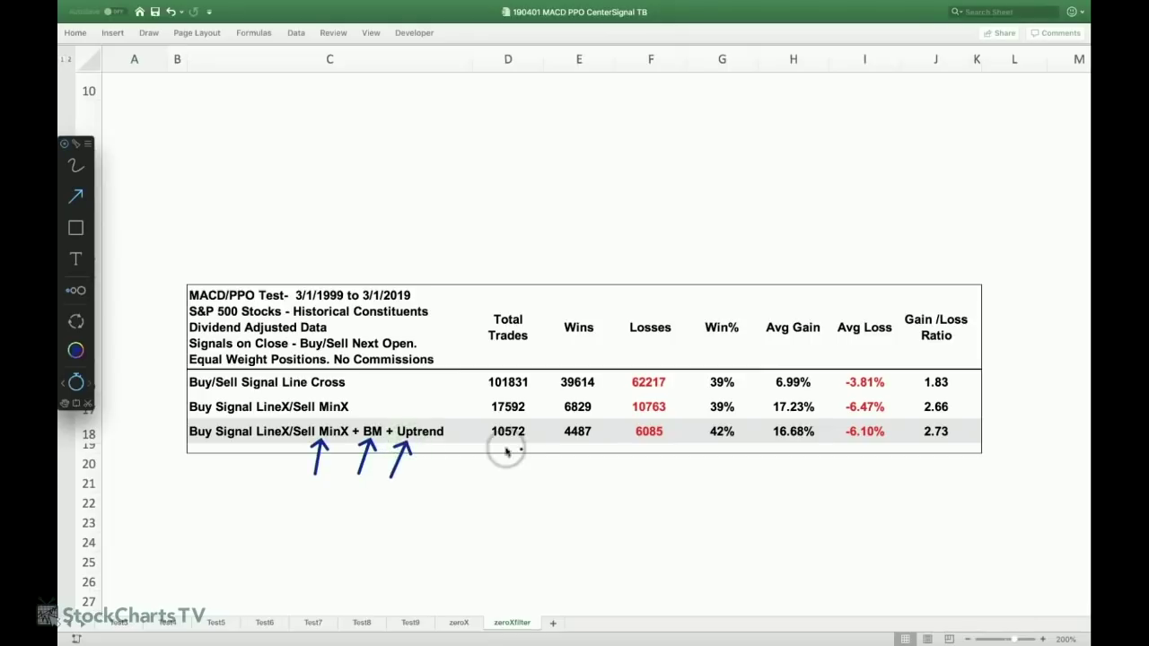
- Point arrows at the total trades, win percentage and gain/loss ratio of the Buy Signal LineX/Sell MinX + BM + Uptrend row
drag(500, 478, 509, 439)
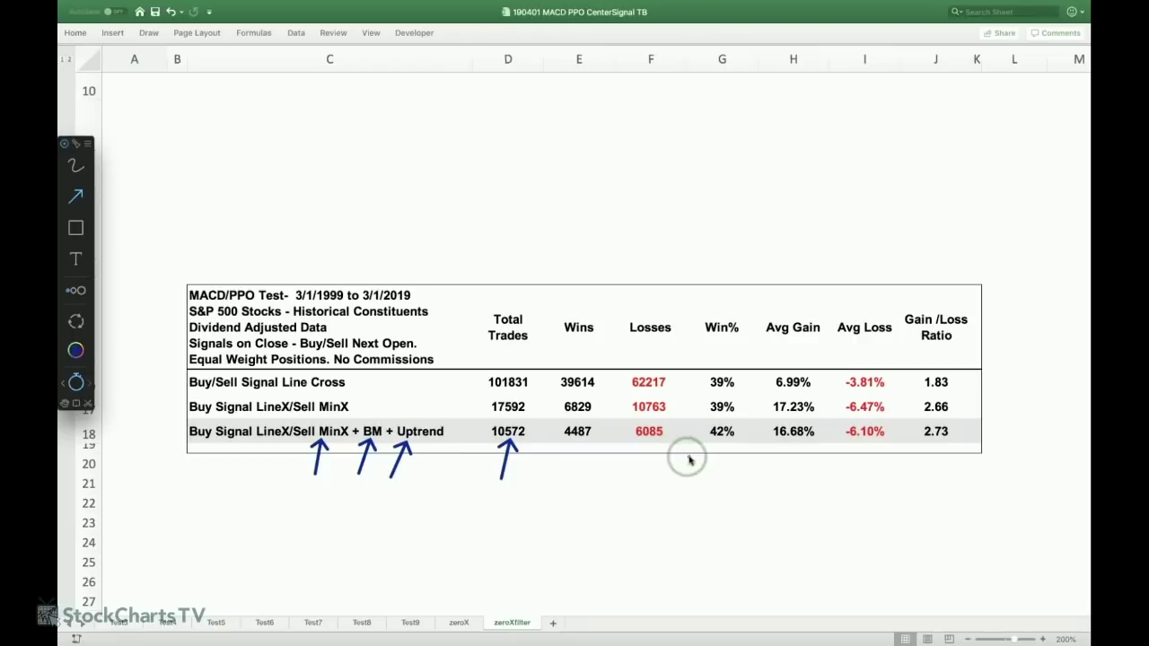
drag(711, 478, 721, 440)
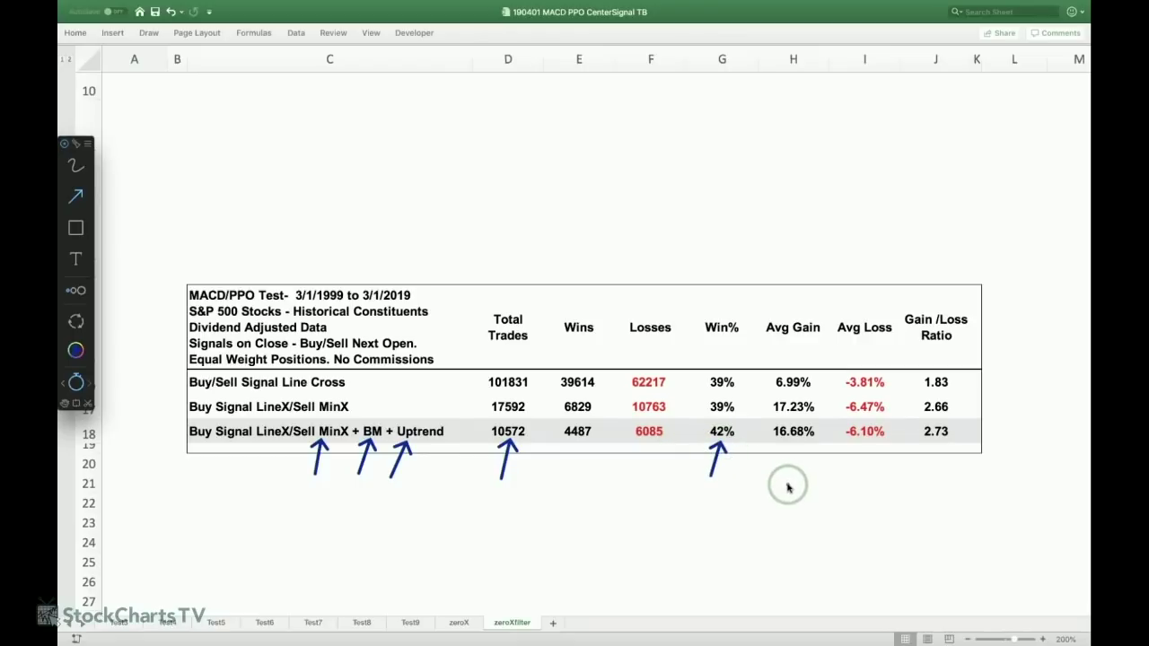
drag(920, 482, 934, 441)
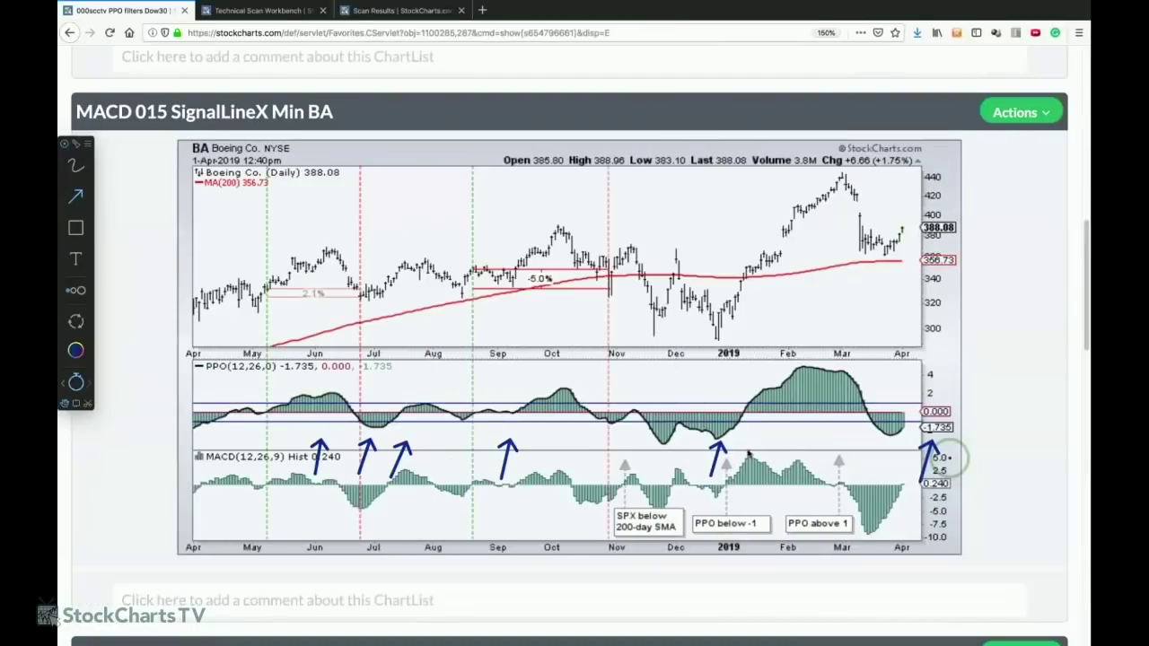
- Switch back to StockCharts, pass the MACD 016 CI chart, and arrow the SP500 group criterion in the Technical Scan Workbench
scroll(682, 427, down, 5)
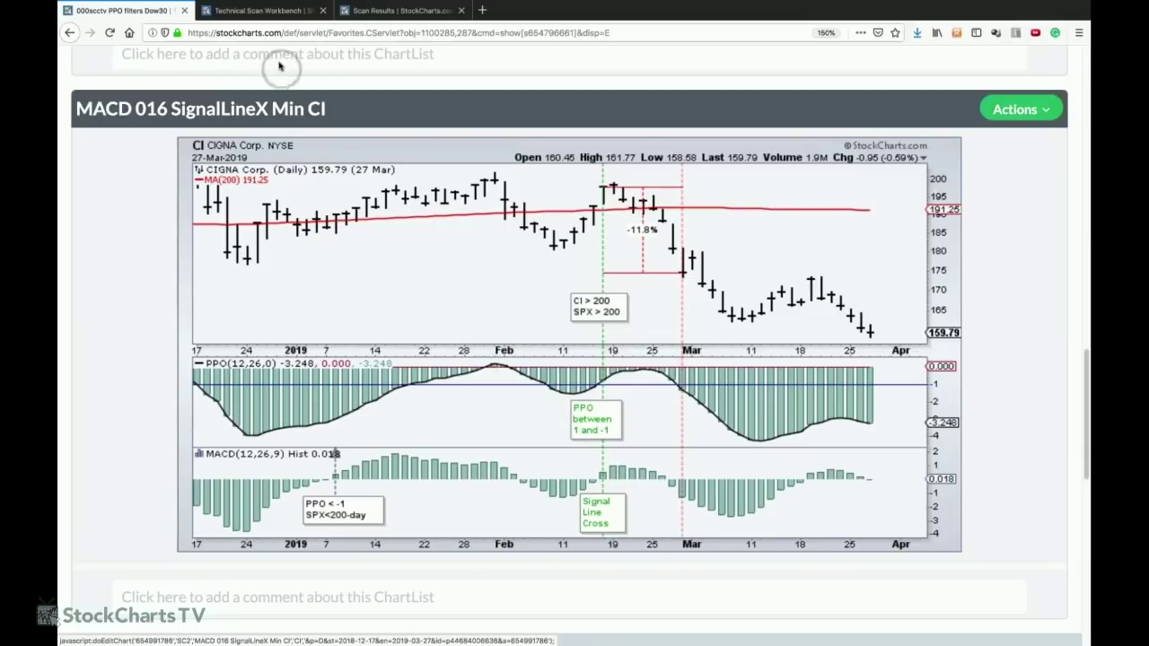
click(274, 11)
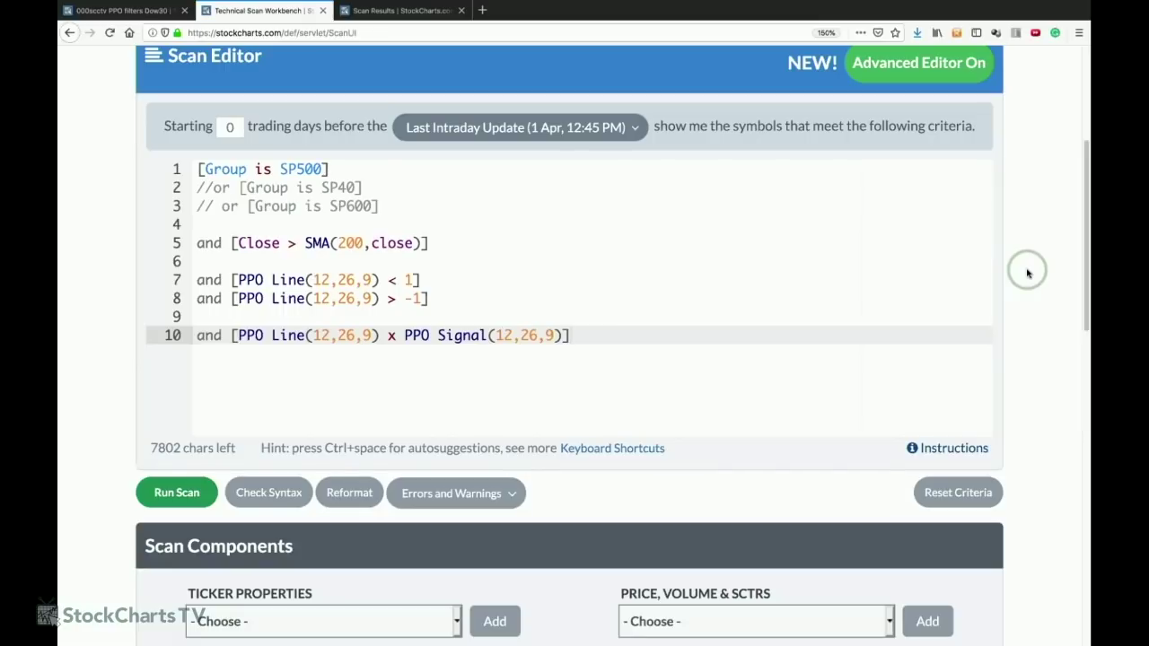
key(ctrl+shift+a)
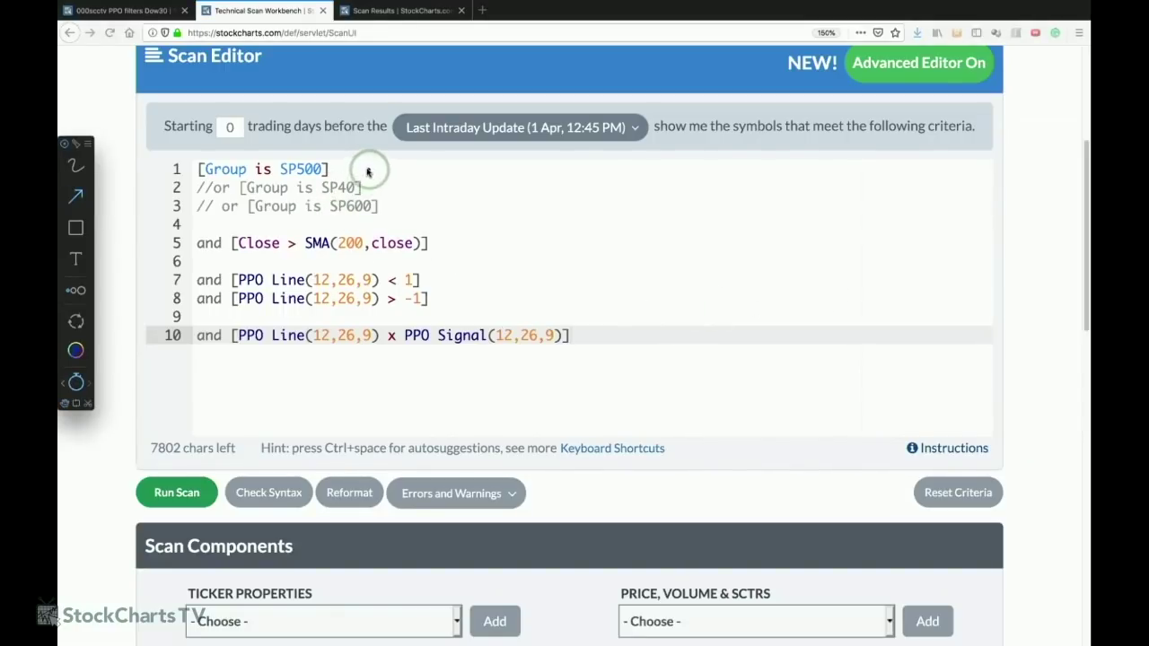
drag(367, 171, 335, 169)
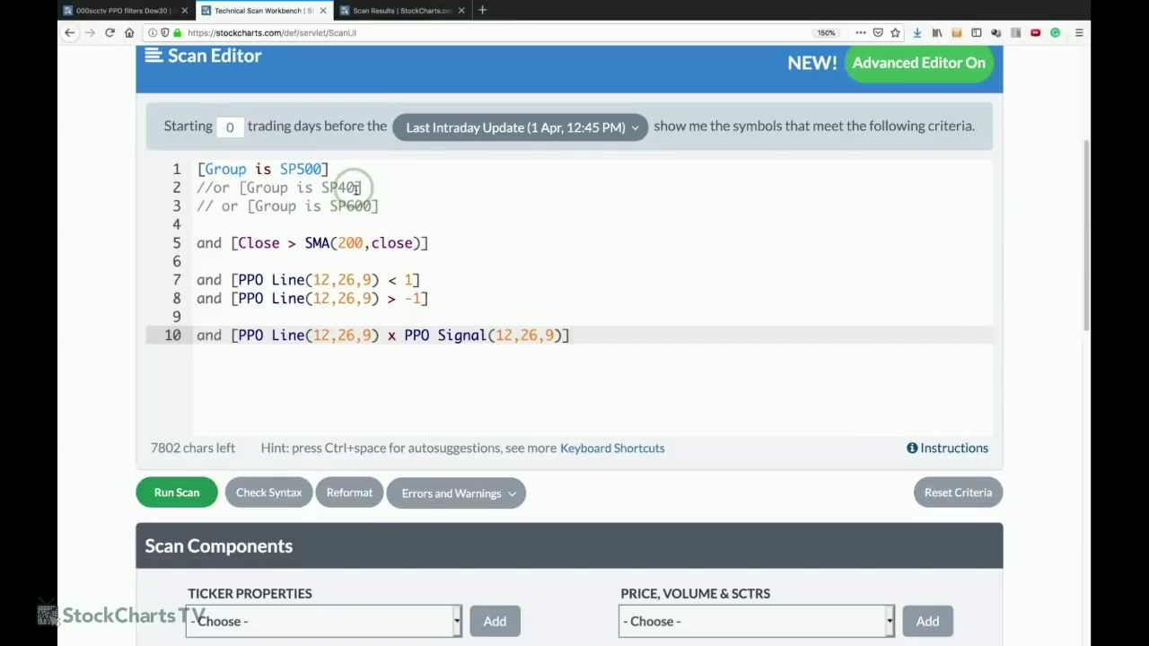
- Correct the commented group on line 2 to SP400, and arrow the line 3 comment, the 200-day SMA criterion and both PPO range criteria
click(358, 186)
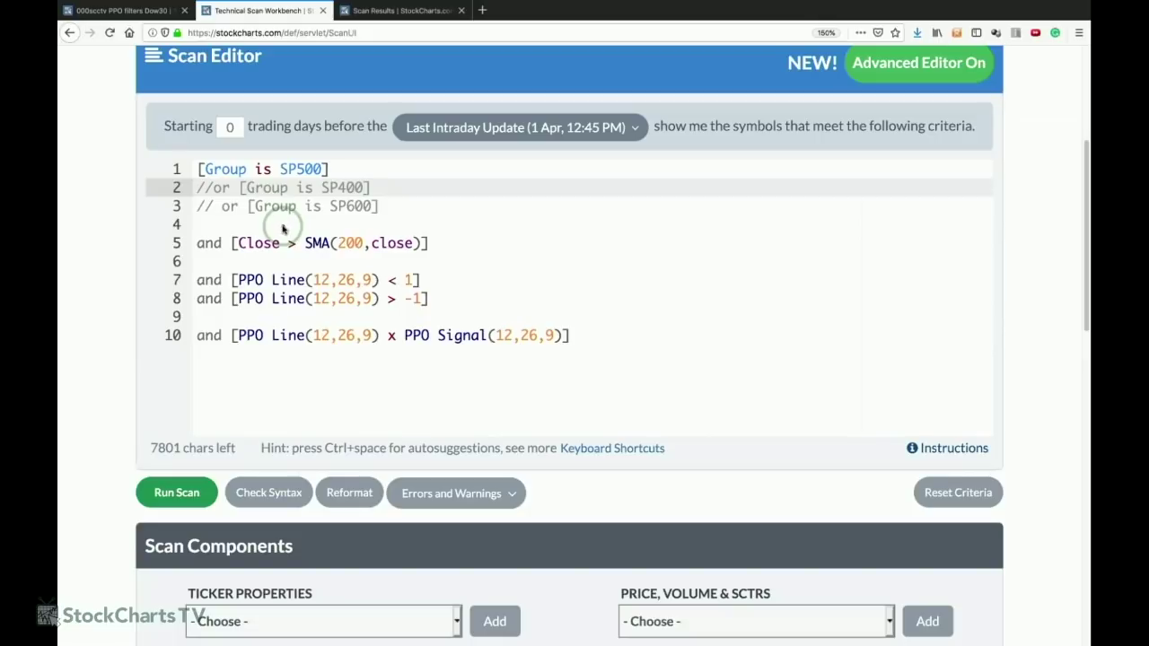
key(ctrl+shift+a)
drag(144, 205, 166, 209)
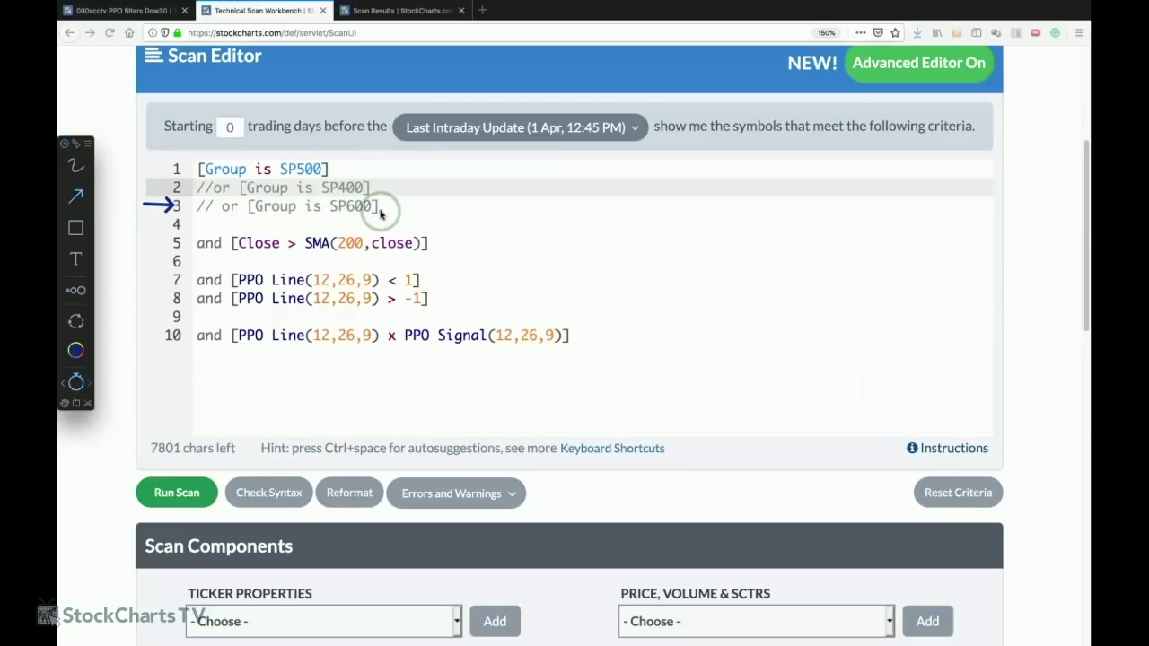
drag(485, 240, 438, 249)
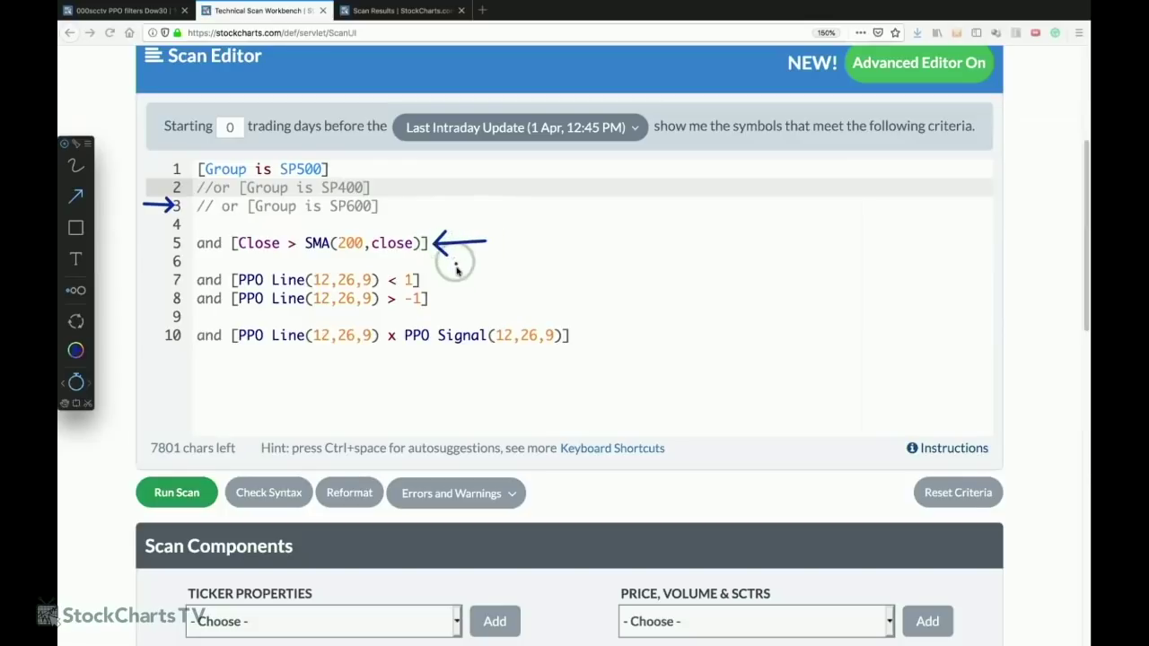
mouse_move(485, 278)
mouse_down()
mouse_move(428, 280)
mouse_move(437, 299)
mouse_up()
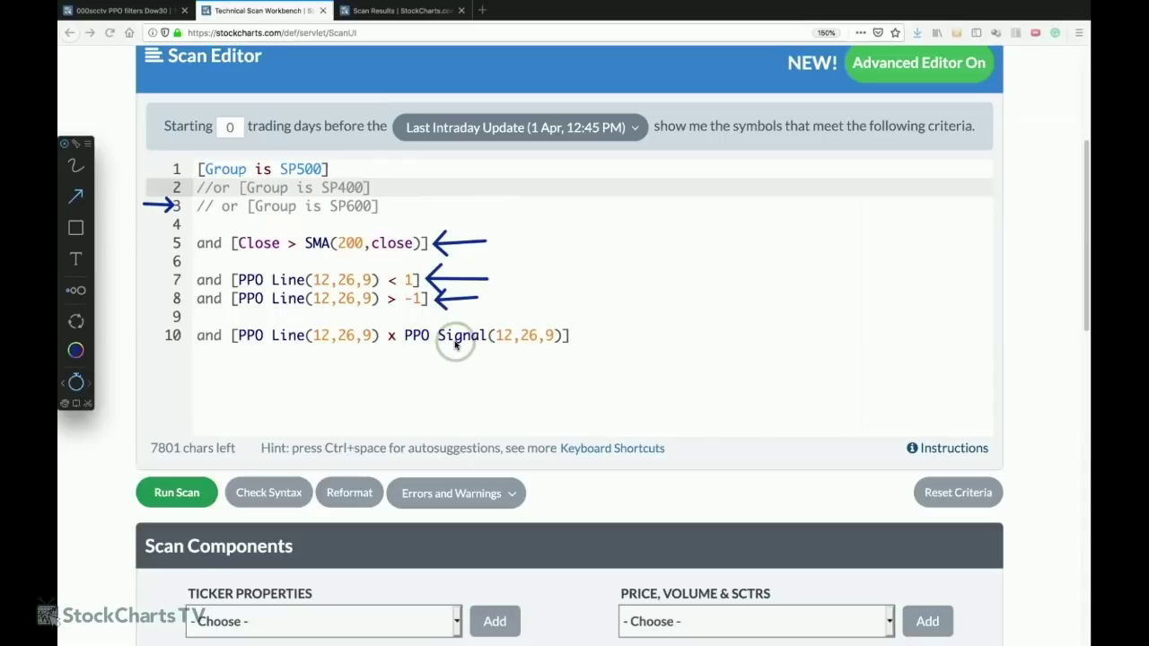
- Clear the arrows, run the PPO signal-line scan, and look through the matching stocks
key(Escape)
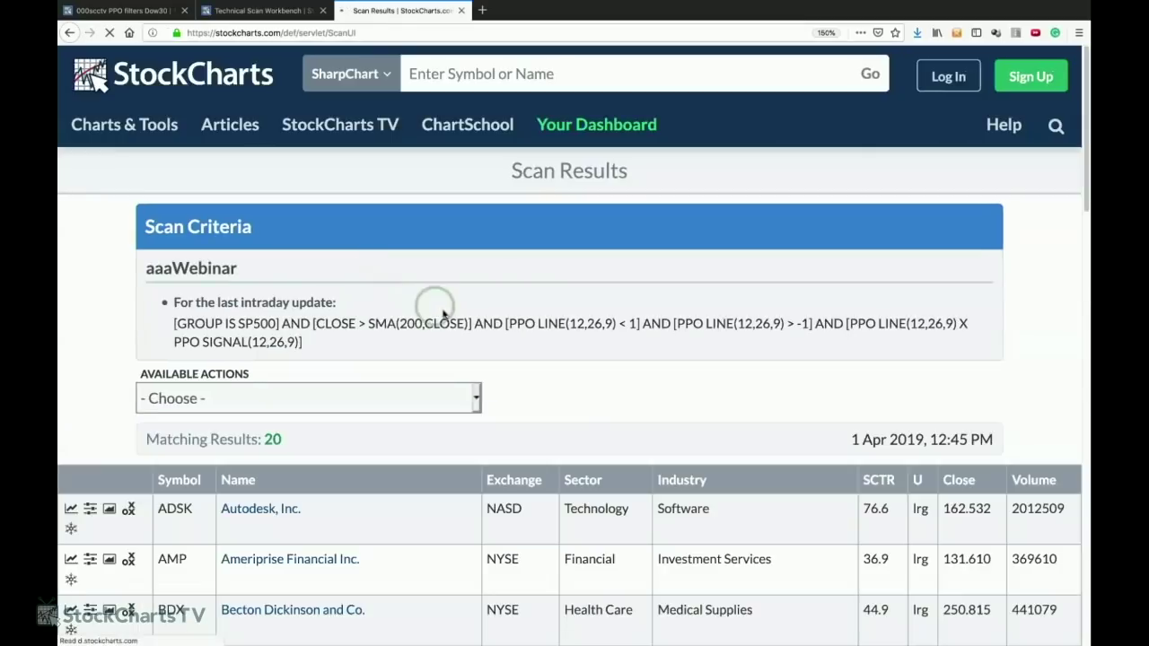
scroll(449, 323, down, 5)
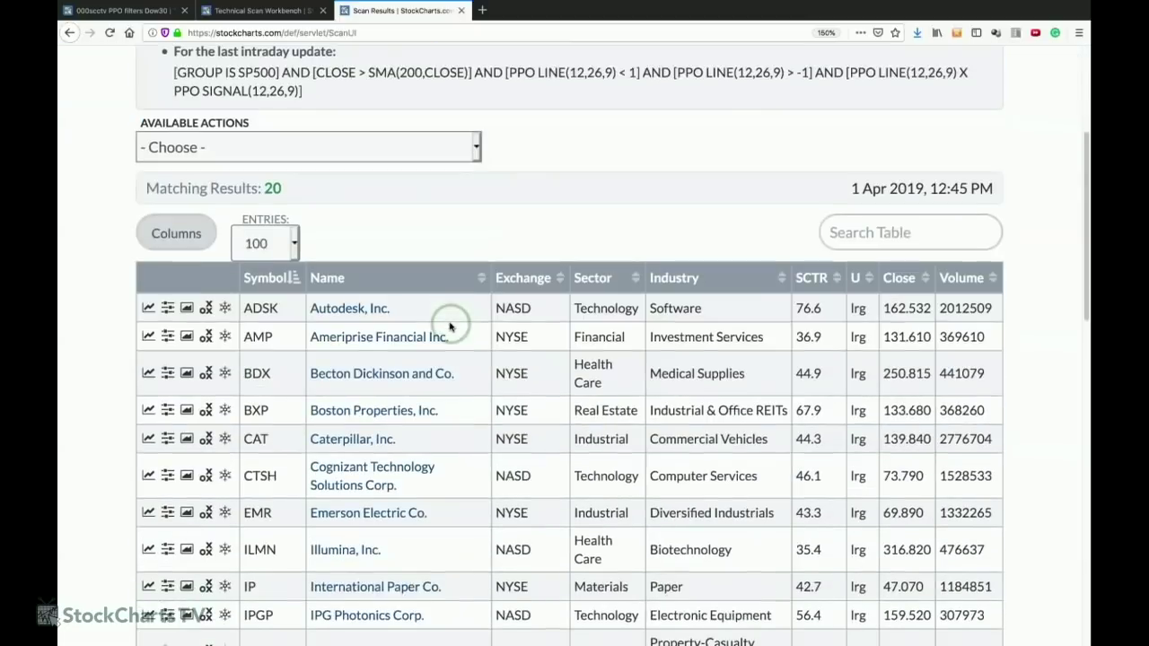
scroll(449, 326, down, 4)
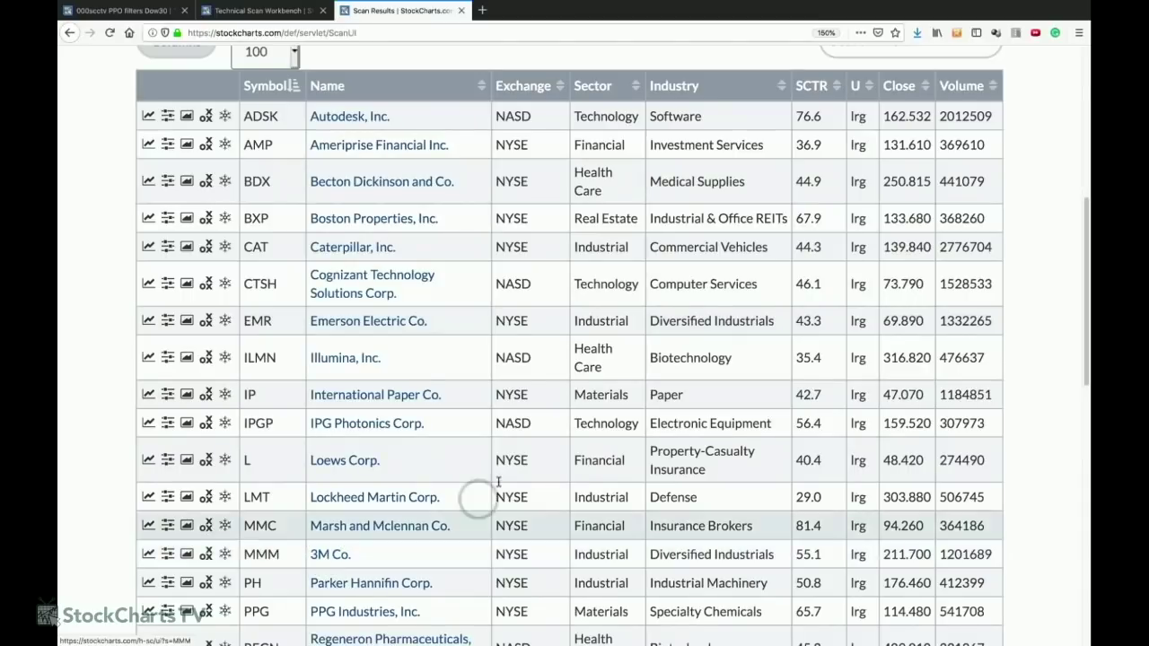
- Sort the scan results by sector and open the SharpChart for Caterpillar, Inc
click(599, 90)
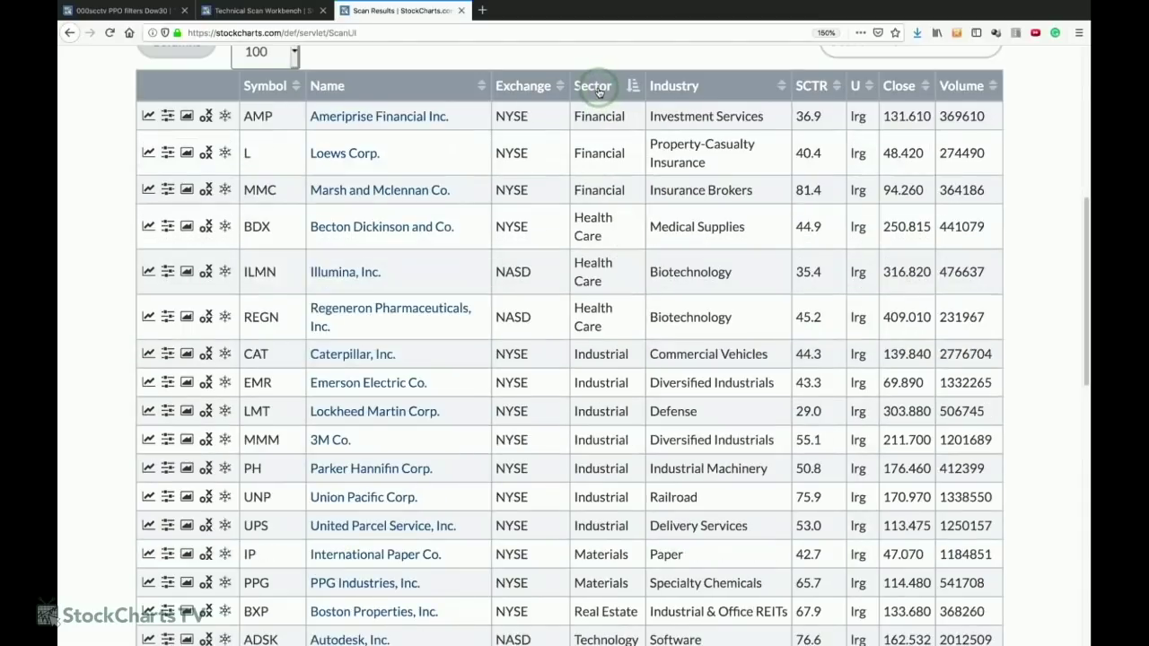
scroll(623, 242, down, 2)
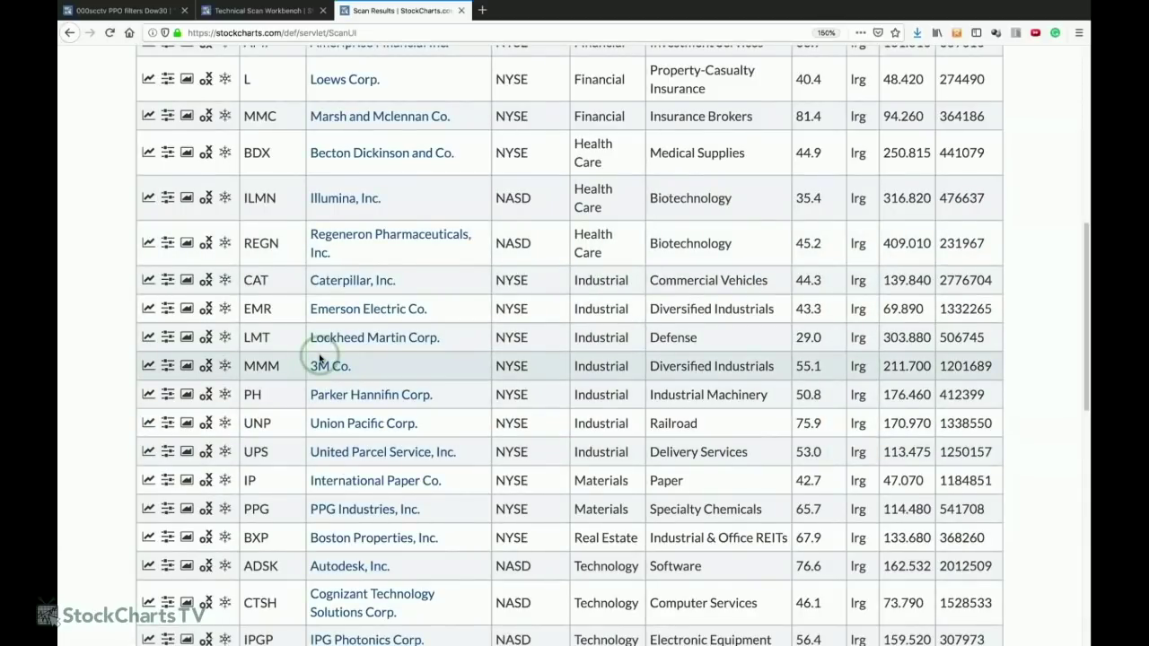
click(329, 283)
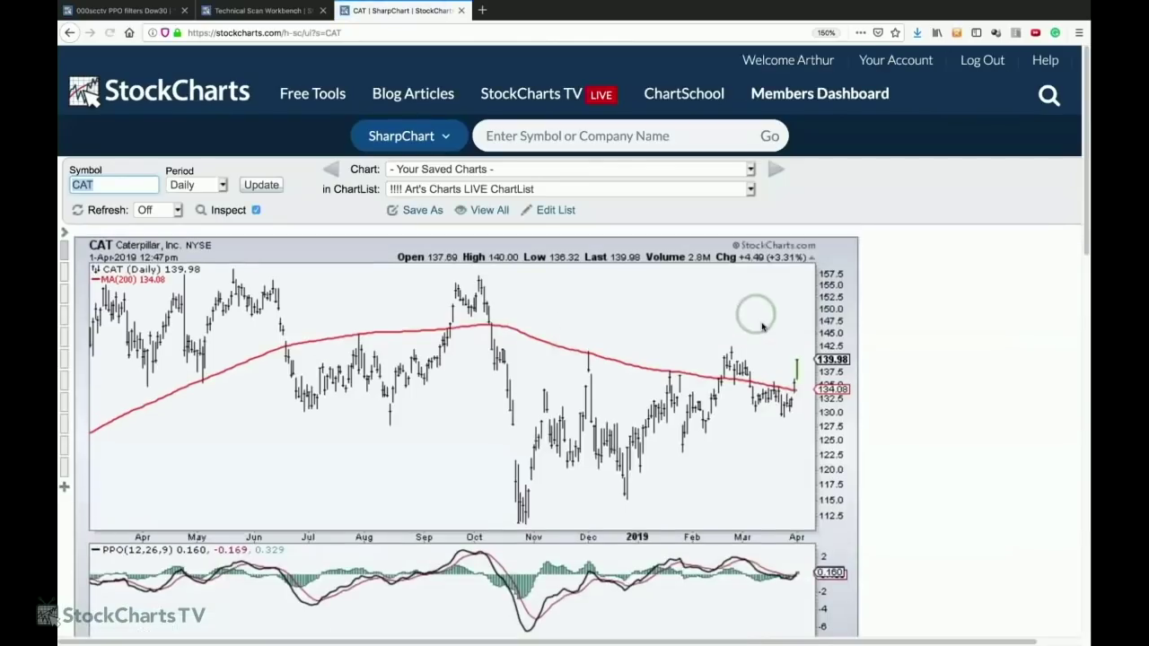
- Draw two lines on the Caterpillar chart, bounding the price pullback from the late-February high through the late-March lows
mouse_move(761, 326)
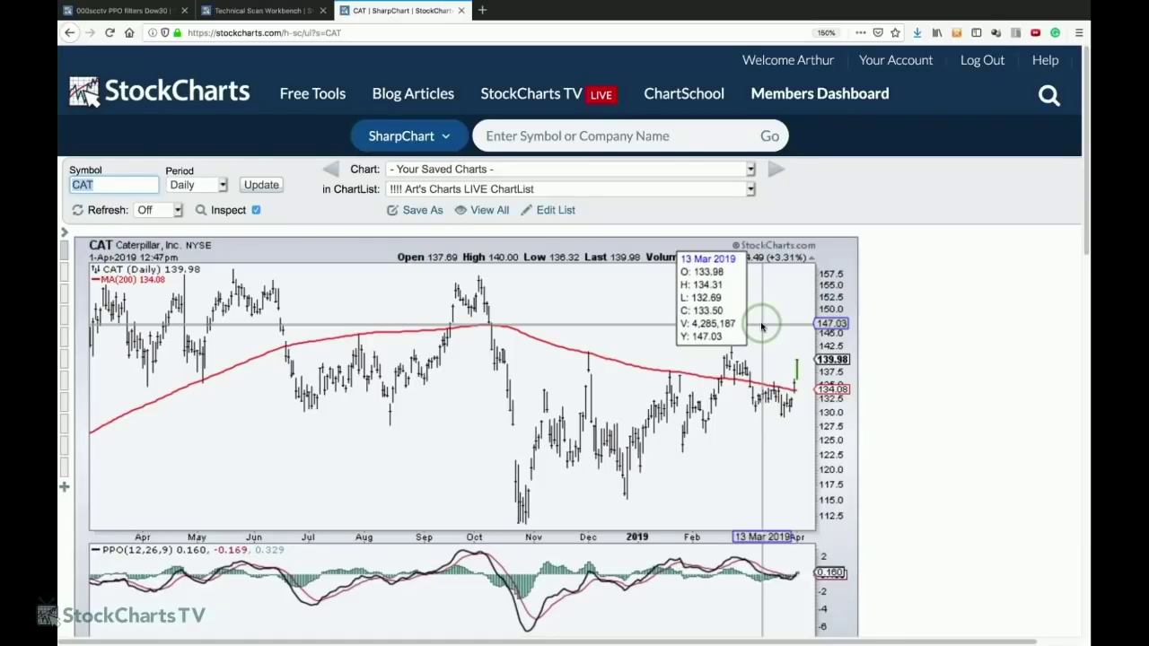
scroll(761, 326, down, 2)
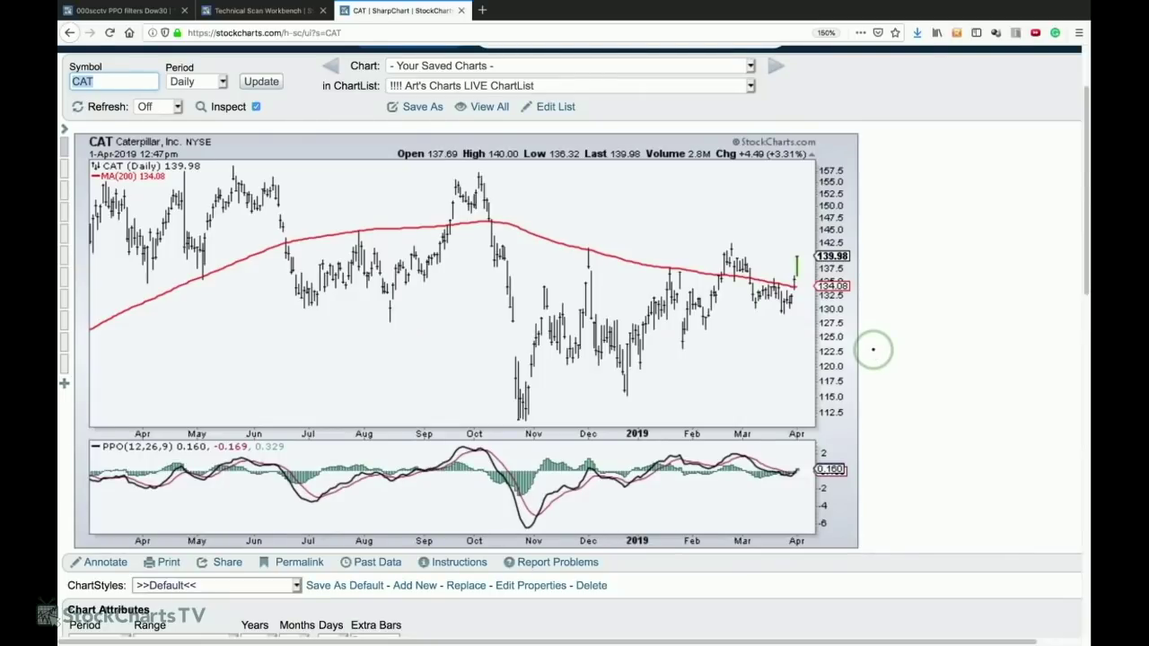
key(ctrl+shift+a)
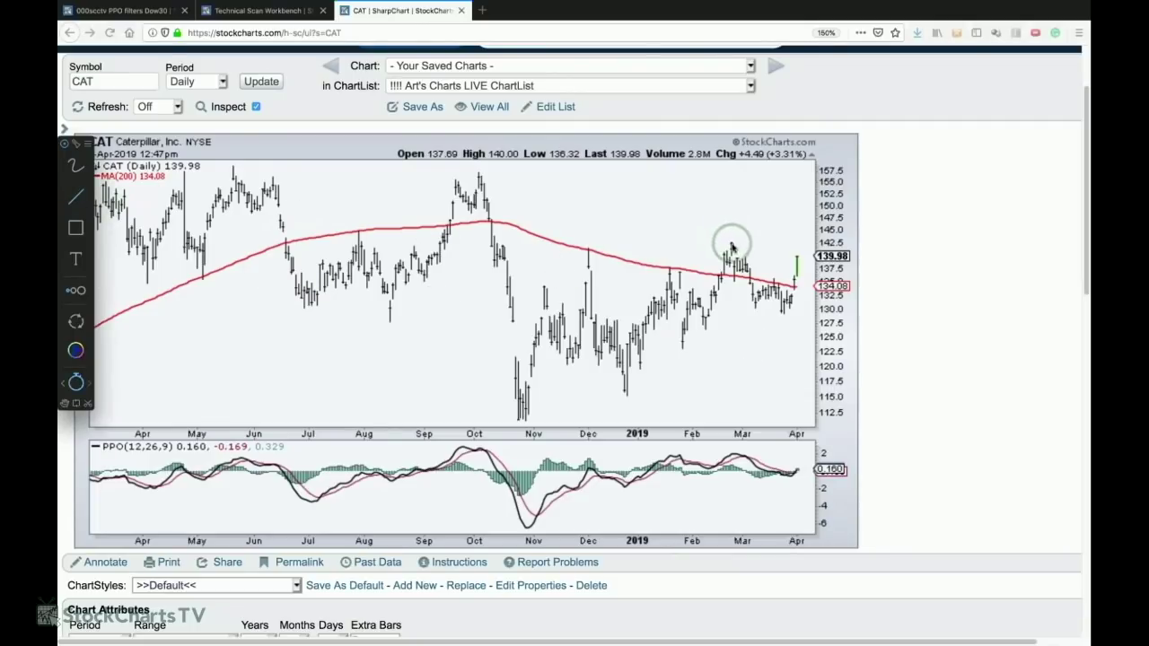
mouse_move(731, 245)
mouse_down()
mouse_move(798, 299)
mouse_move(778, 313)
mouse_move(790, 317)
mouse_up()
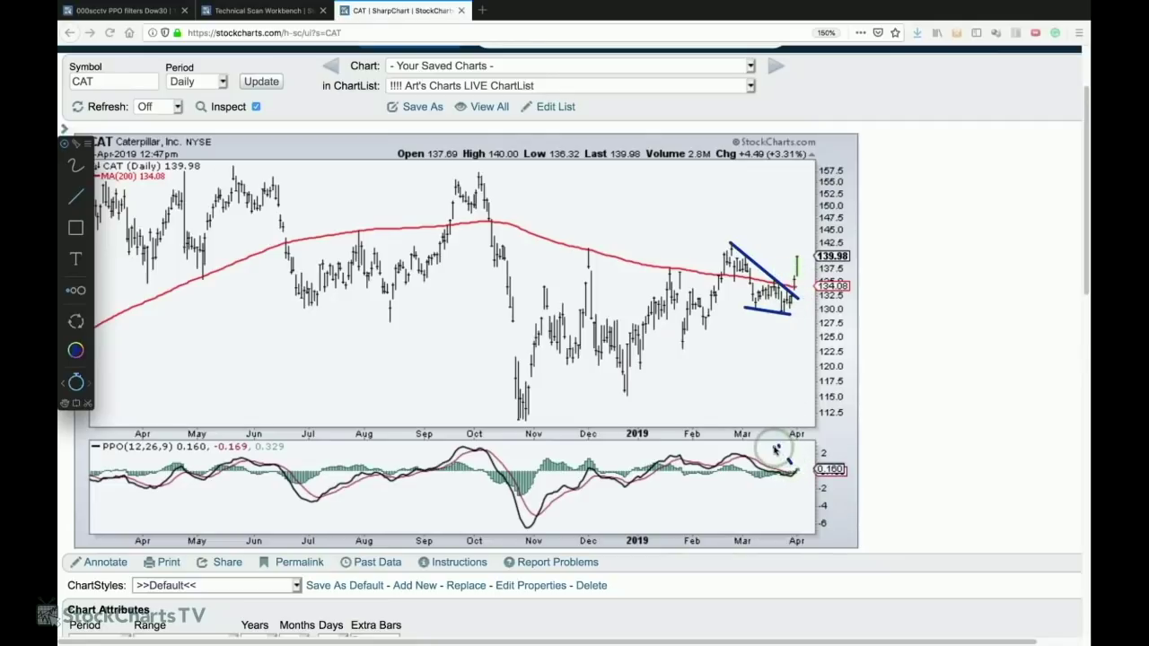
- Mark the latest PPO signal-line cross with a short line above and an upward arrow below, and clear the drawings
drag(778, 446, 794, 464)
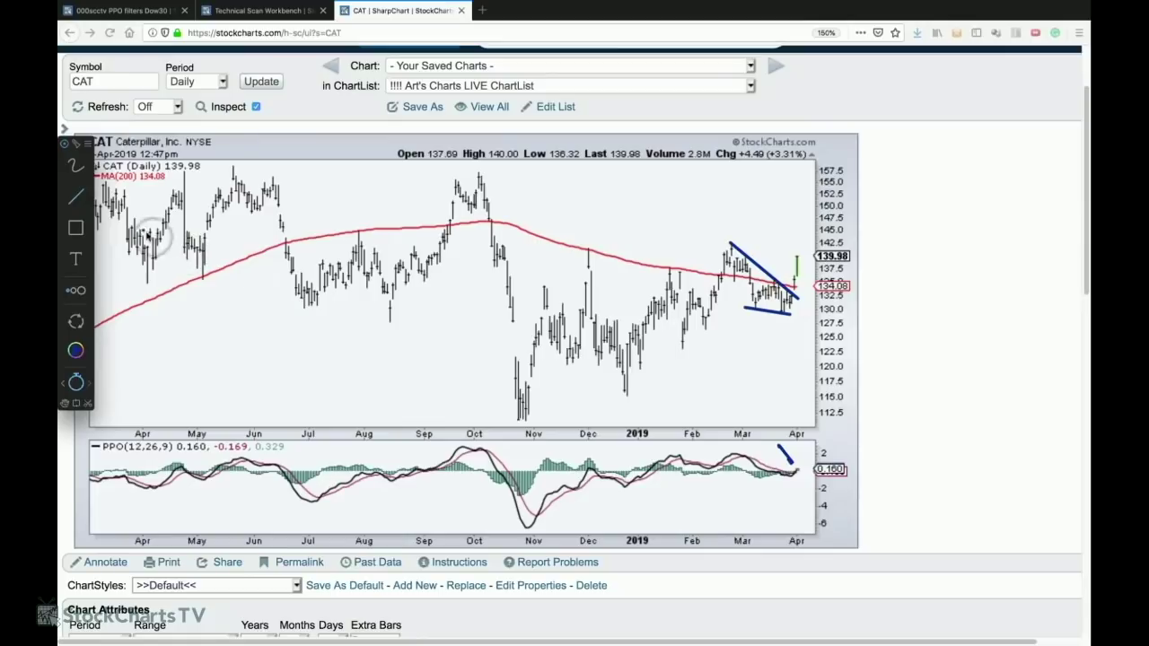
click(76, 196)
drag(796, 499, 796, 481)
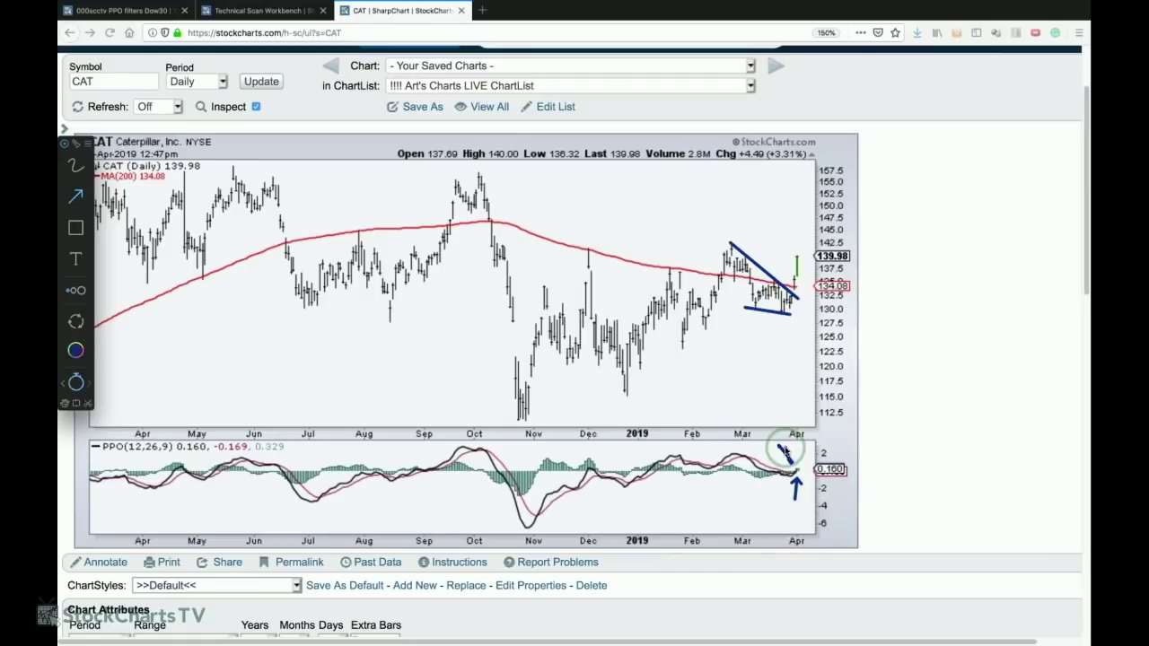
click(261, 81)
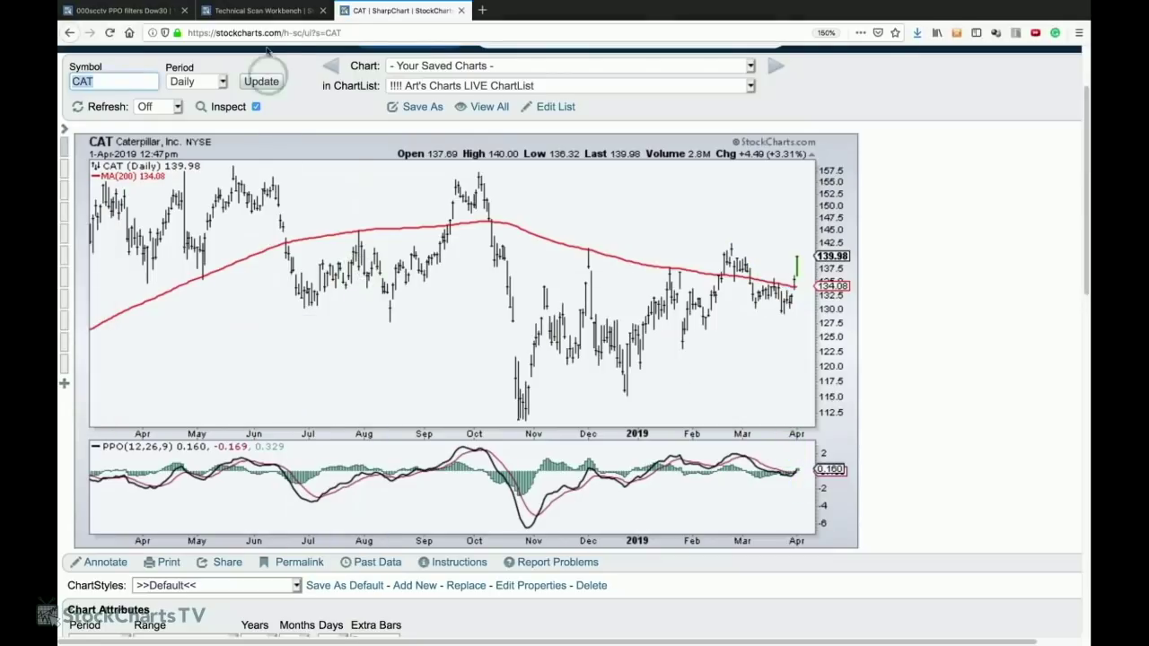
- Comment out the PPO signal-line cross criterion on line 10 of the scan, run it, and look over the results
click(267, 15)
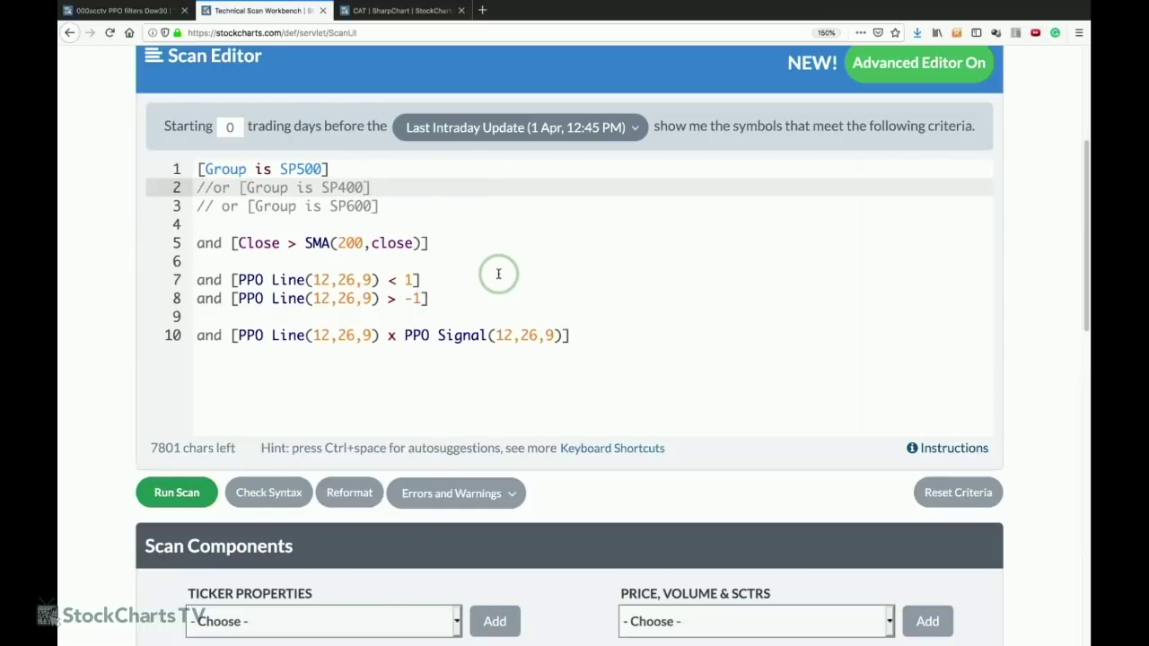
click(198, 334)
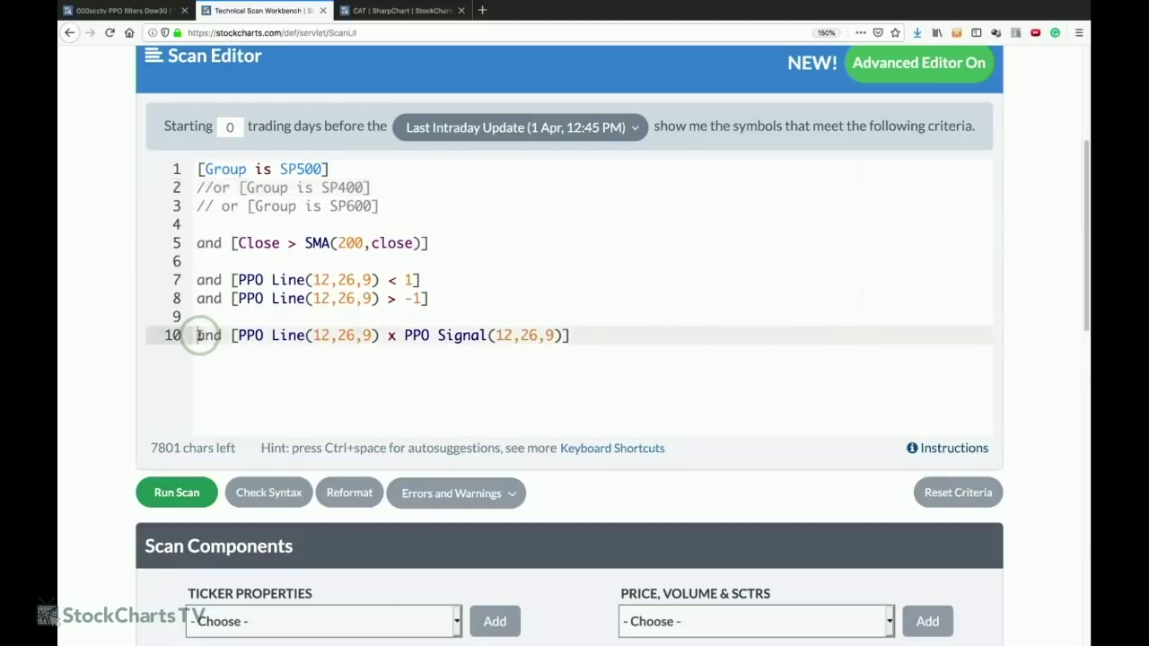
text(//)
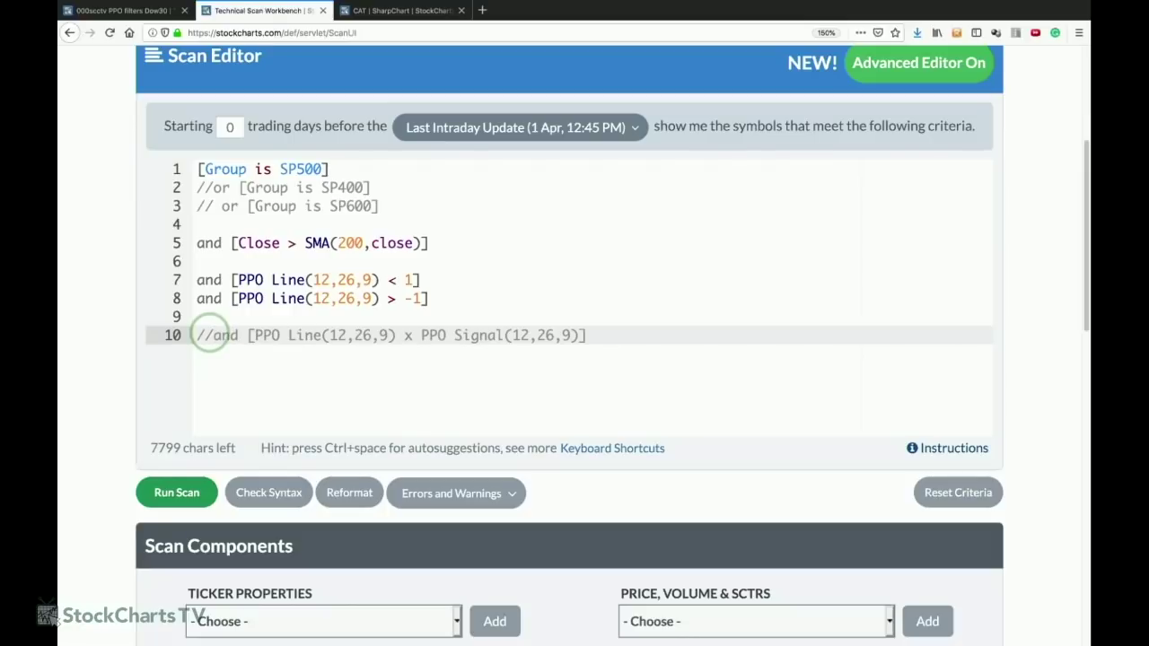
click(179, 492)
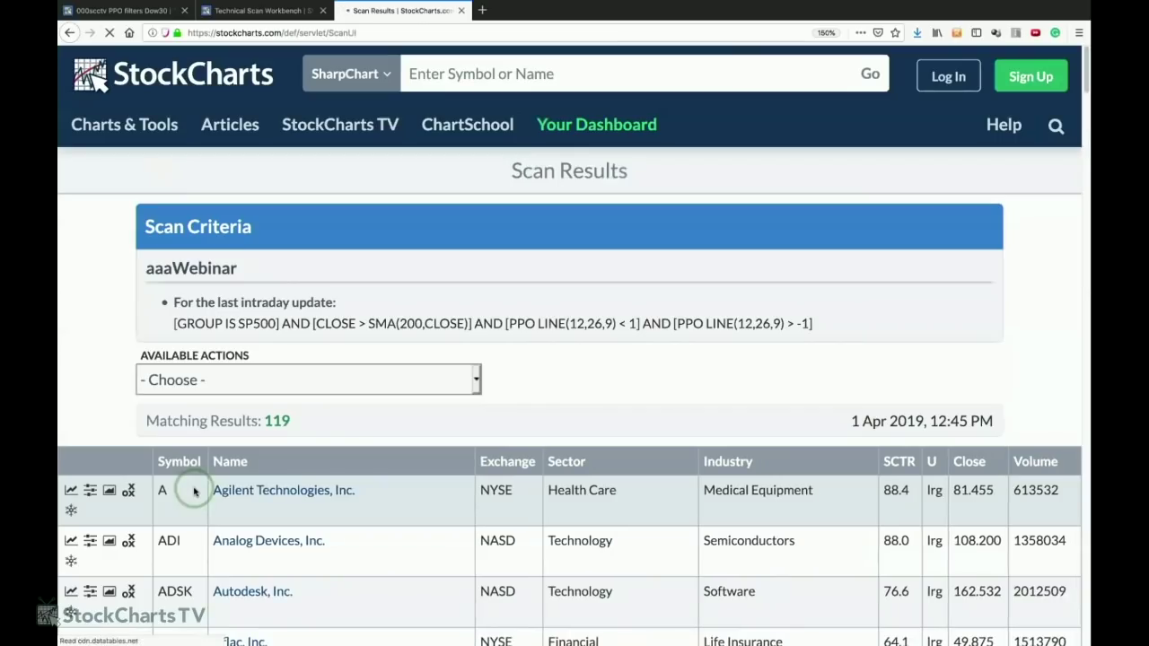
scroll(575, 459, down, 3)
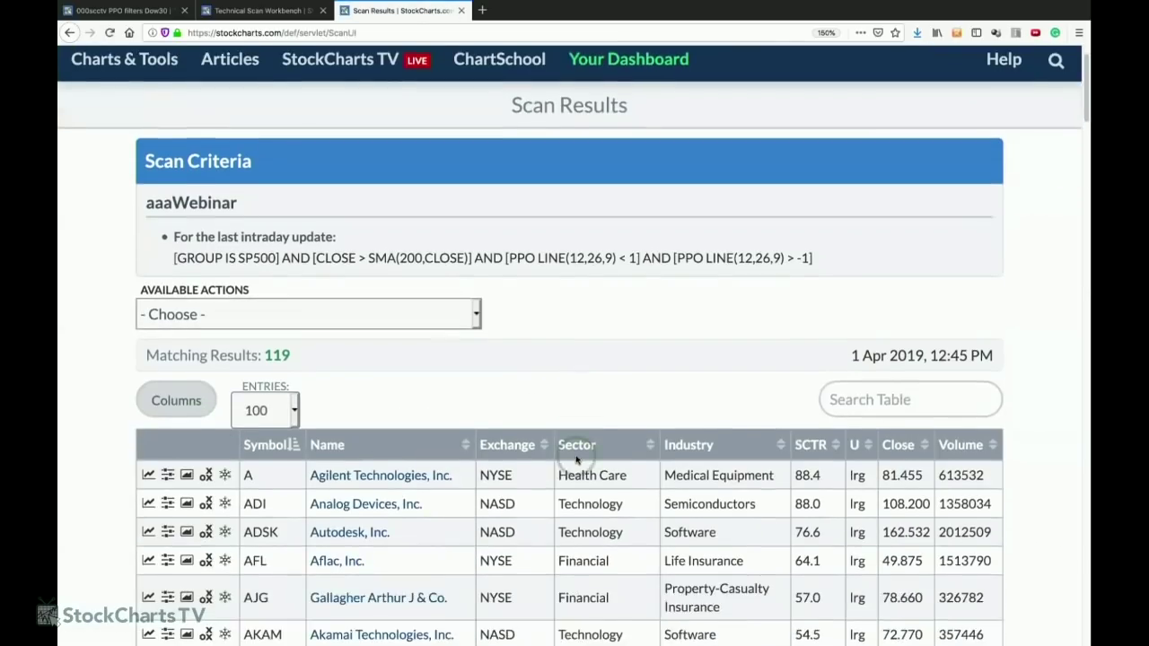
scroll(576, 458, down, 1)
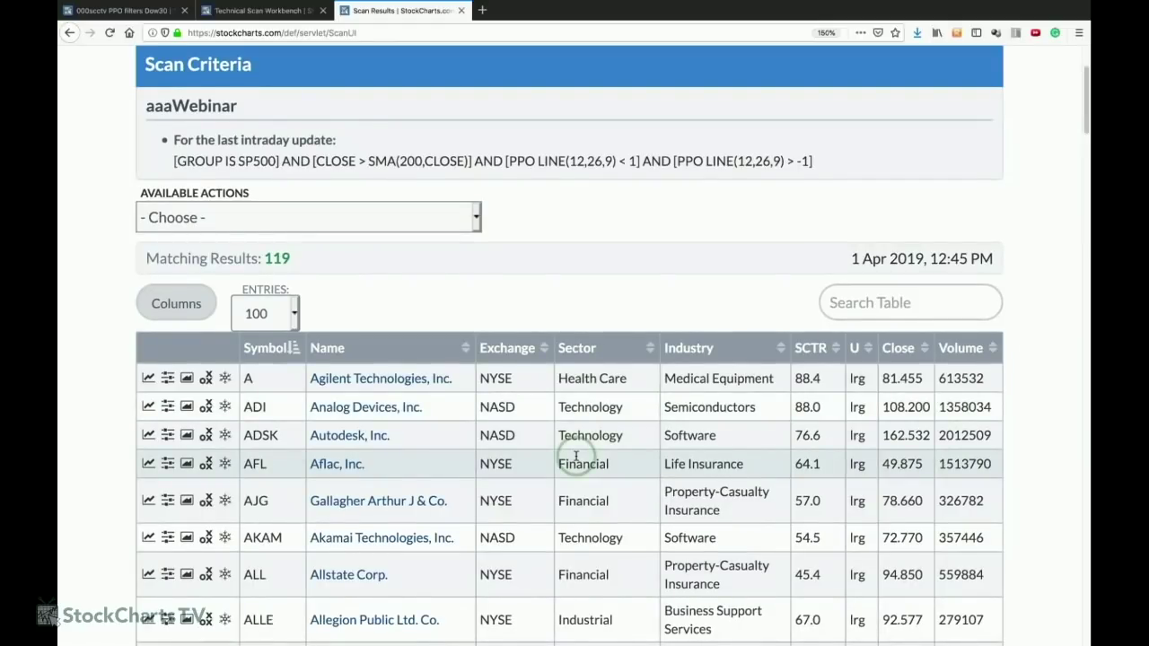
scroll(575, 456, down, 2)
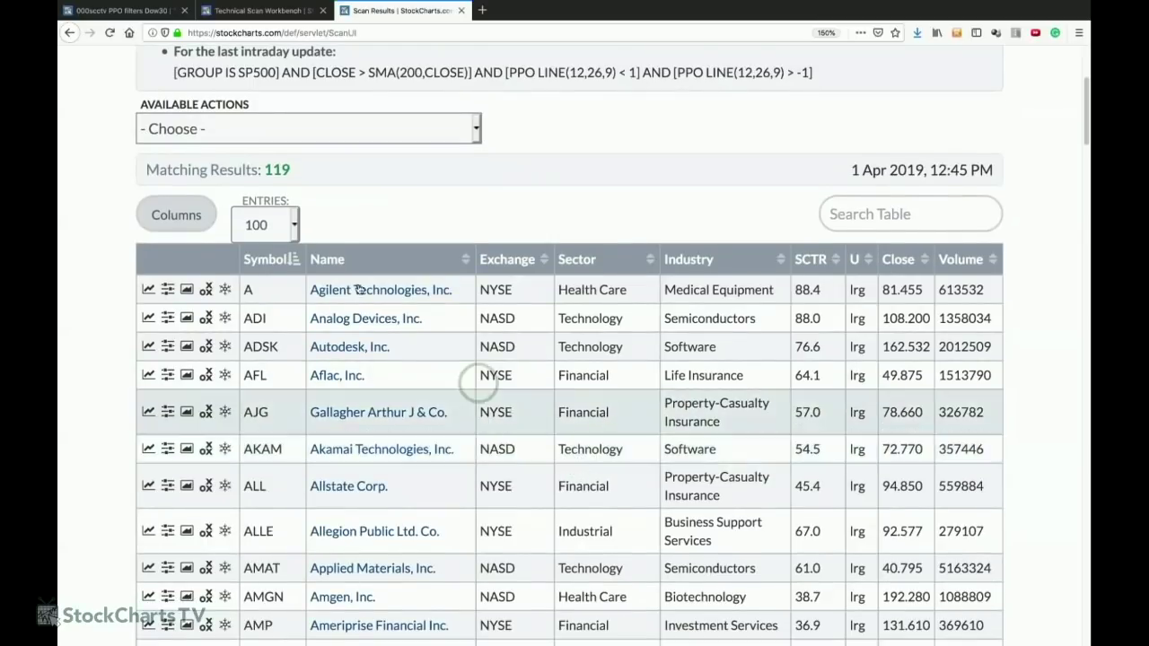
click(207, 130)
click(206, 140)
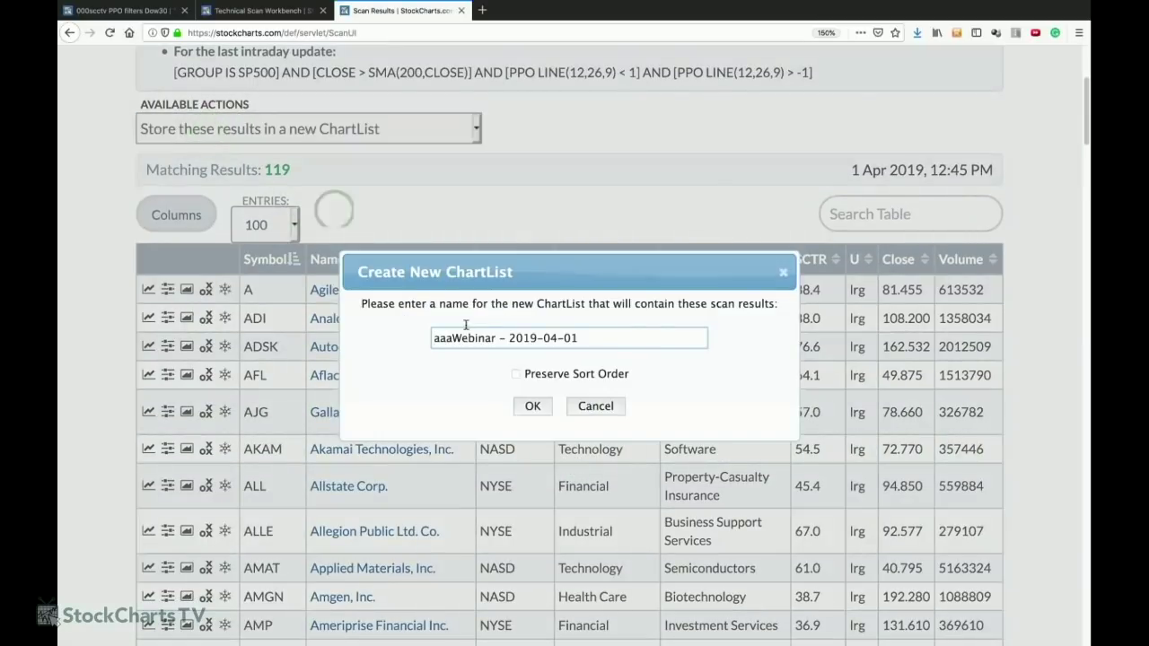
click(590, 408)
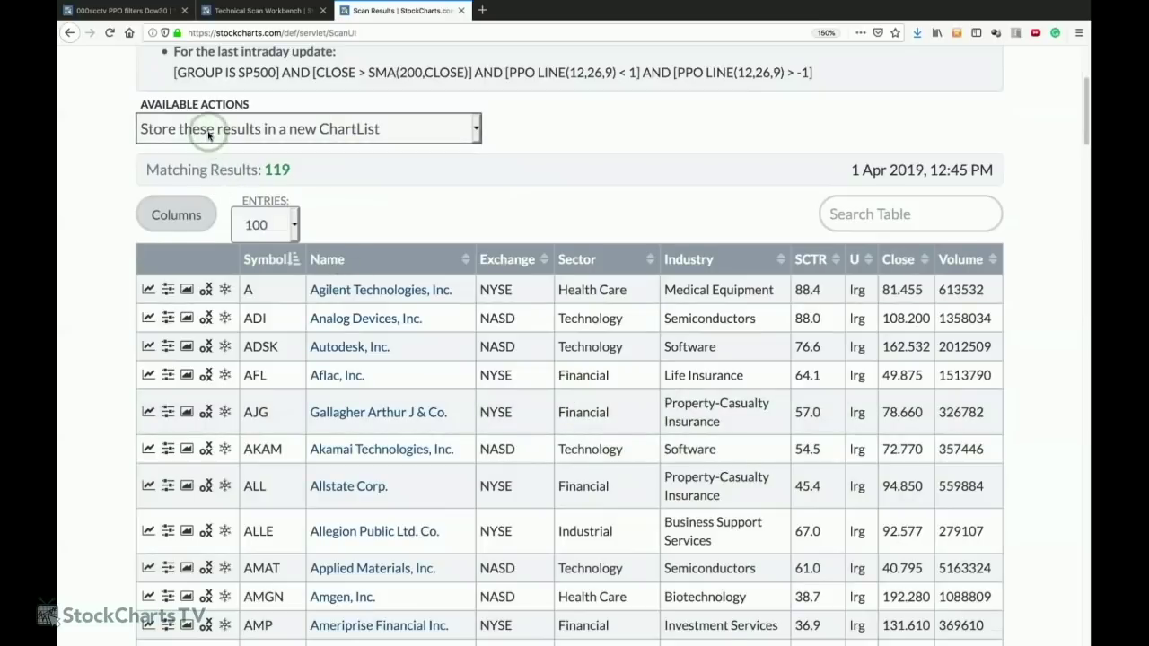
click(206, 130)
click(206, 130)
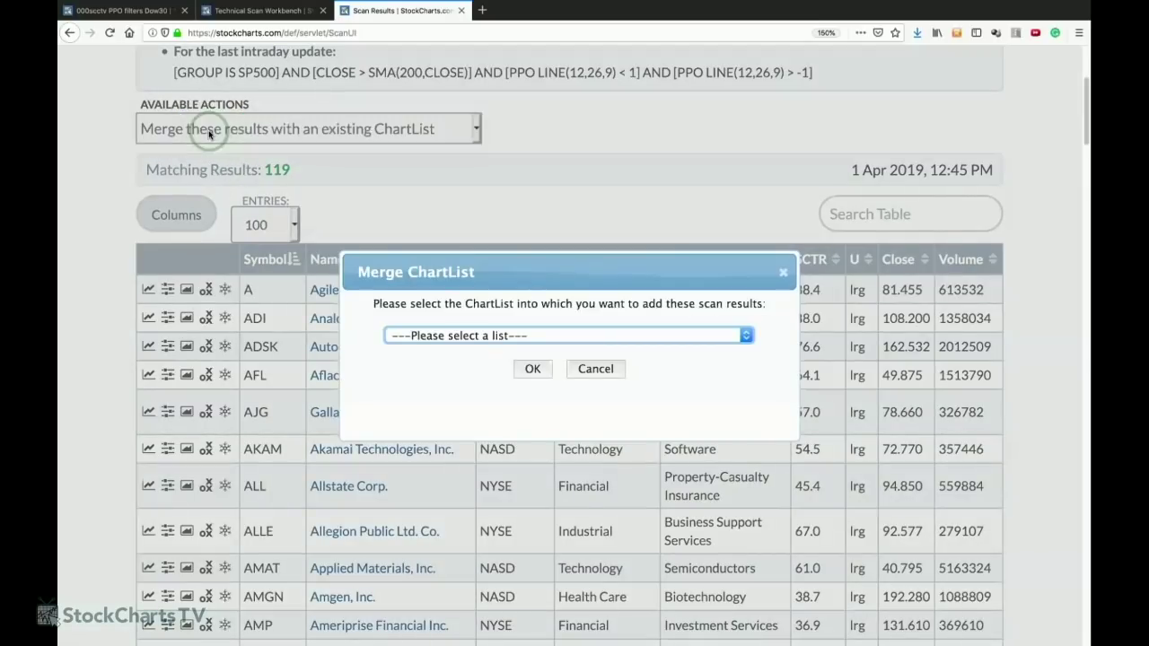
click(592, 377)
click(218, 135)
click(219, 138)
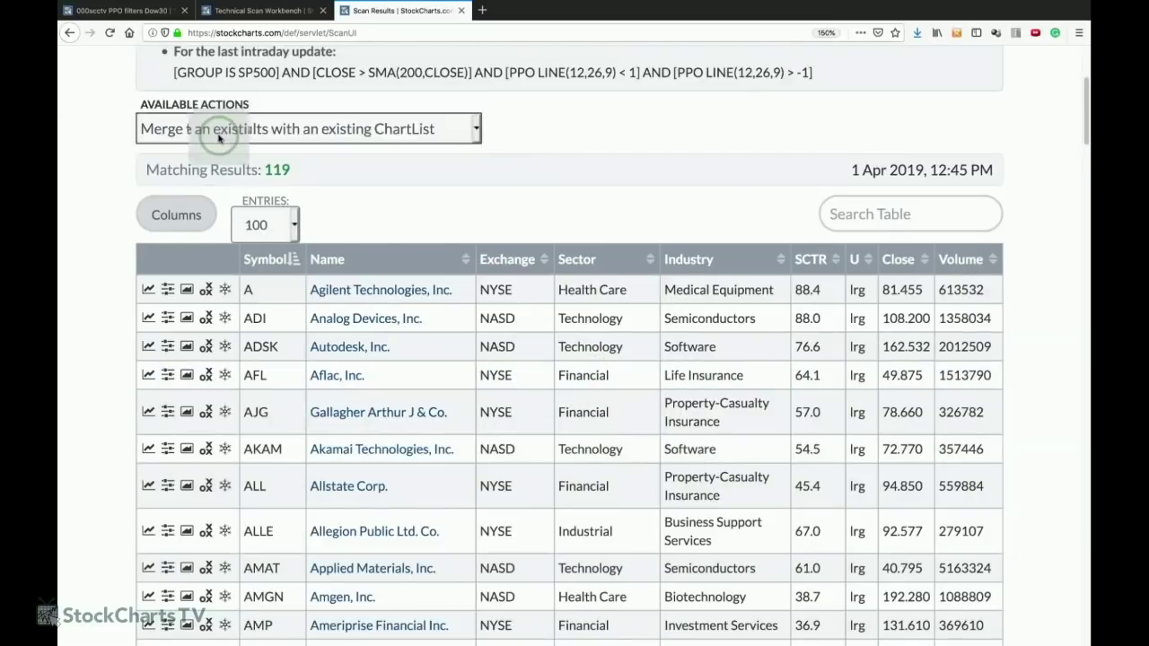
click(588, 406)
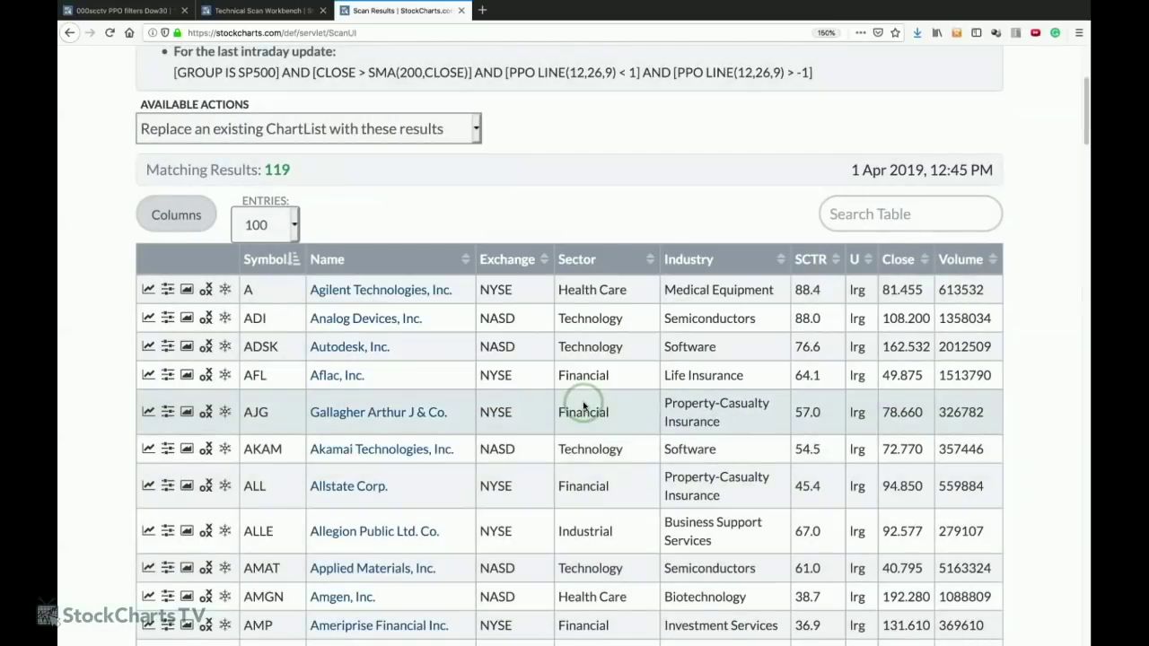
click(364, 140)
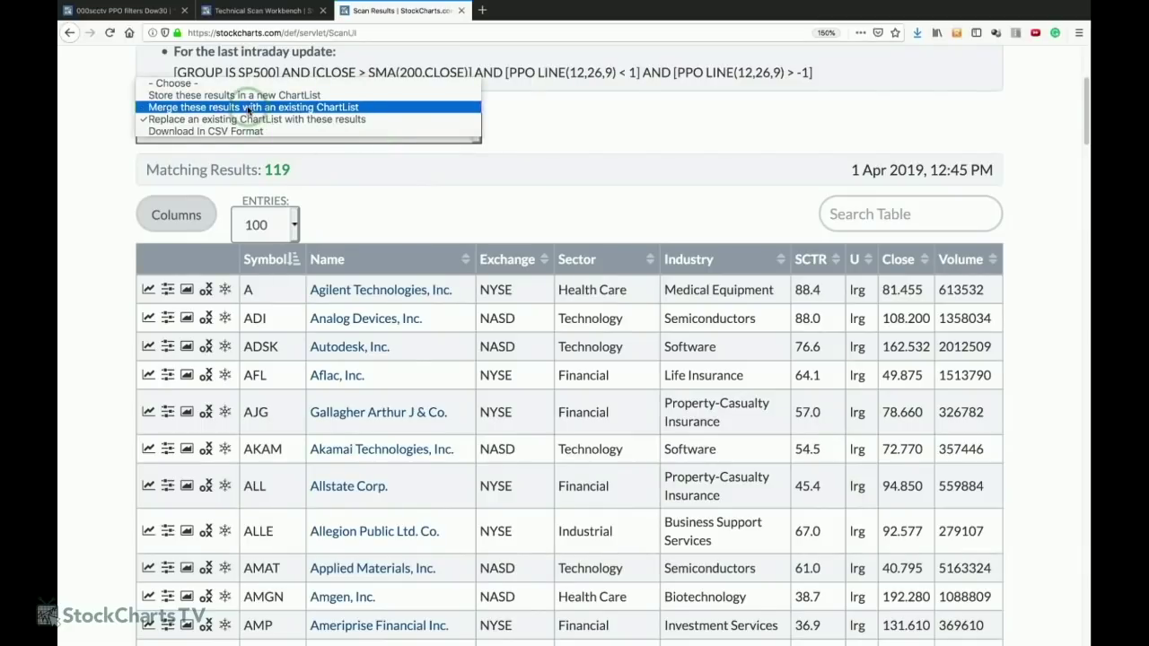
click(248, 120)
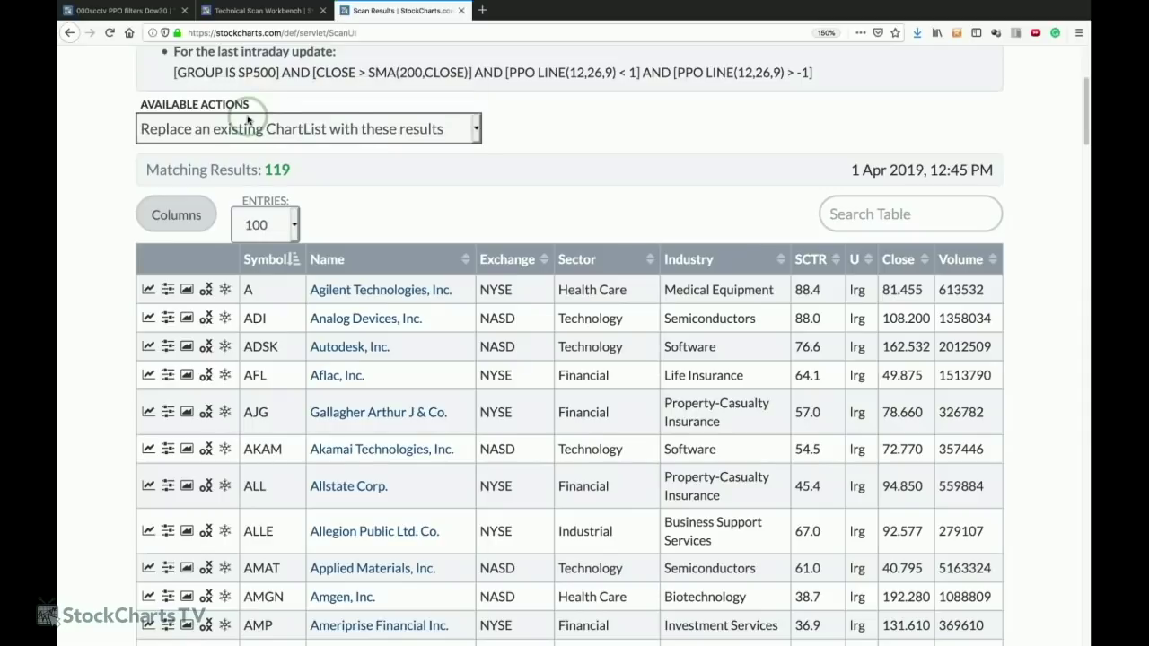
click(397, 177)
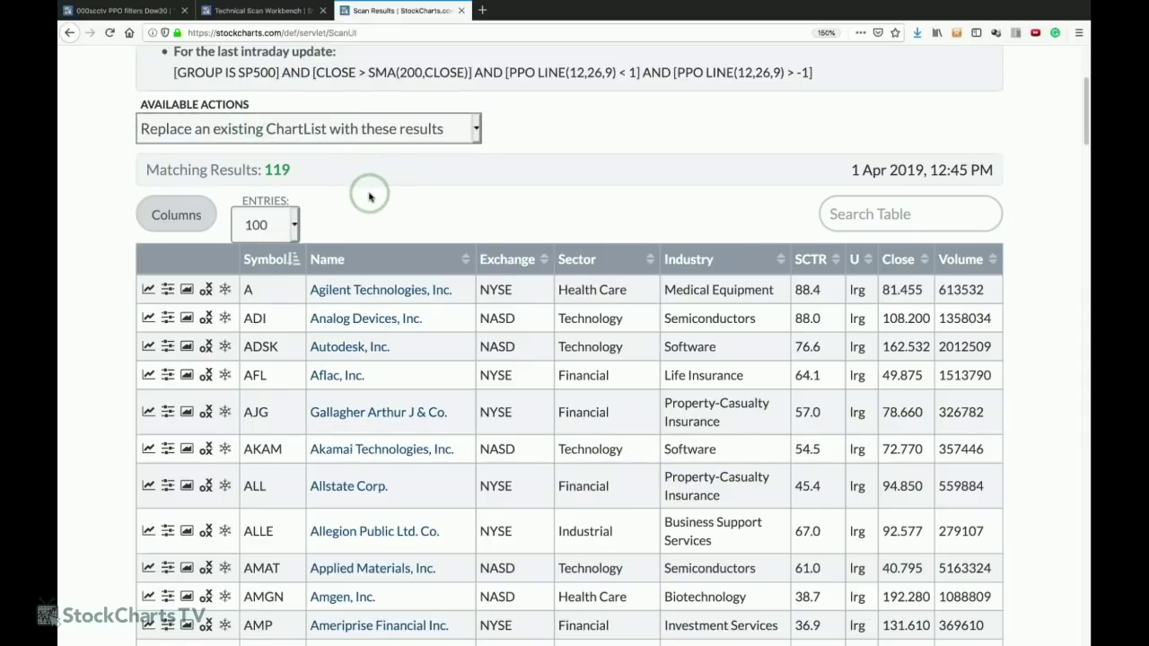
click(386, 135)
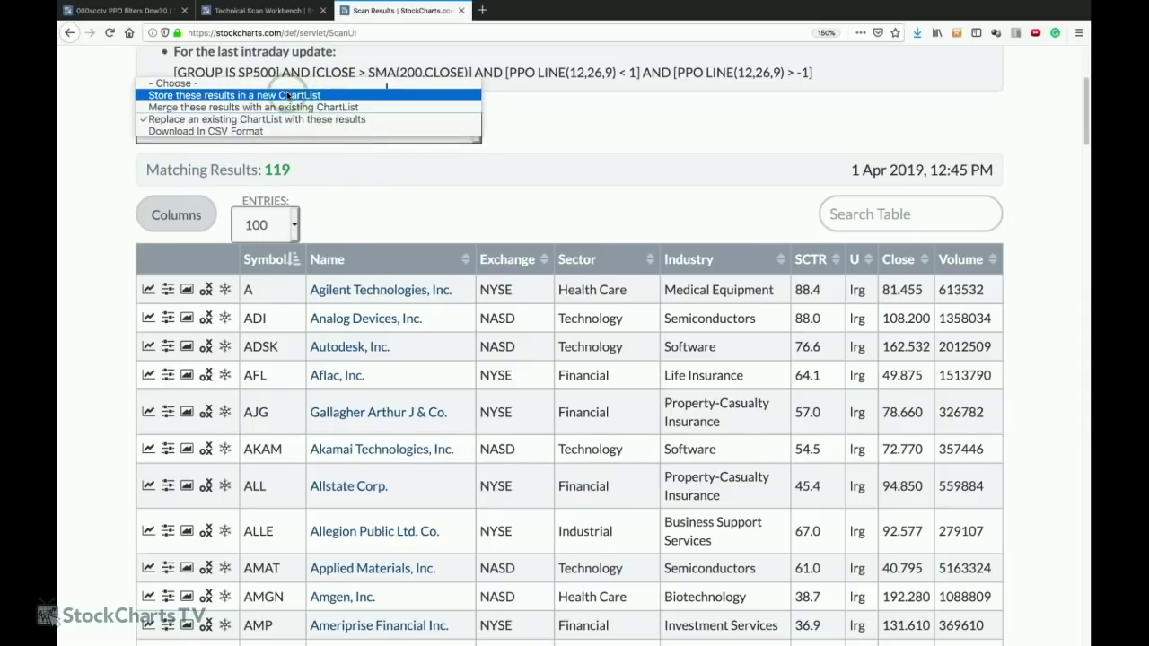
click(286, 86)
- Replace the existing AScanDump ChartList with the scan results
click(278, 130)
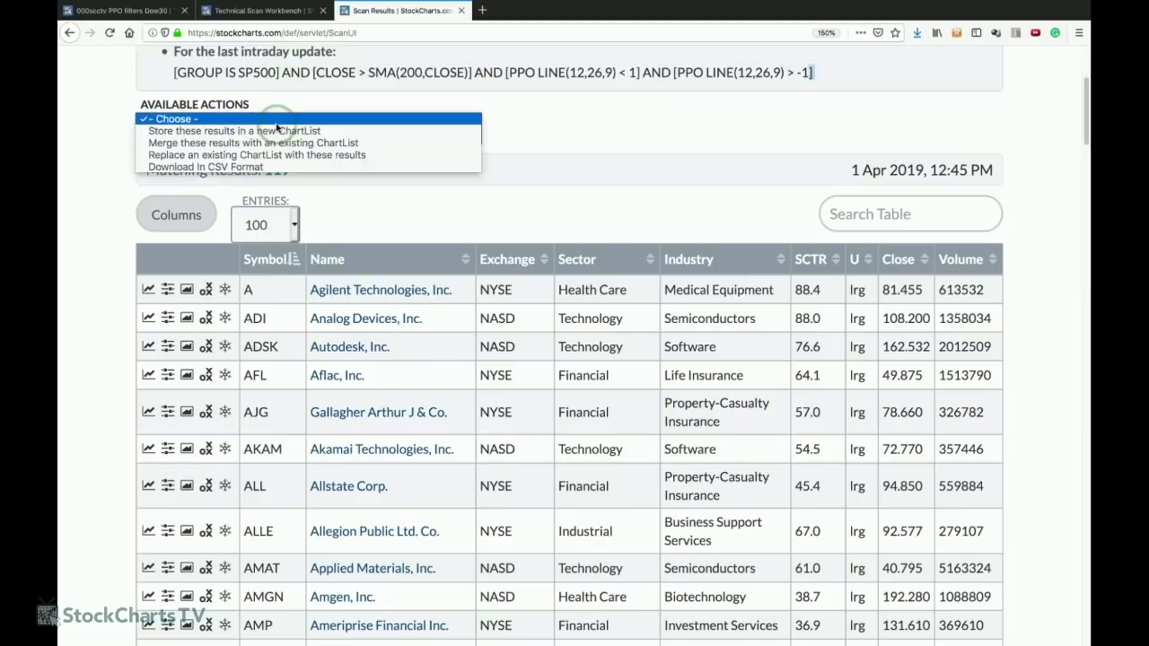
click(279, 156)
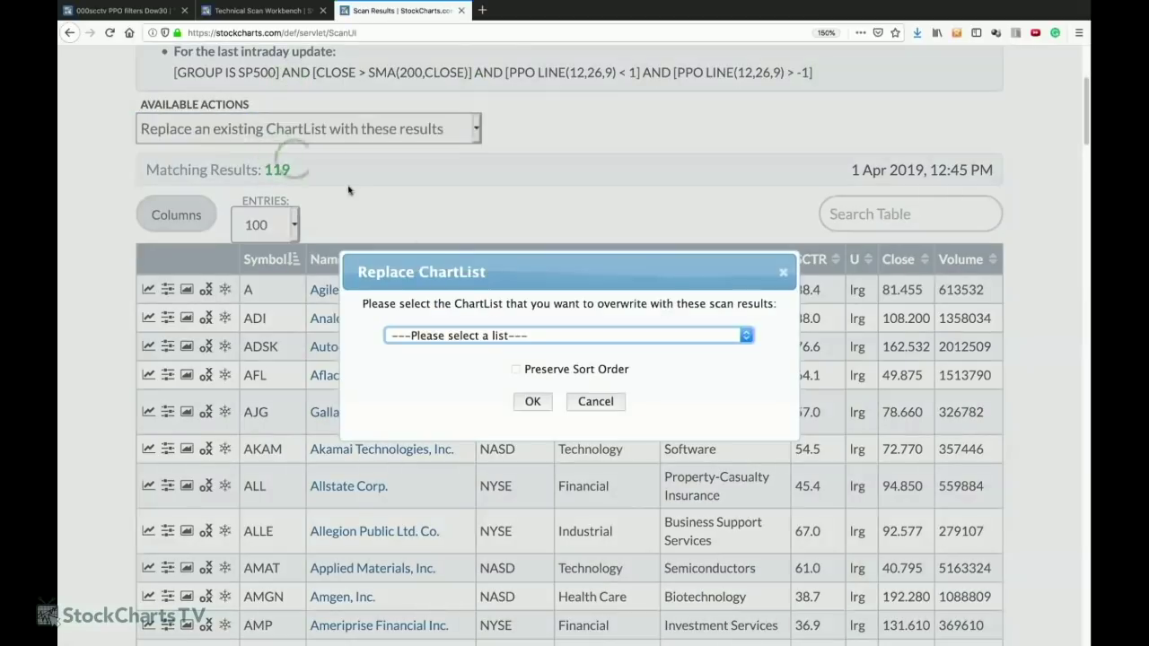
click(430, 334)
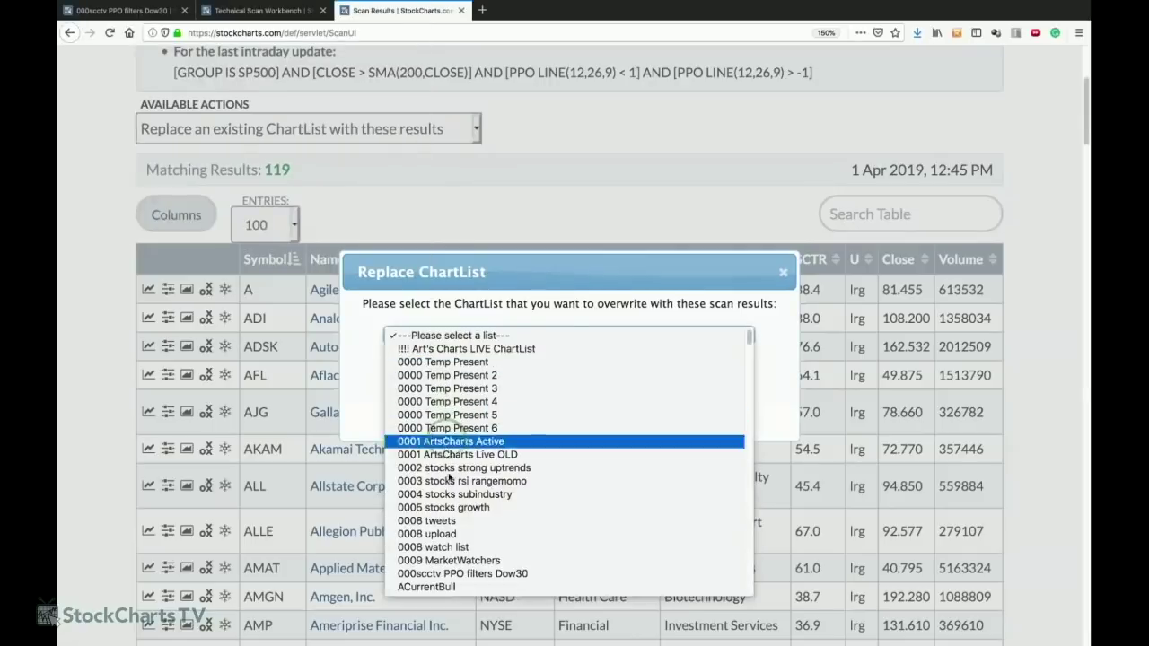
scroll(453, 490, down, 2)
scroll(453, 490, down, 2)
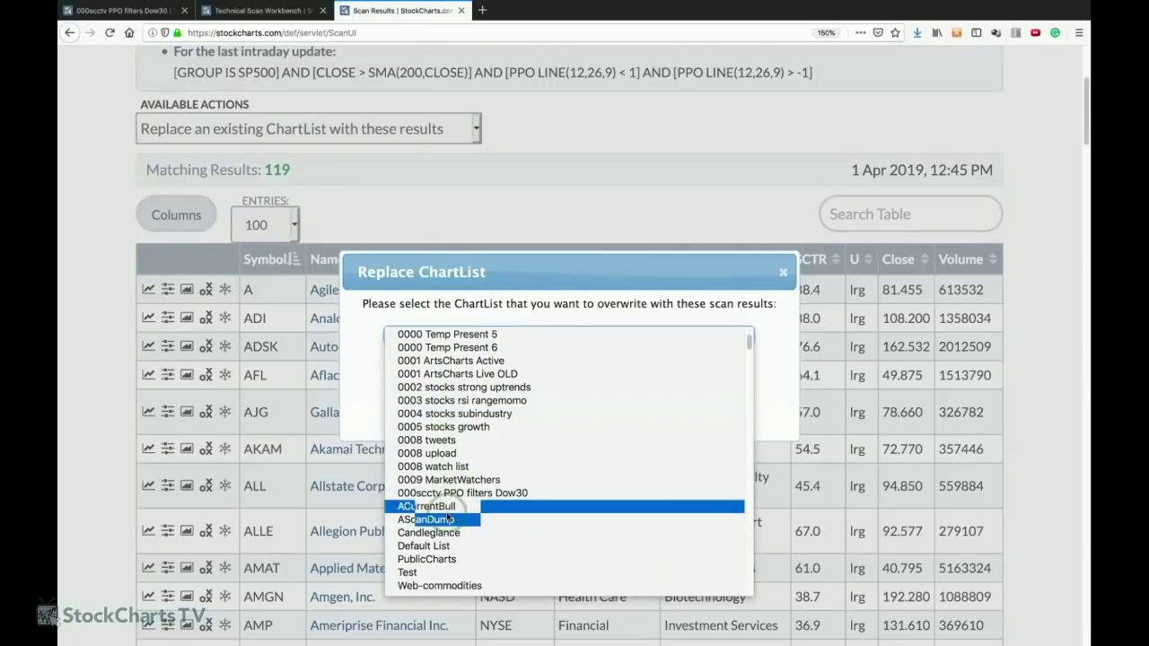
click(444, 516)
click(533, 401)
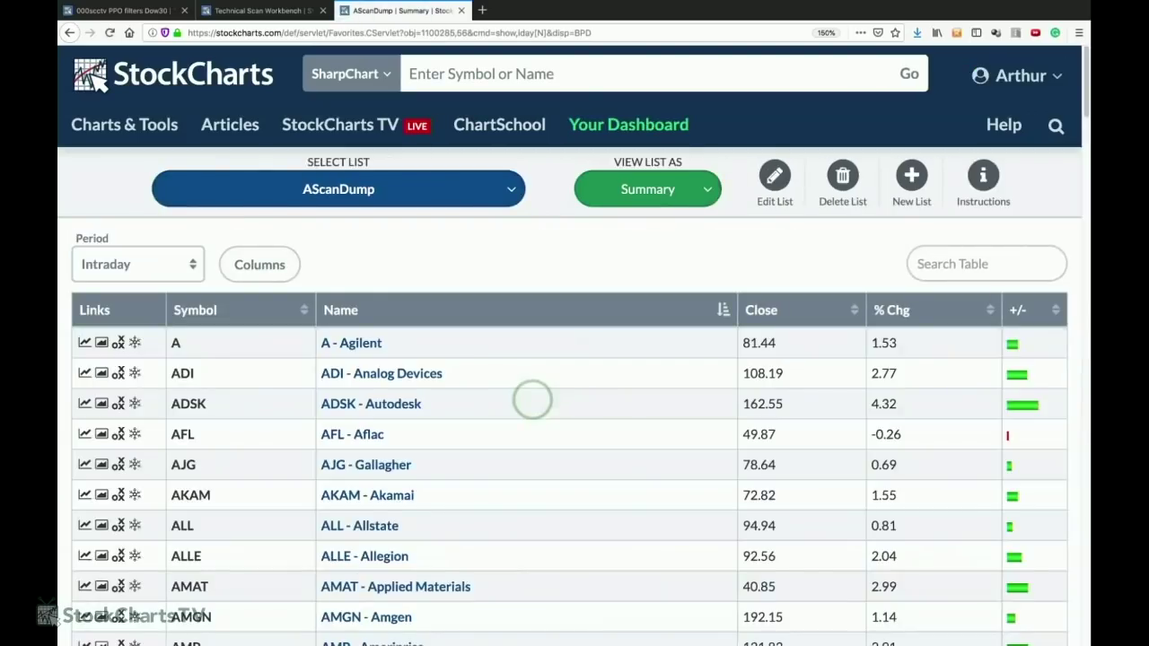
- Display the AScanDump ChartList as CandleGlance and look through the small PPO charts of the matching stocks
click(633, 194)
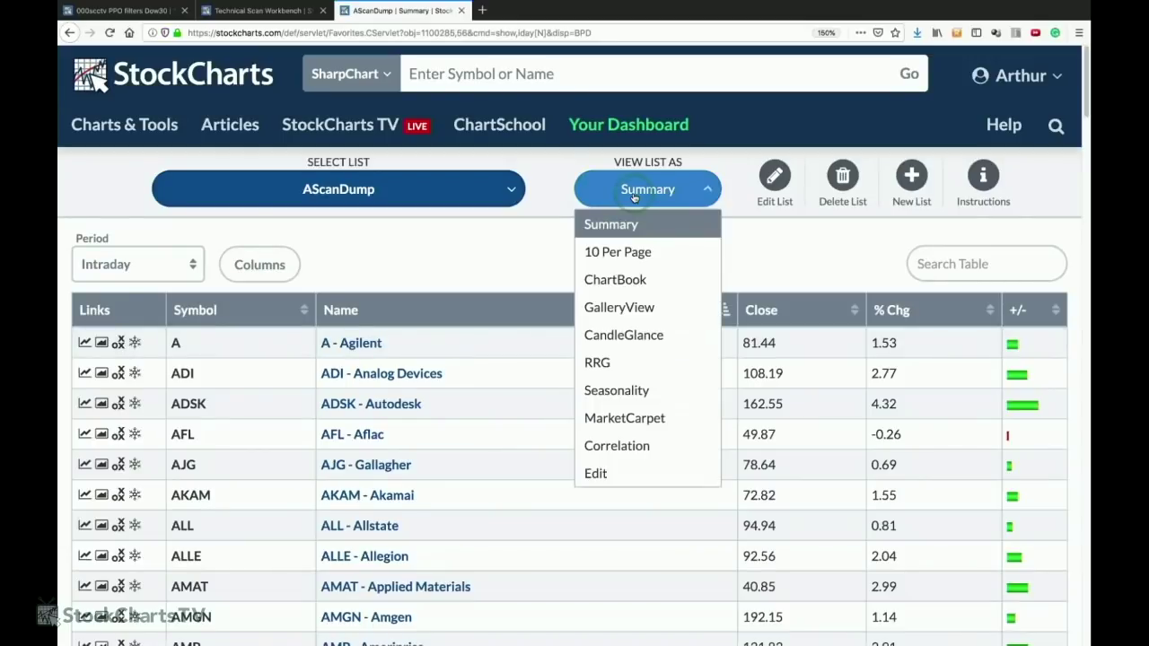
click(617, 334)
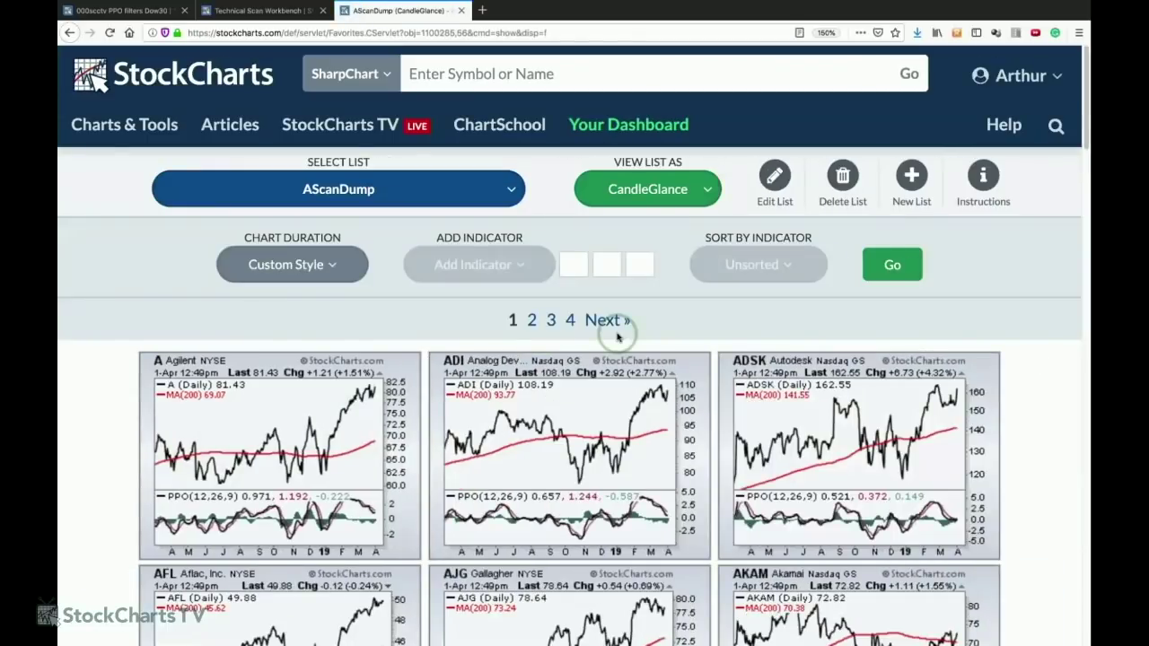
scroll(617, 337, down, 3)
scroll(617, 337, down, 5)
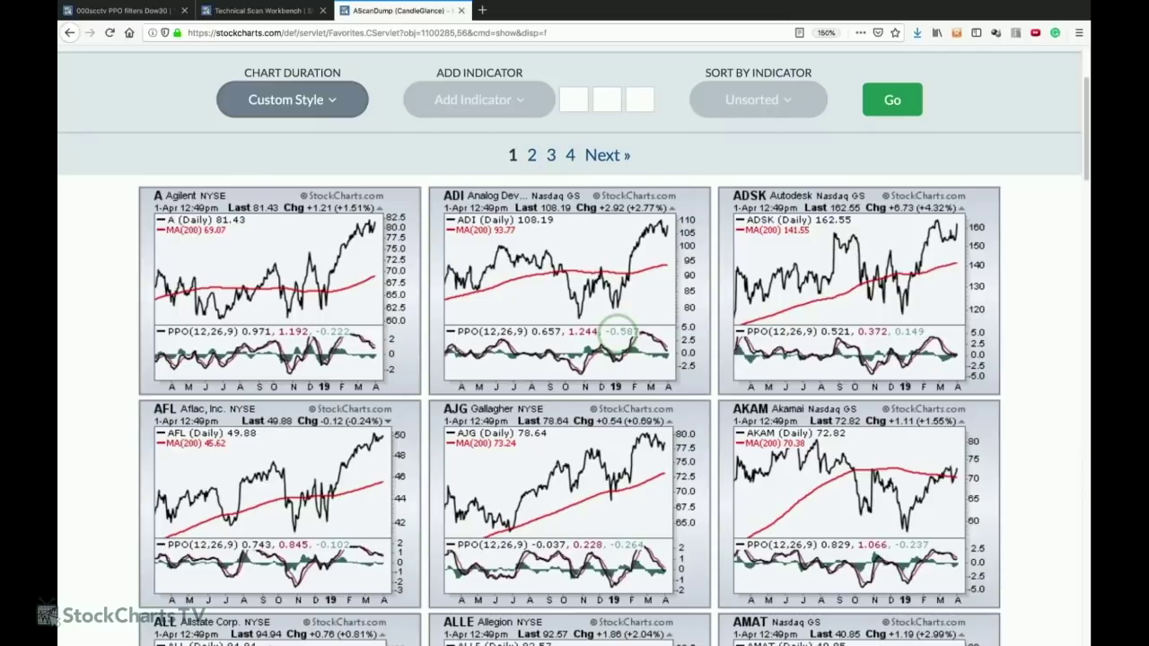
scroll(618, 333, down, 2)
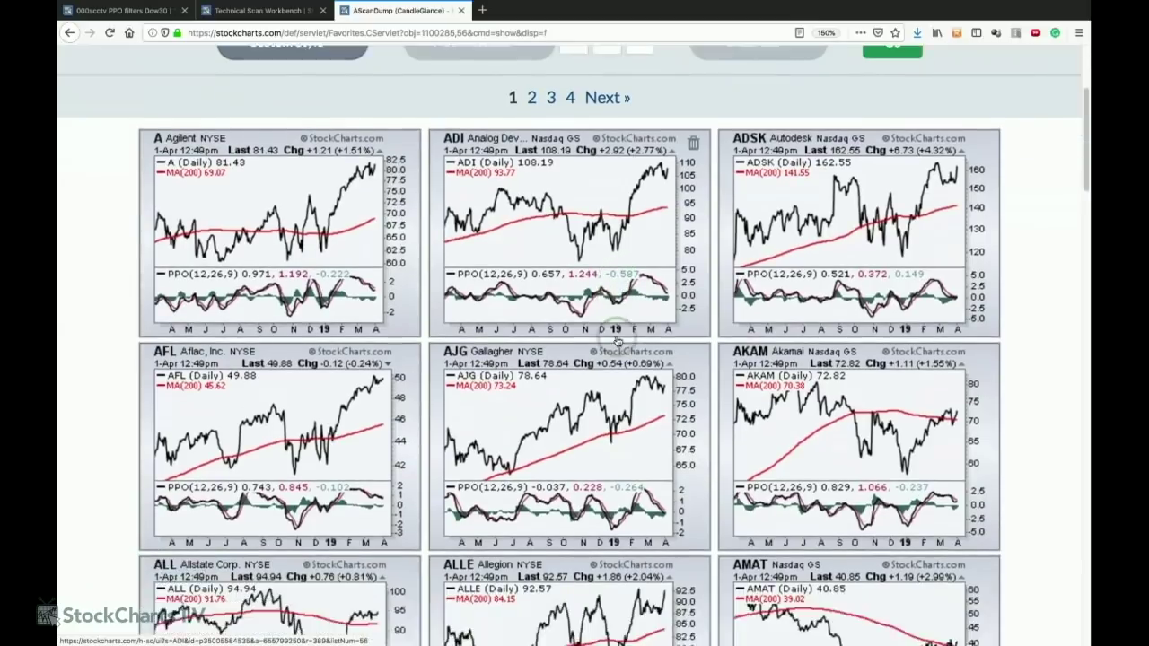
scroll(617, 341, down, 2)
scroll(619, 336, up, 6)
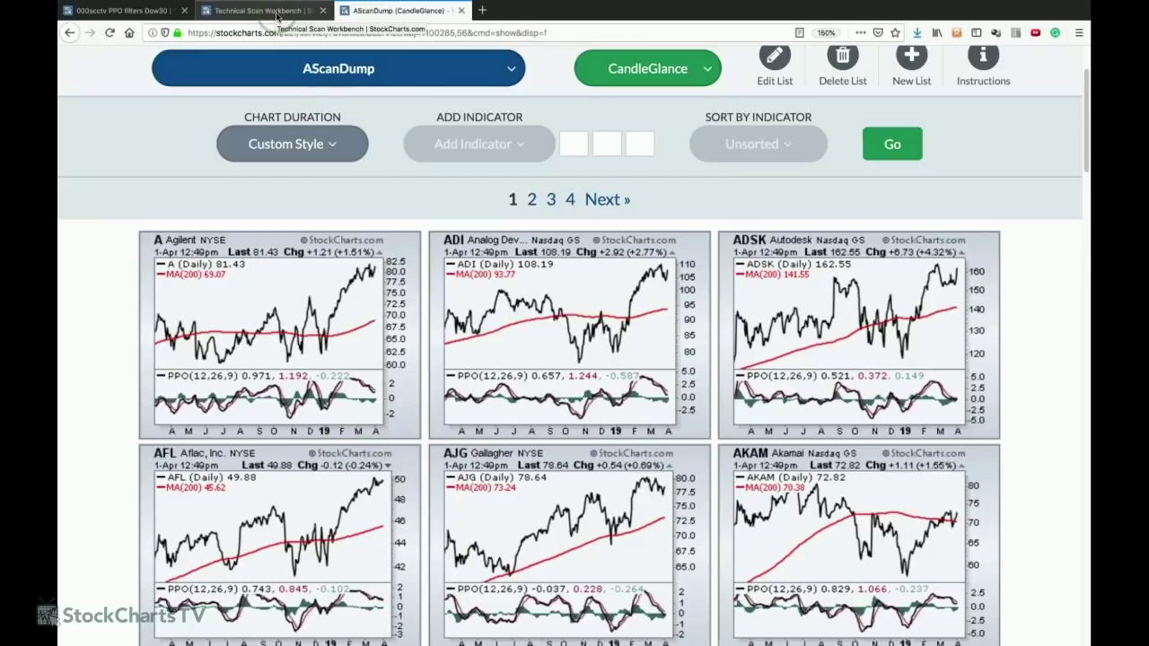
- Return to the 000scctv PPO filters Dow30 ChartList and review the MACD 015 Boeing chart and the Verizon chart
click(154, 12)
scroll(495, 297, up, 10)
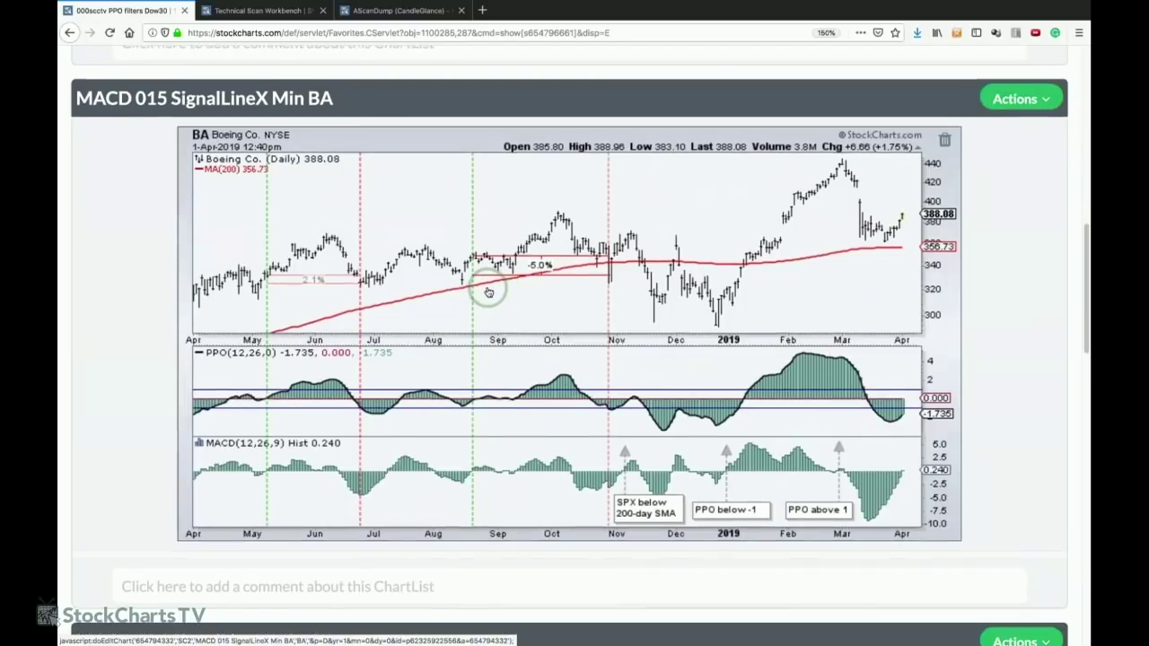
scroll(489, 294, up, 1)
scroll(489, 295, up, 5)
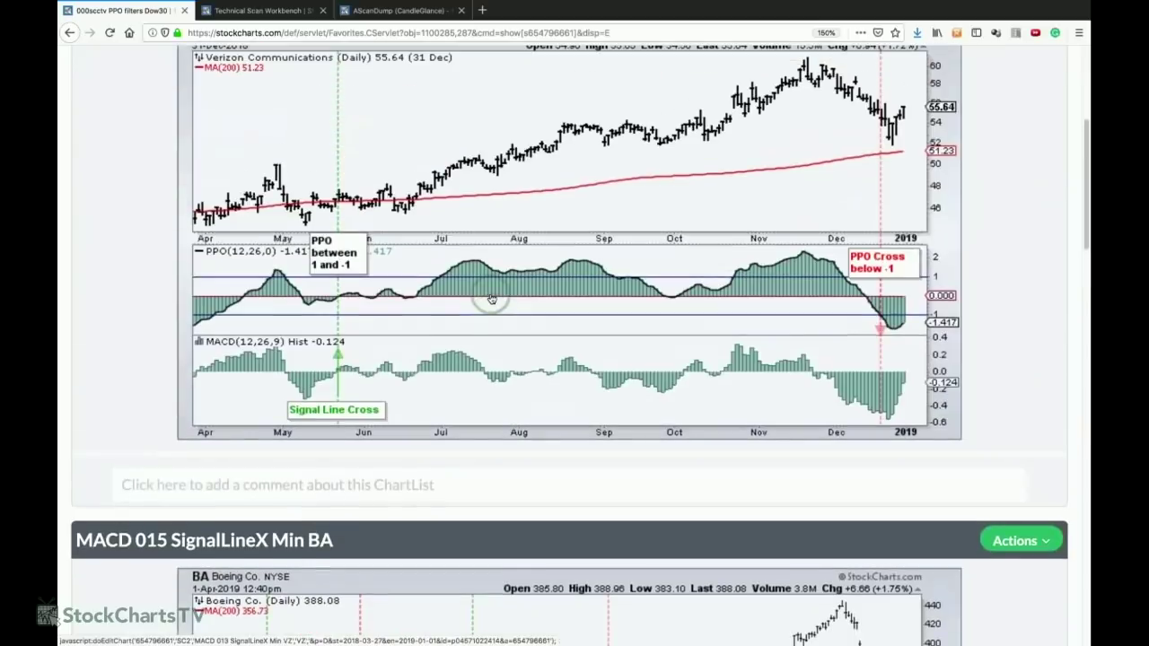
- Open the MACD 013 SignalLineX Min VZ chart for editing and go to its indicator settings
scroll(489, 287, up, 2)
click(485, 277)
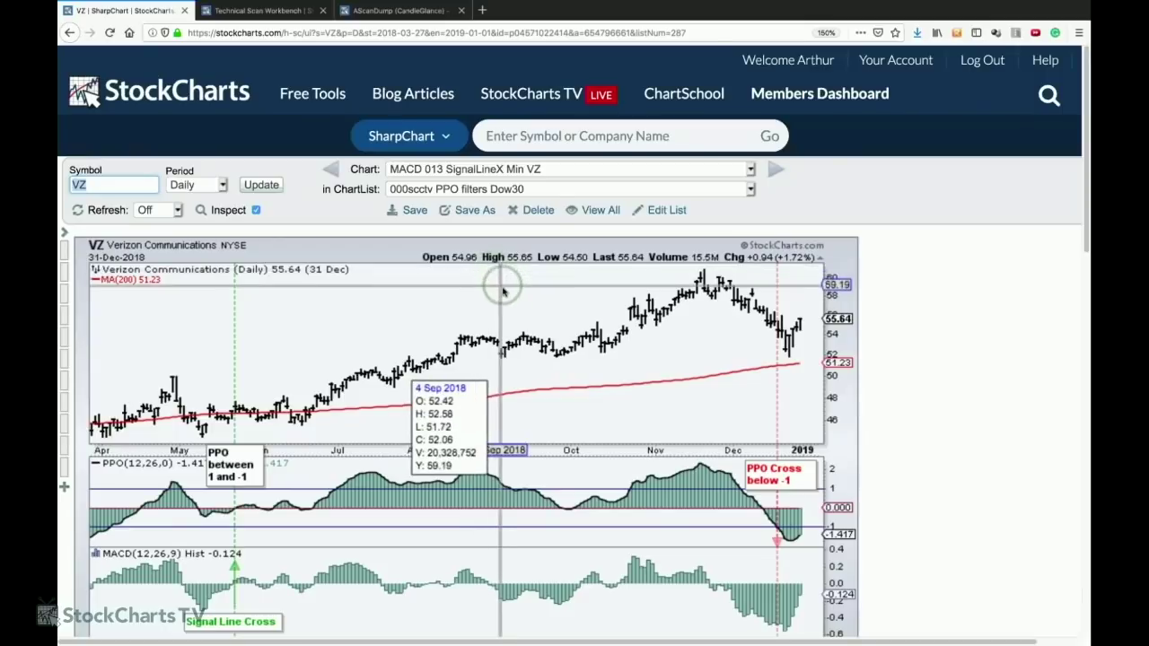
scroll(507, 287, down, 2)
scroll(509, 287, down, 5)
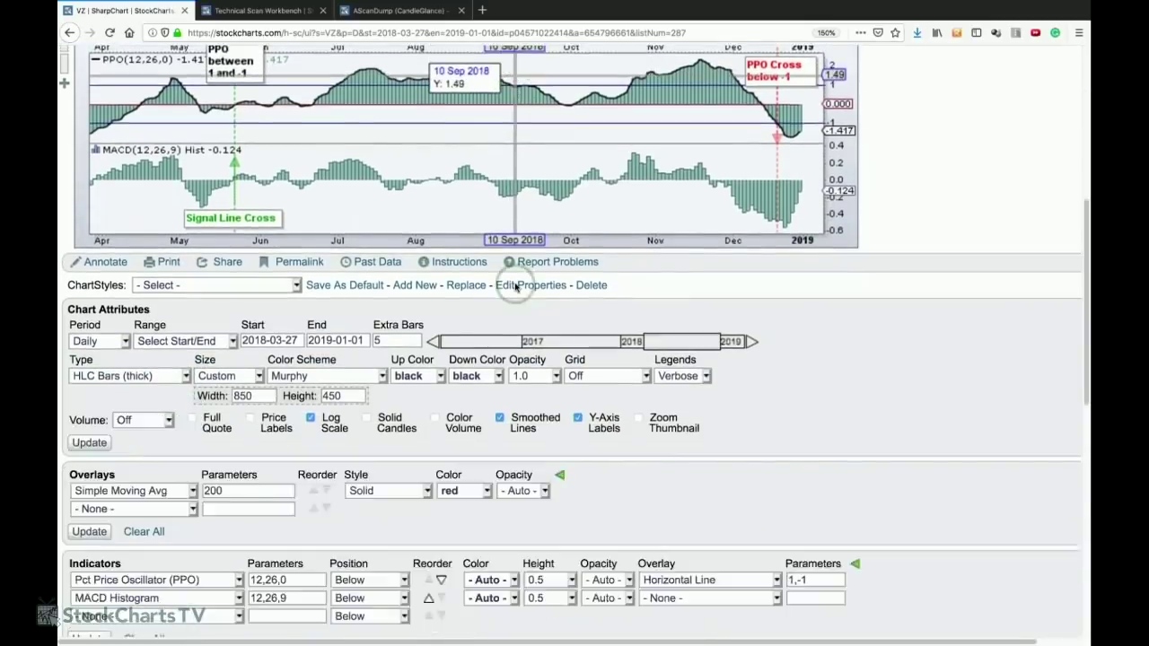
scroll(516, 287, down, 2)
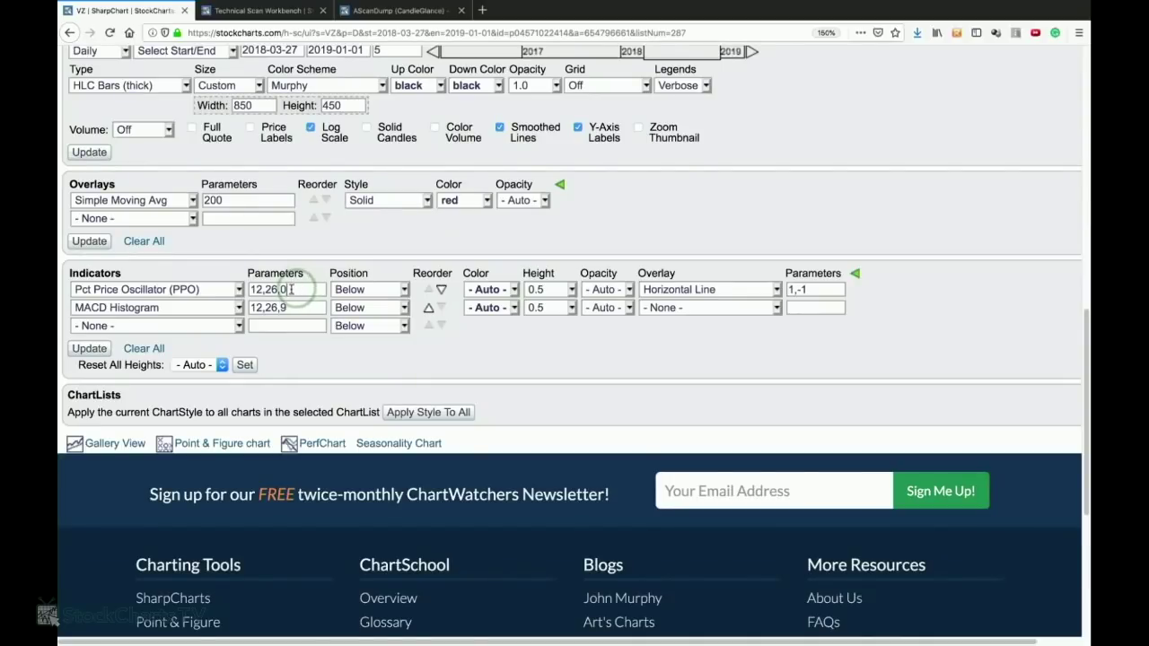
- Set the Pct Price Oscillator (PPO) parameters of the Verizon chart to 5,30,5
drag(296, 288, 252, 285)
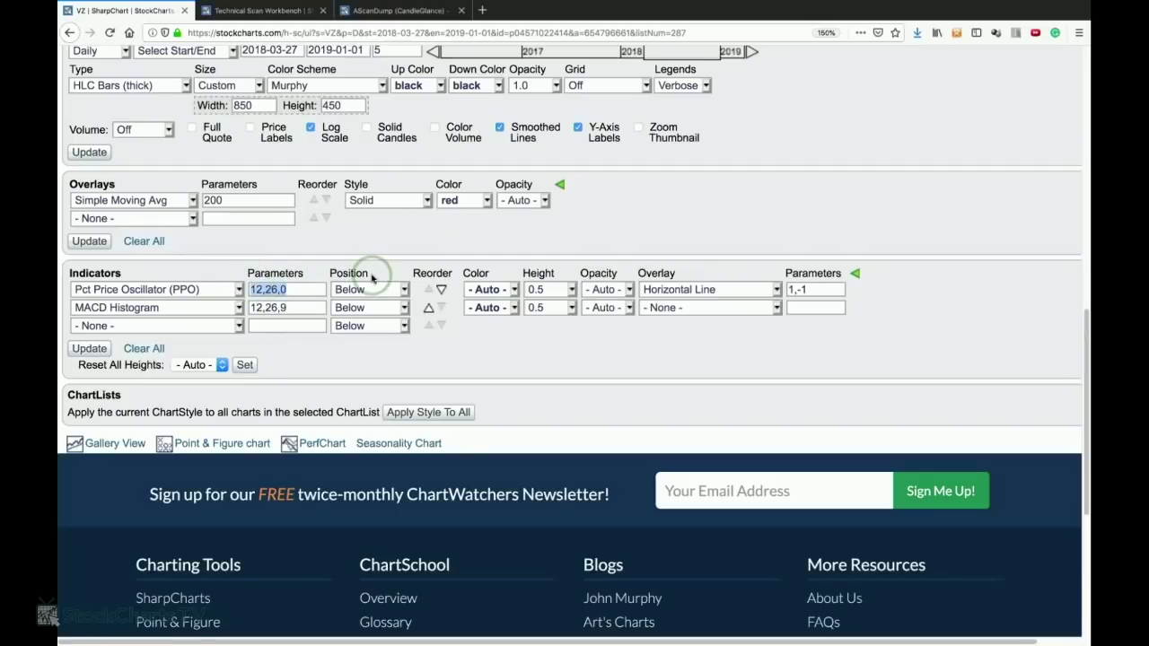
text(3,)
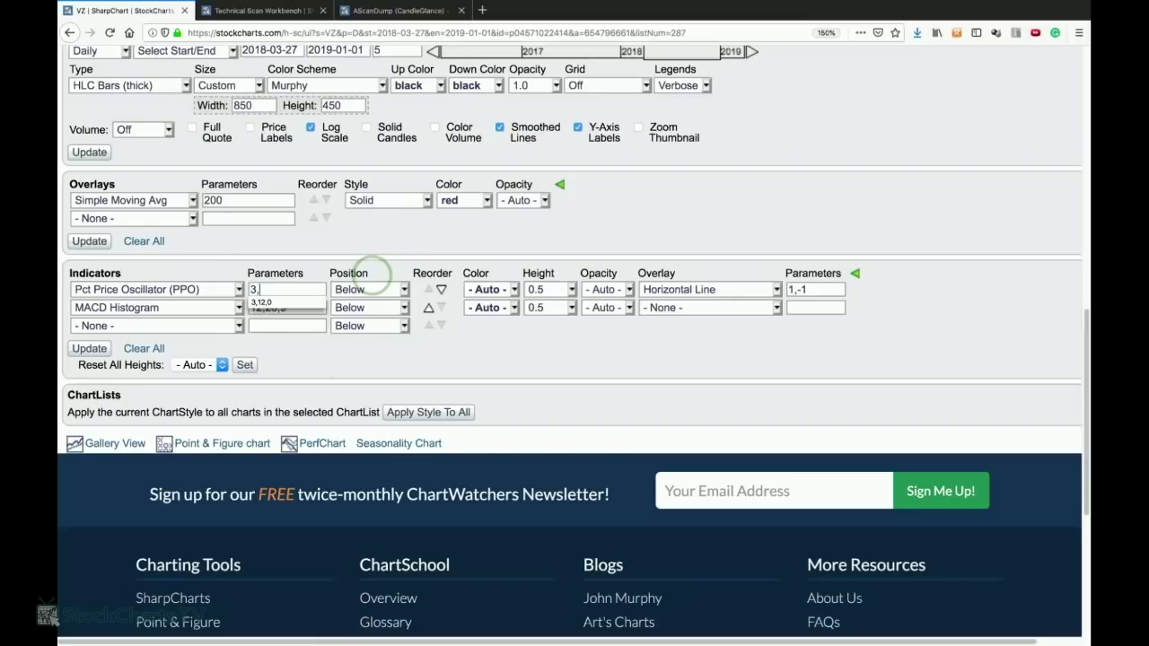
text(39,)
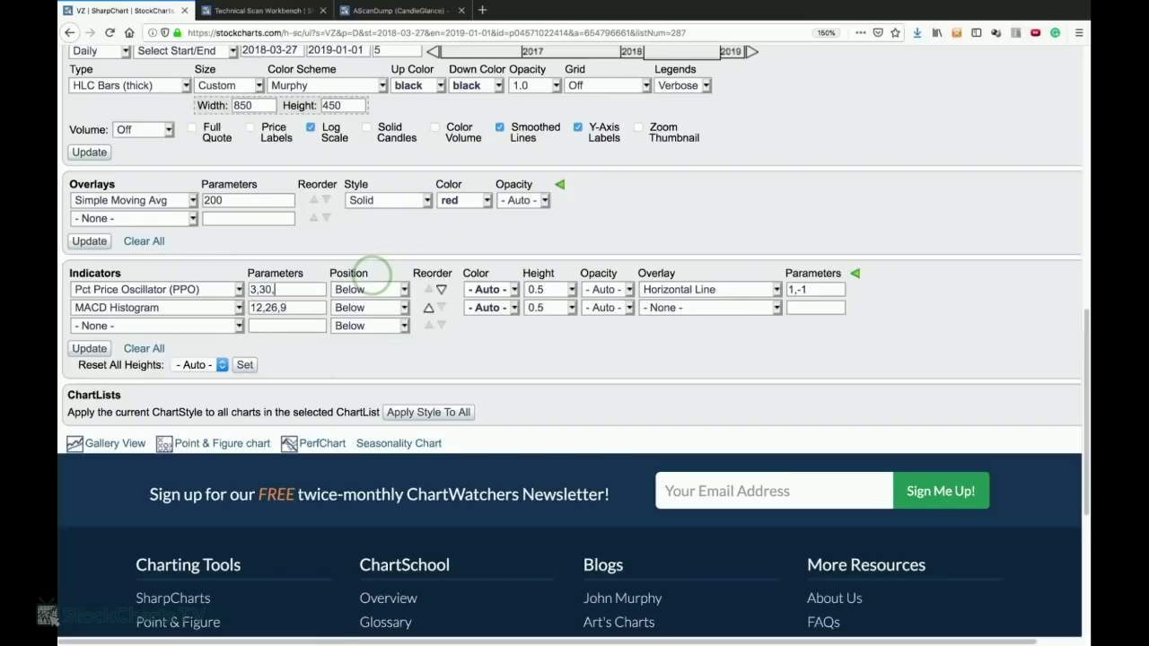
text(5)
drag(325, 307, 254, 306)
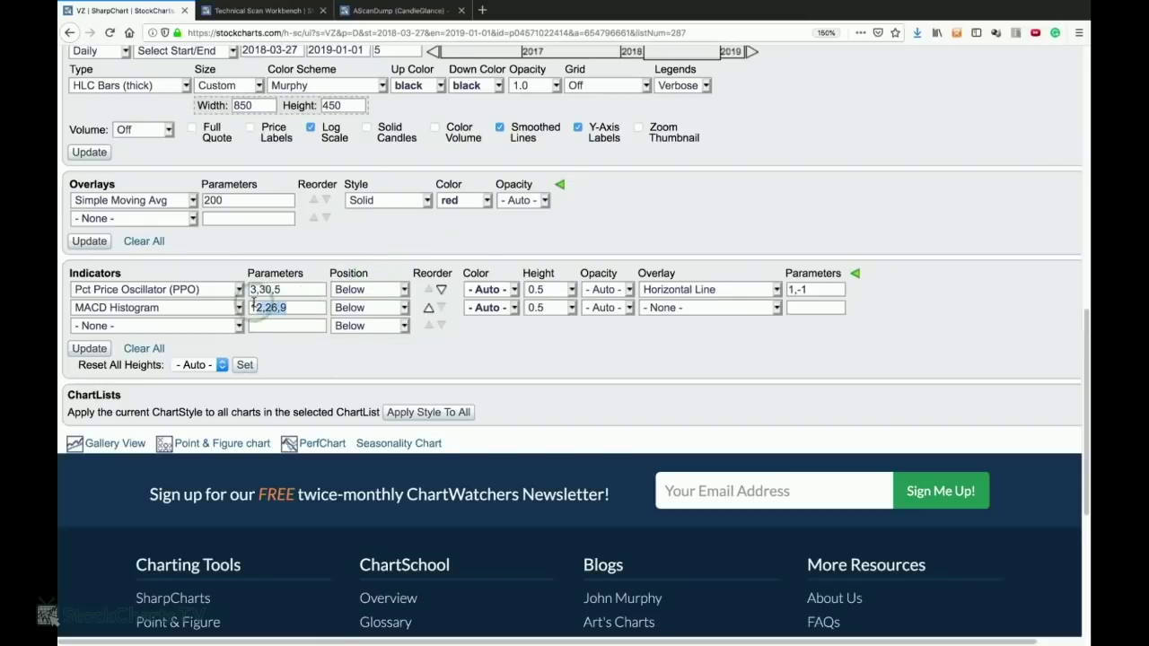
double_click(254, 289)
text(5)
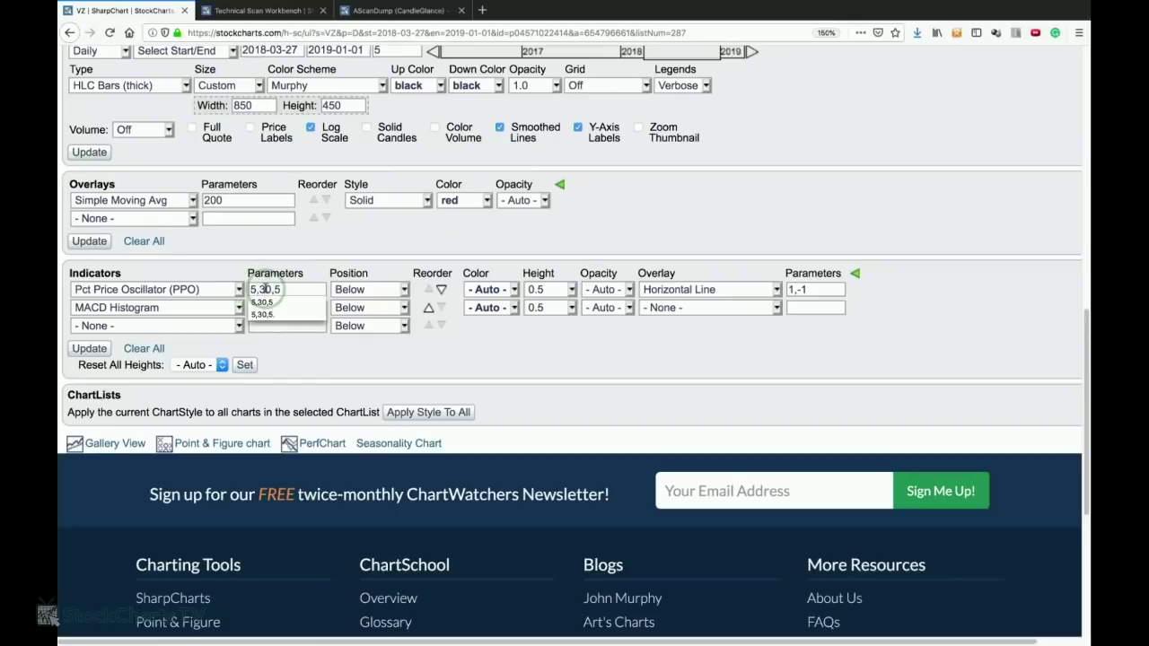
right_click(267, 290)
click(269, 308)
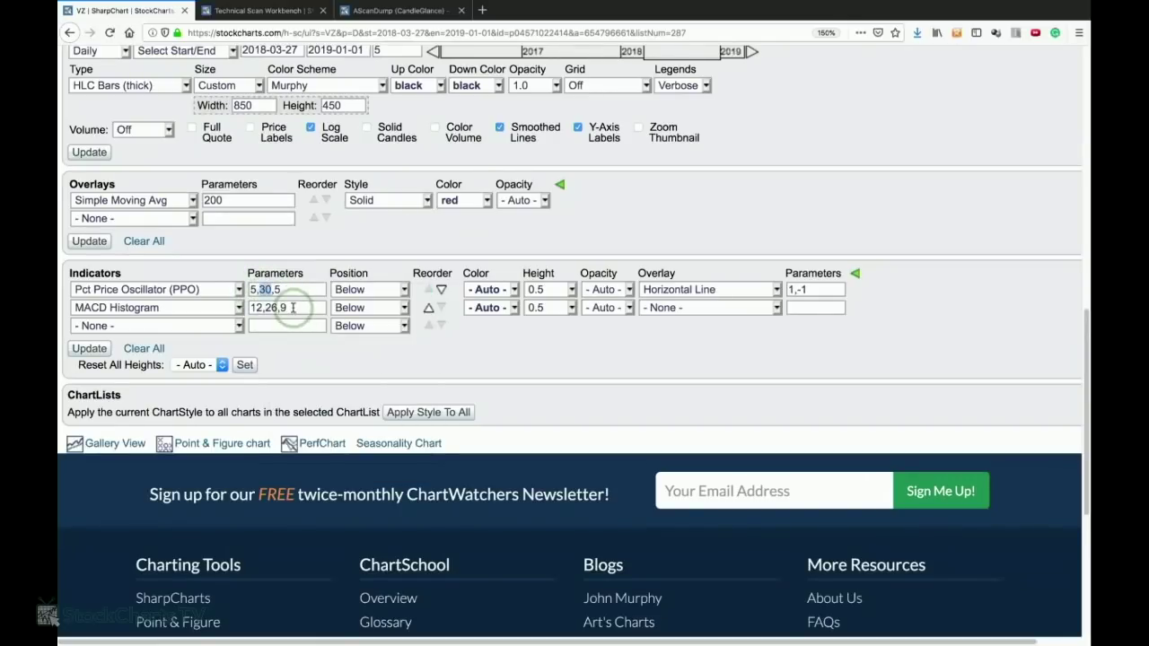
- Set the MACD Histogram parameters to 5,30,5, update the Verizon chart and review it
drag(292, 308, 251, 307)
text(5,)
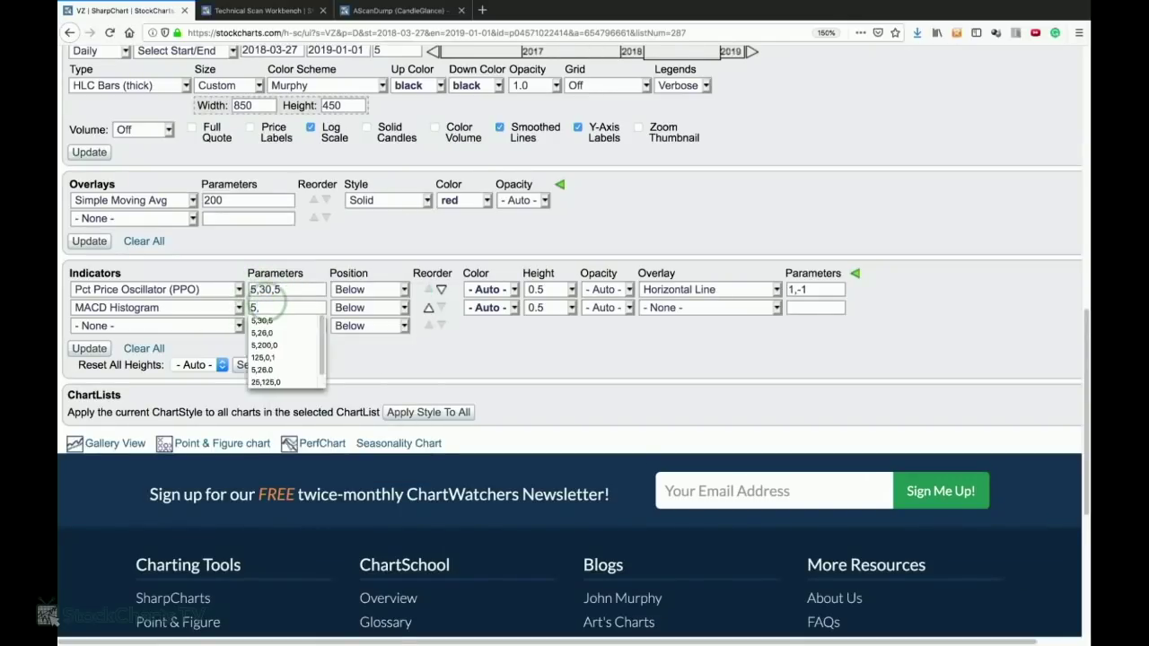
text(30,5)
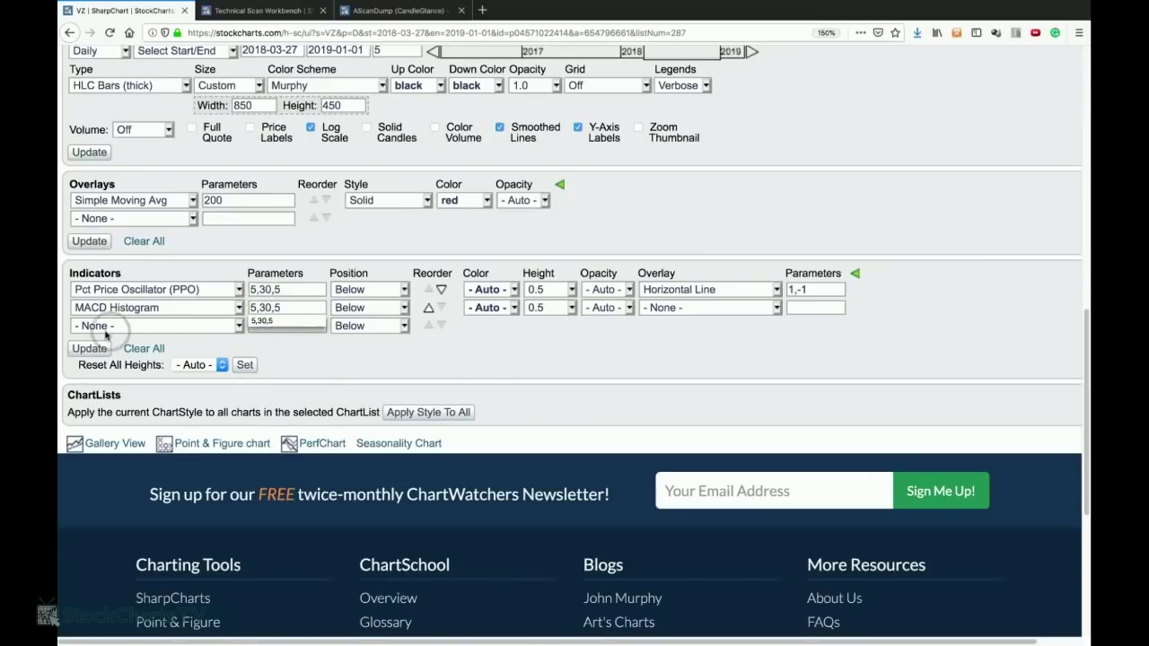
click(89, 349)
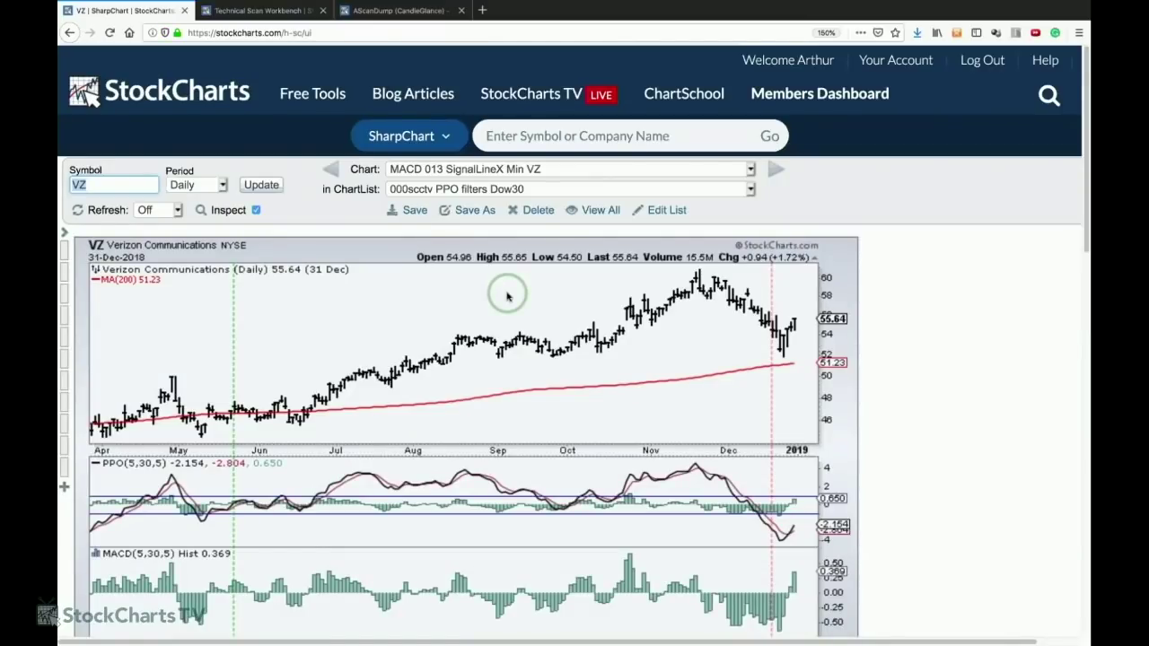
scroll(504, 296, down, 3)
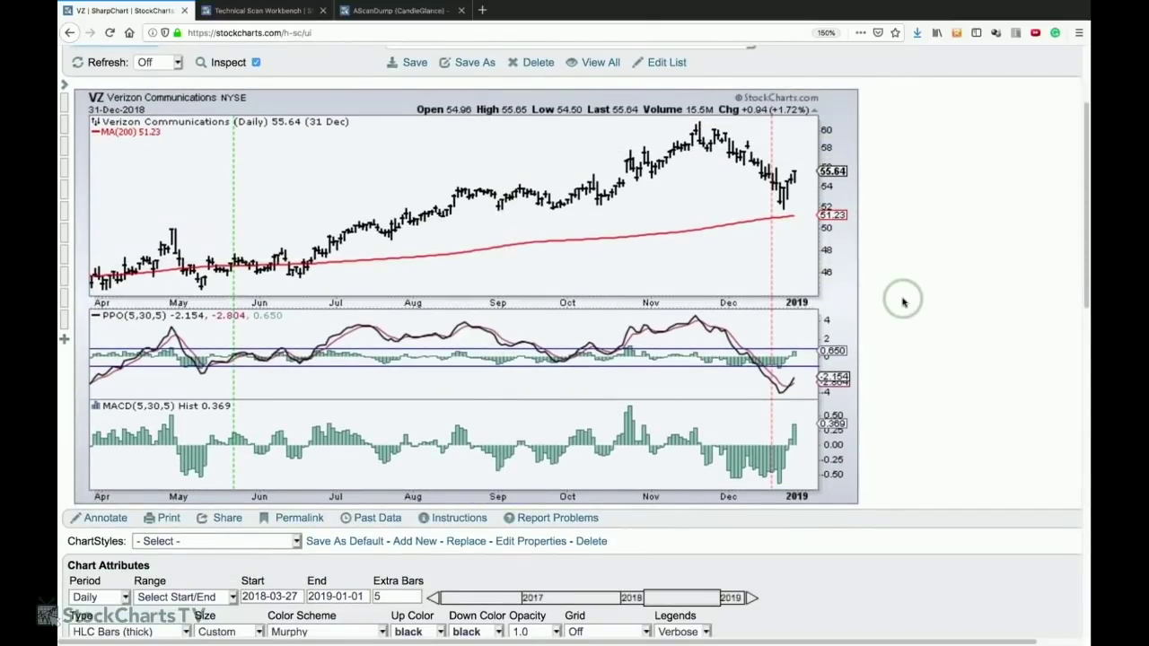
scroll(903, 306, down, 2)
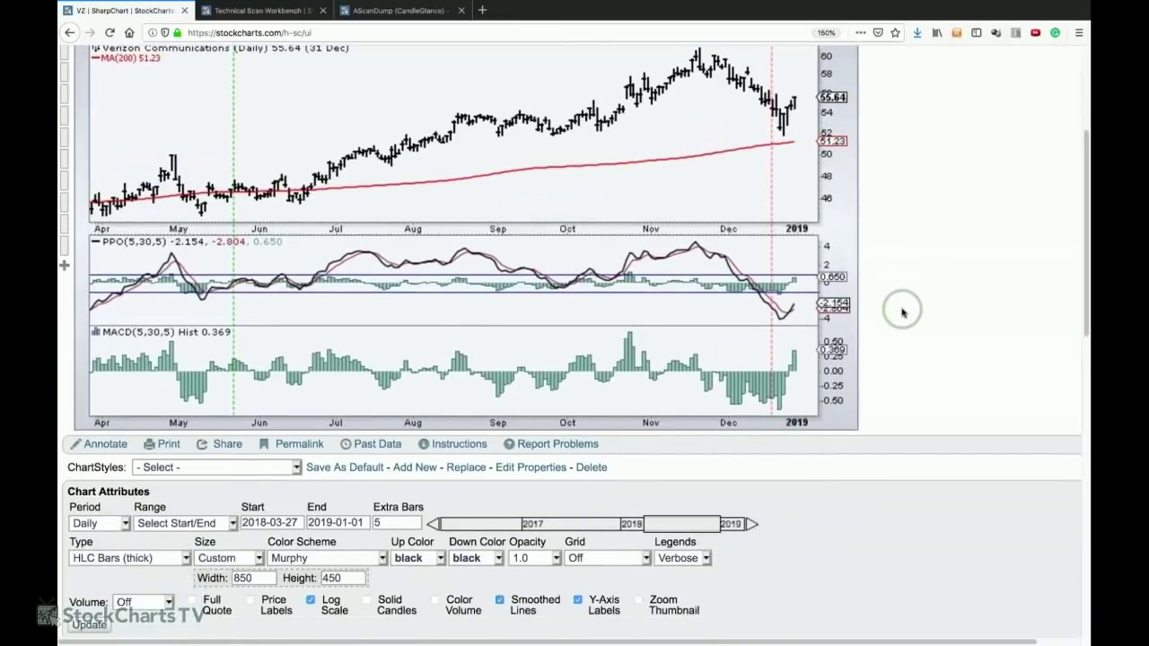
- Reset the PPO indicator to its default 12,26,9 parameters by switching to On Balance Volume and back
scroll(902, 309, down, 9)
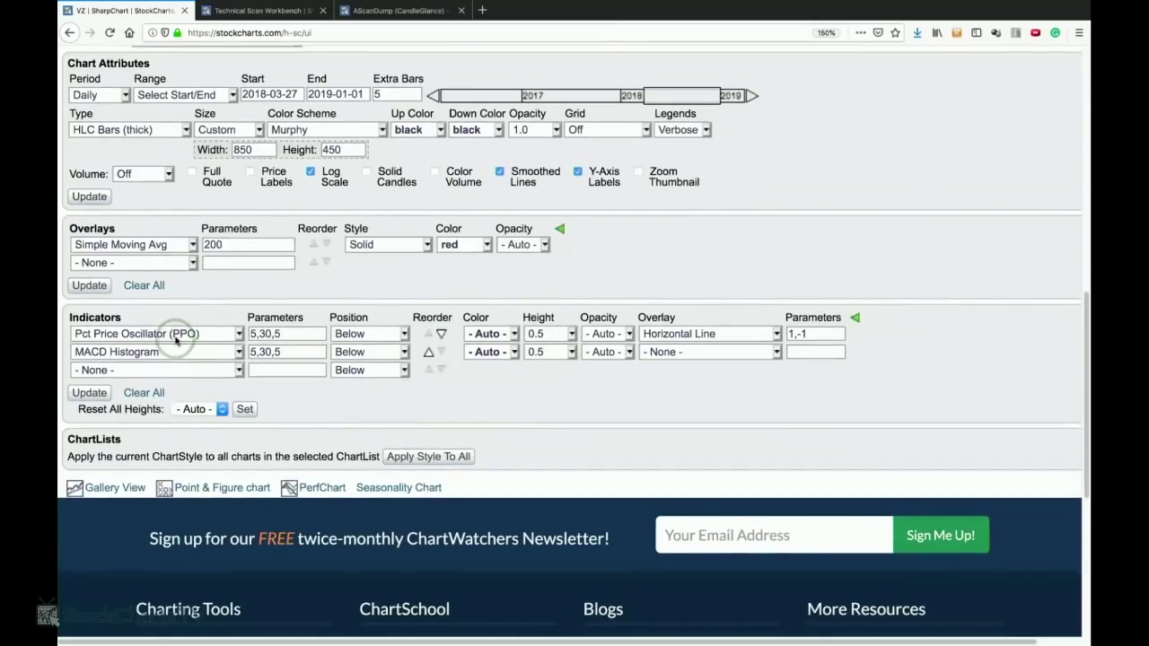
click(157, 333)
click(175, 320)
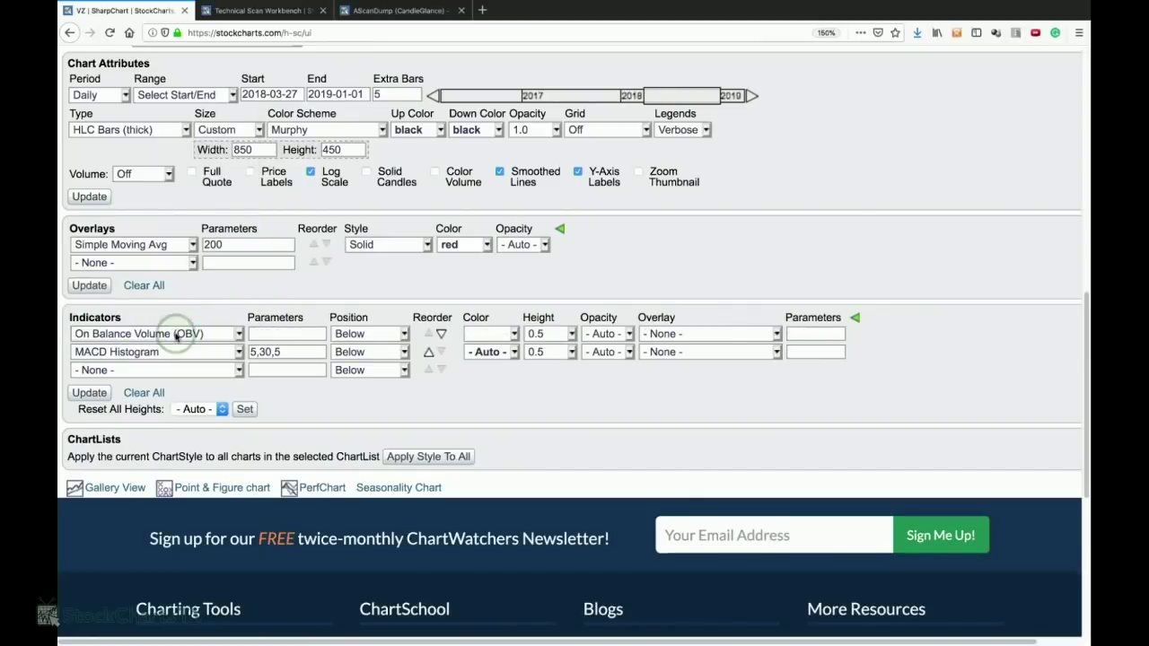
click(175, 333)
scroll(175, 323, down, 1)
click(175, 320)
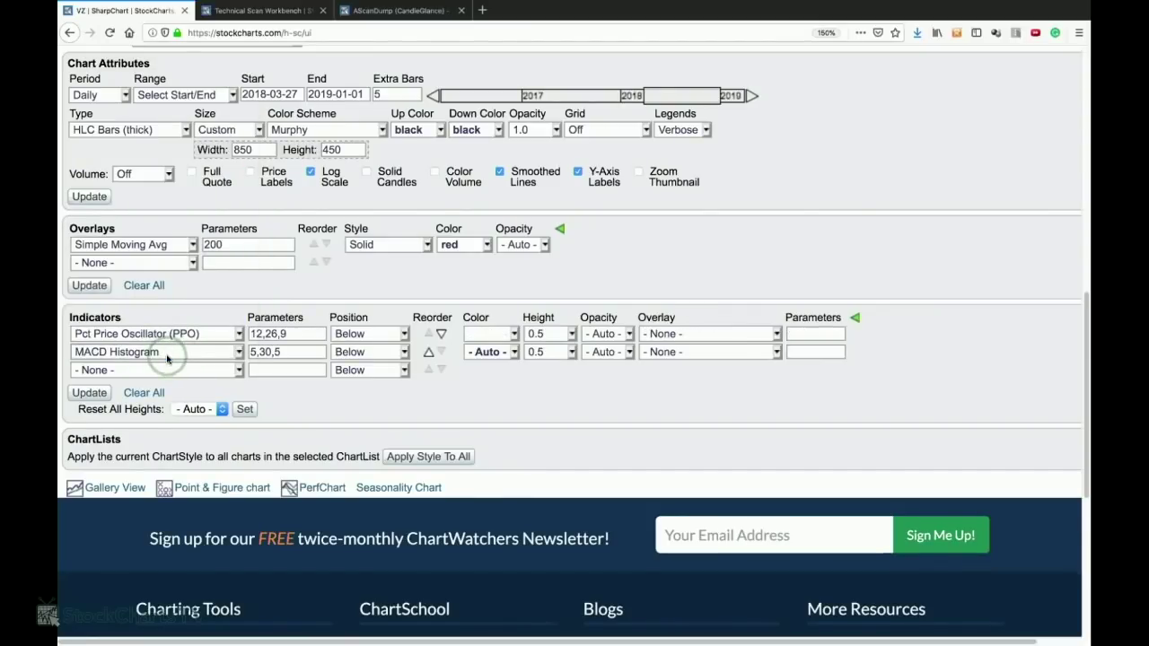
- Reset the MACD Histogram to its default 12,26,9 parameters, update the Verizon chart and review the indicators
click(161, 353)
click(162, 339)
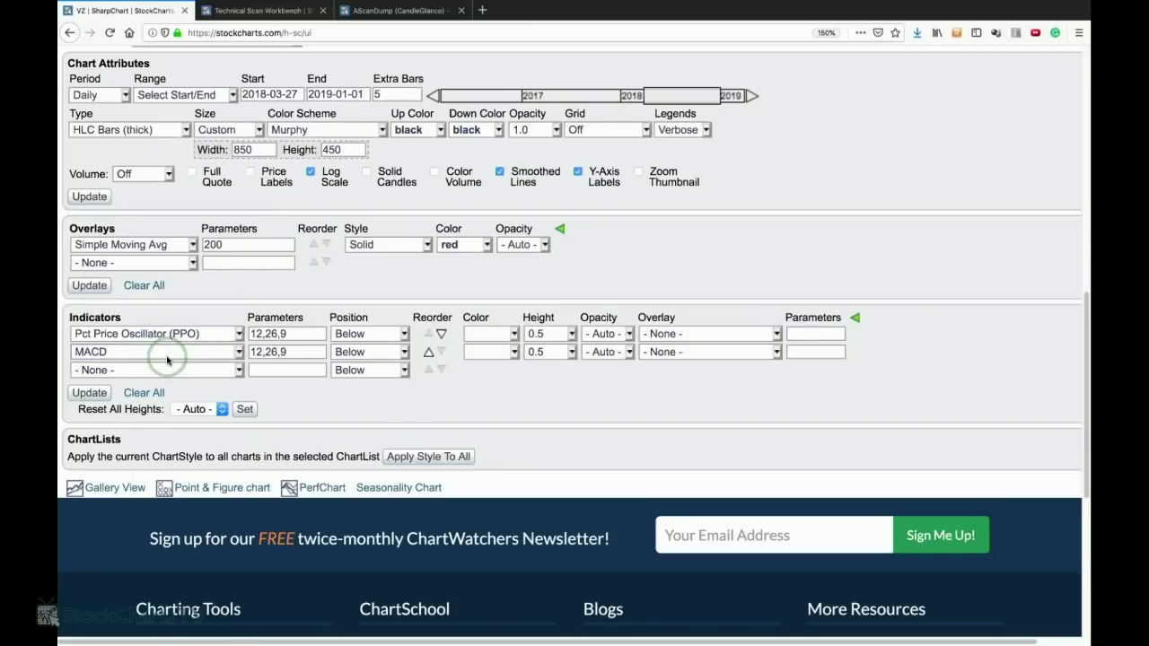
click(162, 352)
scroll(164, 339, down, 1)
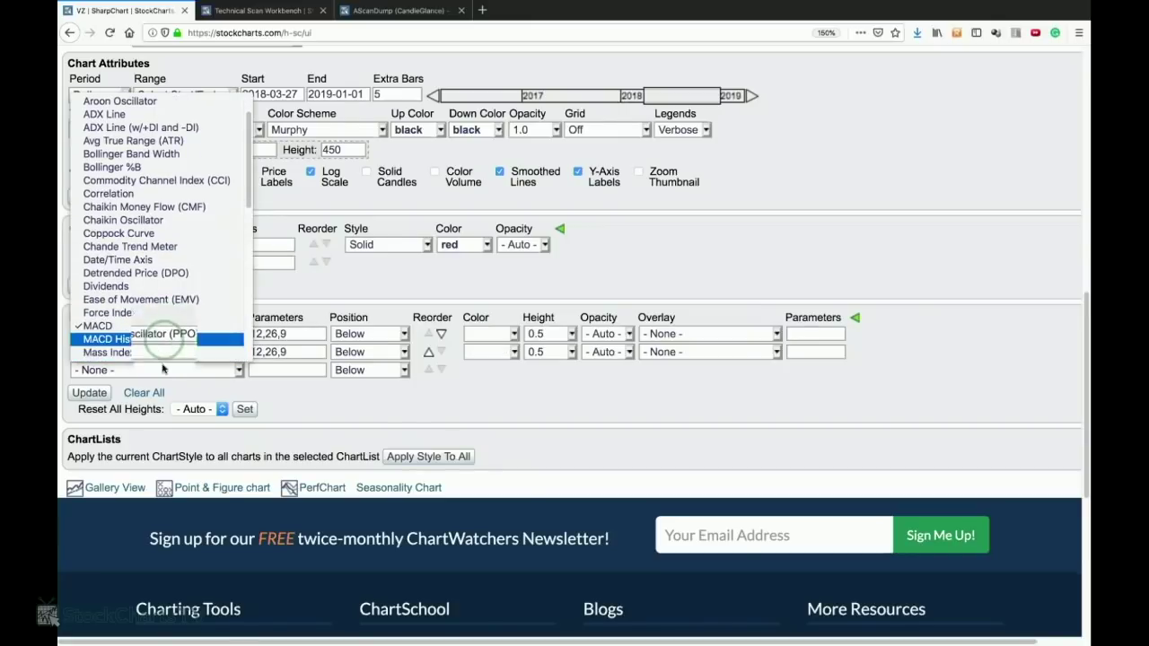
click(164, 339)
click(89, 392)
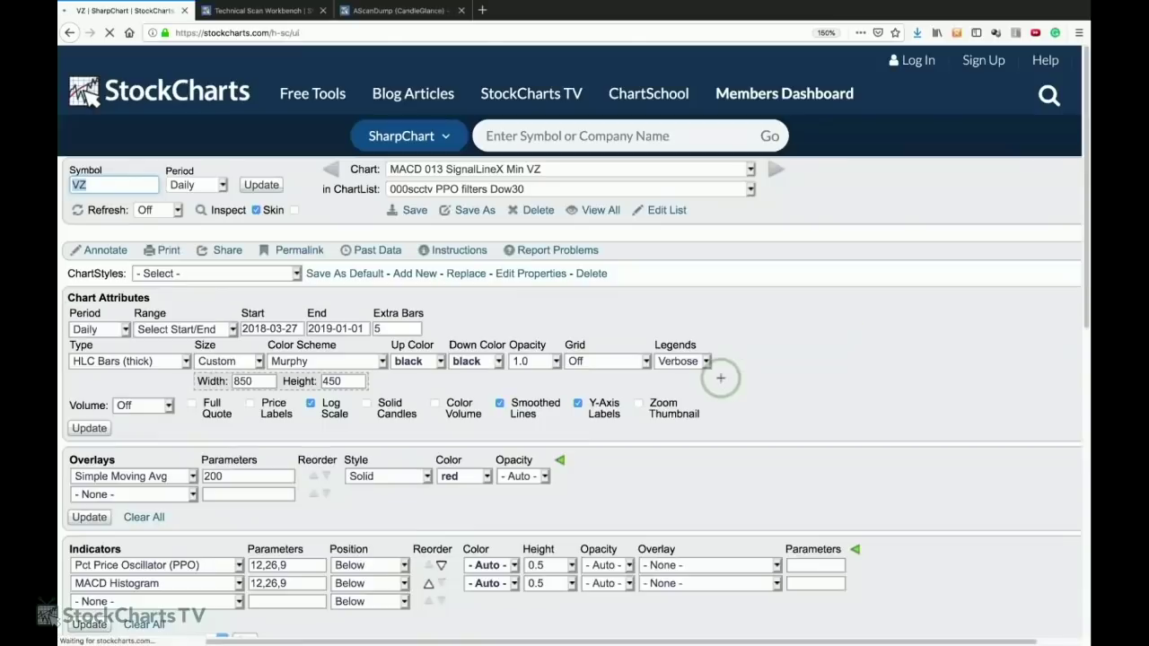
scroll(730, 384, down, 2)
scroll(890, 354, down, 1)
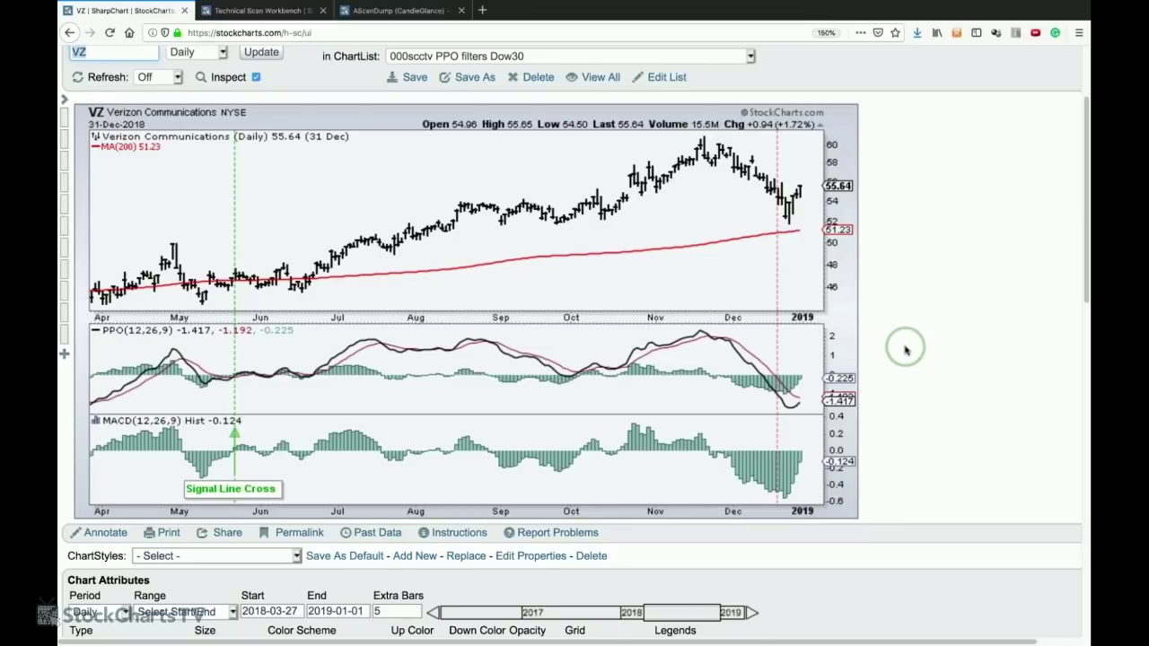
- Change the chart symbol to CAT and update the chart
scroll(906, 359, up, 3)
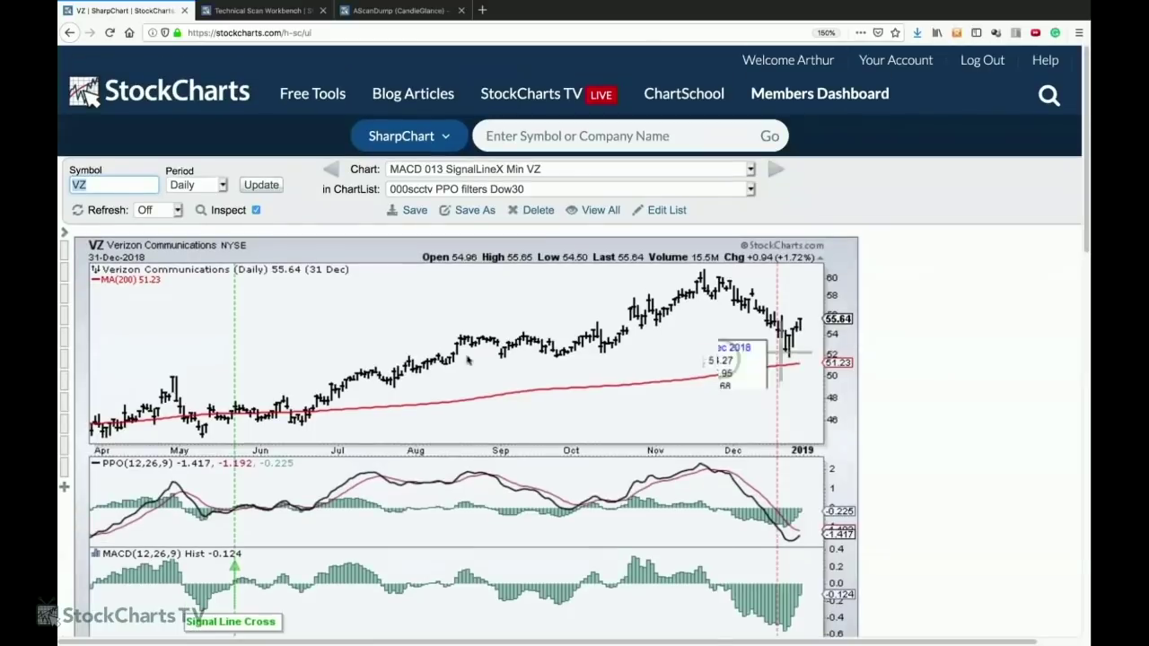
text(cat)
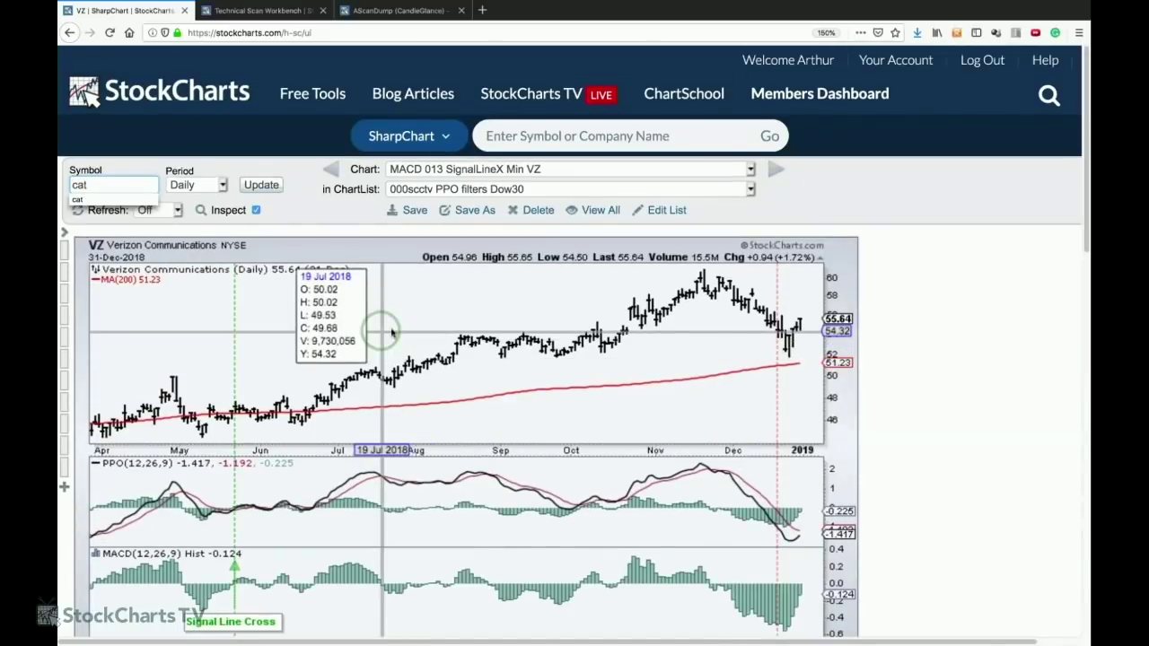
click(261, 185)
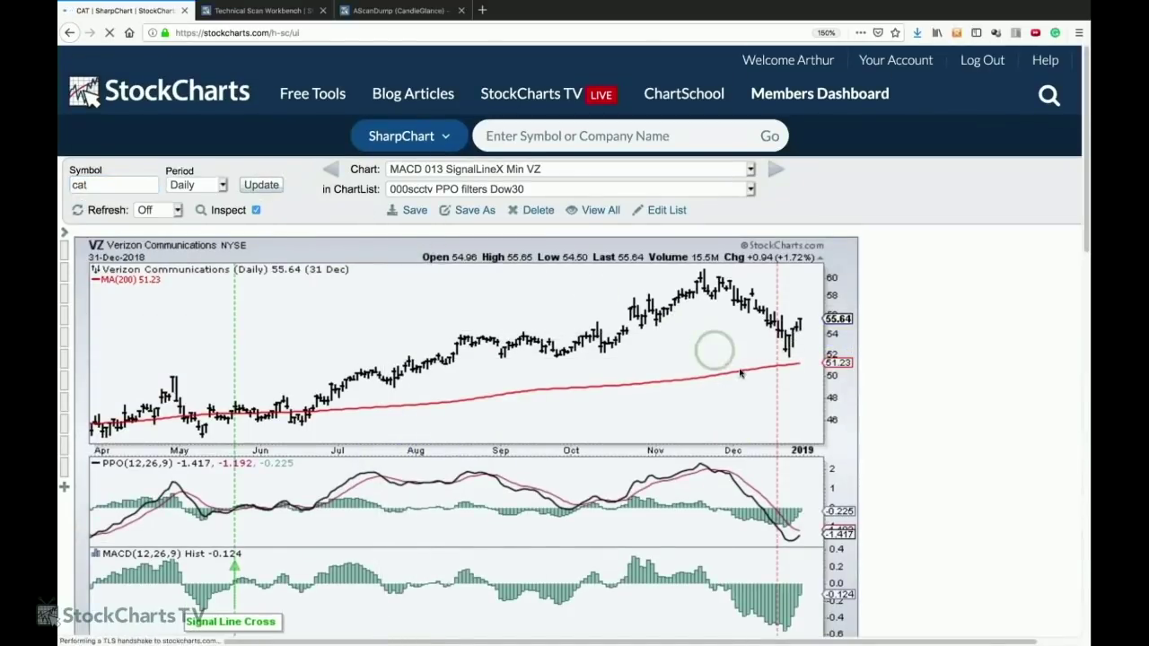
- Set the Caterpillar chart to a weekly period with a 2-year range, update it and review the PPO
scroll(739, 370, down, 5)
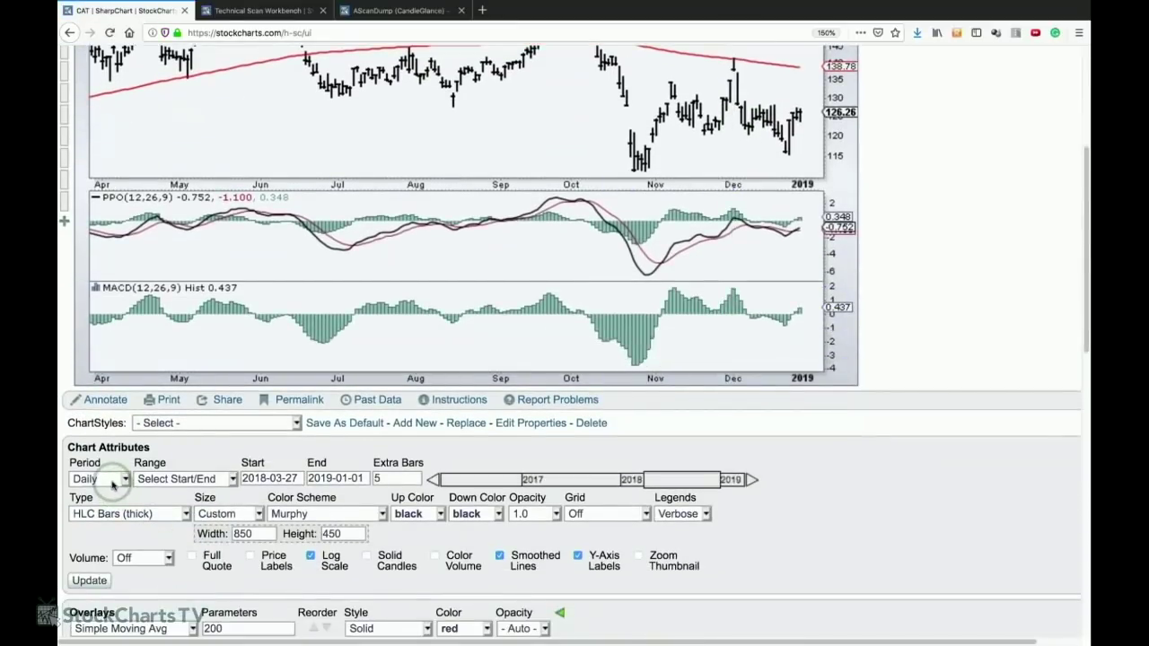
click(100, 479)
click(98, 303)
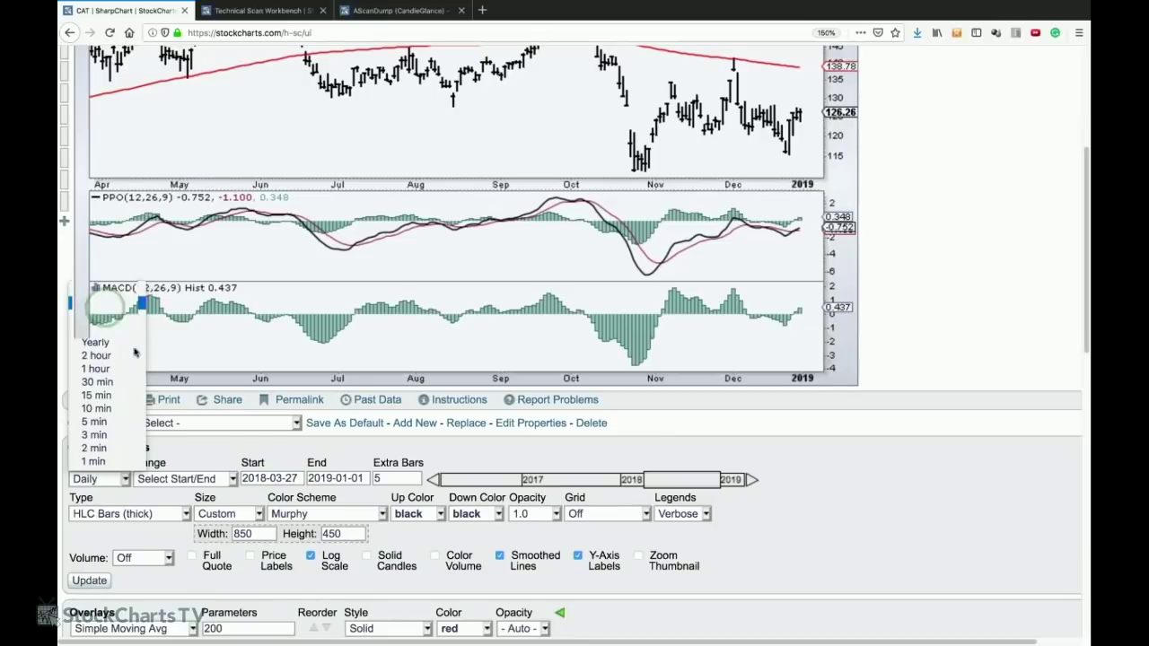
click(183, 479)
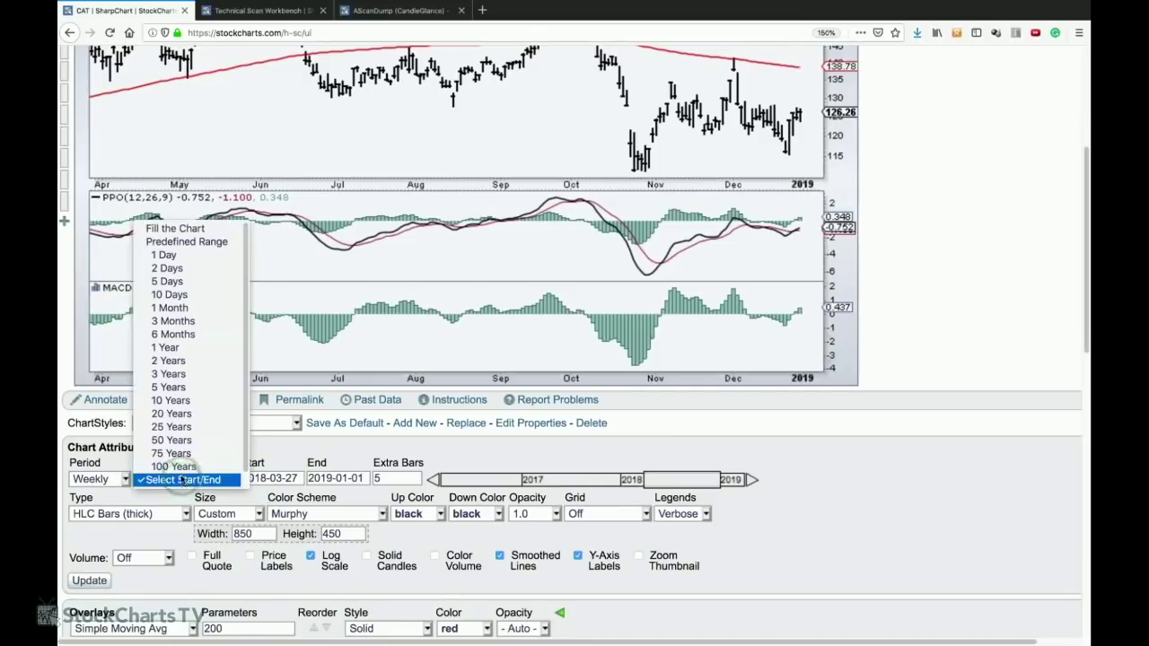
click(170, 359)
click(90, 579)
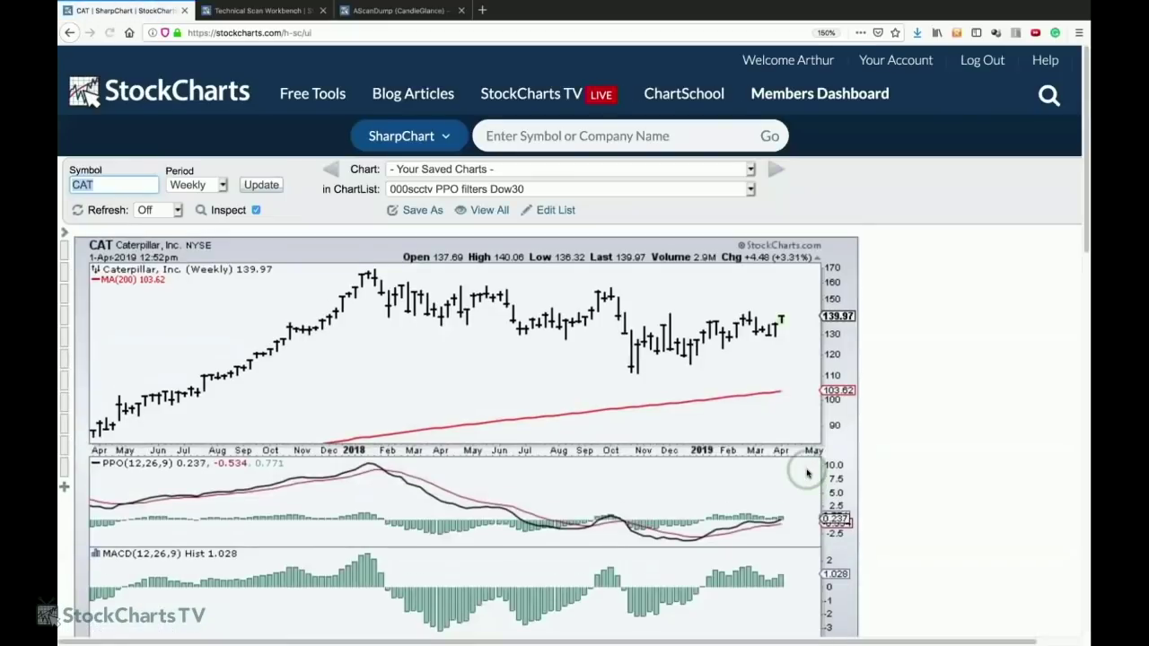
scroll(806, 473, down, 3)
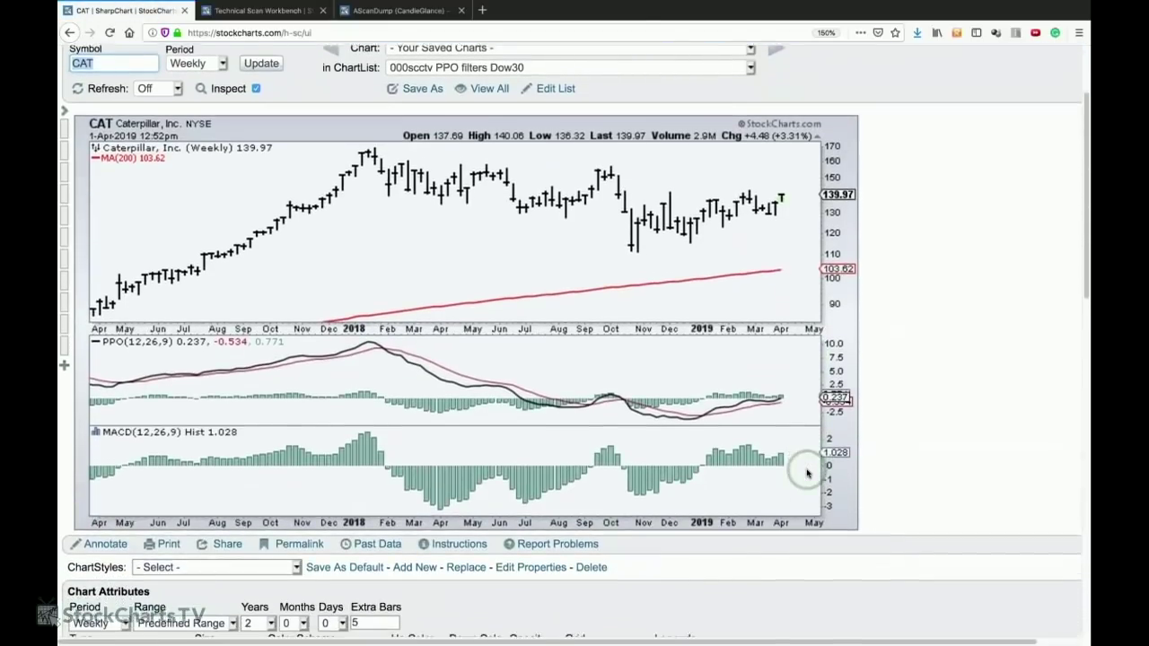
scroll(806, 473, down, 1)
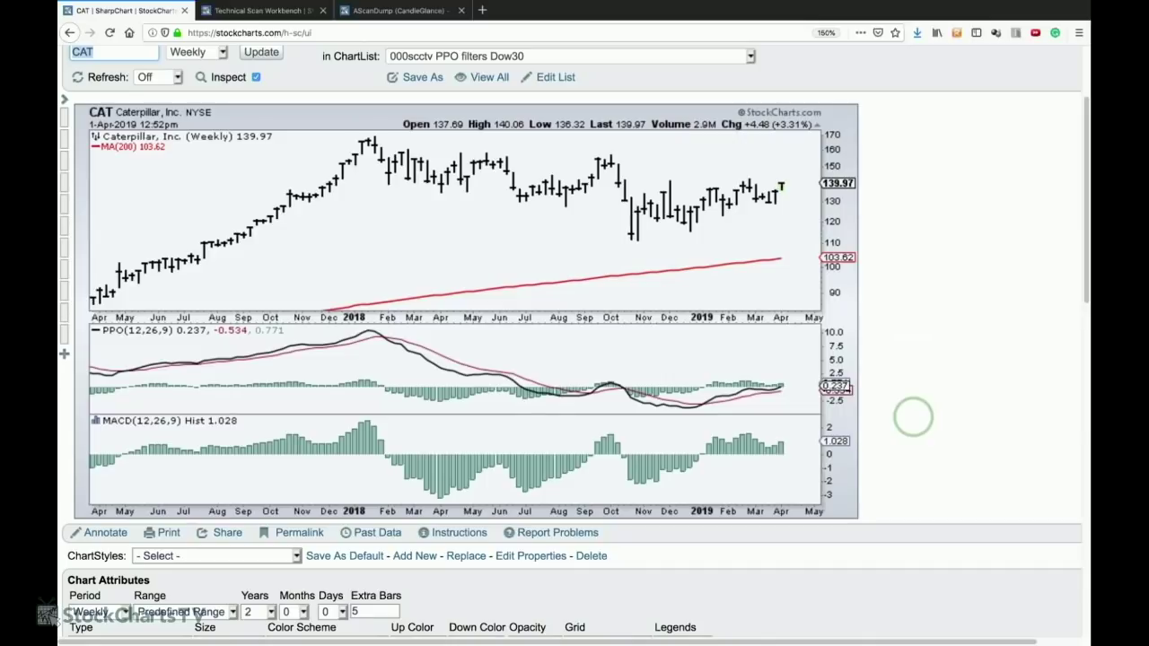
- Set the simple moving average overlay on the weekly Caterpillar chart to 40 and review the updated chart
scroll(787, 485, down, 5)
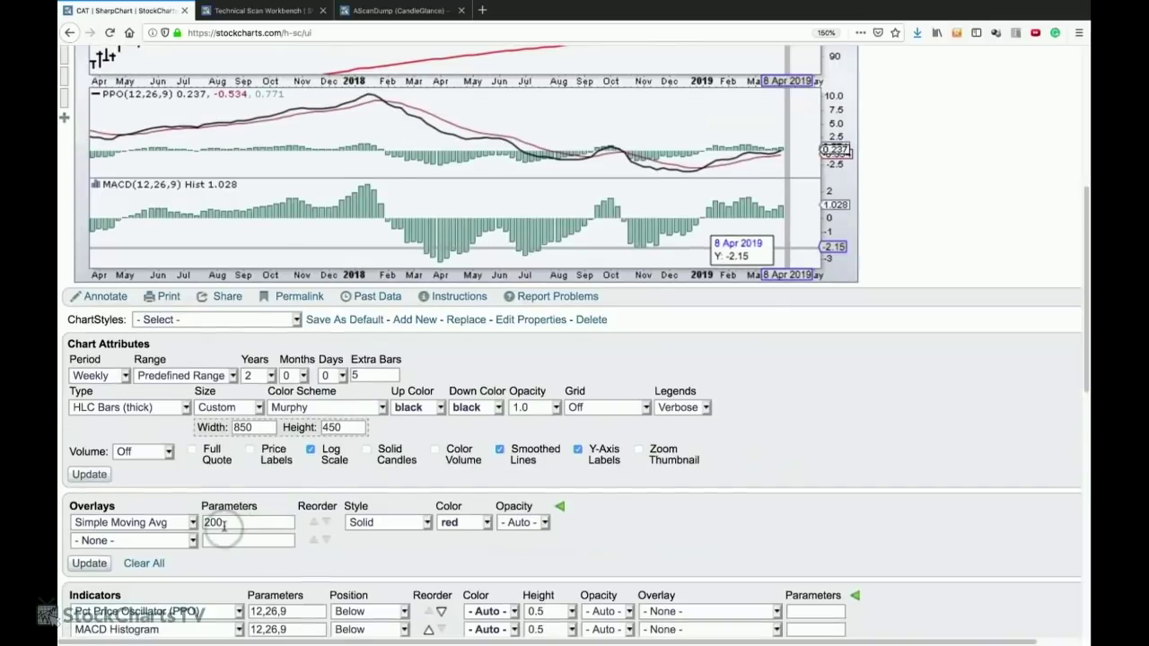
drag(223, 524, 194, 511)
text(40)
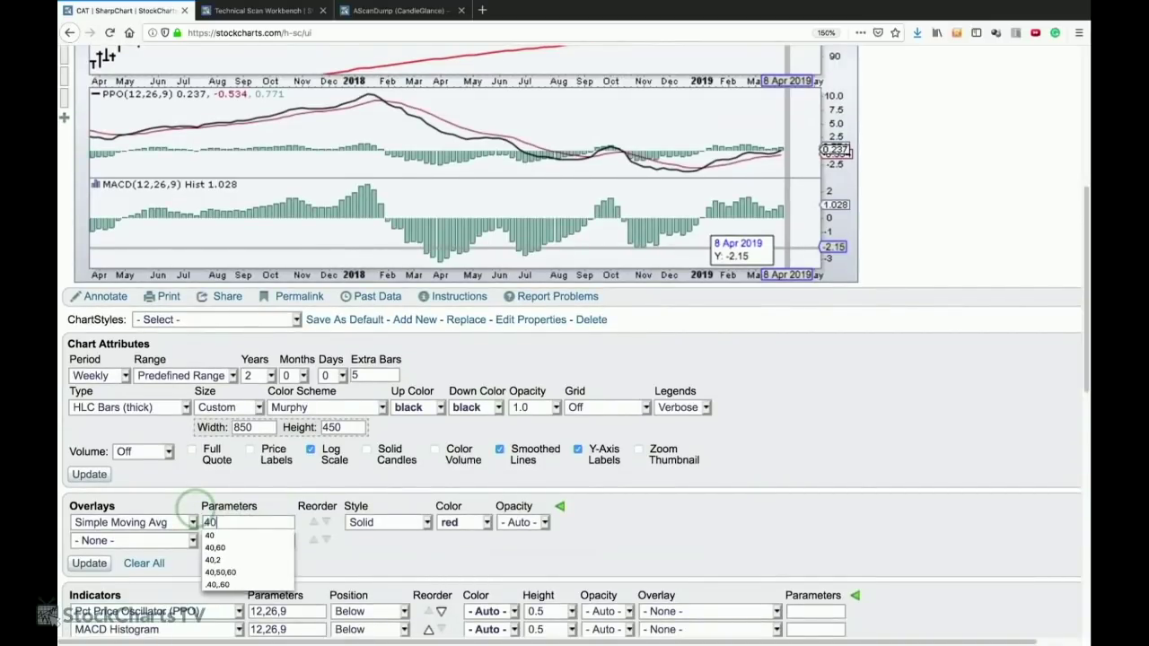
key(Return)
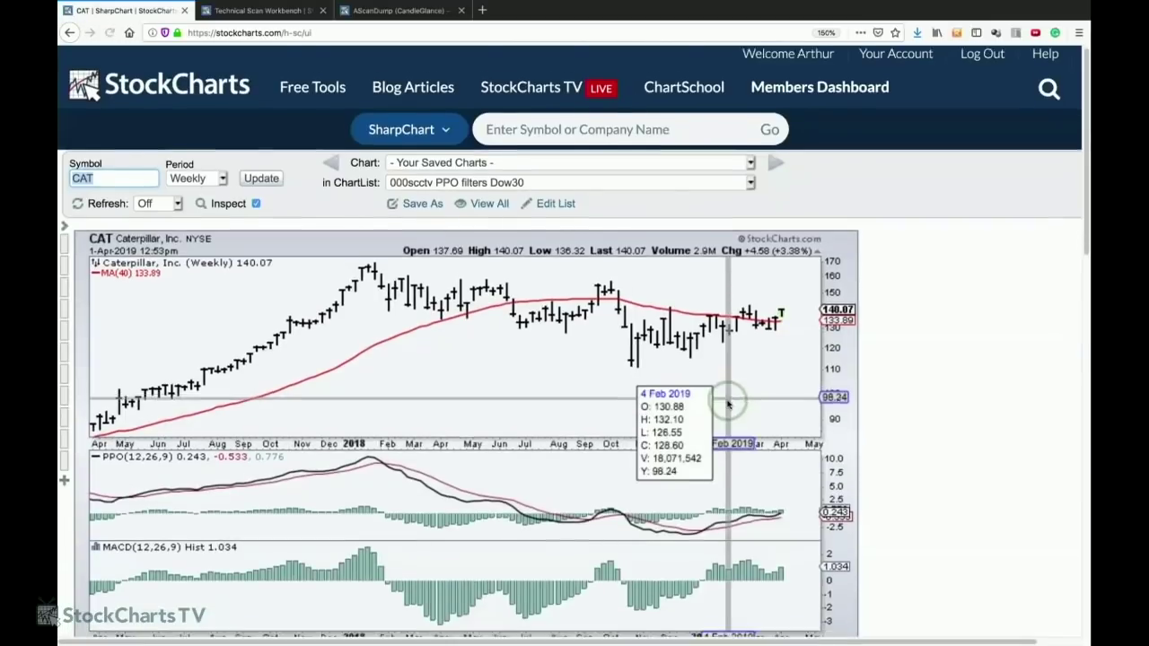
scroll(878, 377, down, 1)
click(916, 374)
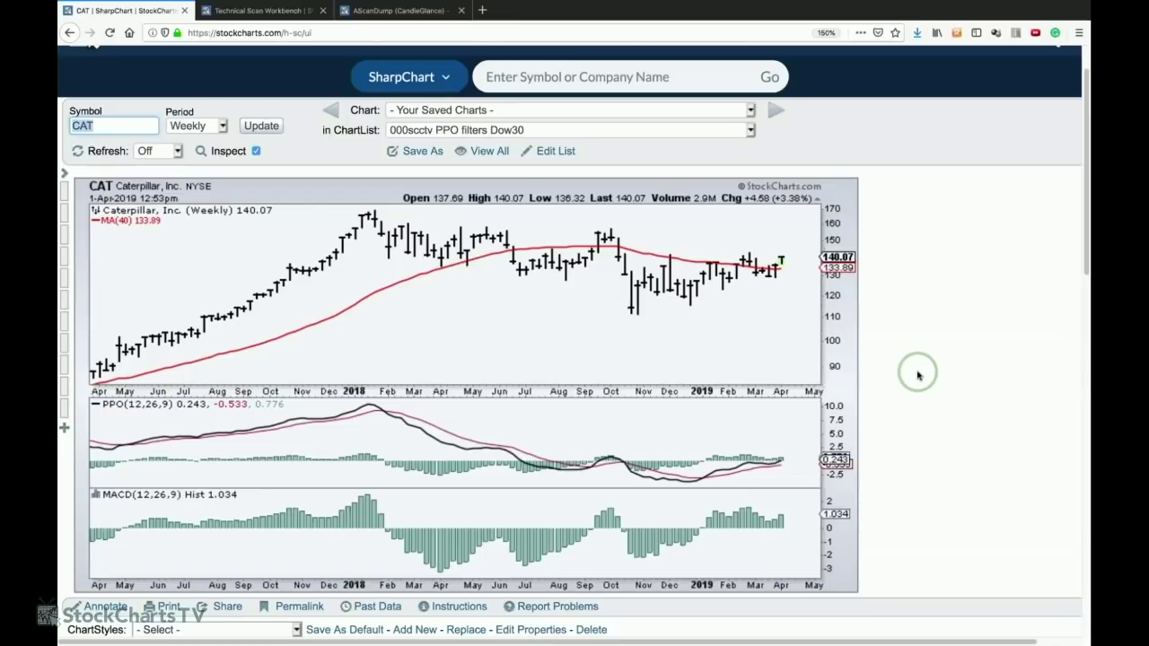
scroll(920, 375, down, 1)
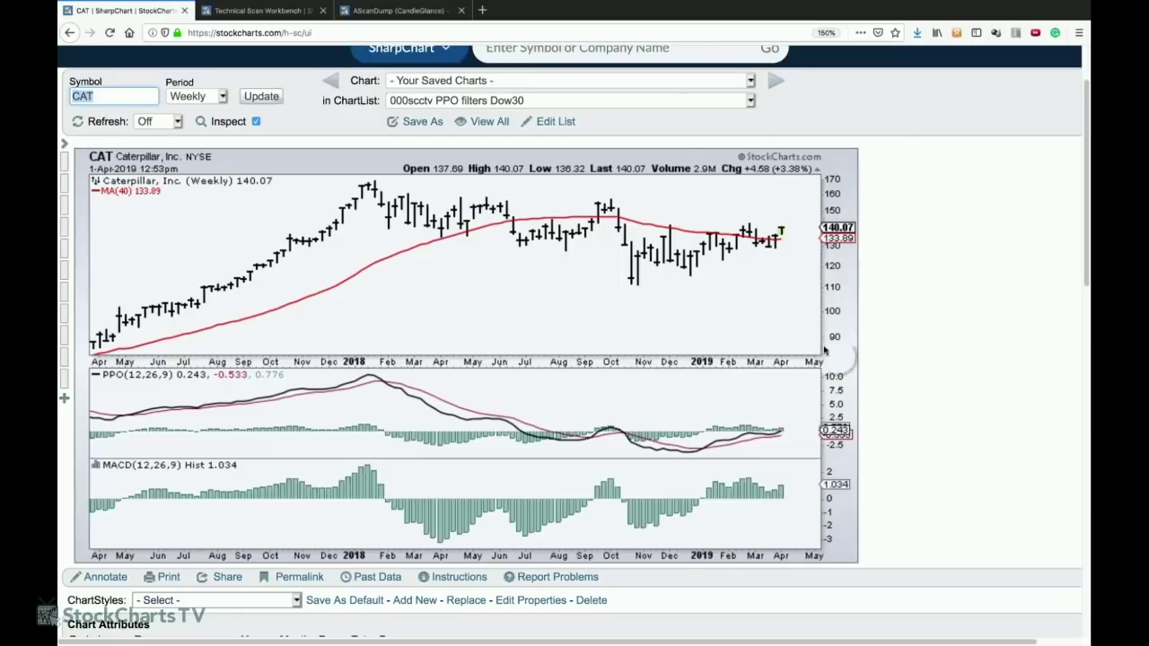
- In the Technical Scan Workbench, replace the commented-out PPO signal crossover line with "Sort by SCTR"
click(247, 17)
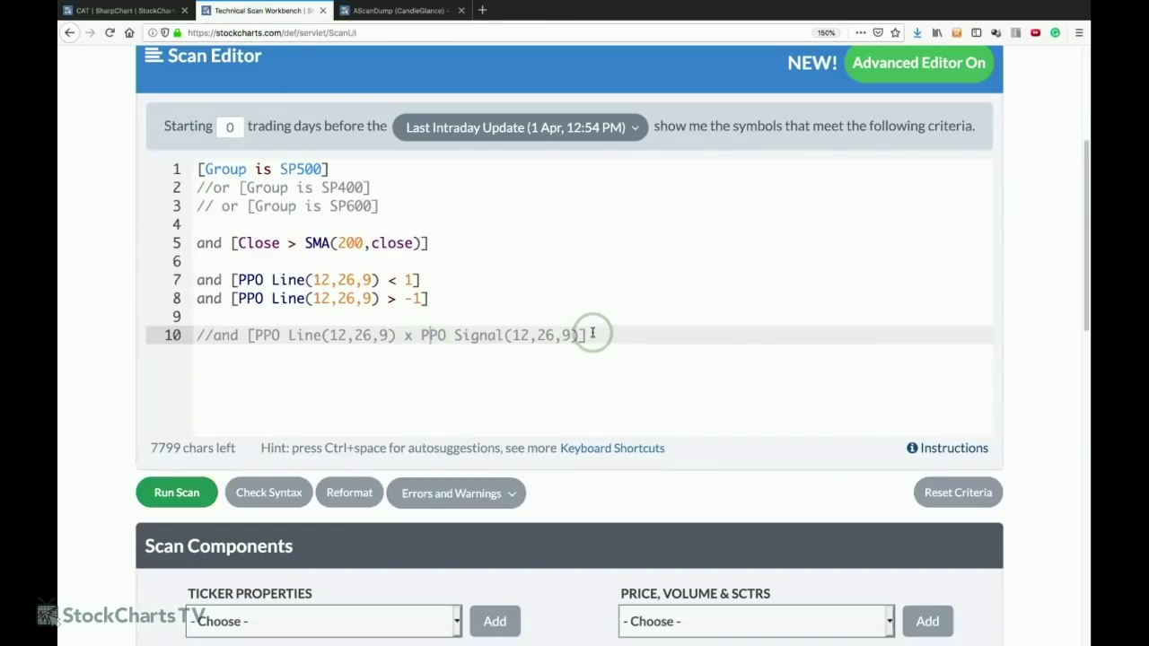
drag(586, 336, 340, 311)
click(197, 335)
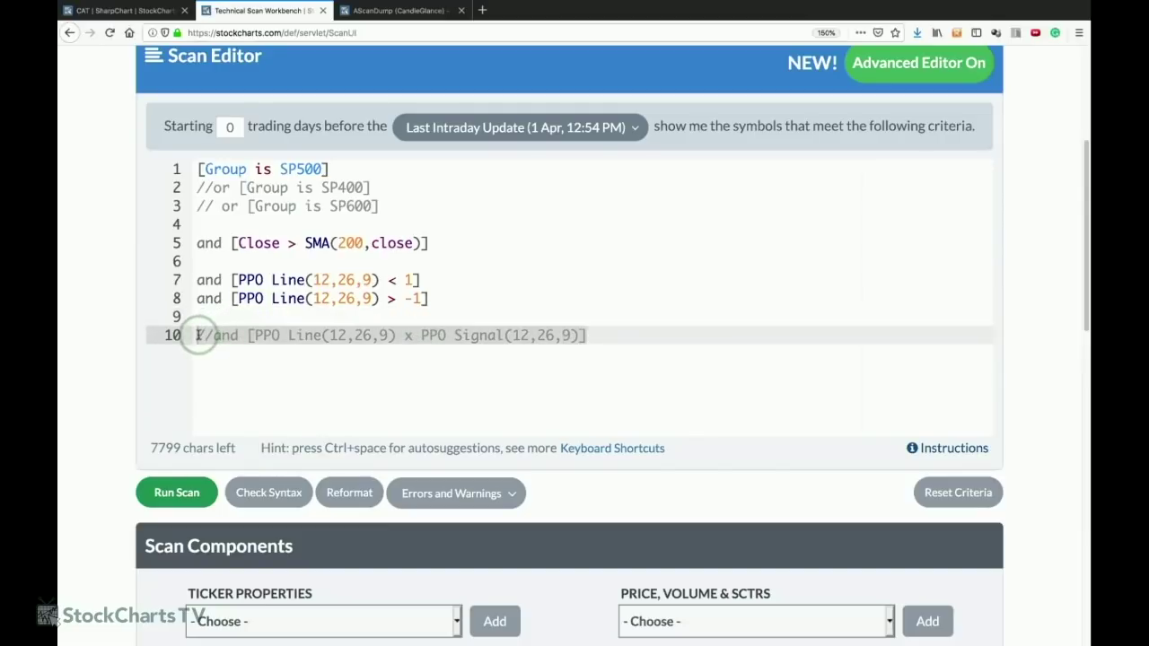
key(shift+End)
text(Sort )
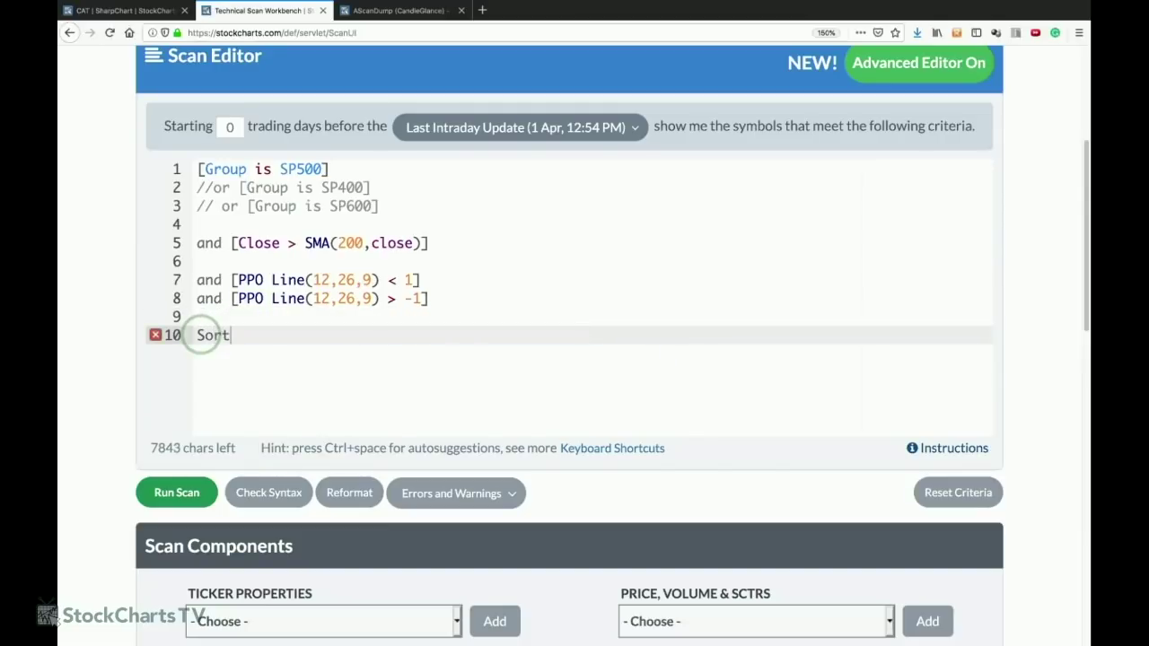
text(by SCTR)
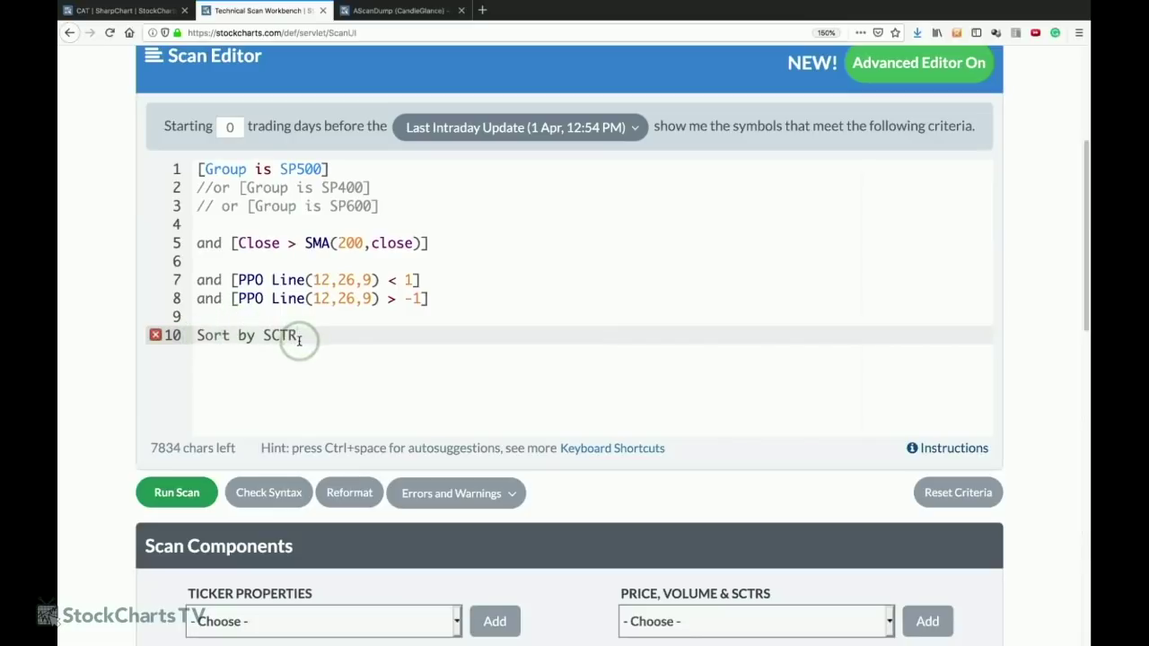
- Uncomment the SP400 and SP600 group lines so the scan also covers mid-cap and small-cap stocks
click(213, 188)
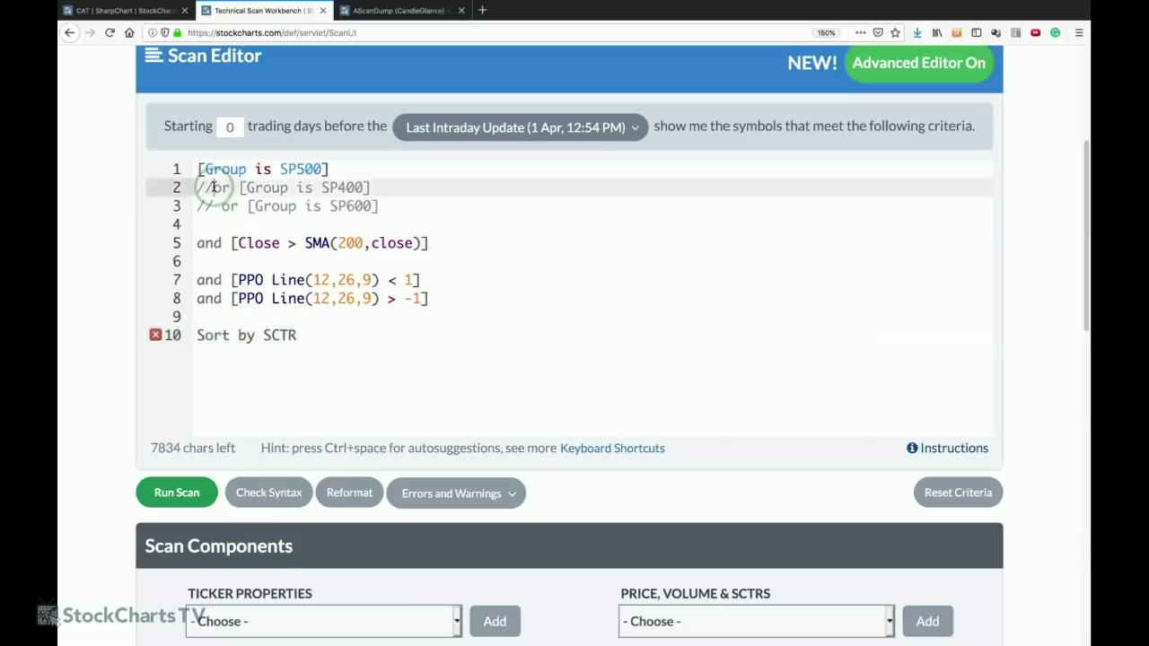
key(BackSpace)
key(BackSpace)
key(Down)
key(Down)
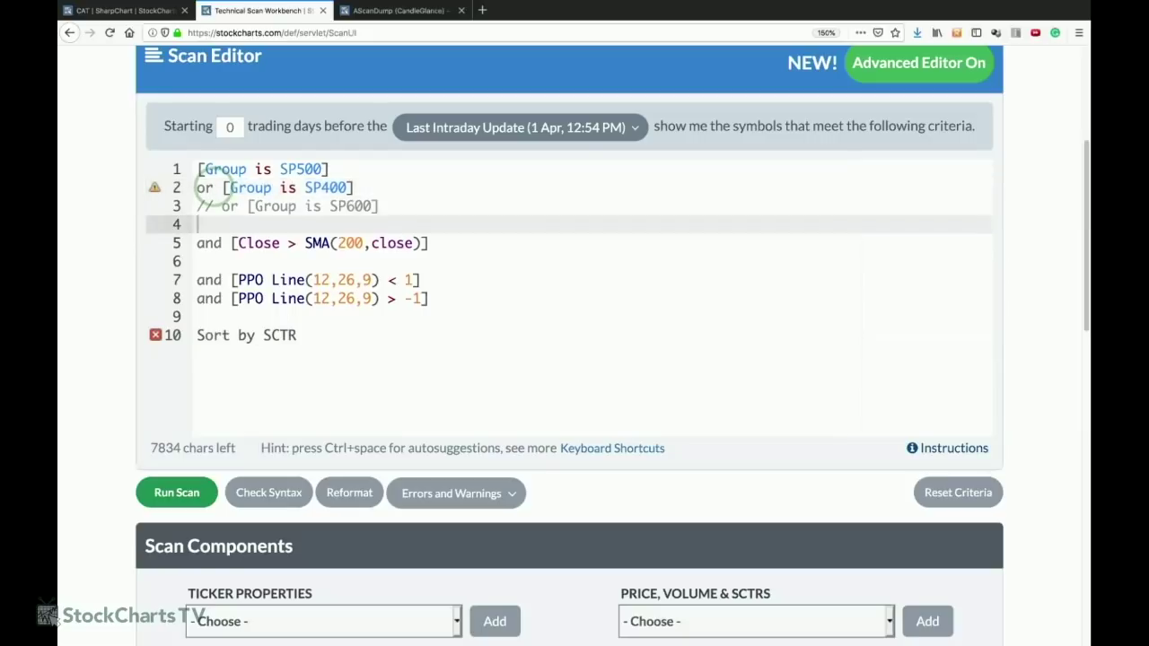
click(210, 206)
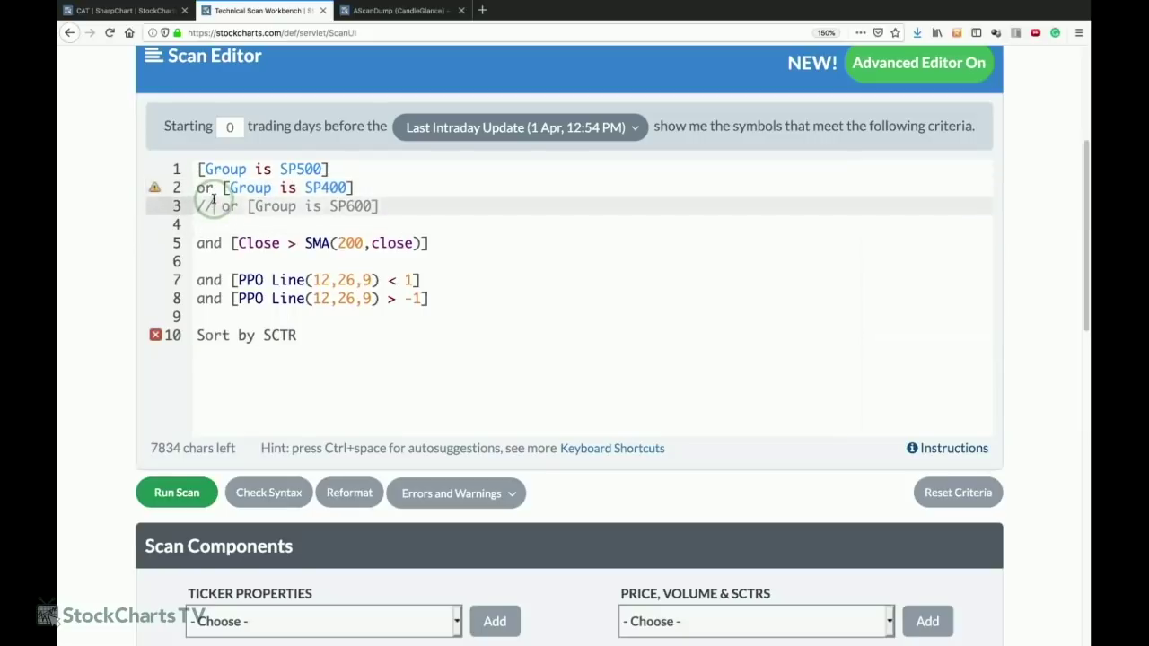
key(BackSpace)
key(BackSpace)
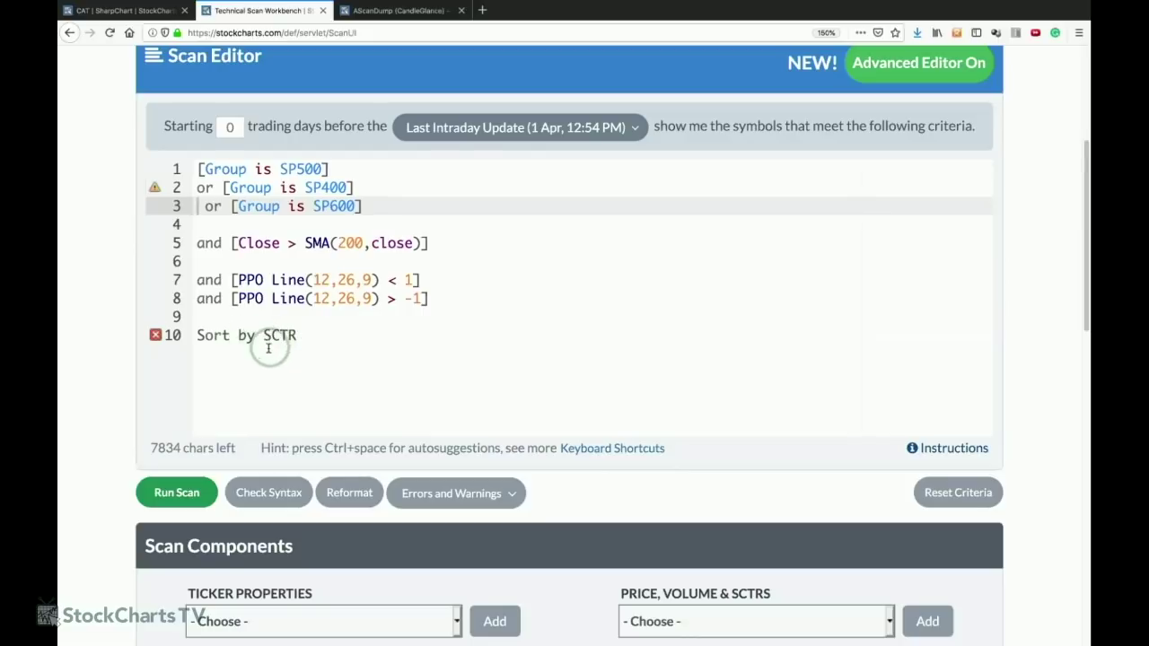
- Run the scan with the "Sort by SCTR" line and examine the editor feedback and scan components
click(201, 492)
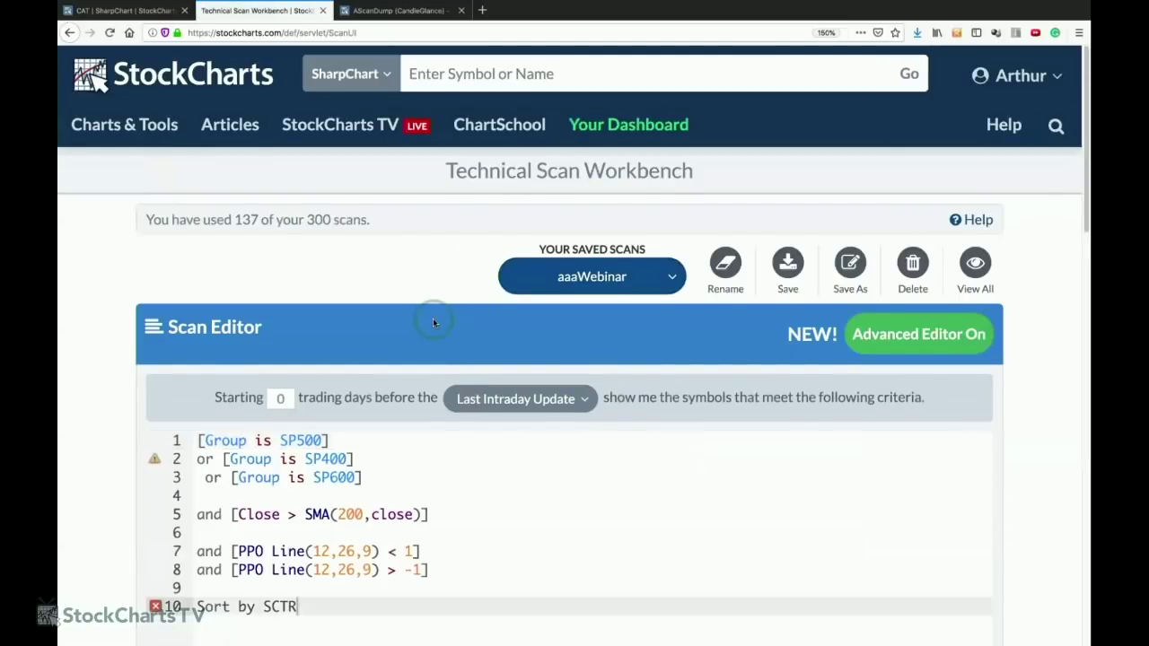
scroll(433, 318, down, 3)
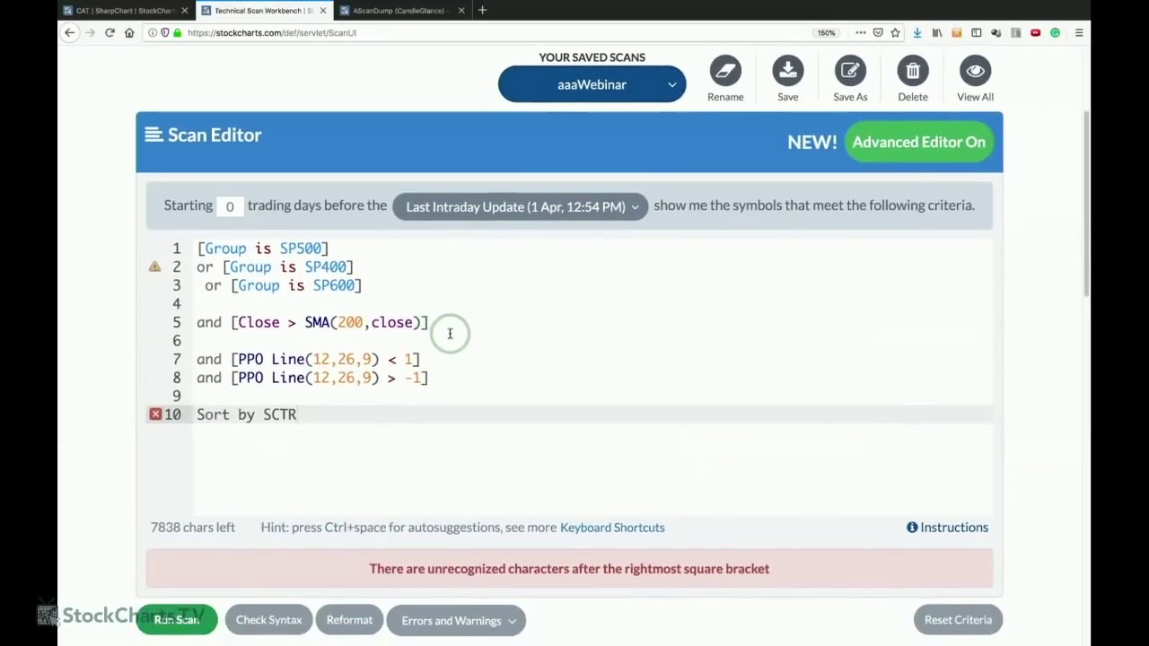
scroll(446, 329, down, 1)
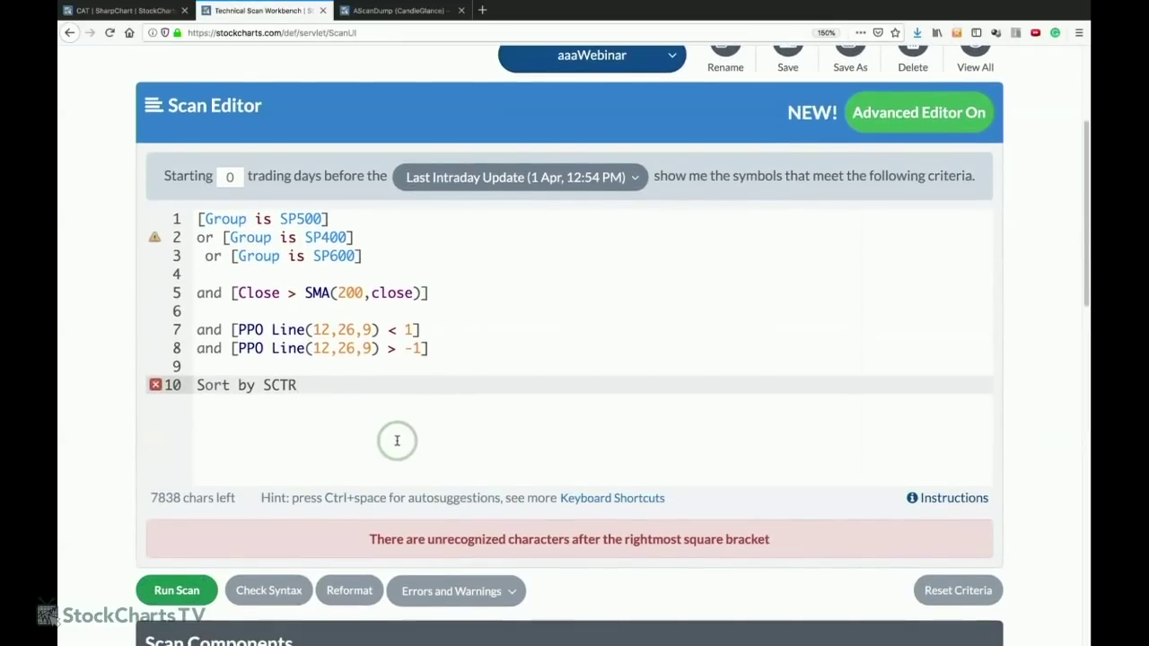
scroll(395, 441, down, 2)
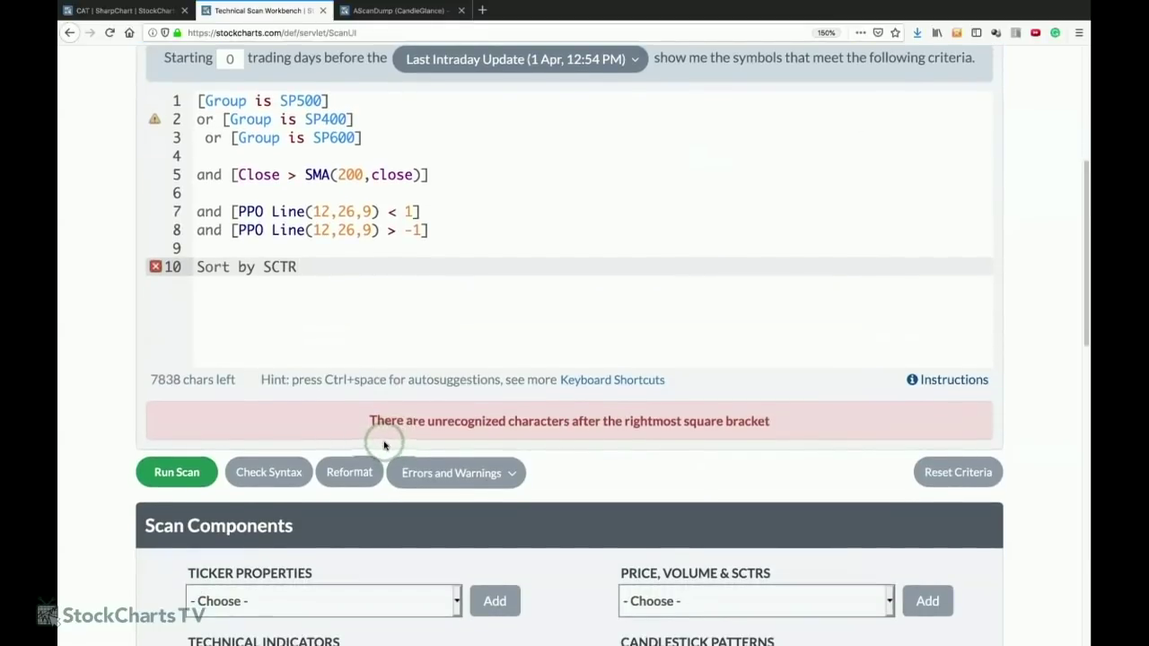
scroll(384, 444, down, 6)
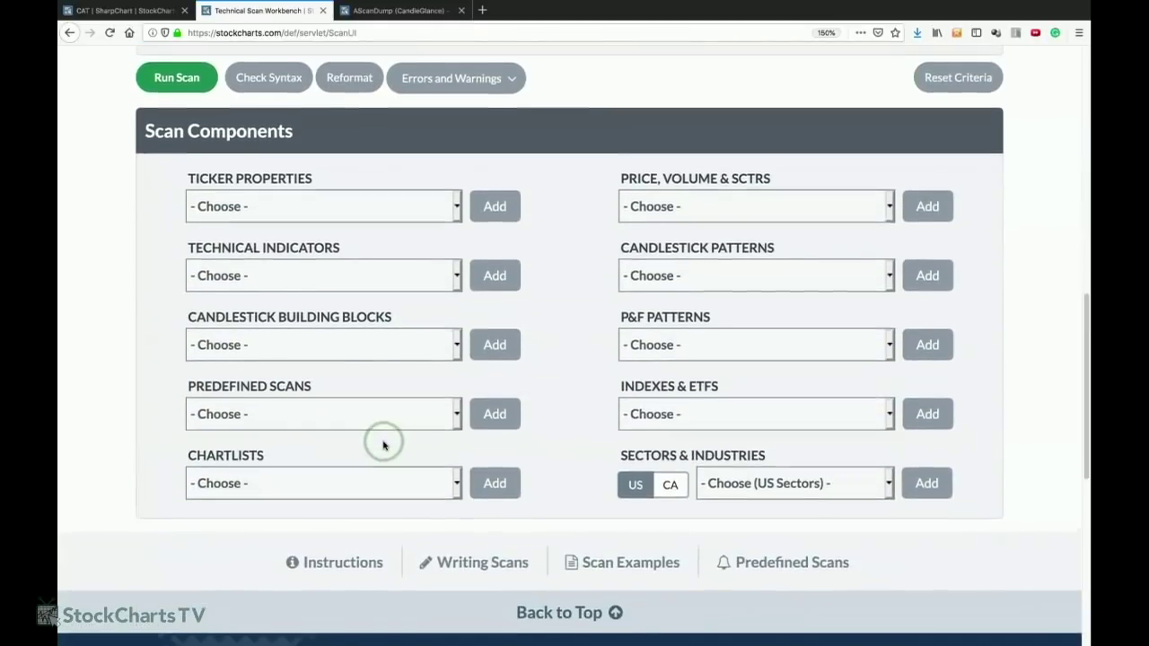
scroll(384, 441, up, 9)
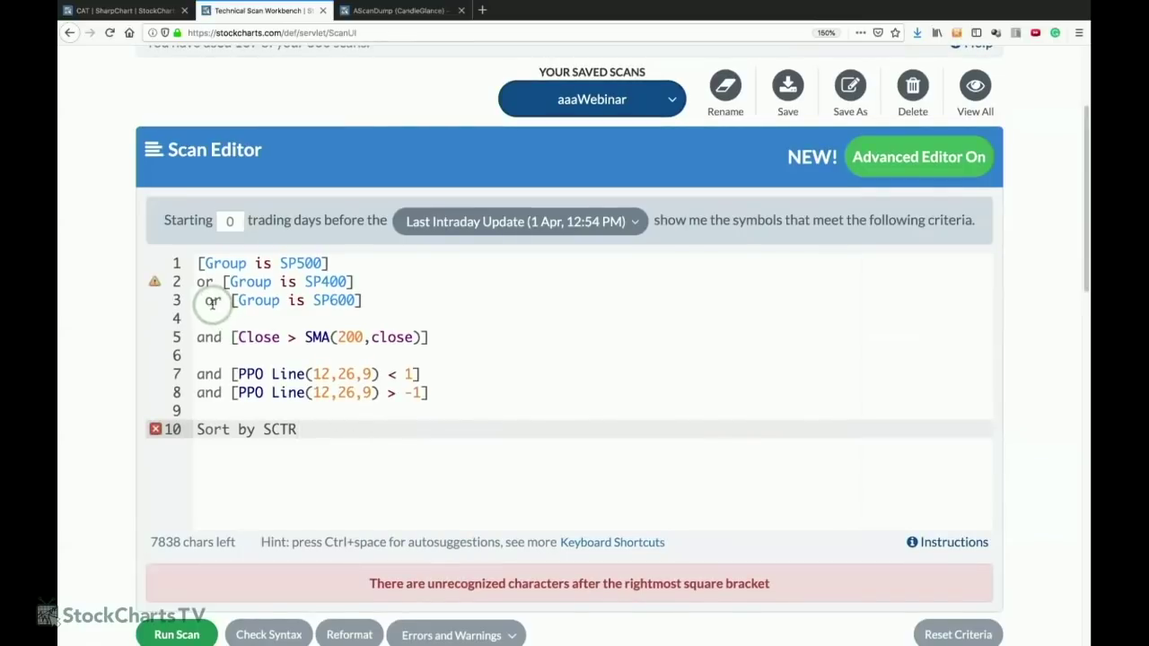
scroll(366, 430, down, 2)
scroll(367, 431, down, 6)
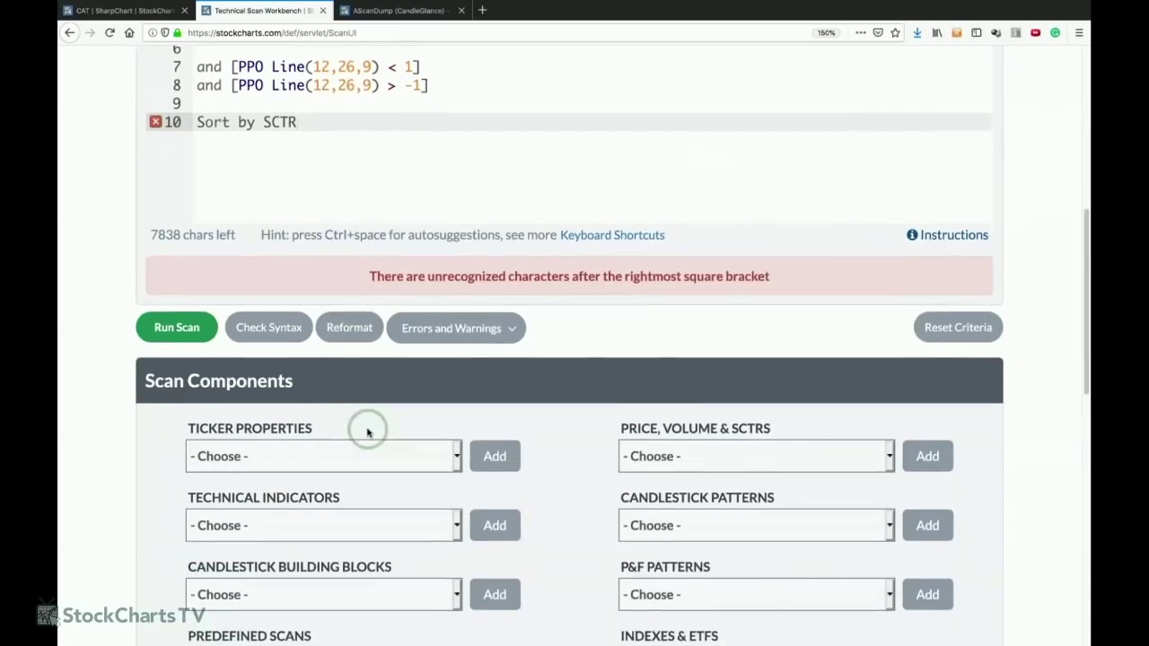
scroll(367, 429, up, 5)
scroll(305, 350, down, 1)
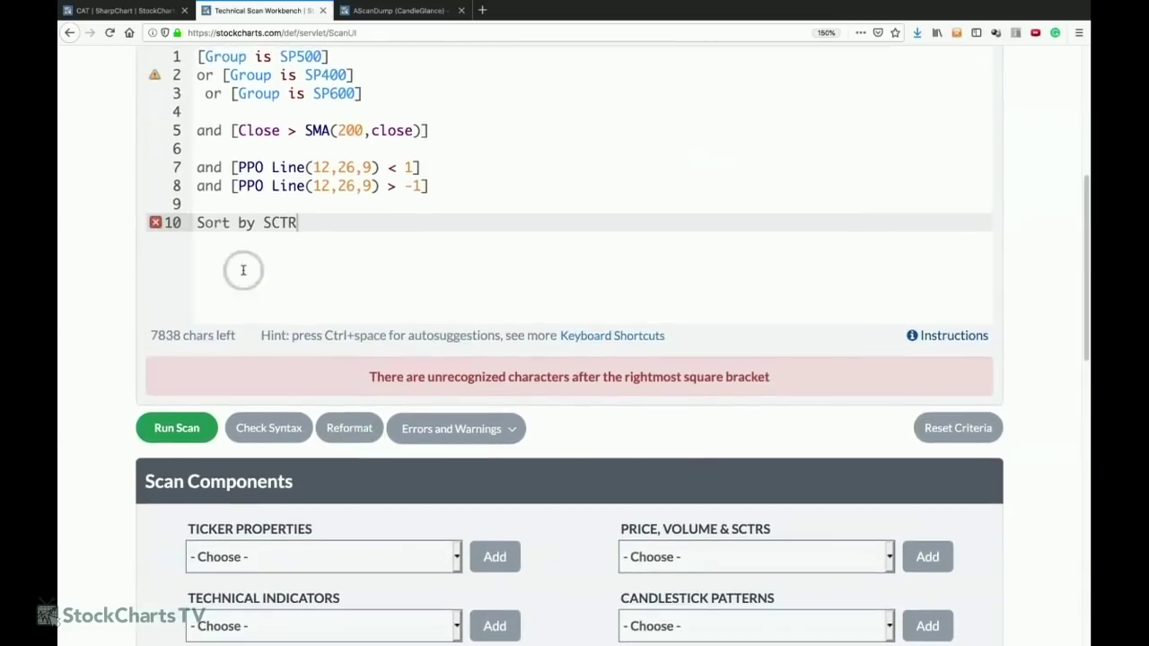
- Comment out the "Sort by SCTR" line with // and check the scan syntax
click(197, 222)
text(//)
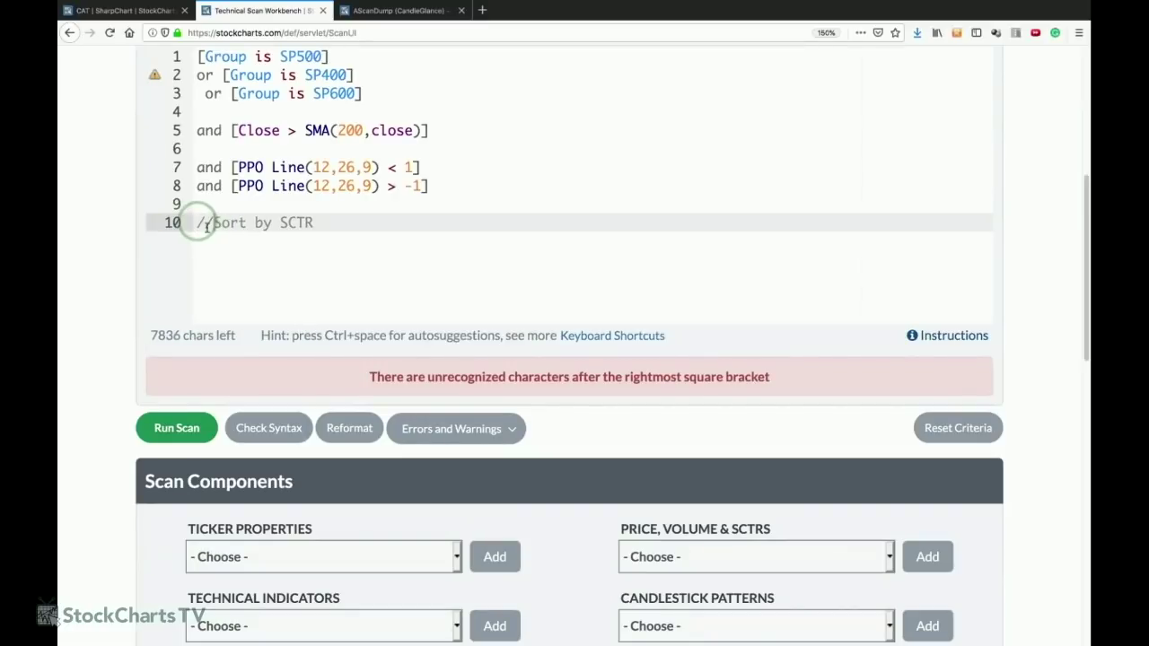
click(253, 440)
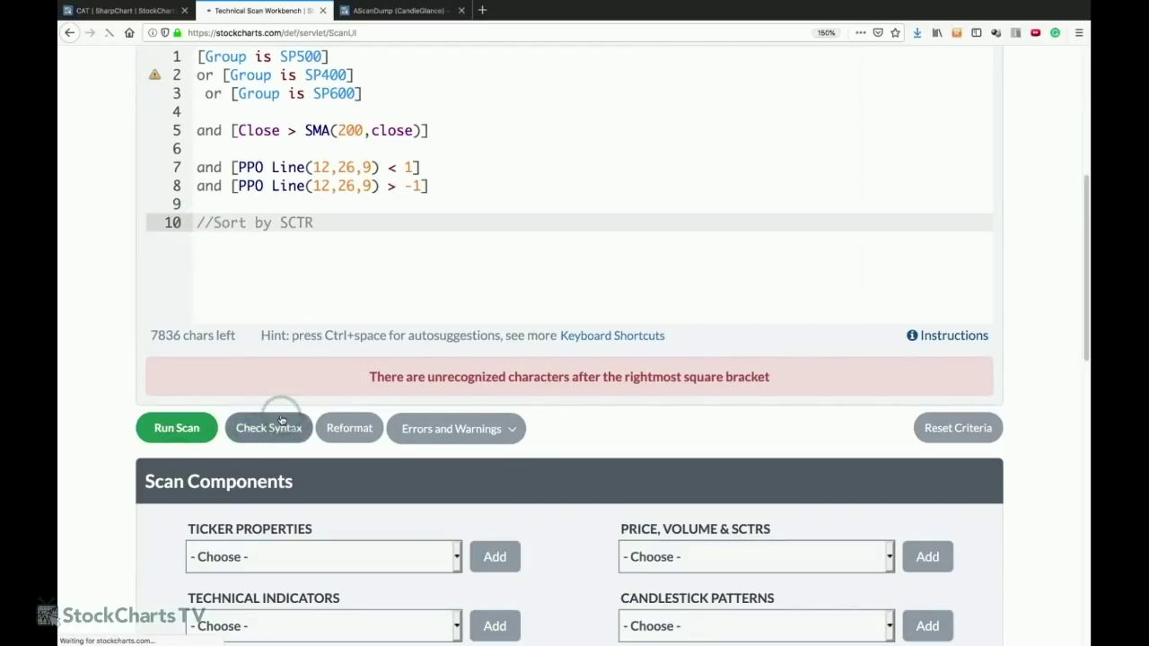
scroll(523, 392, down, 2)
scroll(523, 392, down, 2)
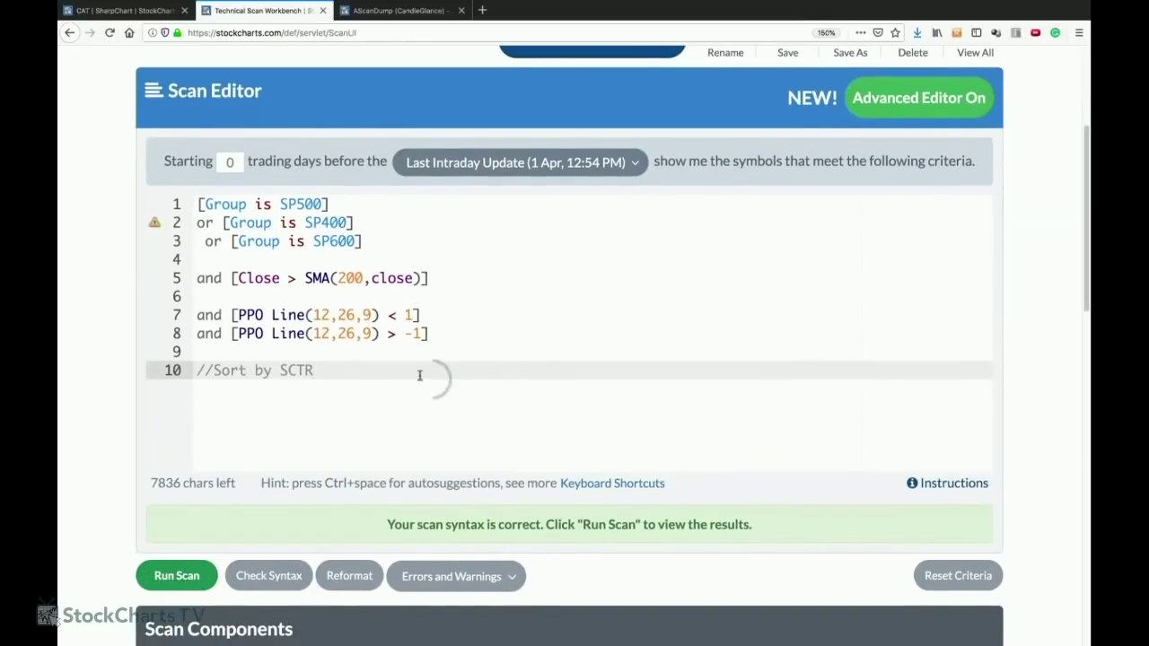
- Remove the comment marks from the "Sort by SCTR" line
click(213, 371)
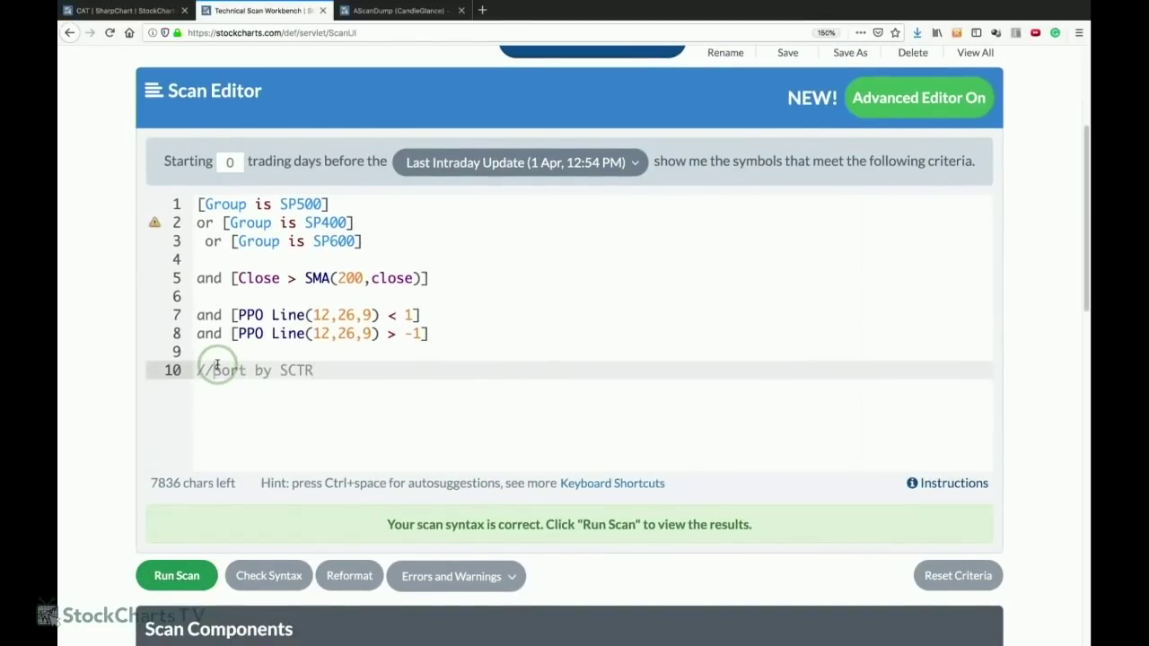
key(BackSpace)
key(BackSpace)
- Look through the technical indicators in the scan components for an SCTR entry
scroll(243, 373, down, 6)
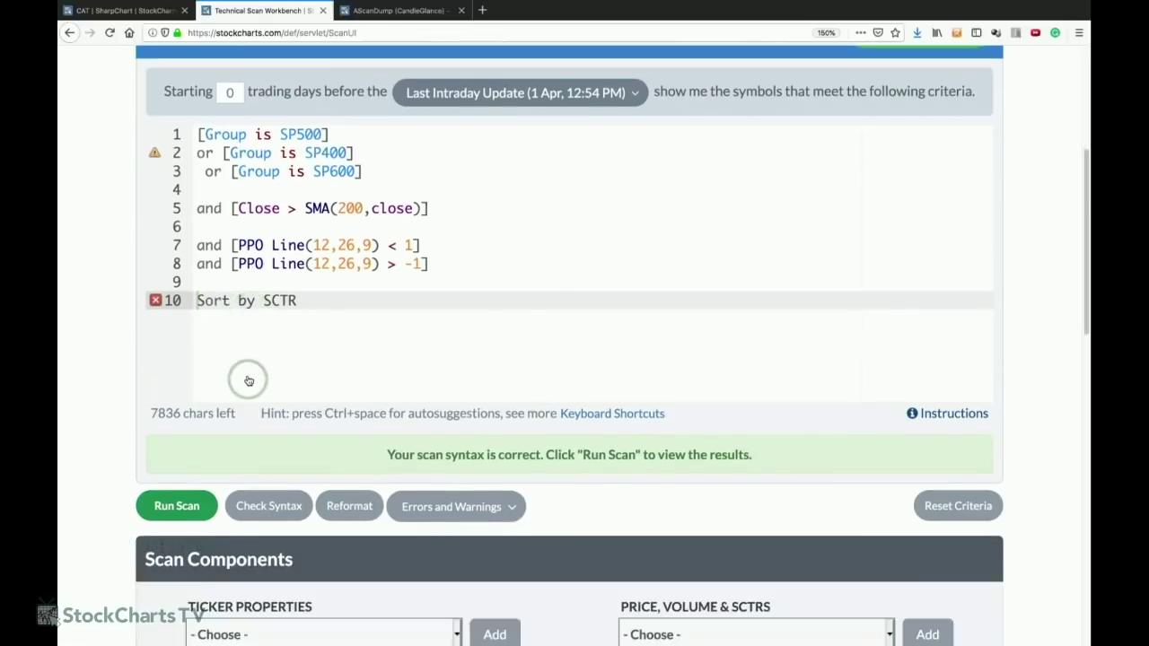
scroll(247, 373, down, 1)
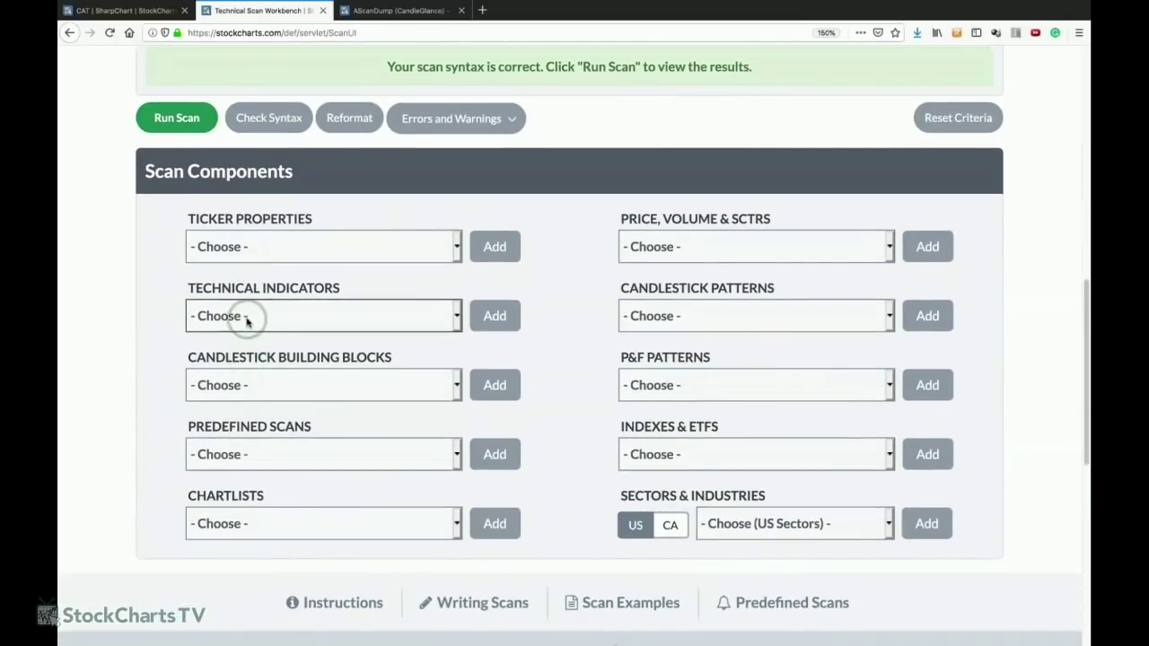
click(247, 310)
key(s)
key(Return)
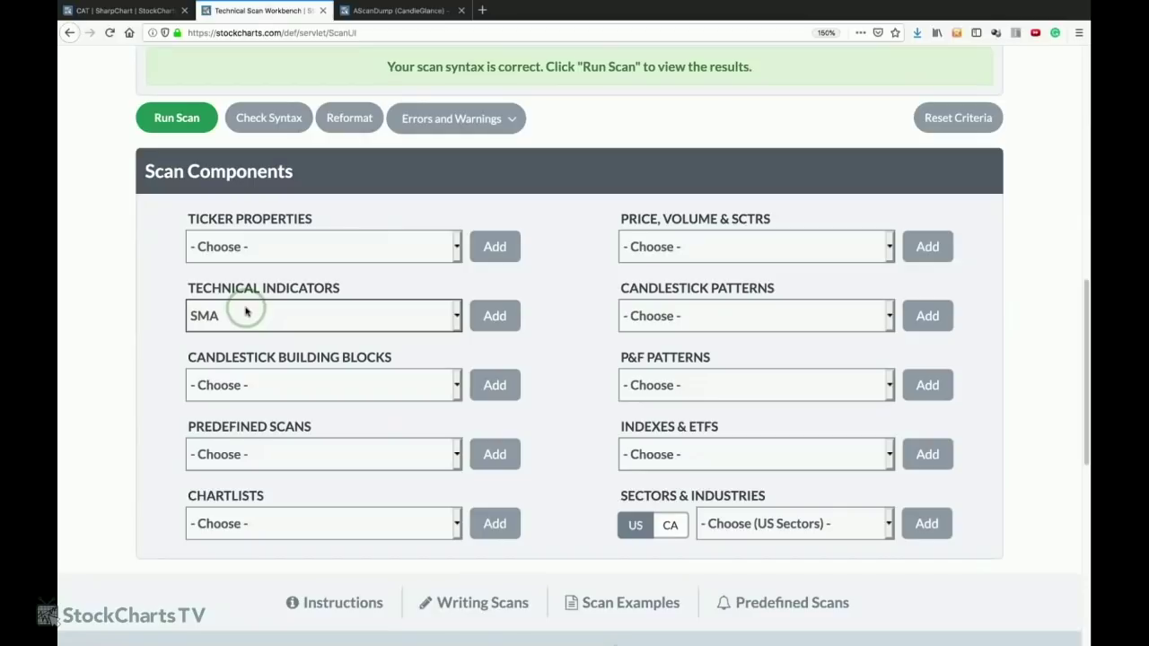
click(245, 313)
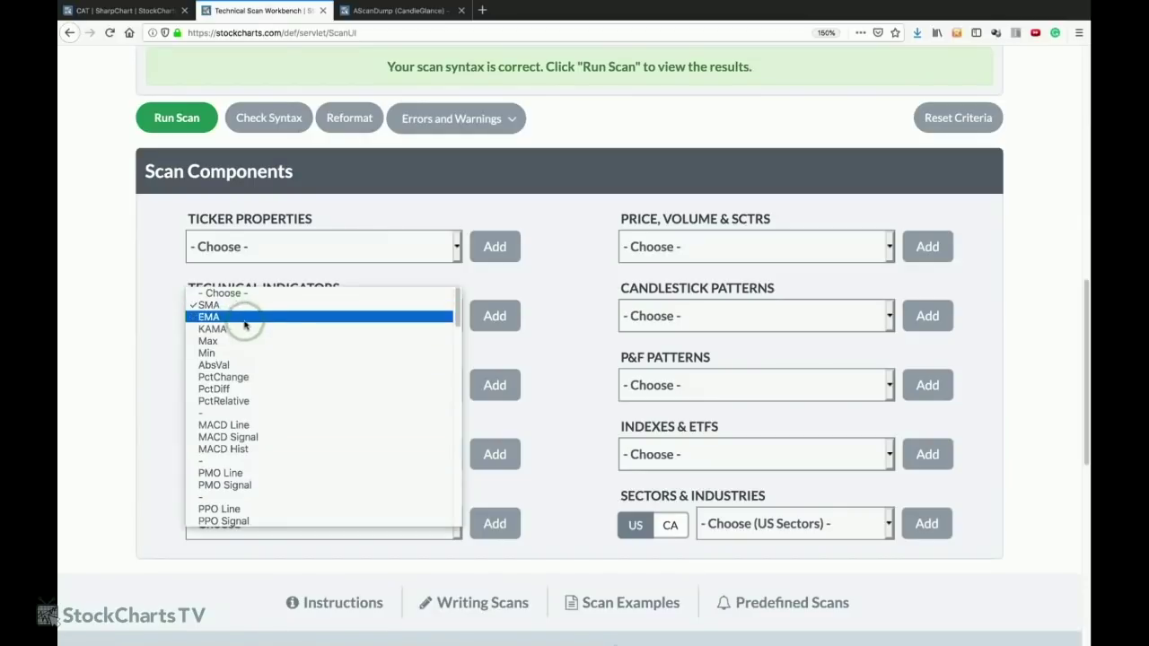
scroll(244, 324, down, 3)
scroll(245, 325, down, 8)
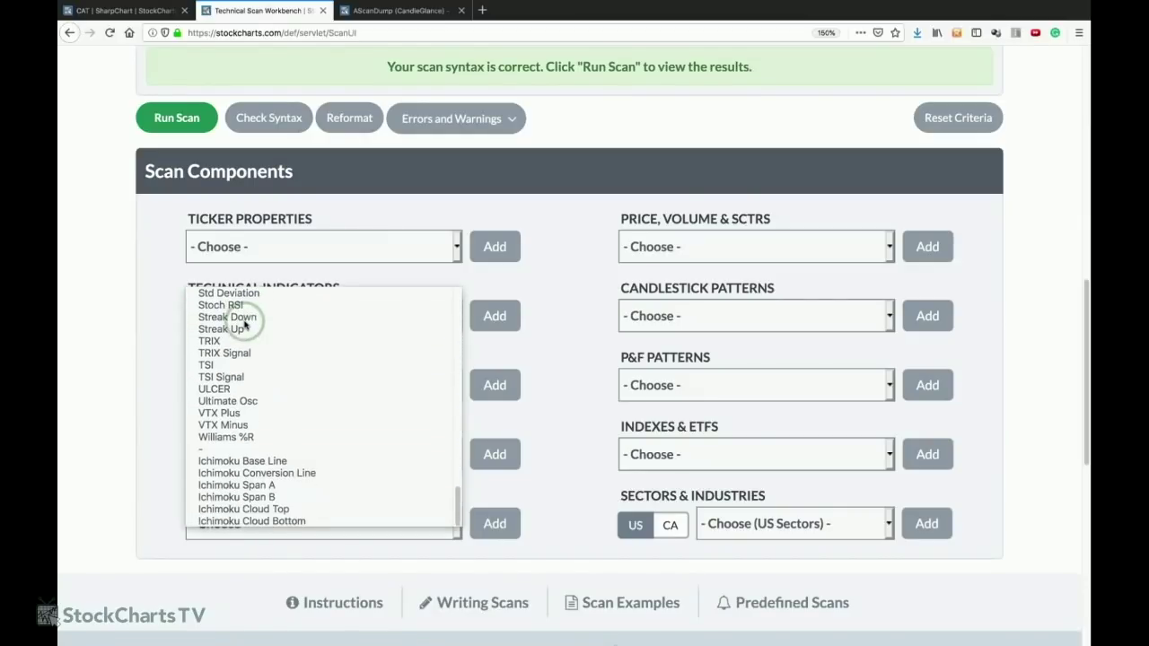
scroll(246, 319, up, 4)
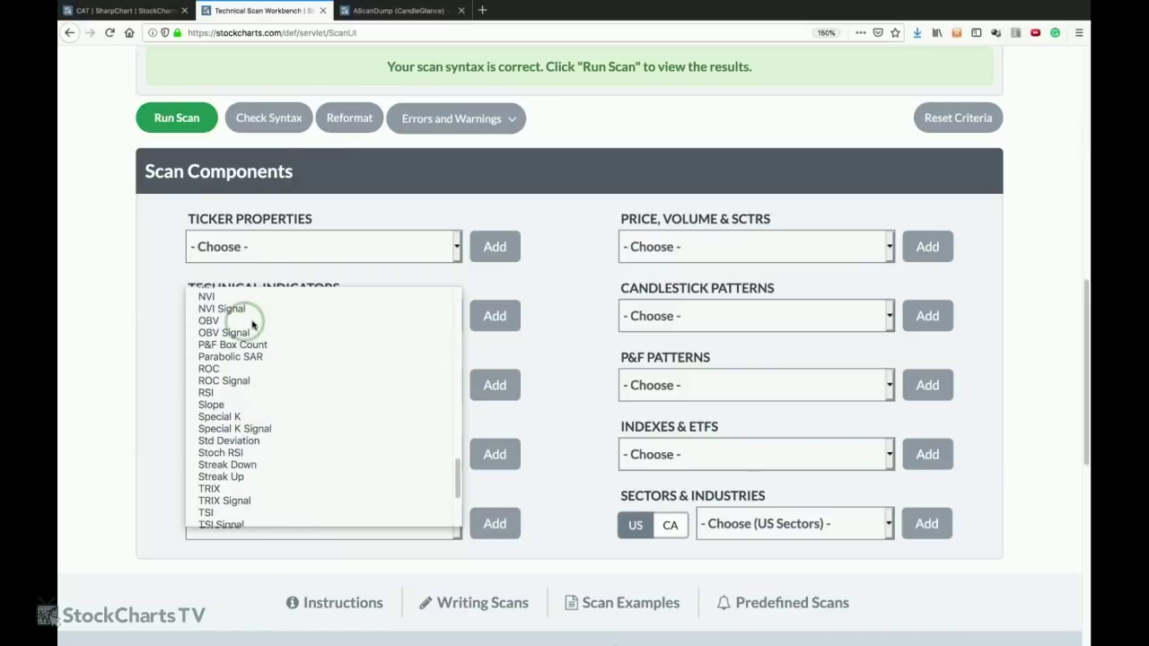
click(551, 429)
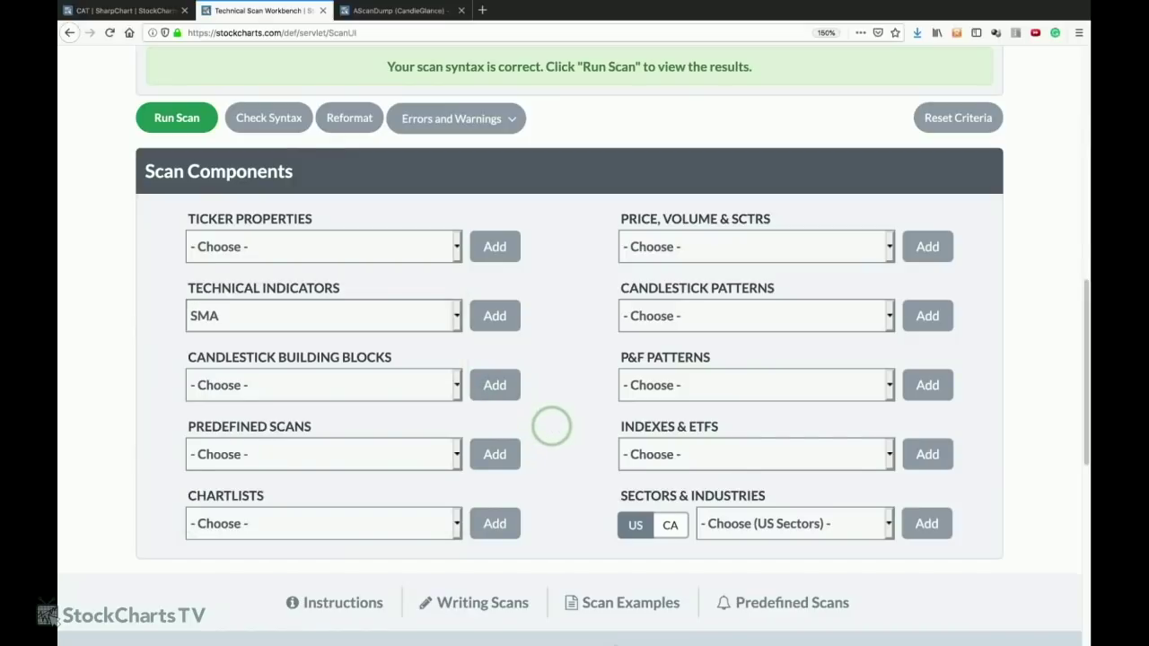
- Add the SCTR component from the price, volume and SCTR group as the criterion "and [SCTR >90]"
click(663, 456)
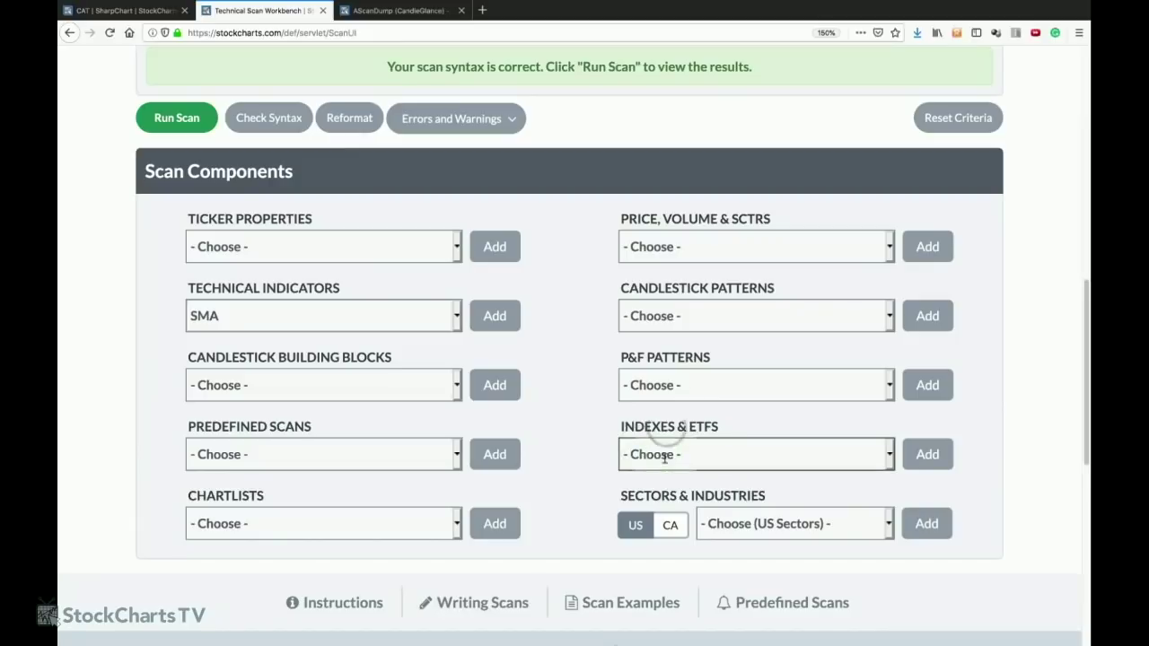
click(718, 244)
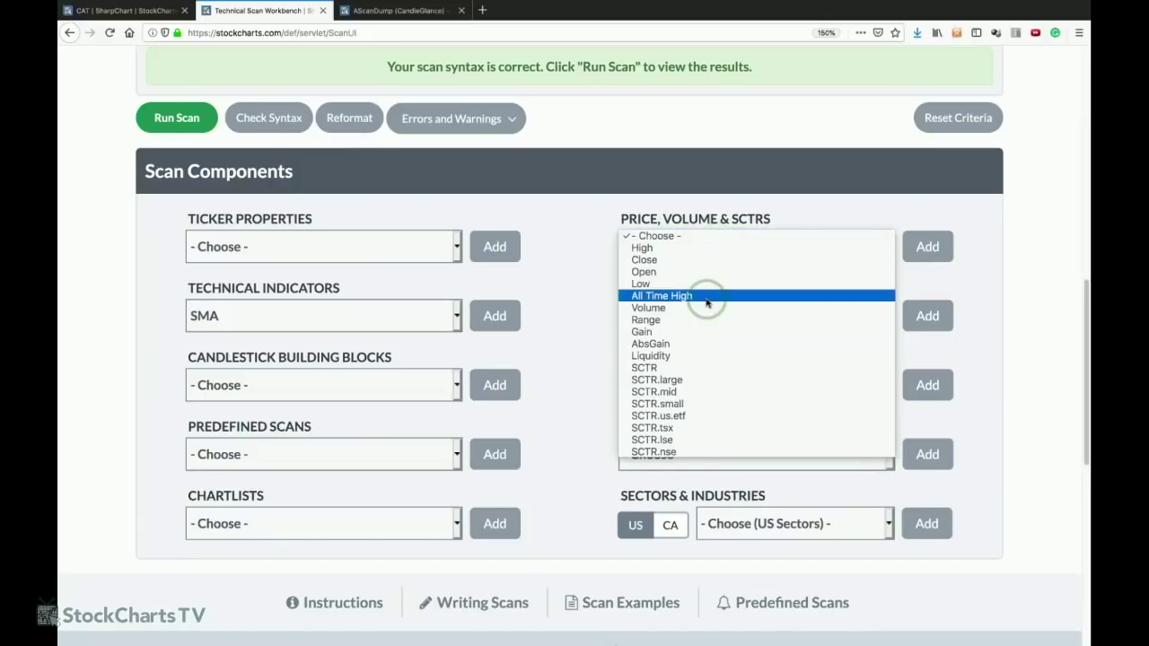
click(661, 368)
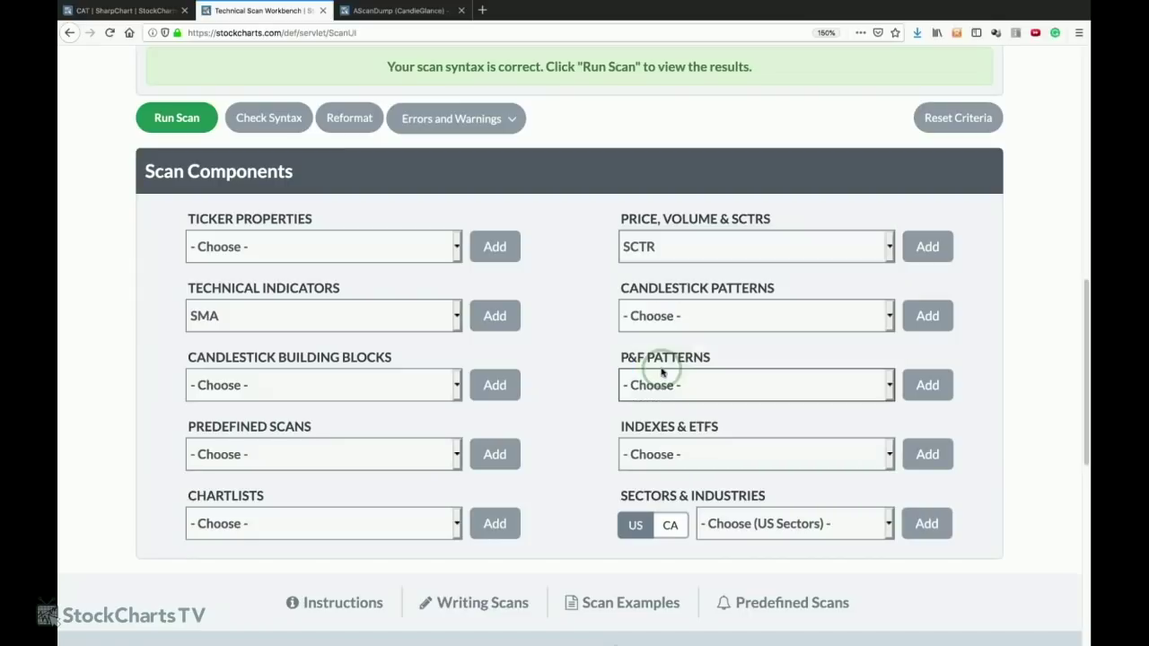
click(927, 248)
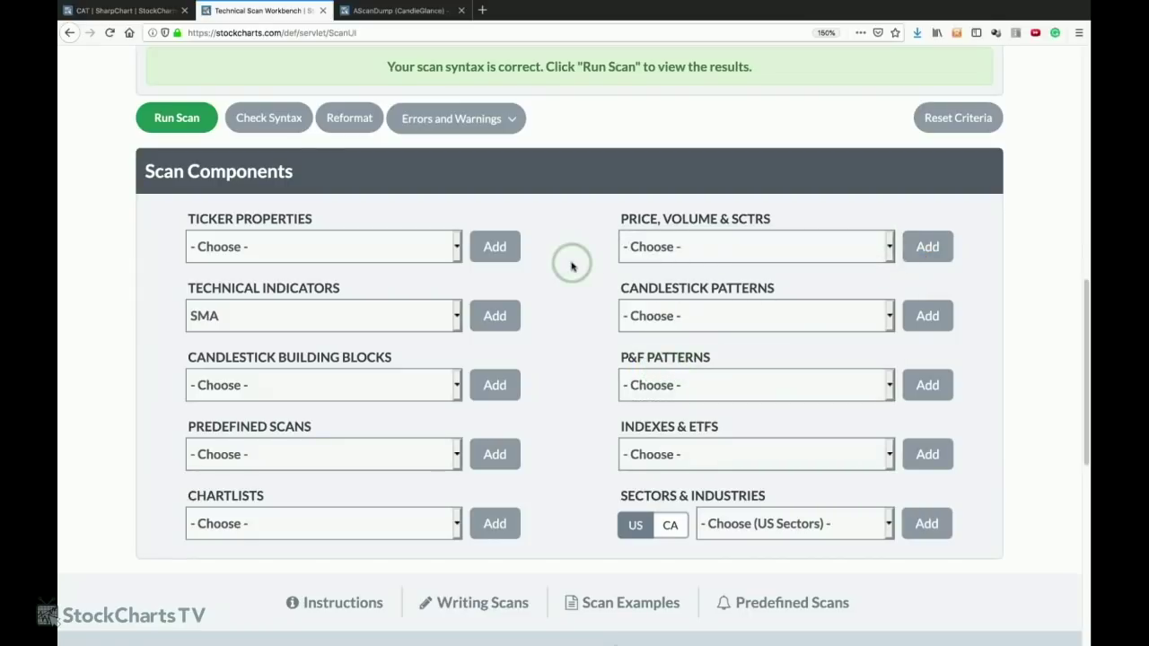
- Delete the "Sort by SCTR" line above the SCTR criterion in the scan code
scroll(570, 262, up, 4)
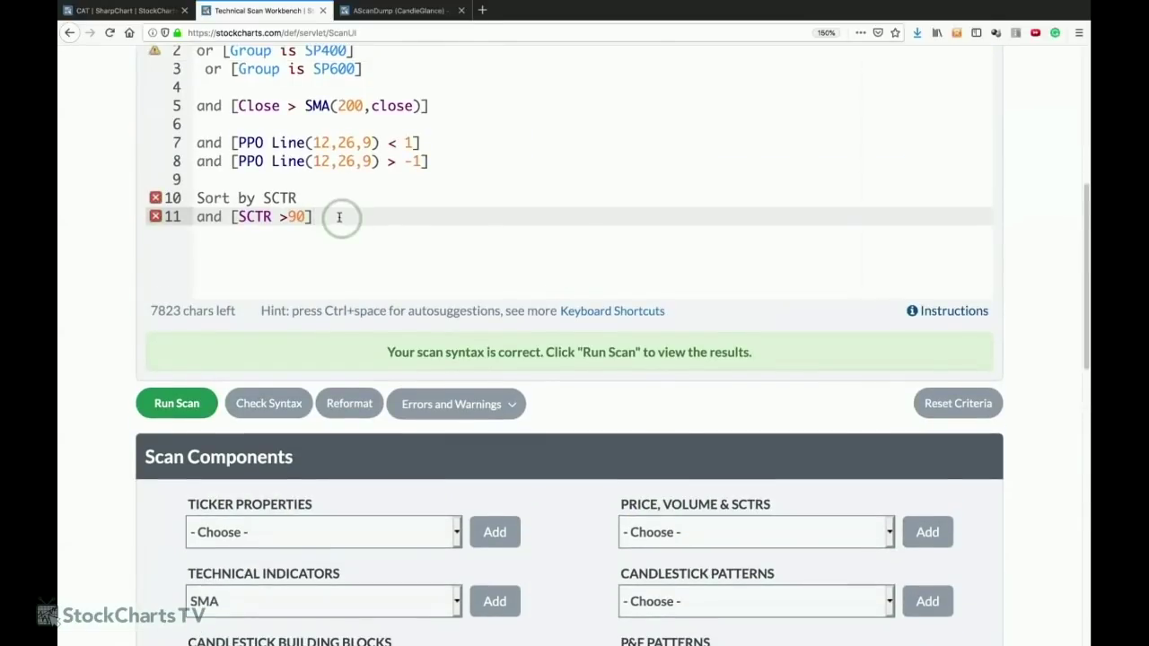
click(292, 198)
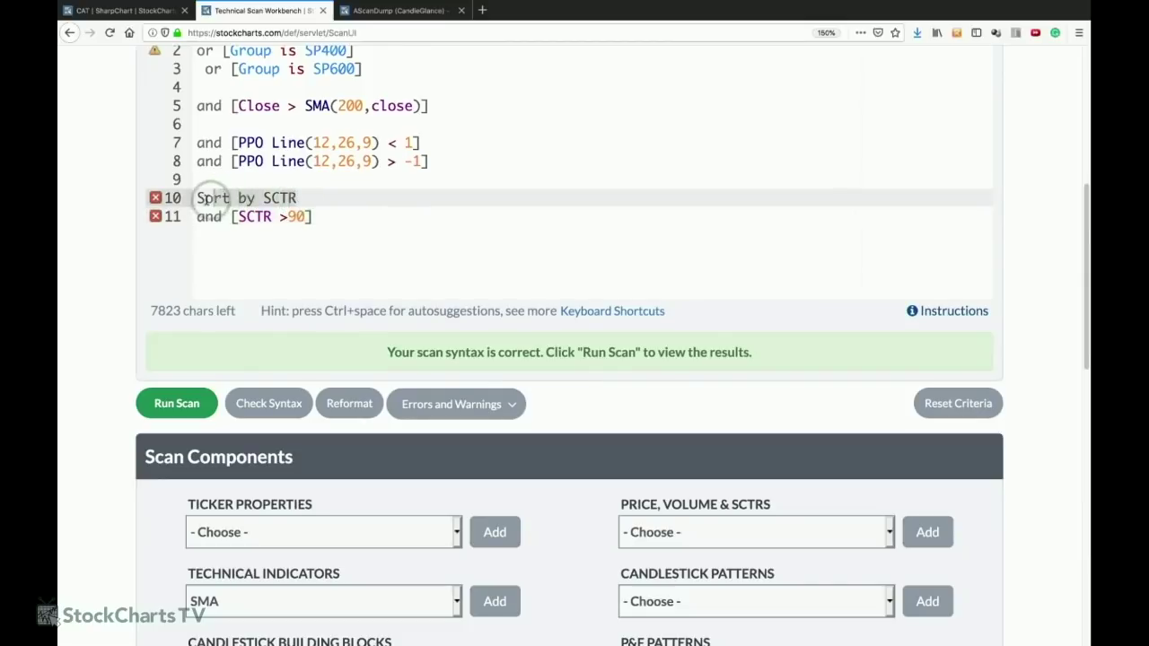
key(BackSpace)
key(BackSpace)
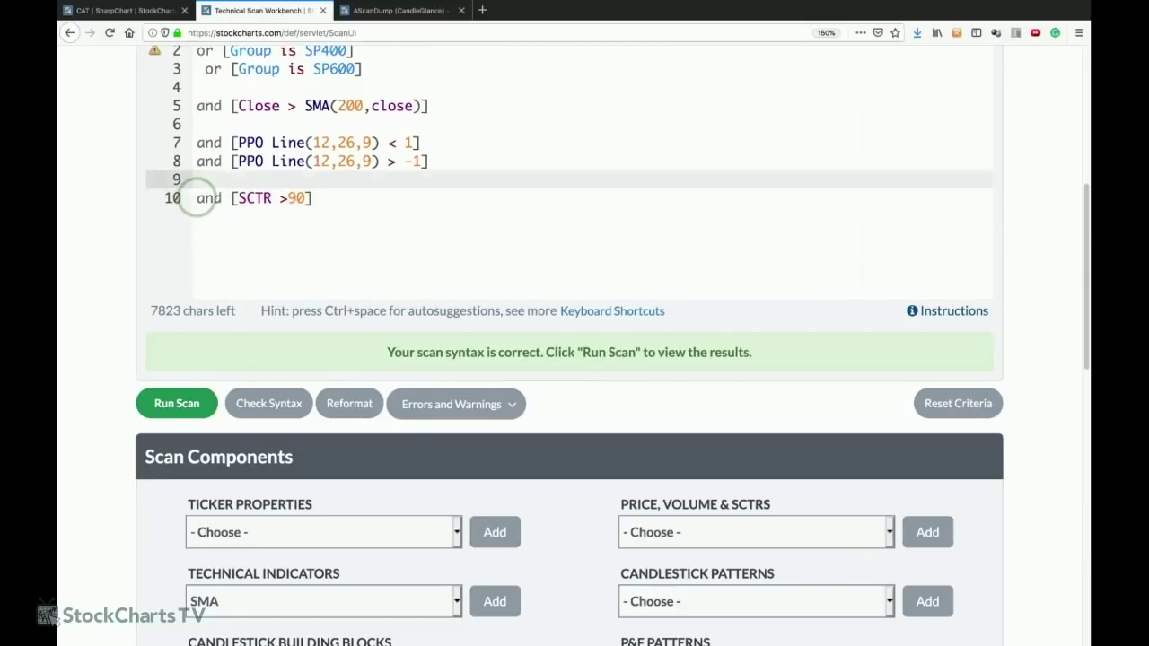
click(199, 198)
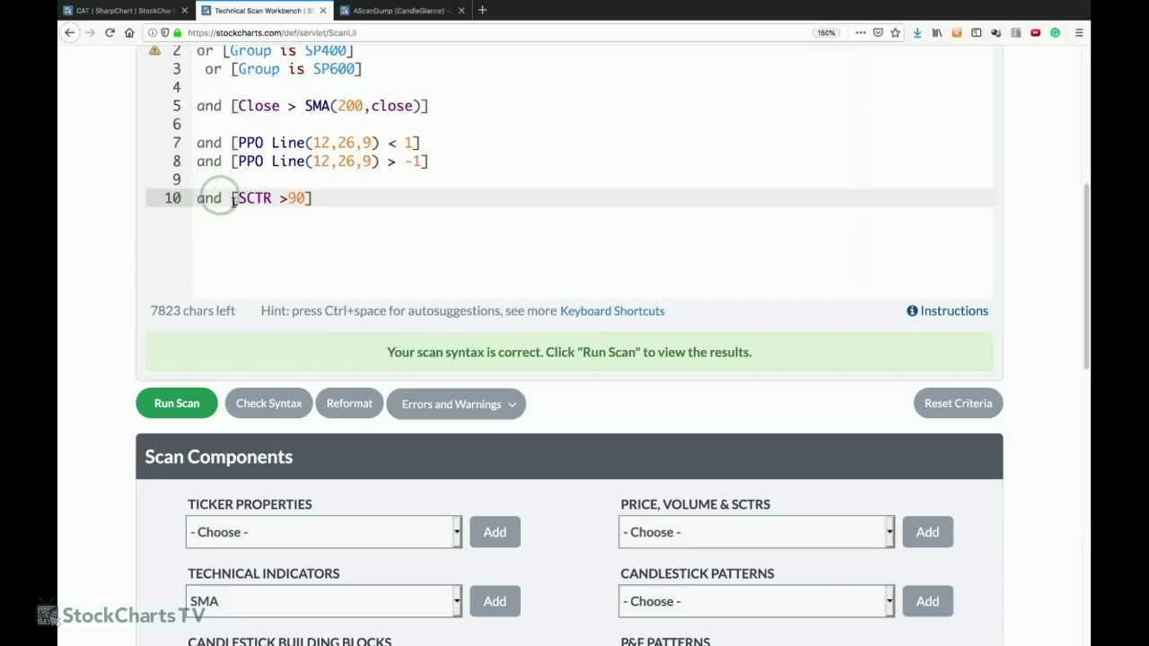
- Set the SCTR criterion's threshold to 70, check the scan syntax and run the scan
click(295, 196)
key(BackSpace)
text(7)
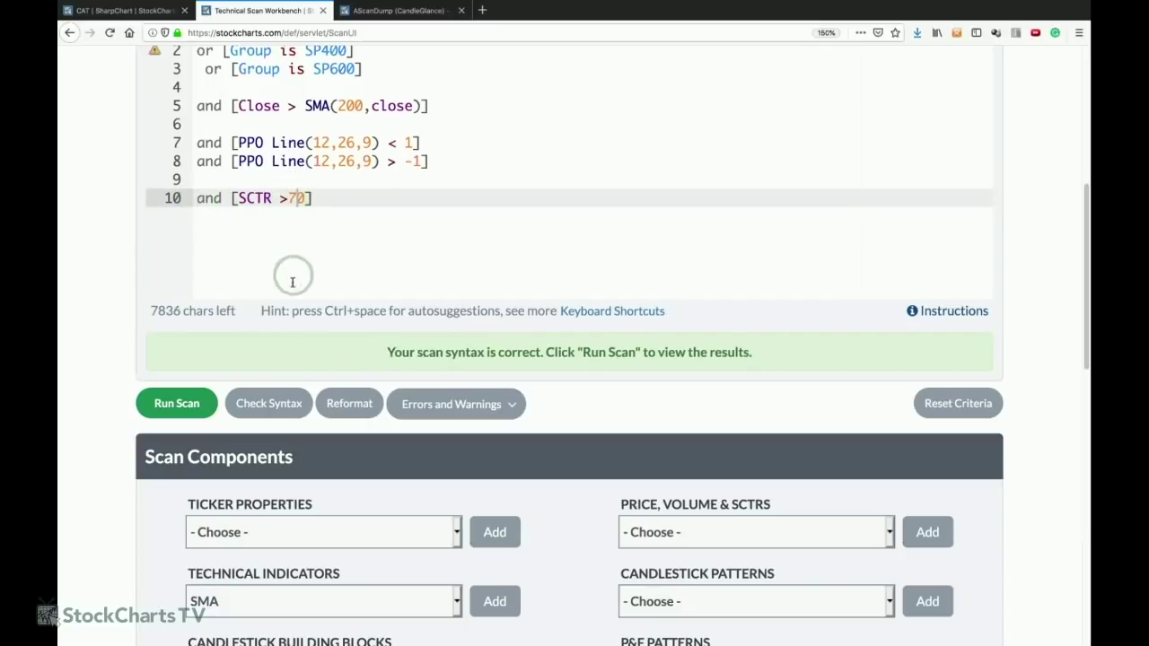
click(269, 403)
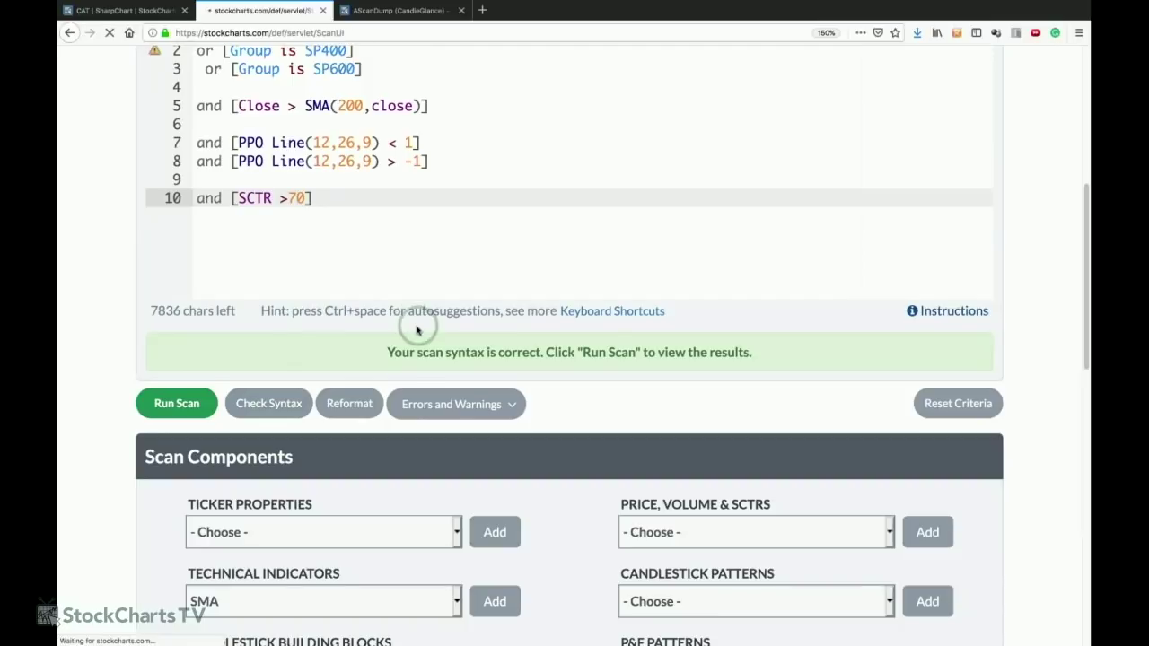
scroll(412, 331, down, 1)
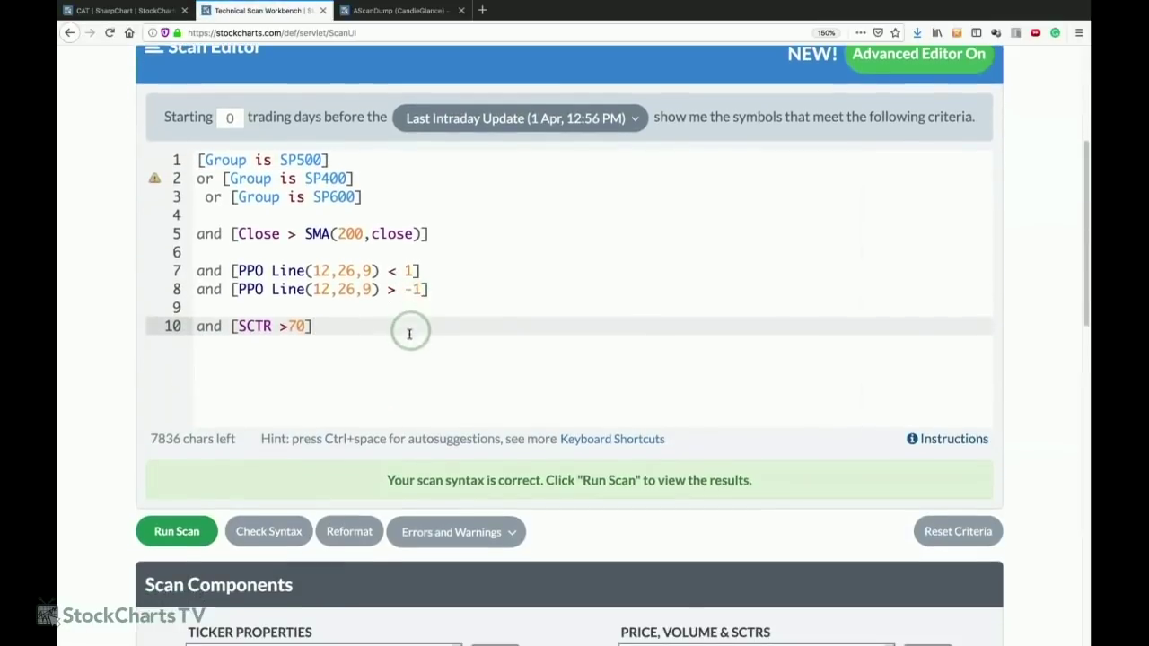
click(207, 529)
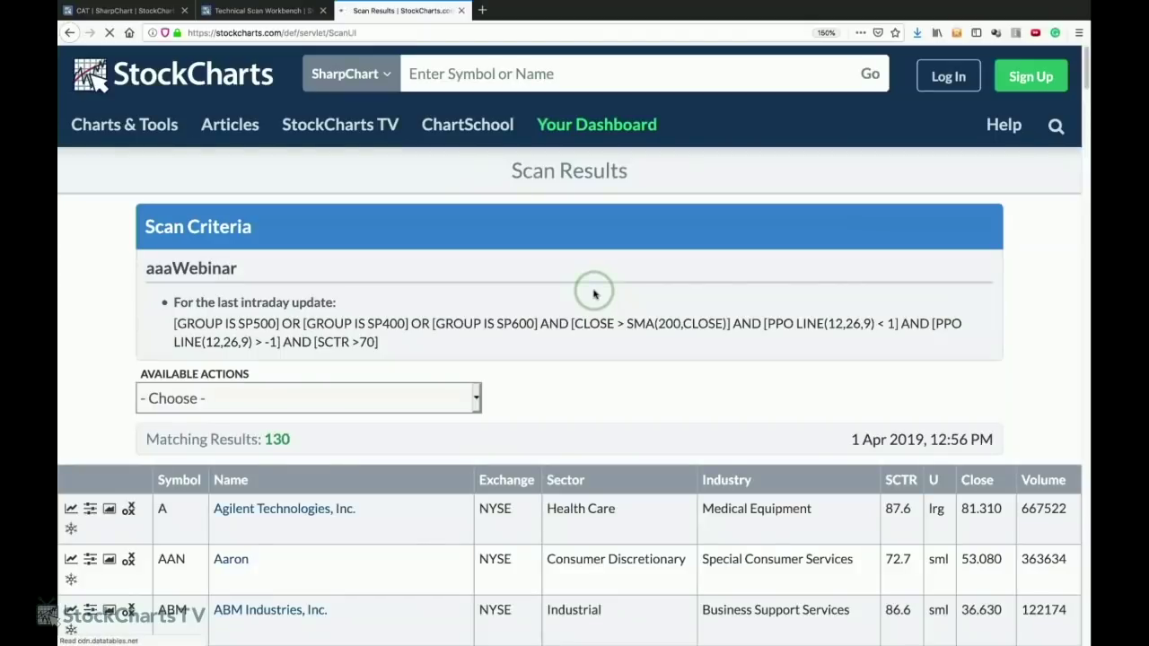
- Sort the scan results table by SCTR from highest to lowest
scroll(593, 294, down, 4)
scroll(593, 294, down, 3)
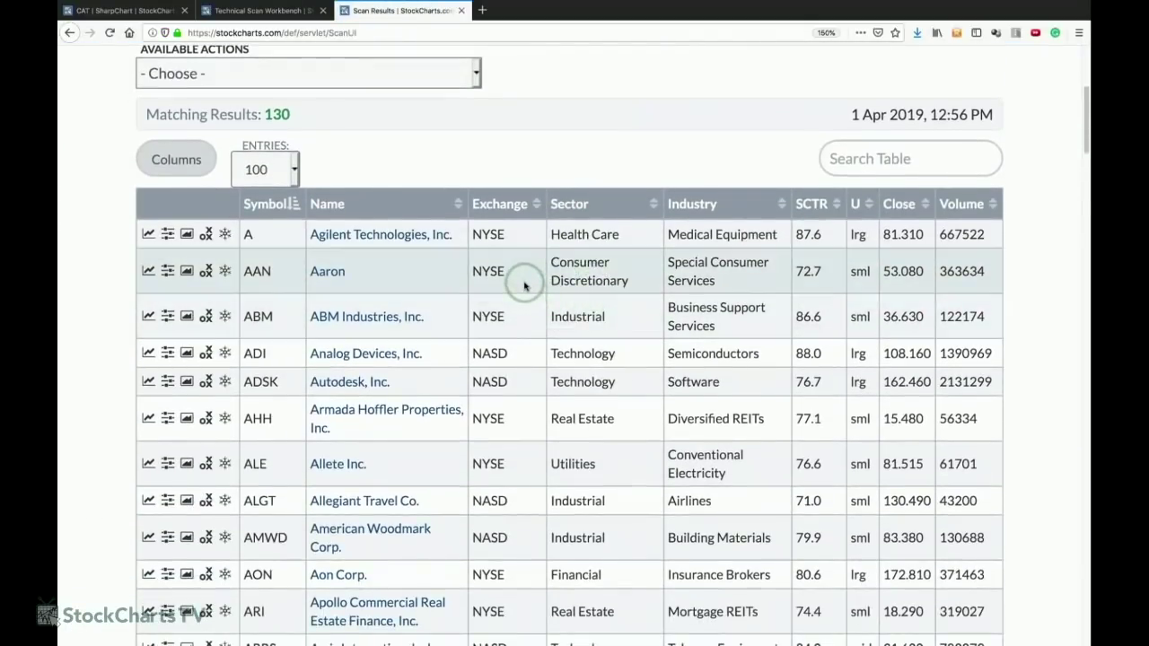
click(812, 208)
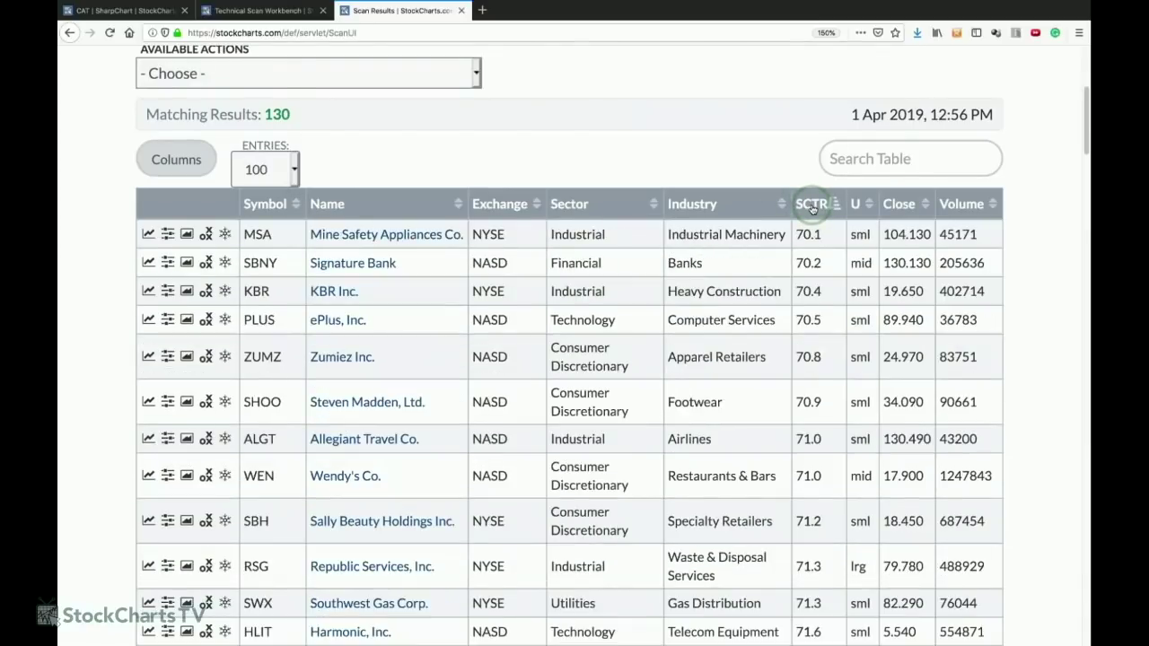
click(810, 212)
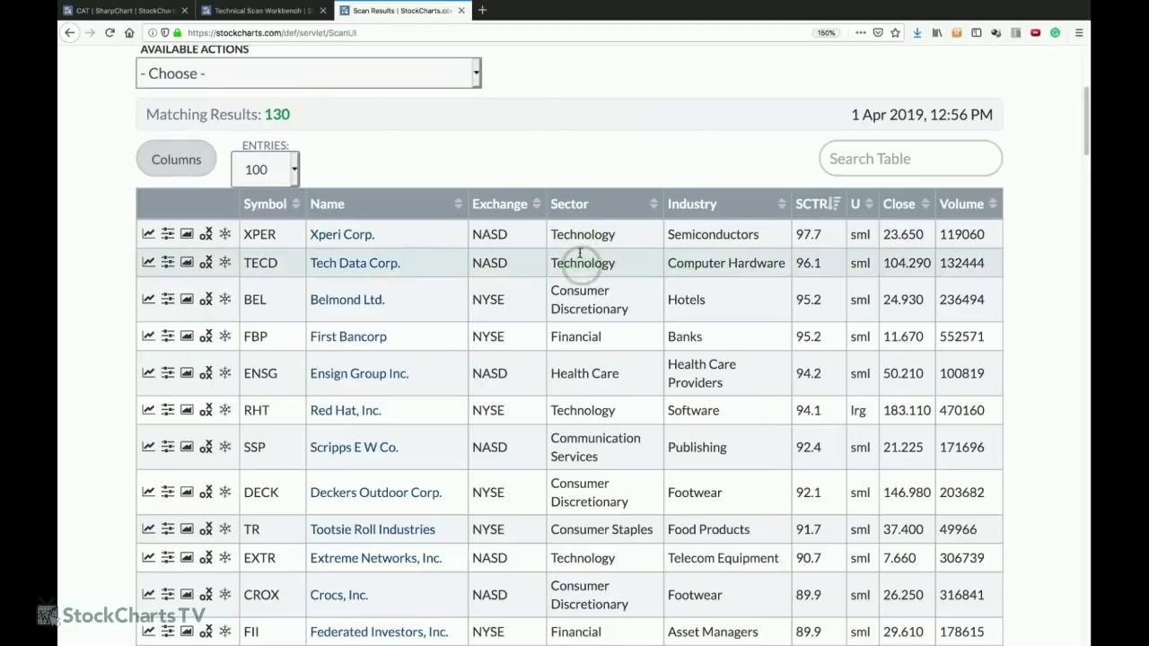
- Look through the sorted results and open the daily chart of Finisar Corp. (FNSR)
scroll(606, 369, down, 3)
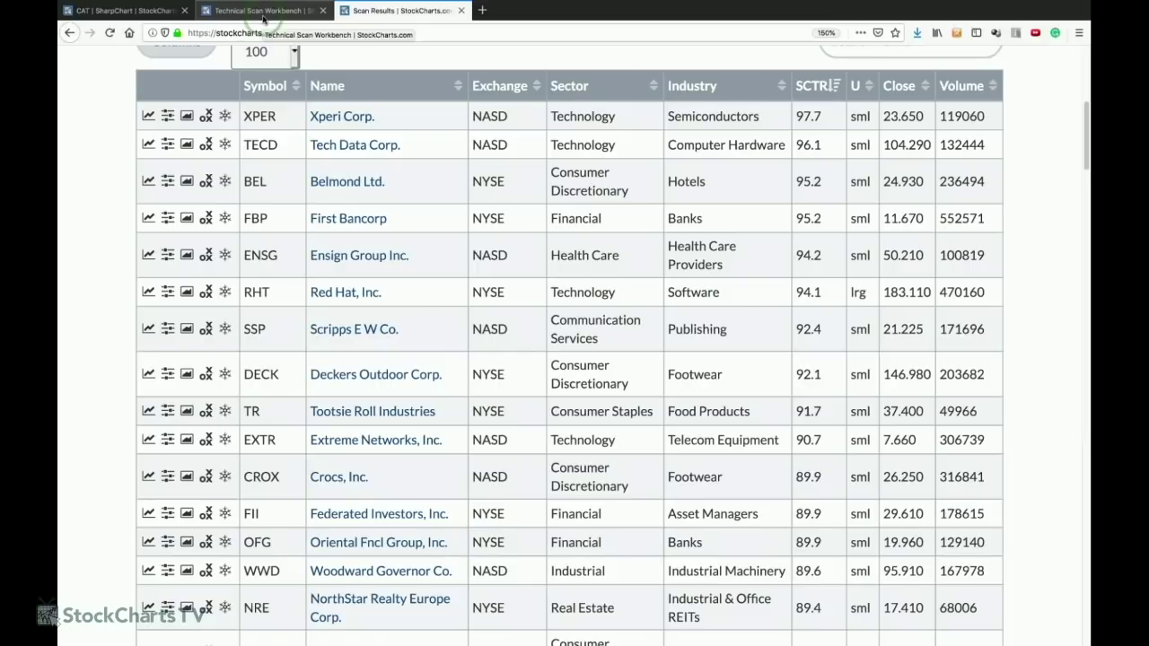
click(667, 379)
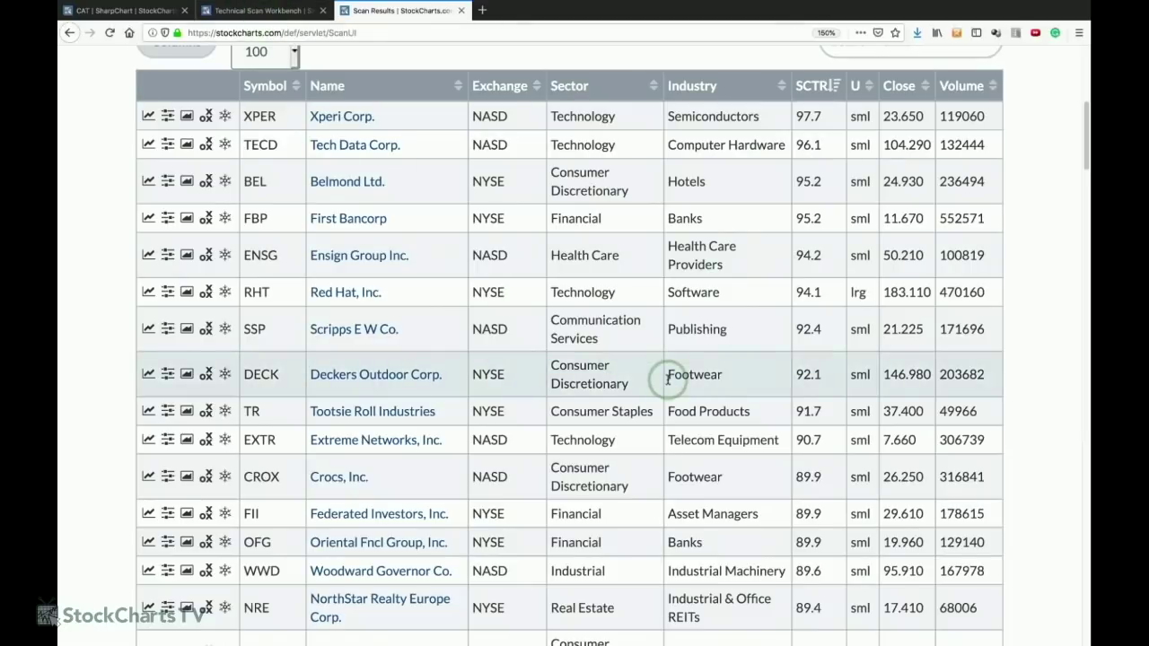
scroll(668, 378, down, 4)
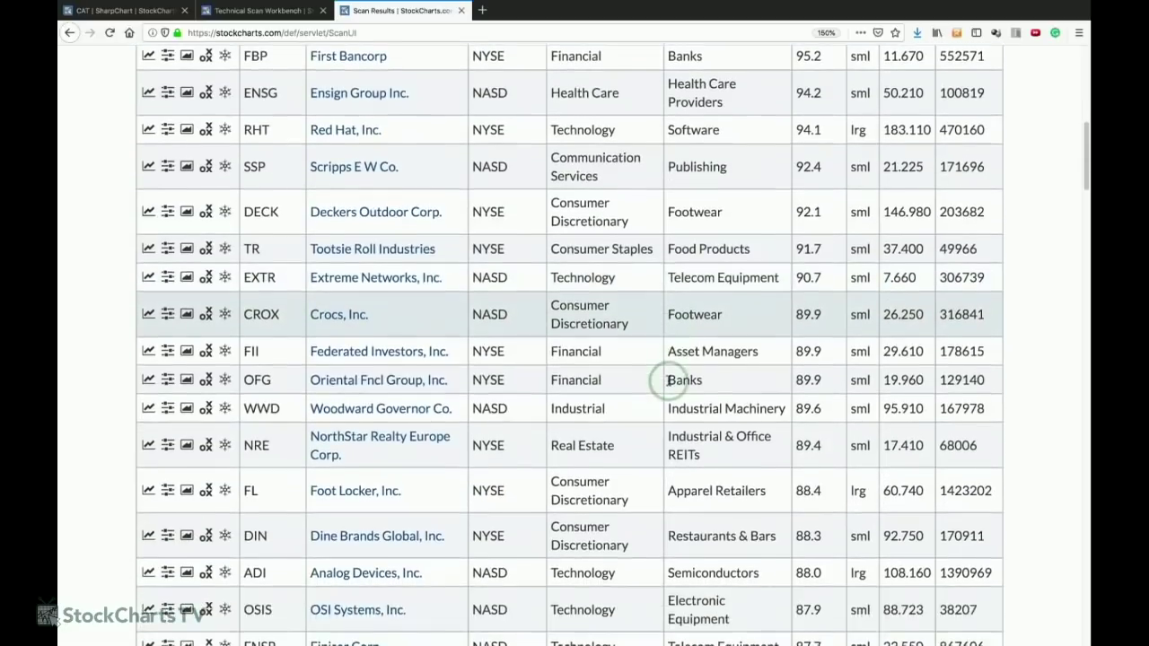
scroll(667, 381, down, 5)
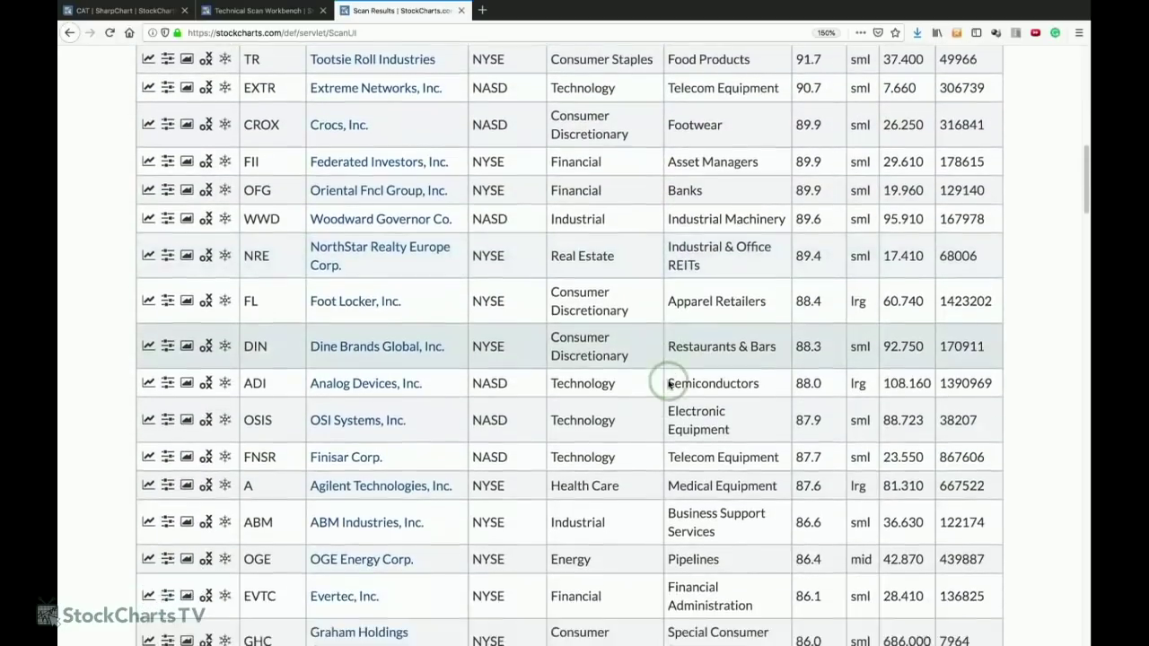
scroll(668, 382, down, 1)
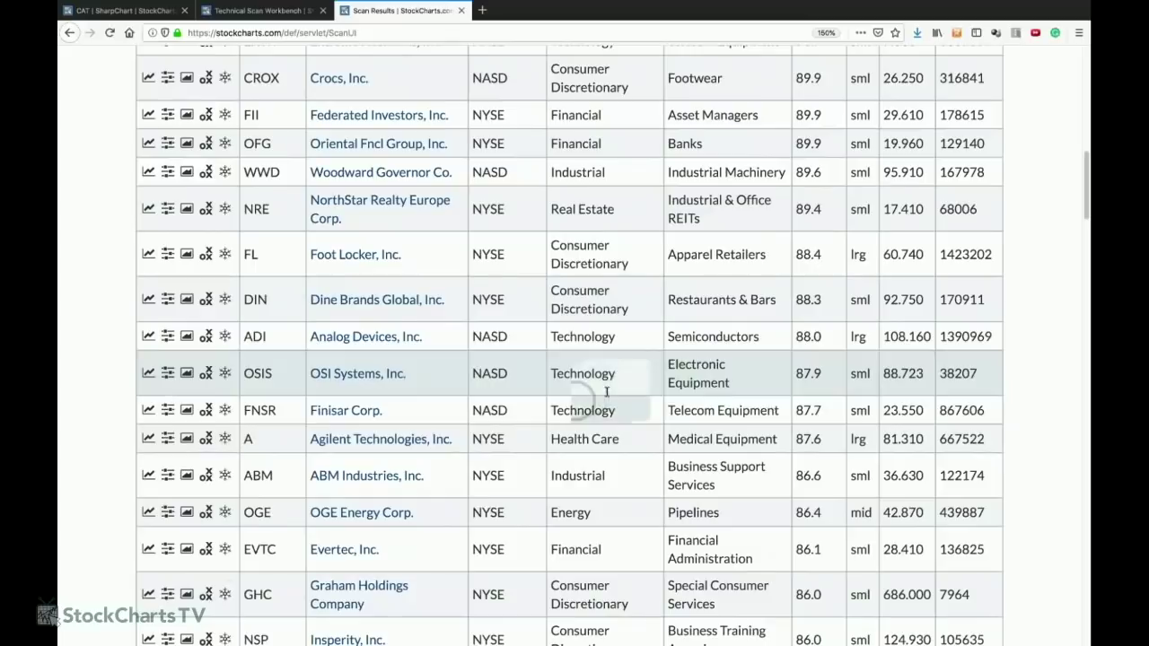
click(329, 411)
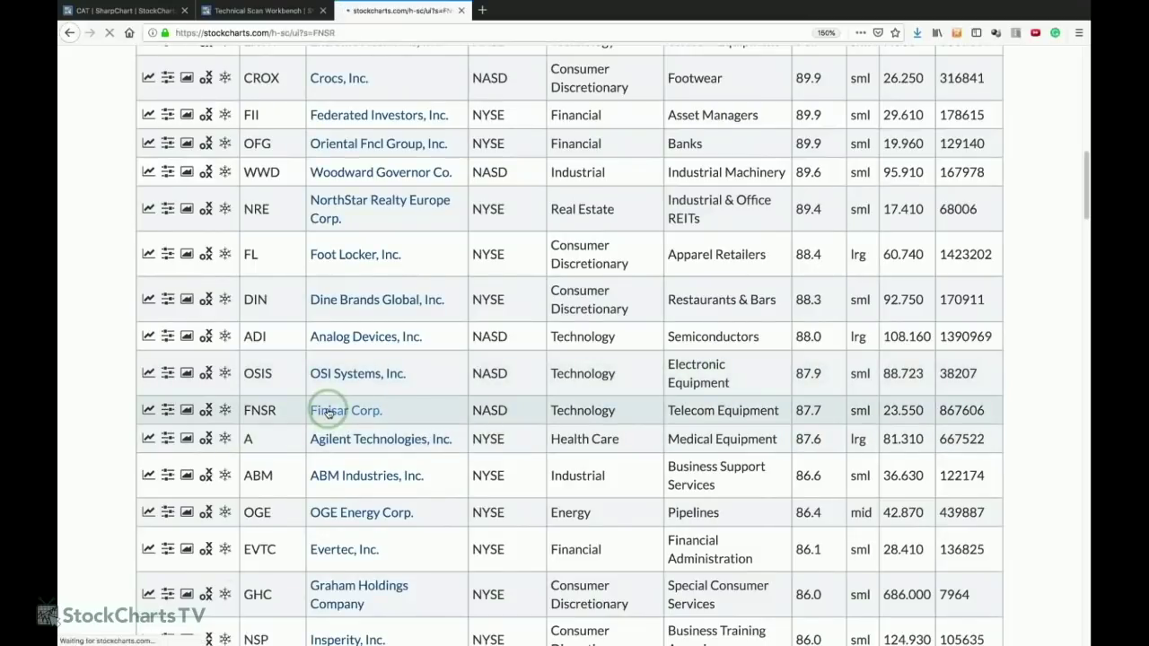
scroll(691, 424, down, 1)
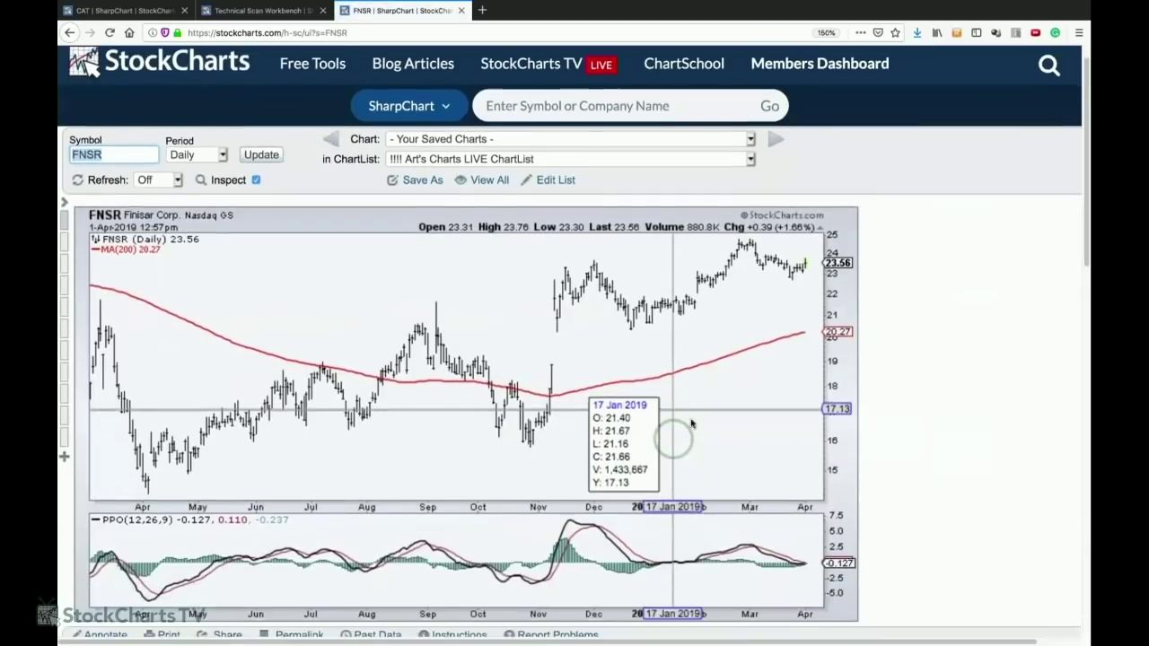
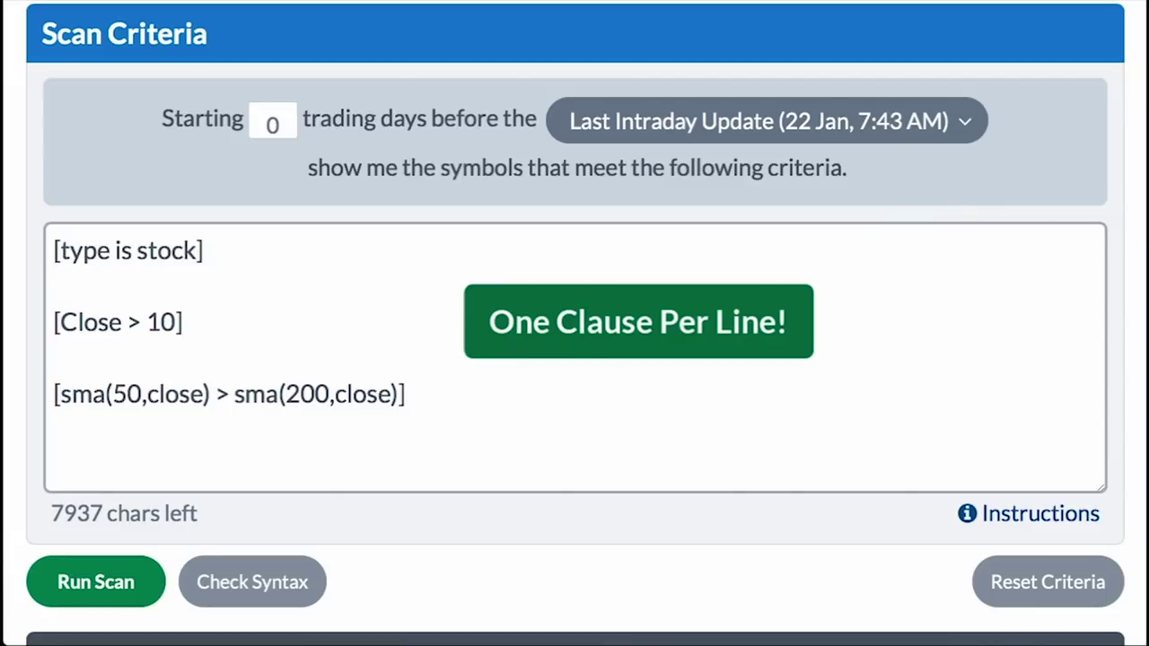
- Enlarge the scan criteria box and put "and" before the [Close > 10] and [sma(50,close) > sma(200,close)] clauses
click(56, 279)
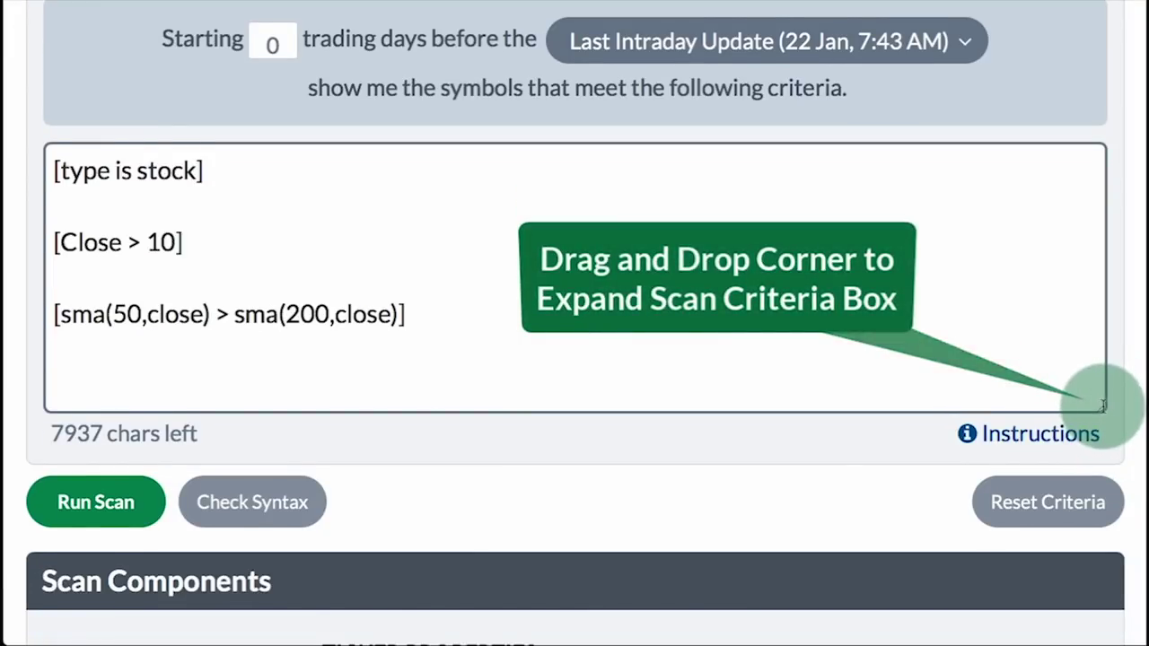
drag(1101, 405, 1103, 570)
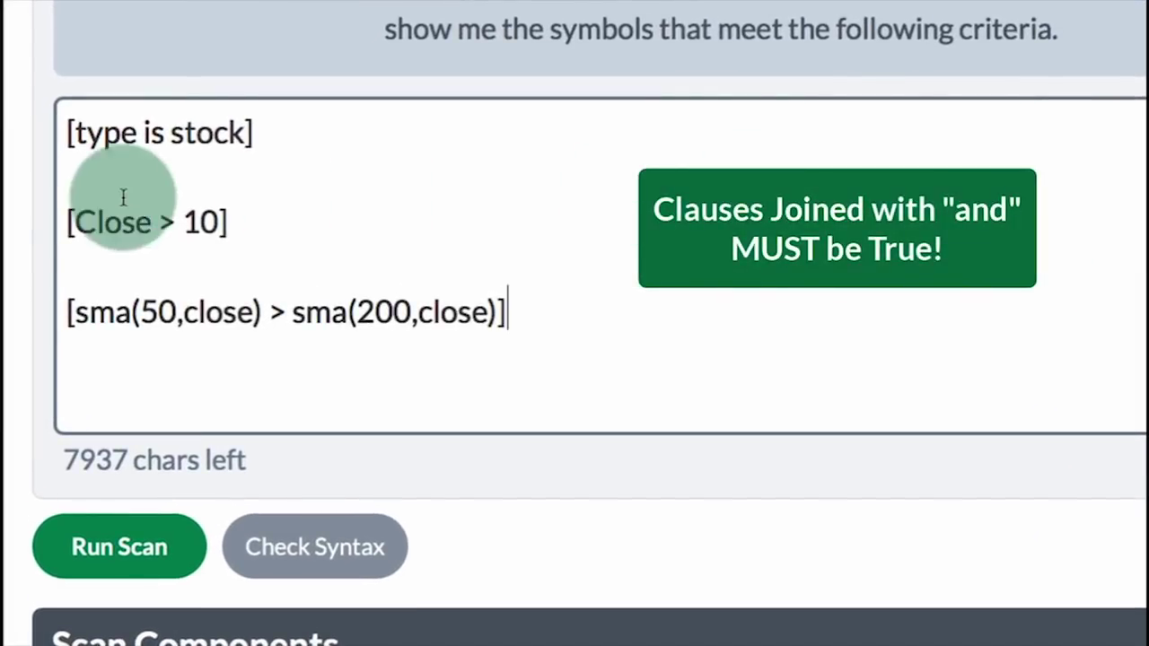
click(67, 221)
text(and)
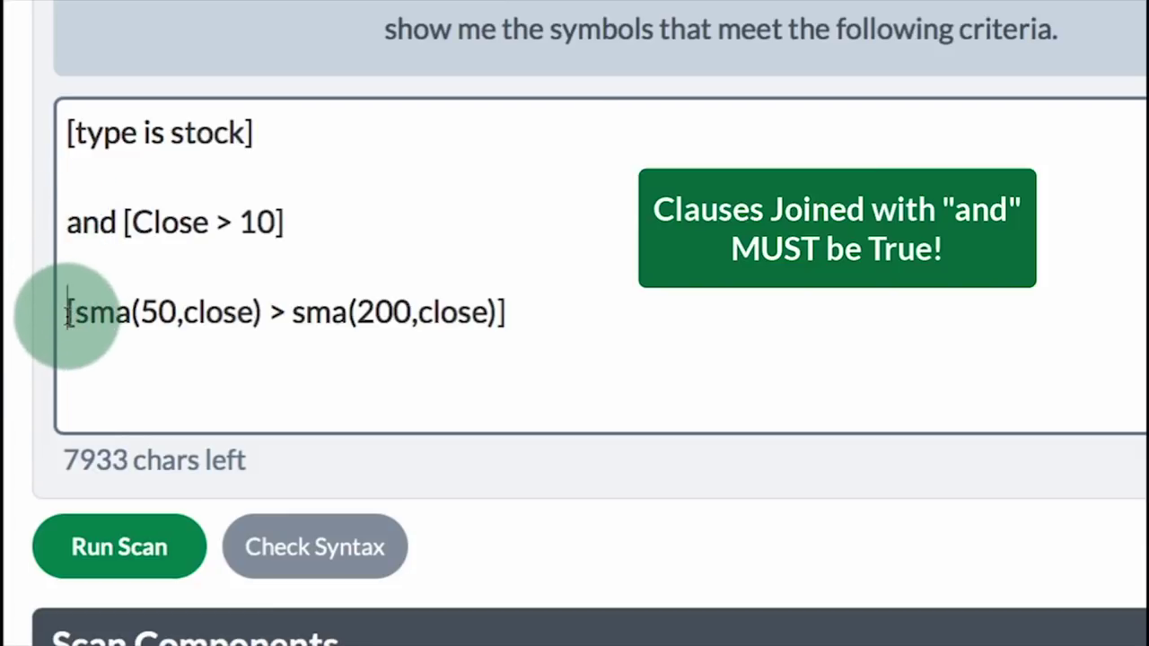
click(68, 311)
text(and)
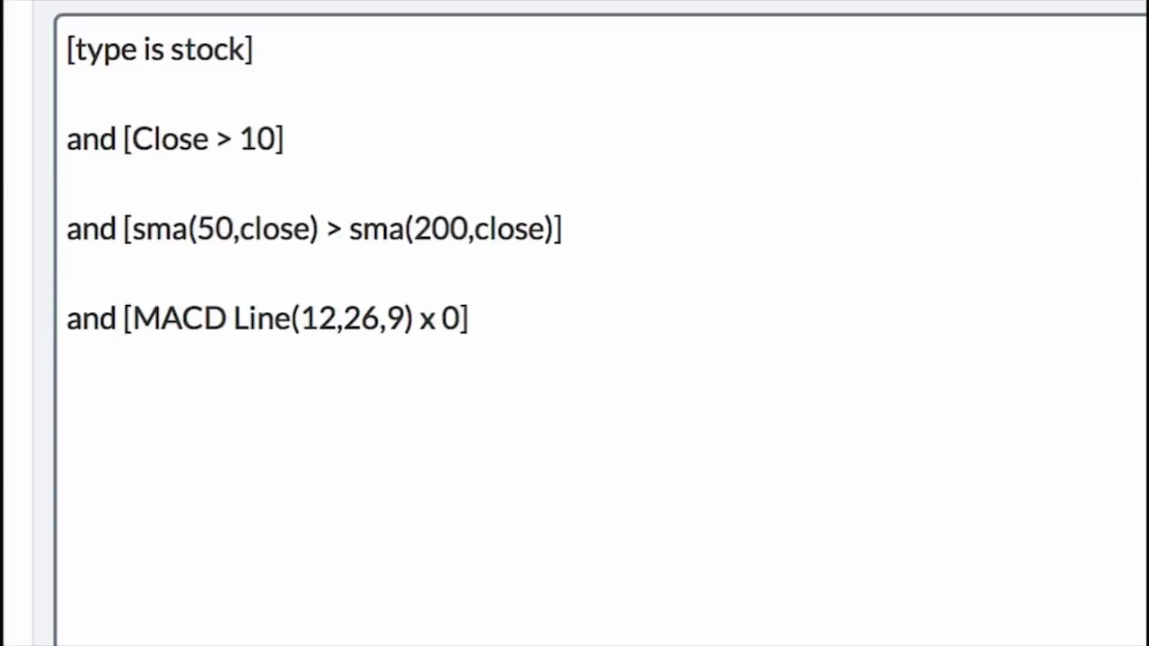
- Move the MACD Line clause to its own line below "and", and add "OR [ROC(14) x 0]" and "OR [CMF(20) x 0]" beneath it
key(Return)
key(Return)
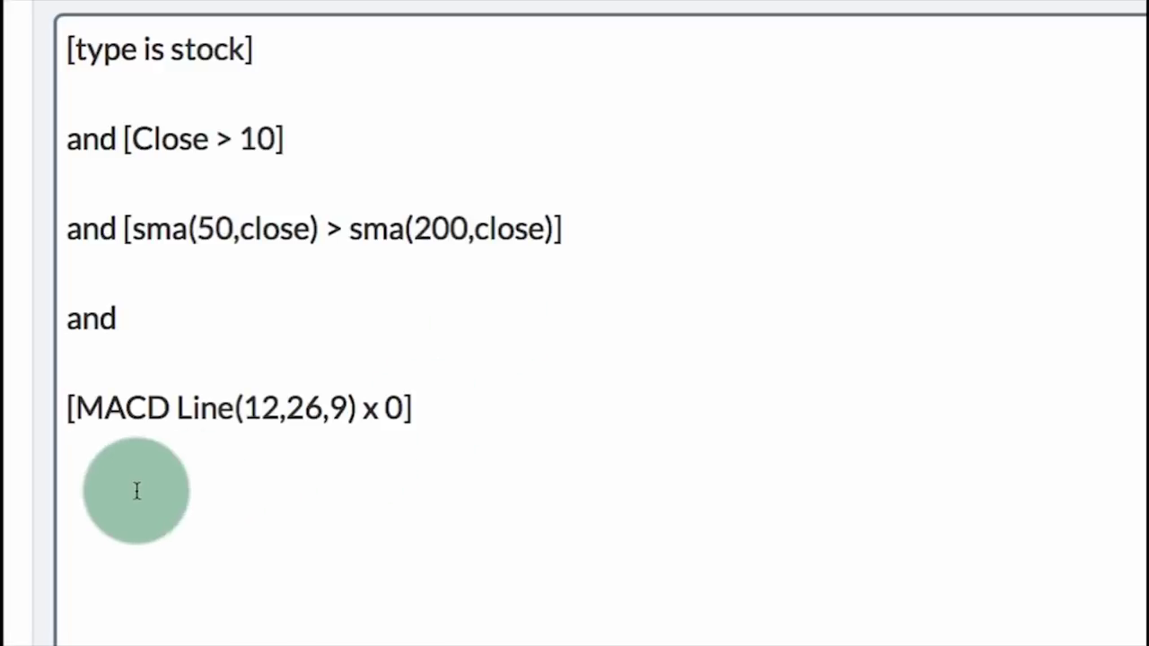
click(102, 488)
key(Return)
key(Return)
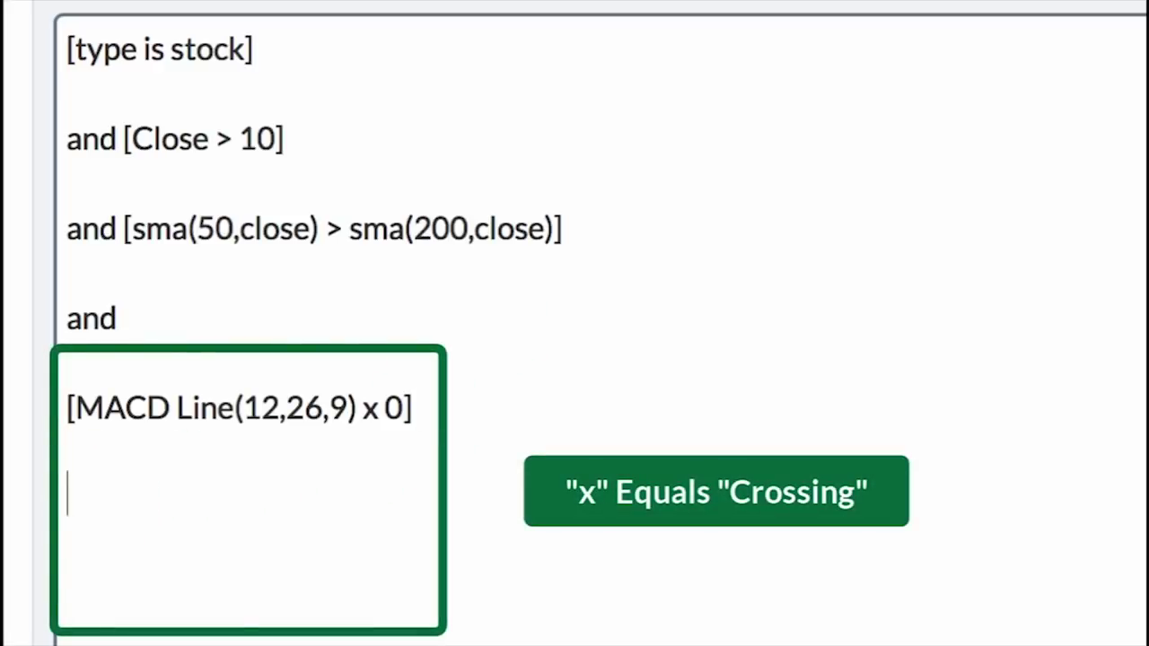
text(OR [ROC(14) x 0]  OR [CMF(20) x 0])
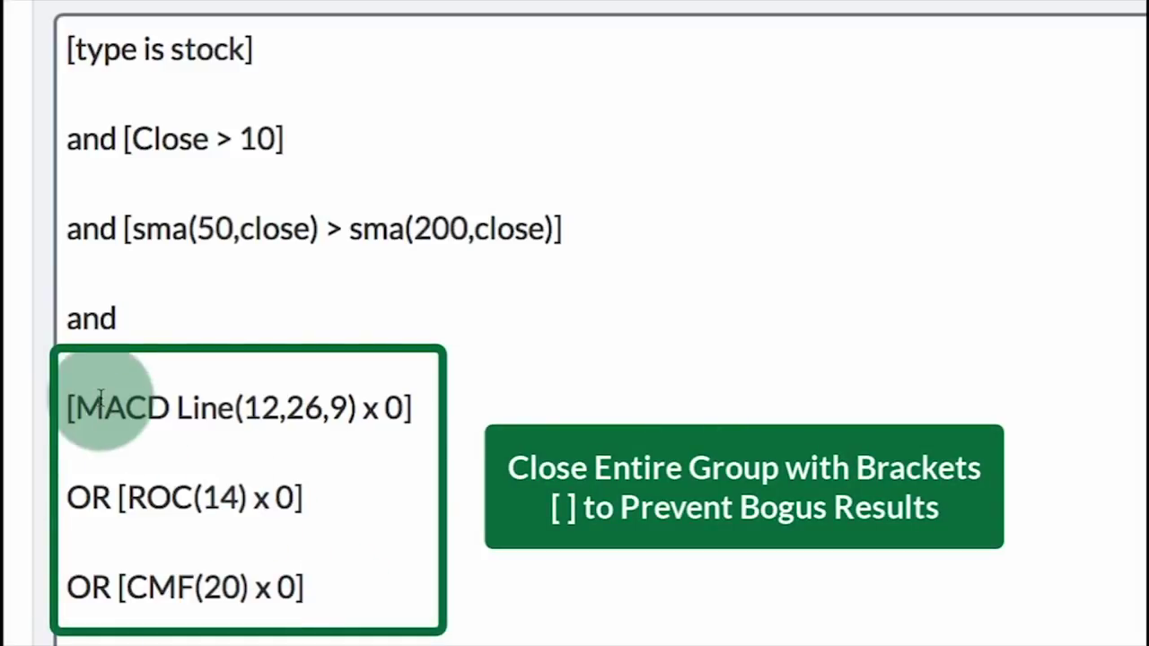
- Enclose the whole group of MACD, ROC and CMF clauses in an outer pair of square brackets
click(65, 404)
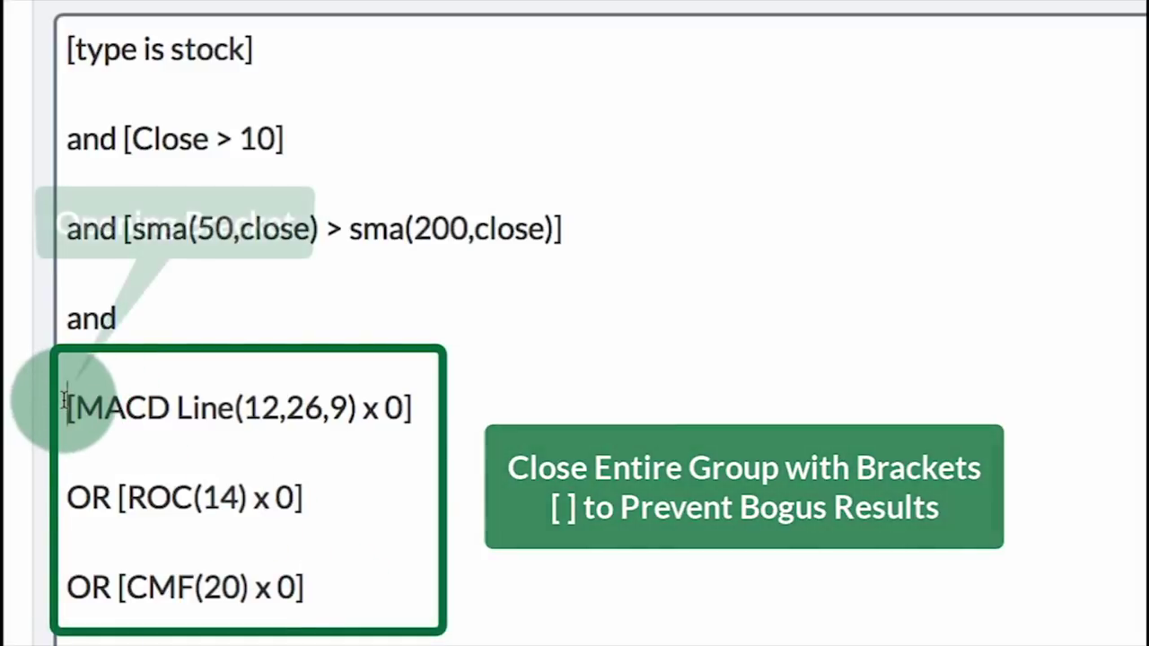
text([)
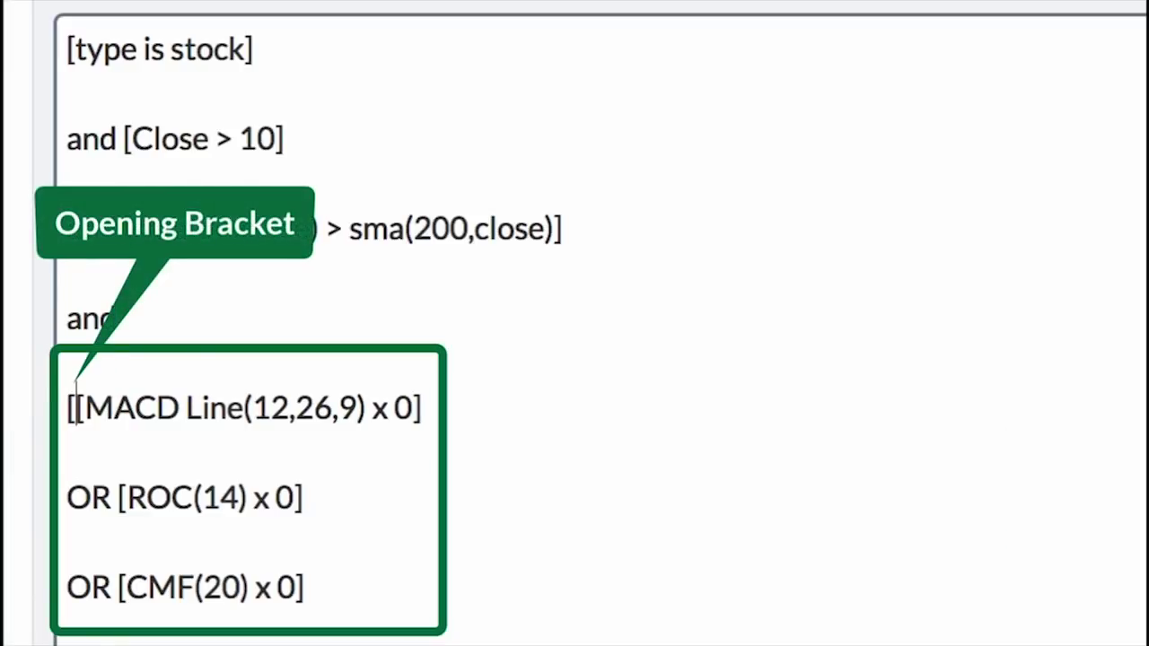
click(319, 579)
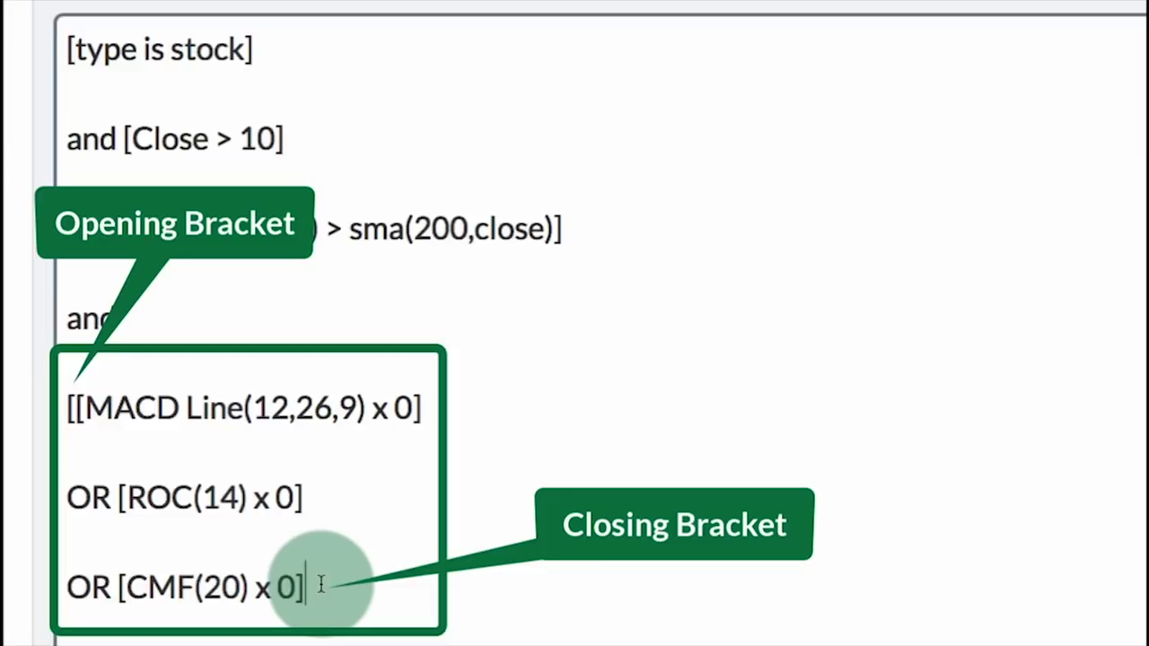
text(])
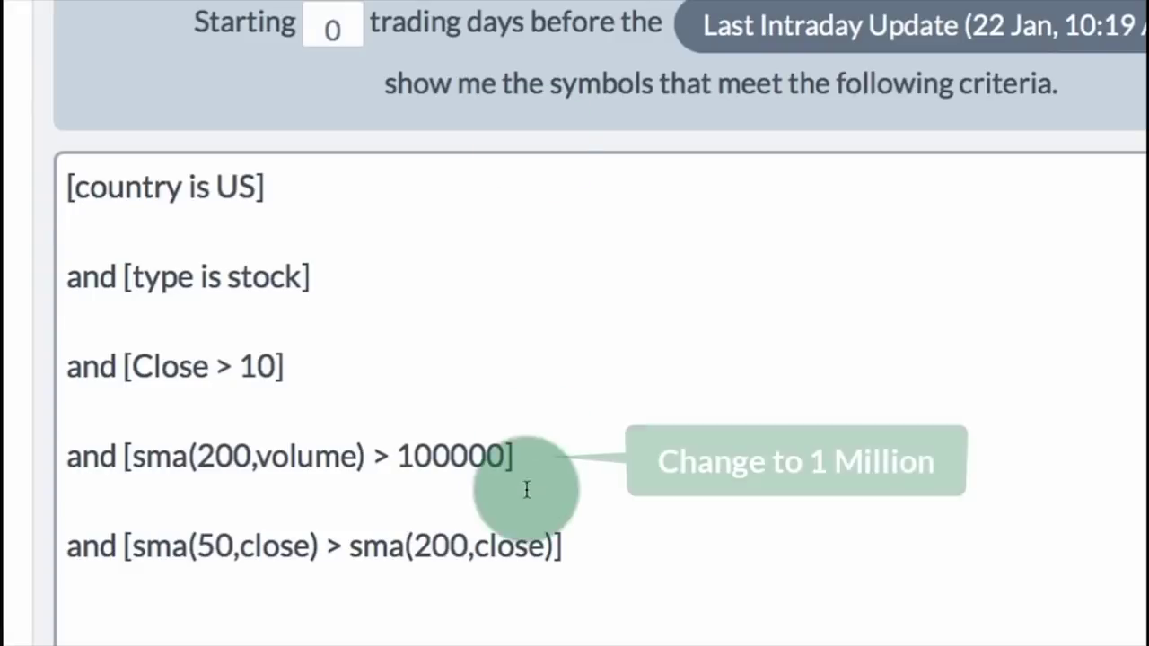
- Raise the sma(200,volume) threshold to 1000000 and run the scan
click(434, 455)
text(0)
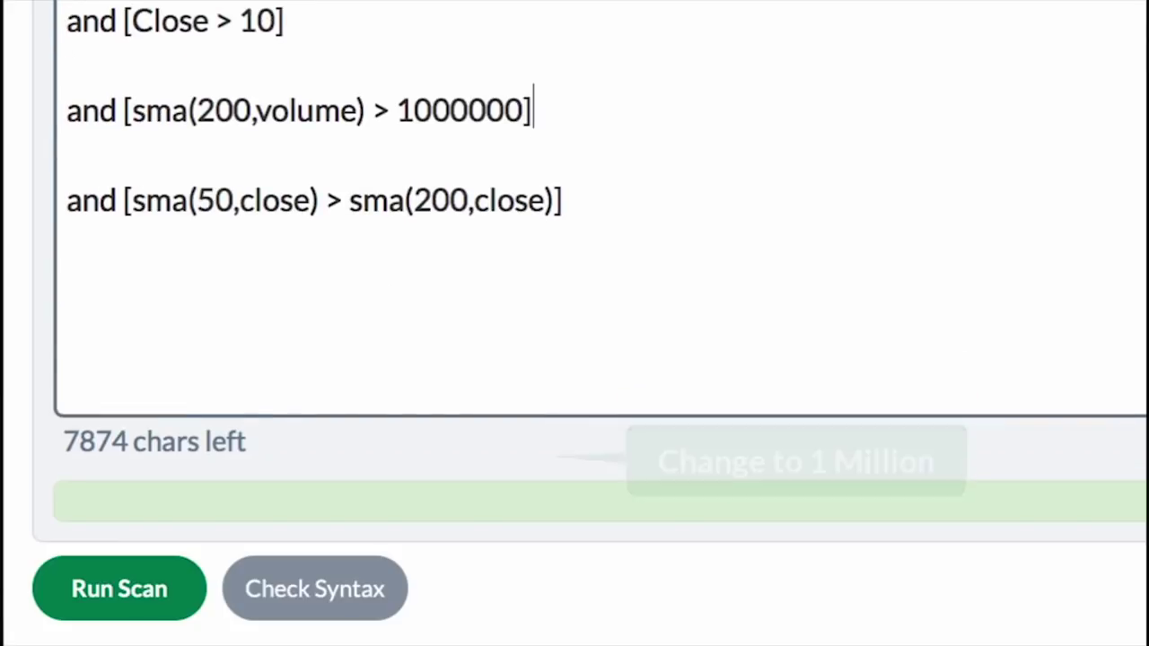
click(115, 586)
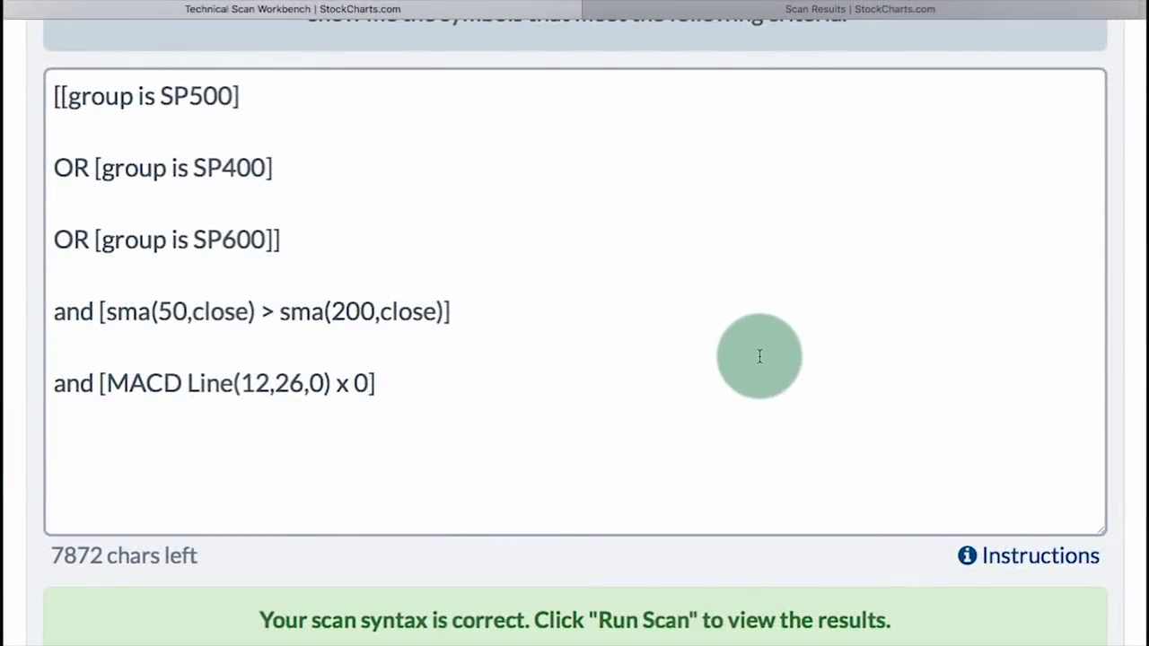
- Review the scan component groups and the choices in the Indexes & ETFs list without adding any
scroll(762, 357, down, 10)
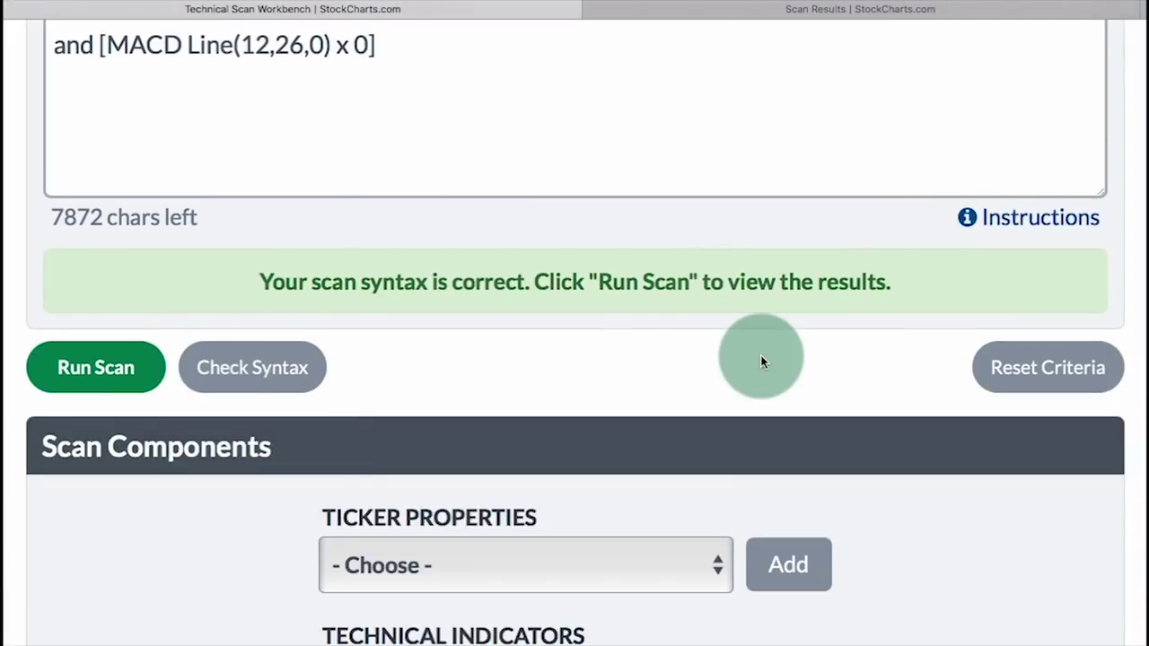
scroll(761, 361, down, 8)
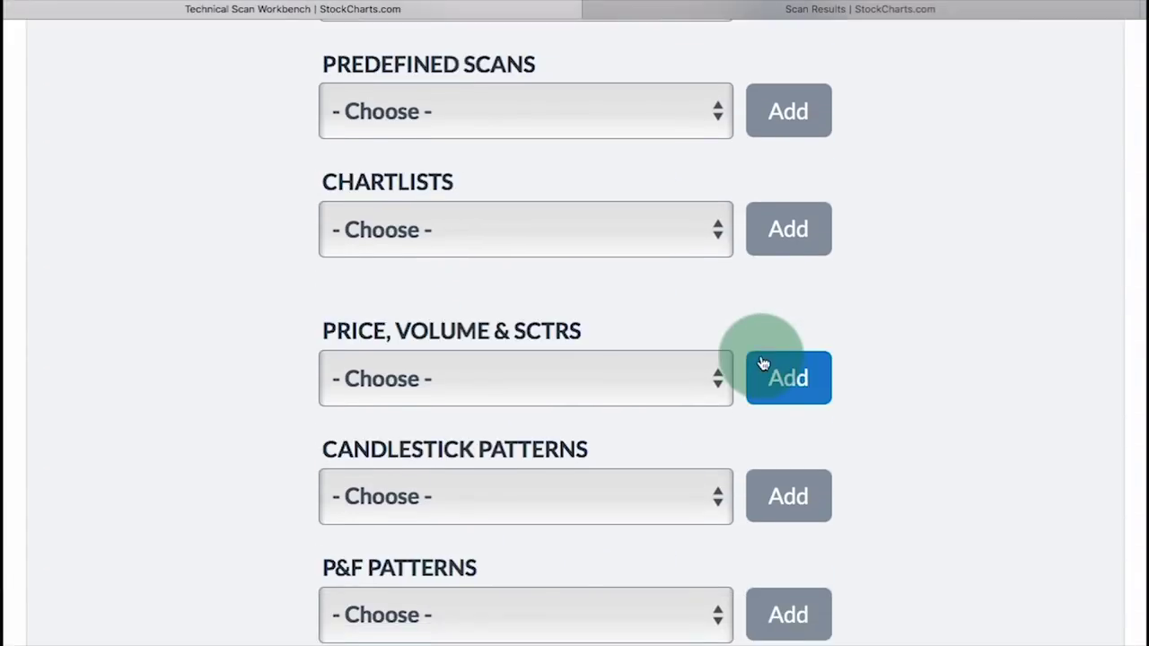
scroll(761, 362, down, 3)
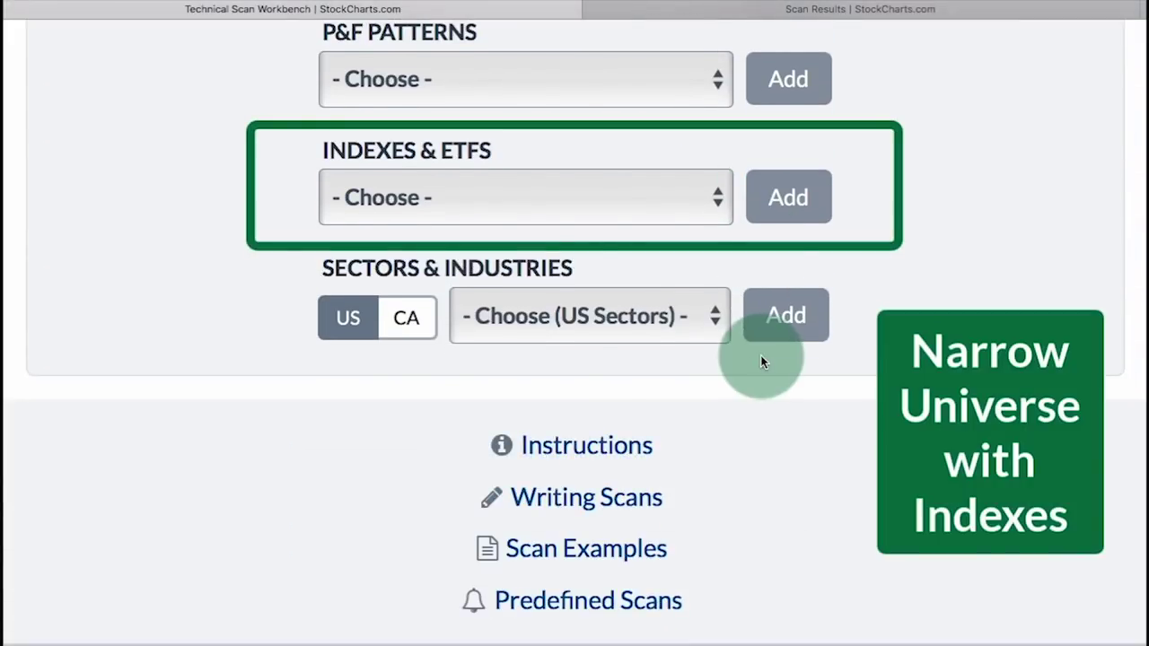
click(377, 196)
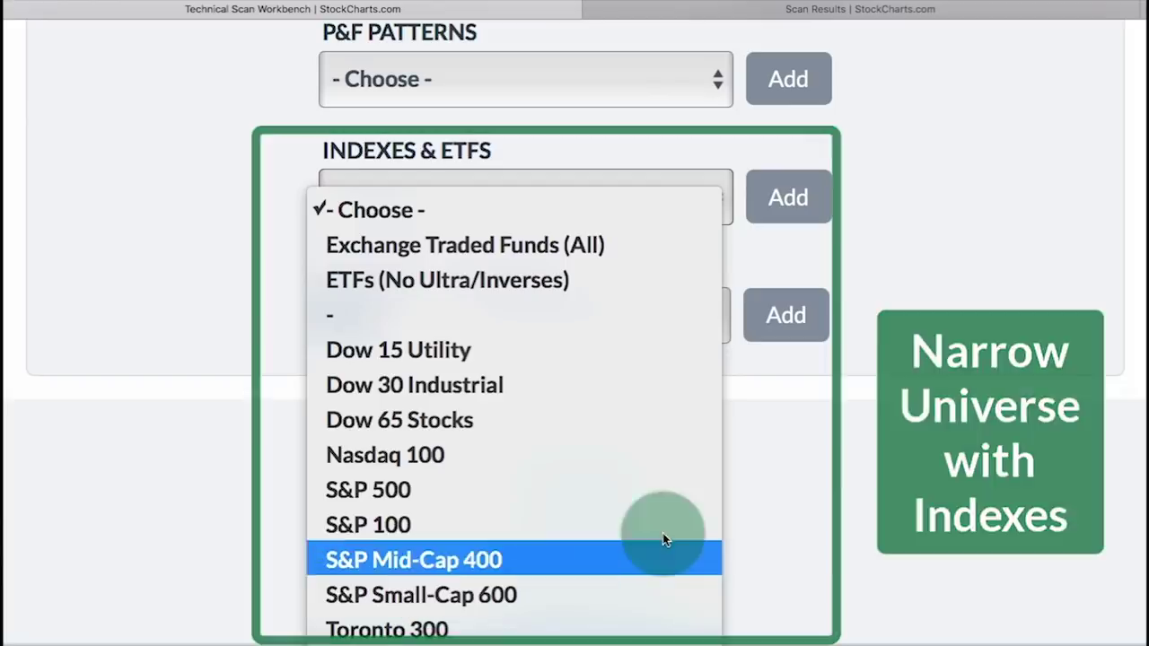
click(837, 535)
scroll(835, 532, up, 10)
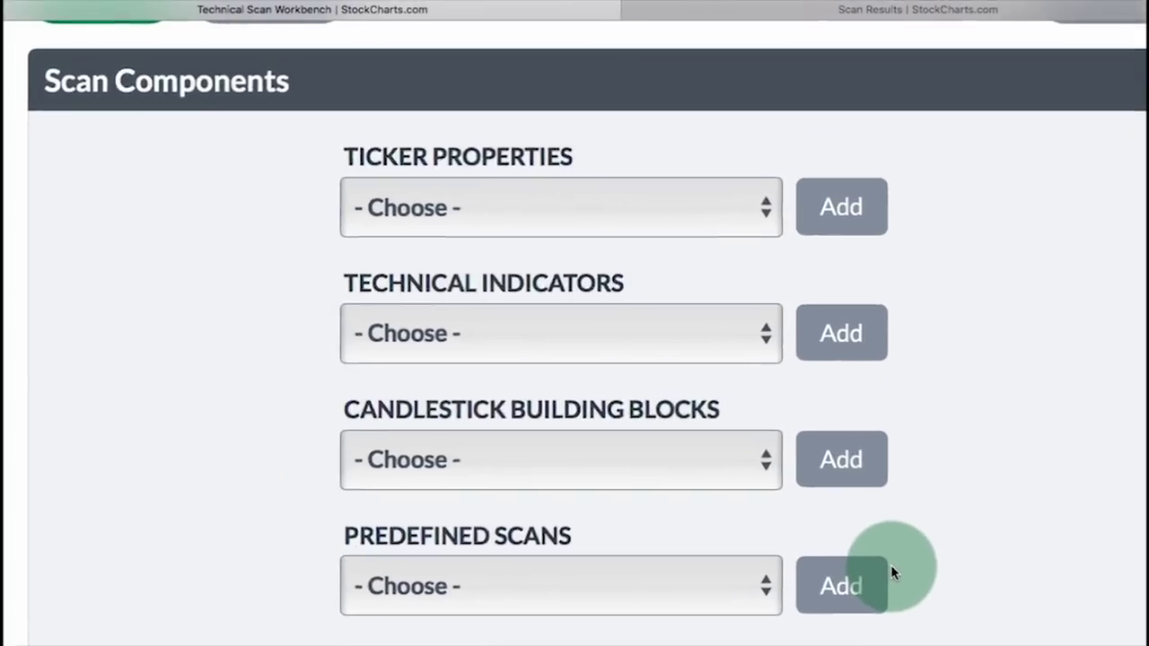